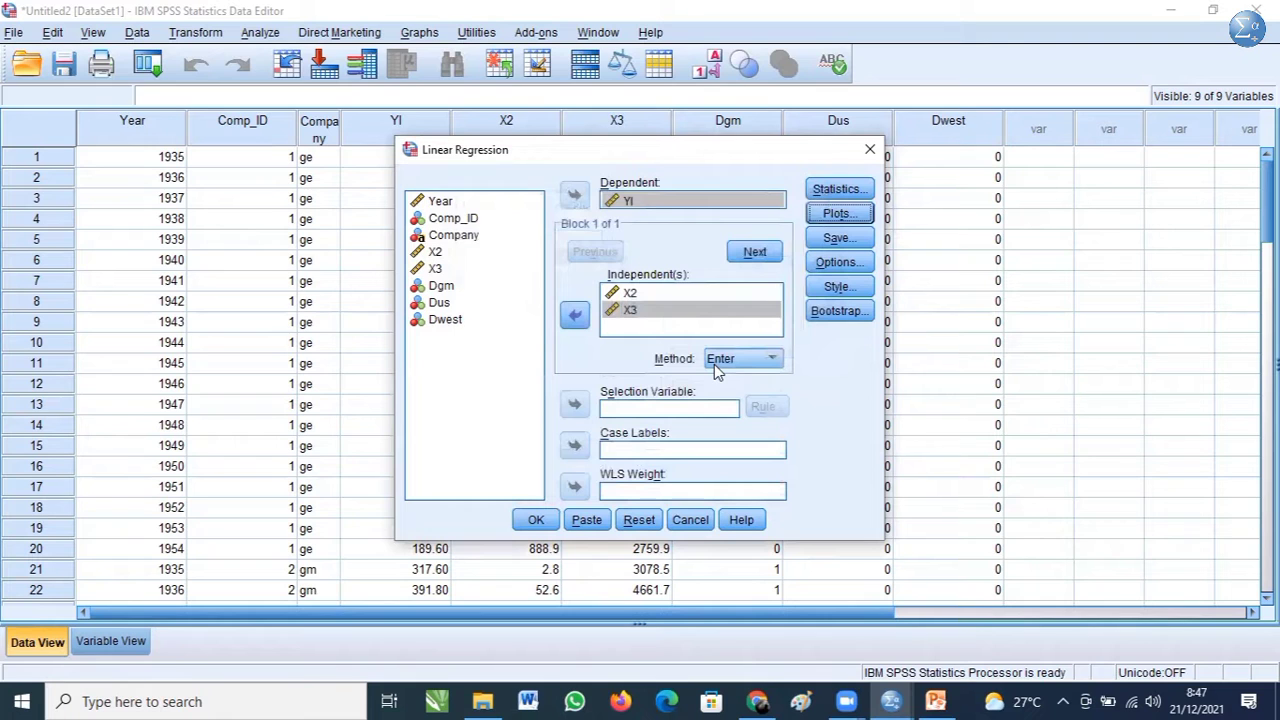
# - Enable saving of unstandardized residuals and run the linear regression of YI on X2 and X3
pyautogui.click(838, 238)
pyautogui.click(742, 121)
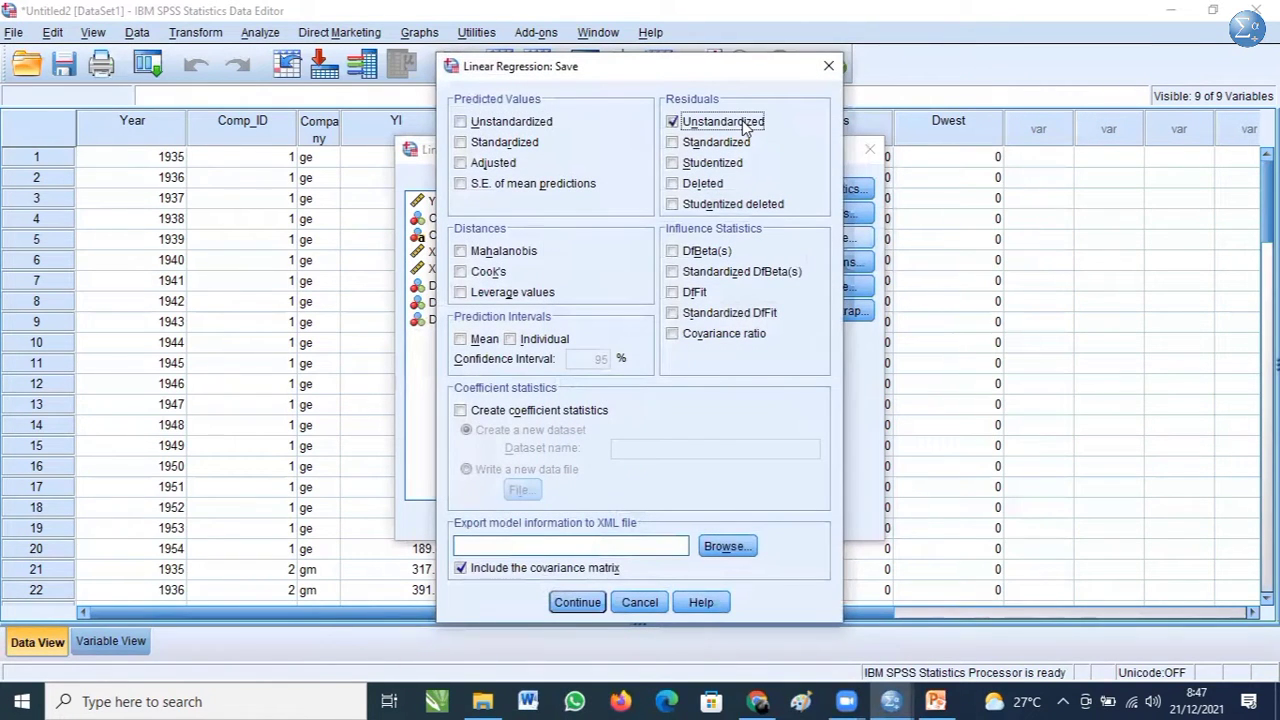
pyautogui.click(572, 604)
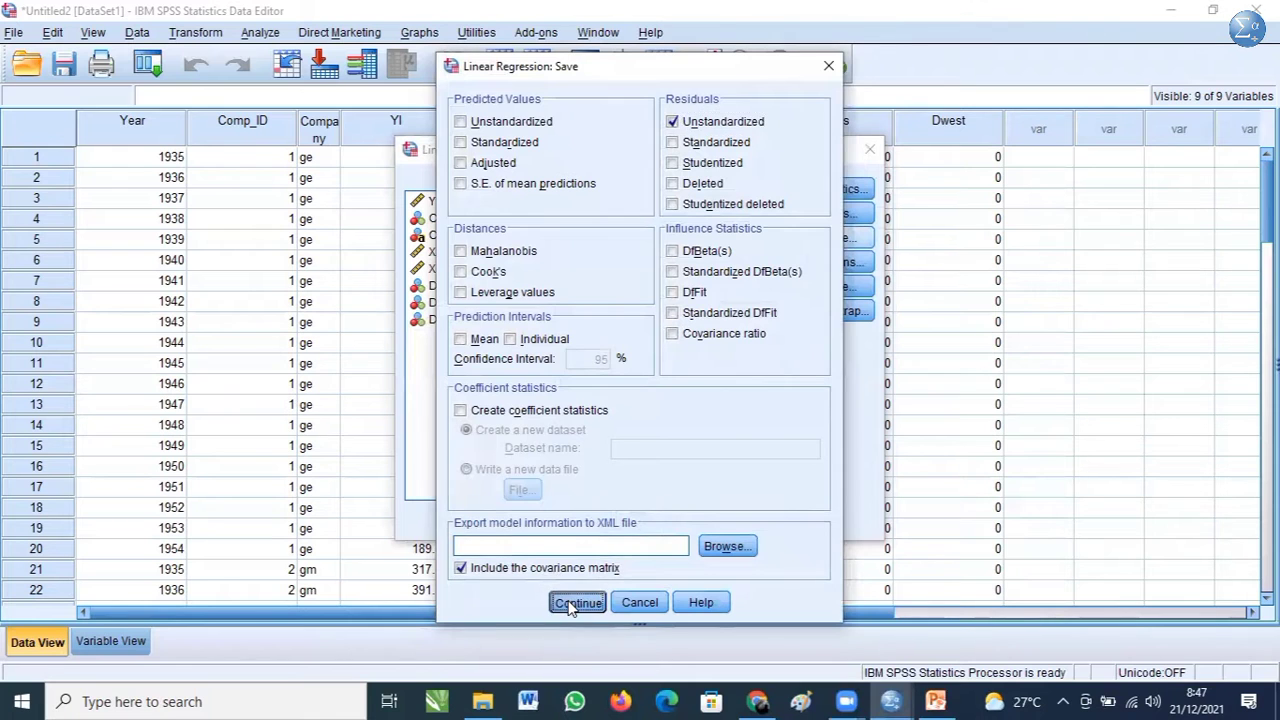
pyautogui.click(529, 517)
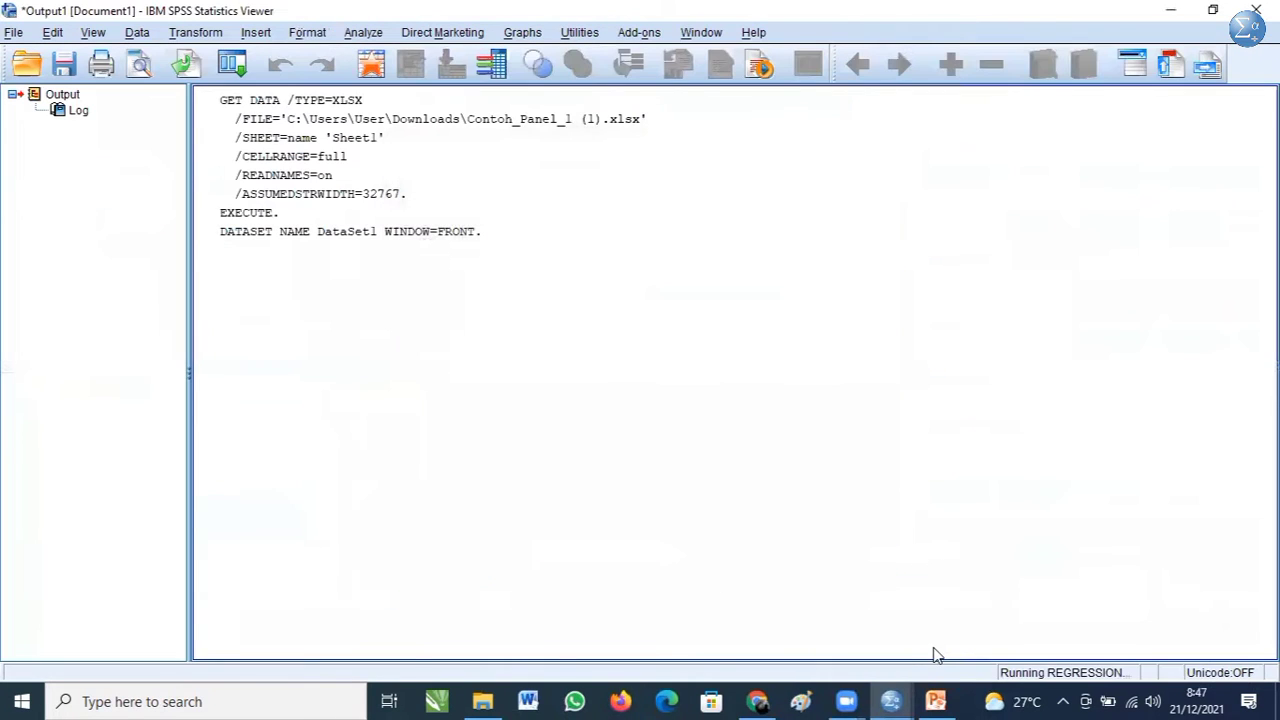
# - Run a nonparametric runs test on the unstandardized residuals with the median cut point, and select the Runs Test table in the output
pyautogui.moveTo(891, 701)
pyautogui.click(975, 662)
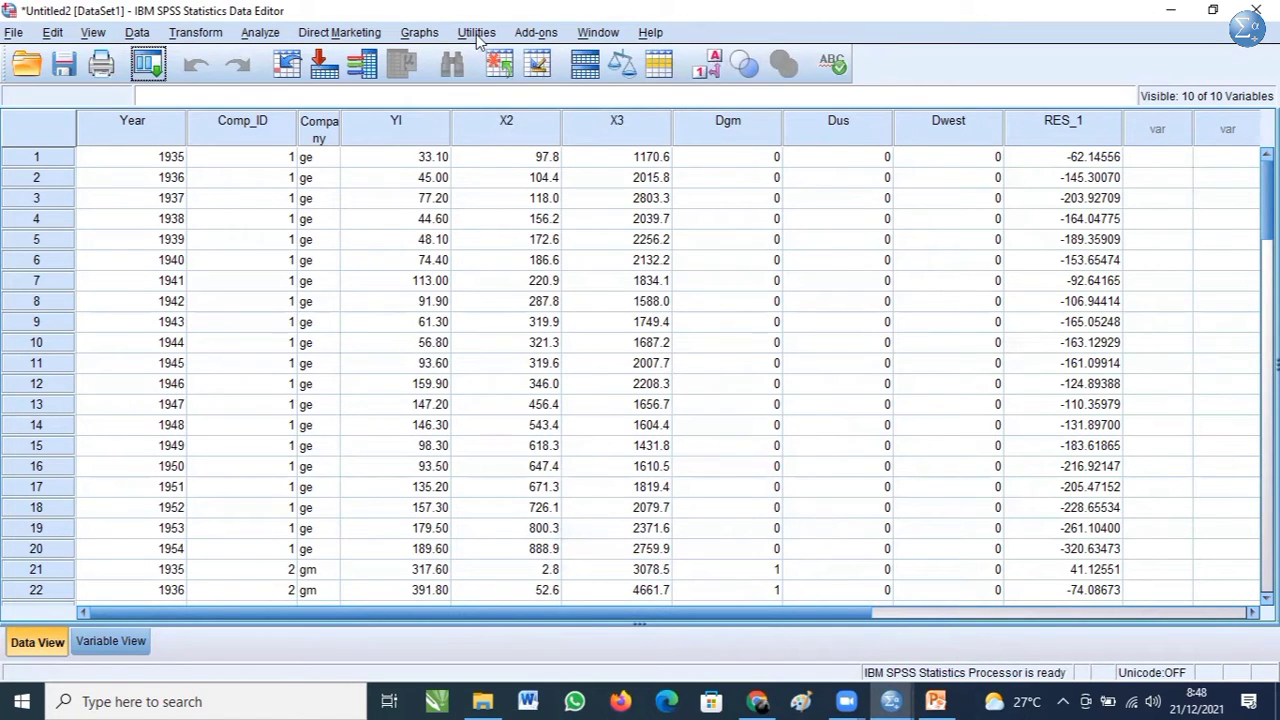
pyautogui.hotkey('alt', 'a')
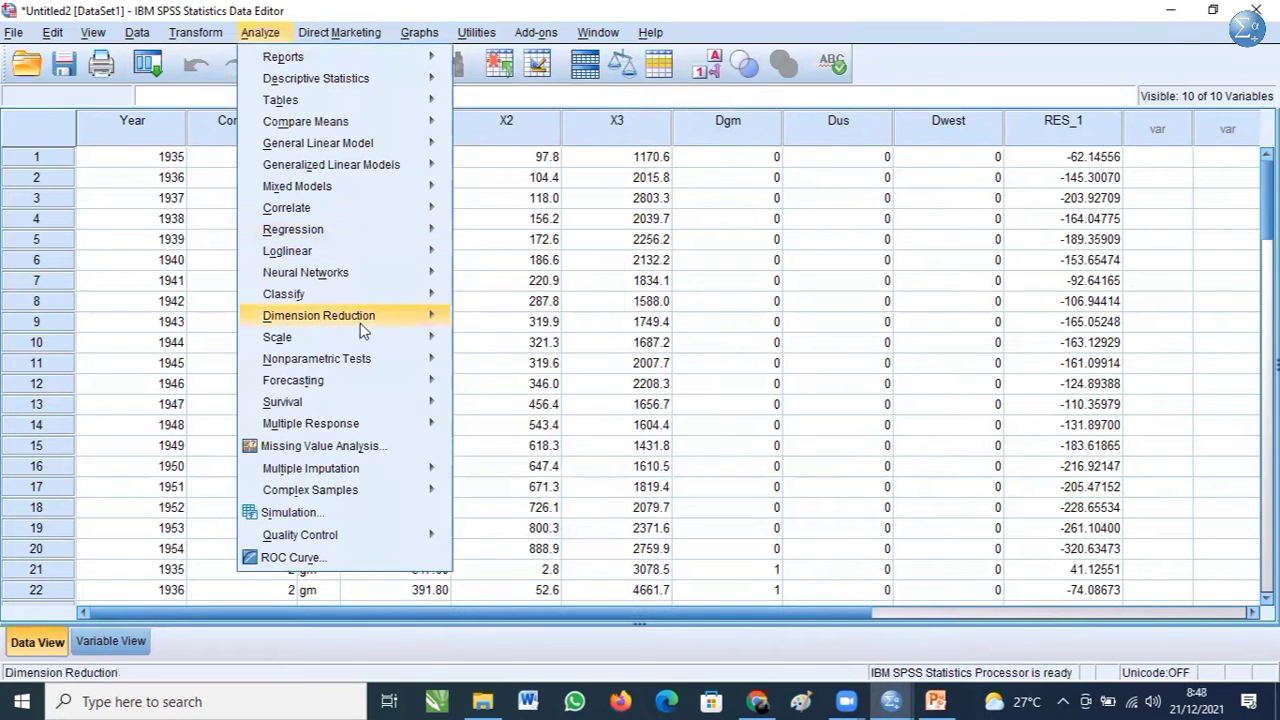
pyautogui.moveTo(358, 337)
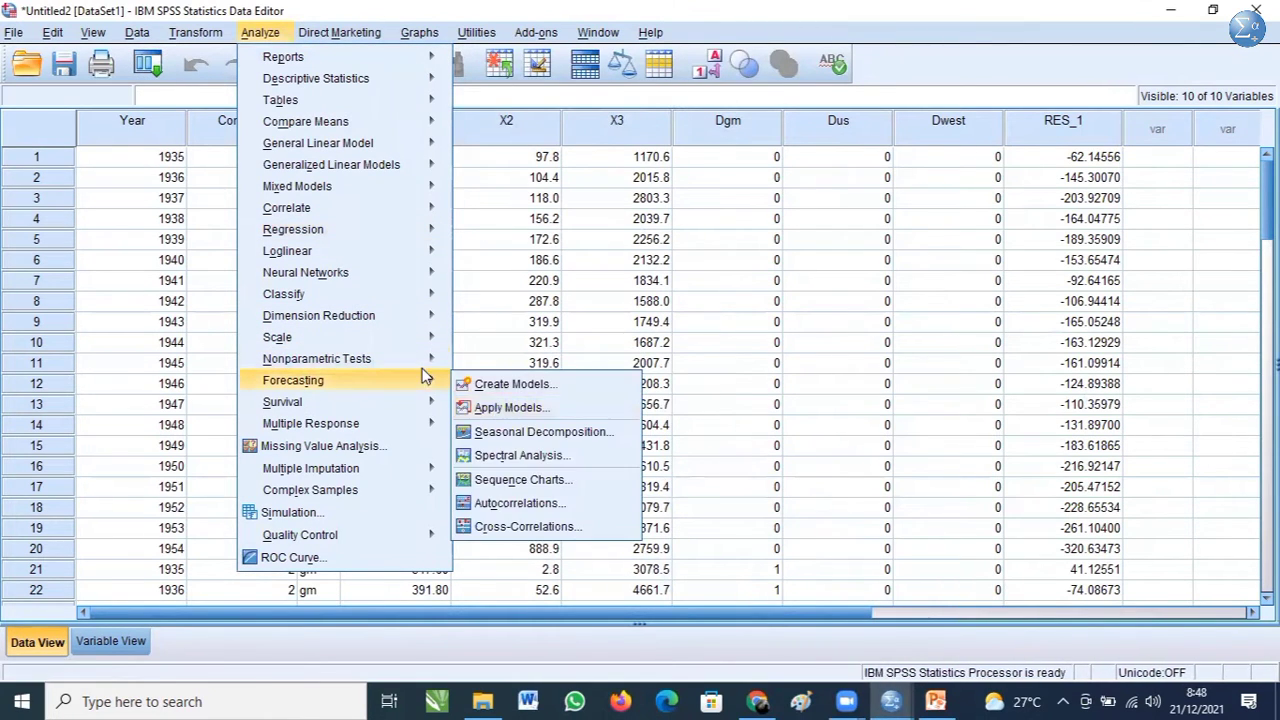
pyautogui.moveTo(431, 364)
pyautogui.moveTo(568, 432)
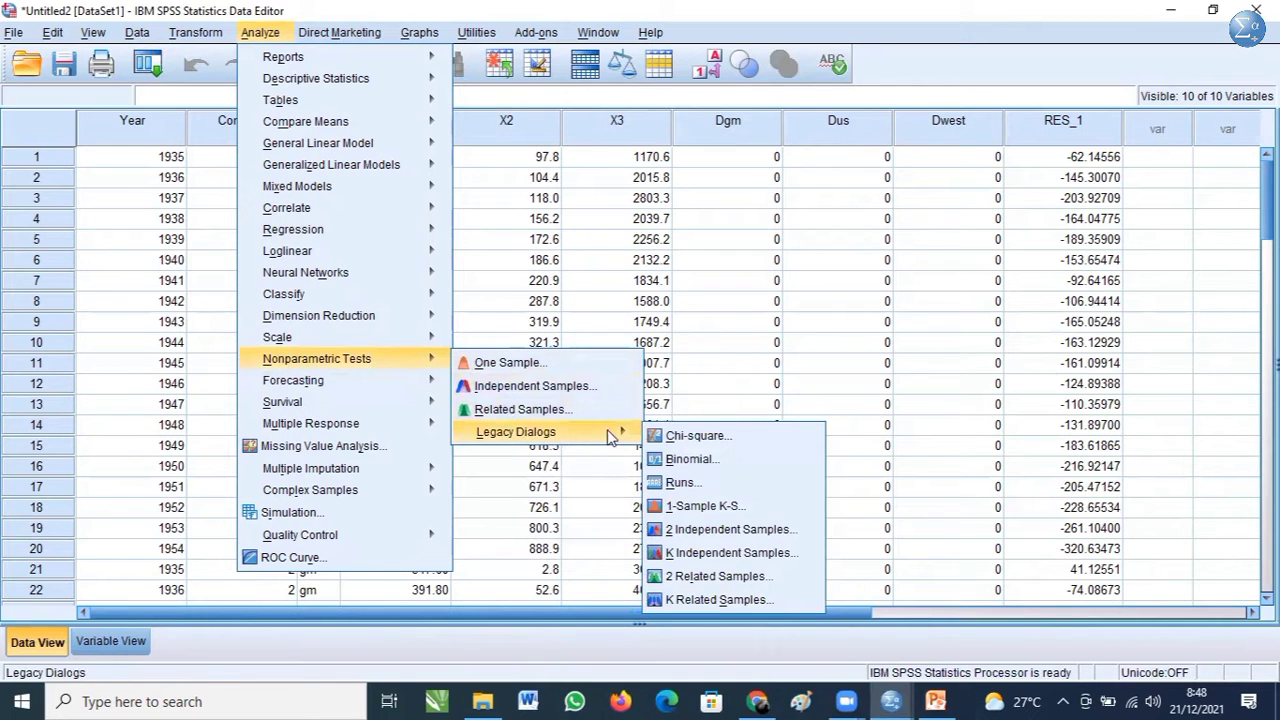
pyautogui.click(677, 483)
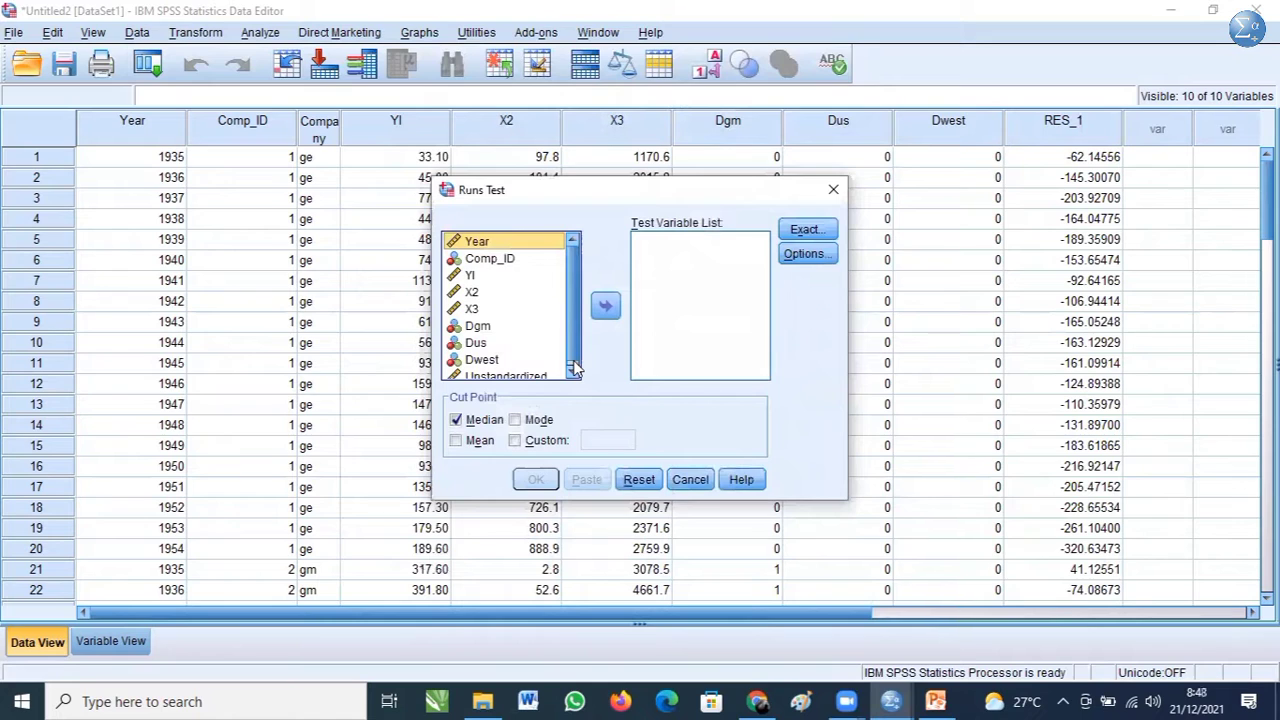
pyautogui.click(512, 374)
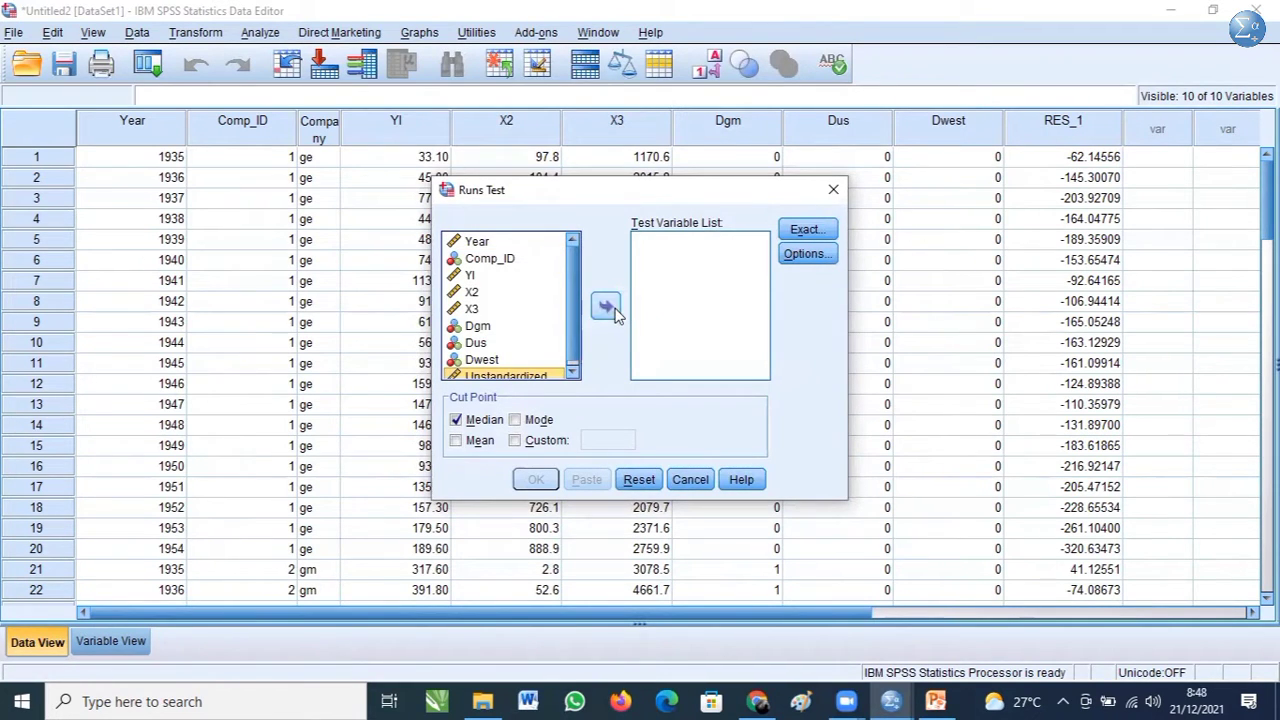
pyautogui.click(613, 310)
pyautogui.click(538, 481)
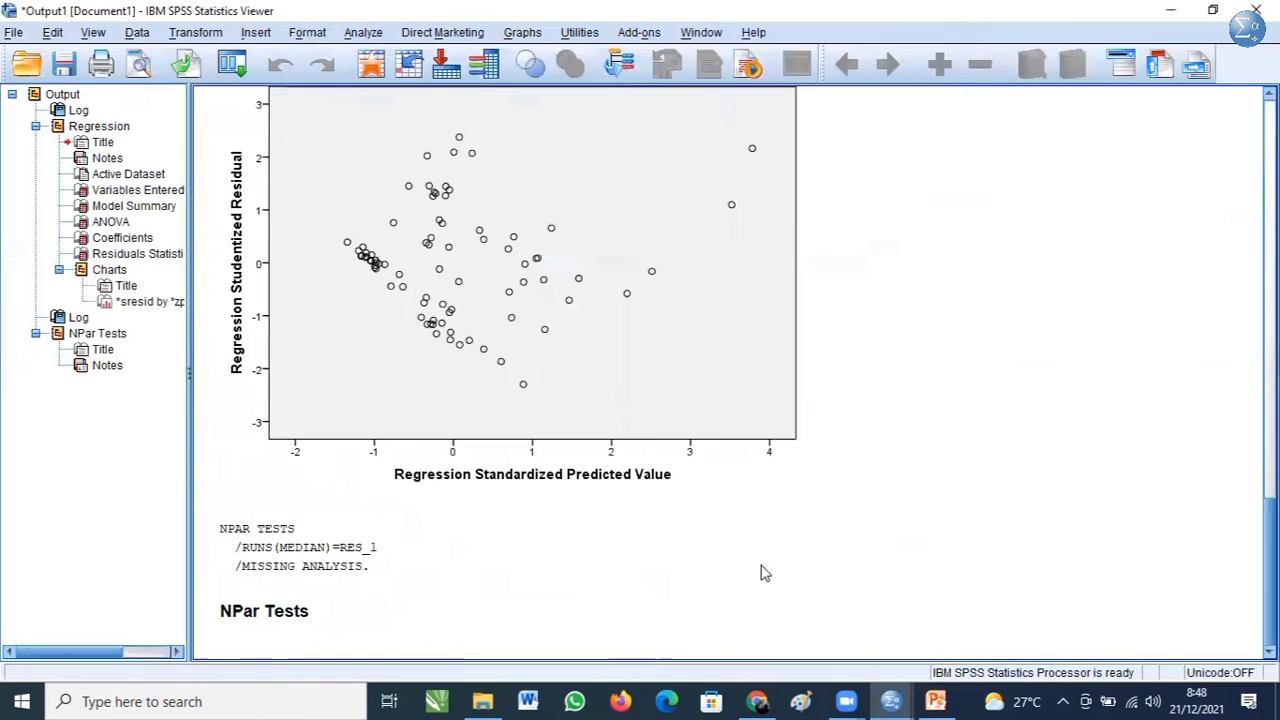
pyautogui.moveTo(891, 700)
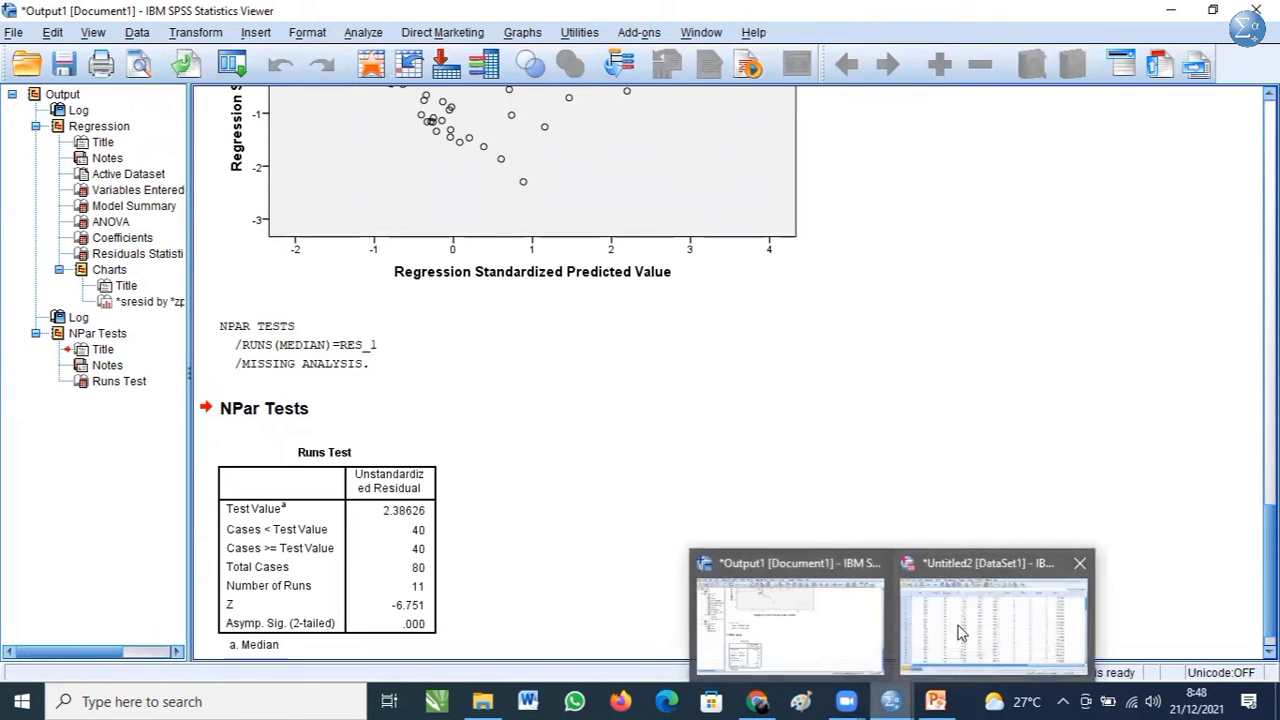
pyautogui.click(402, 594)
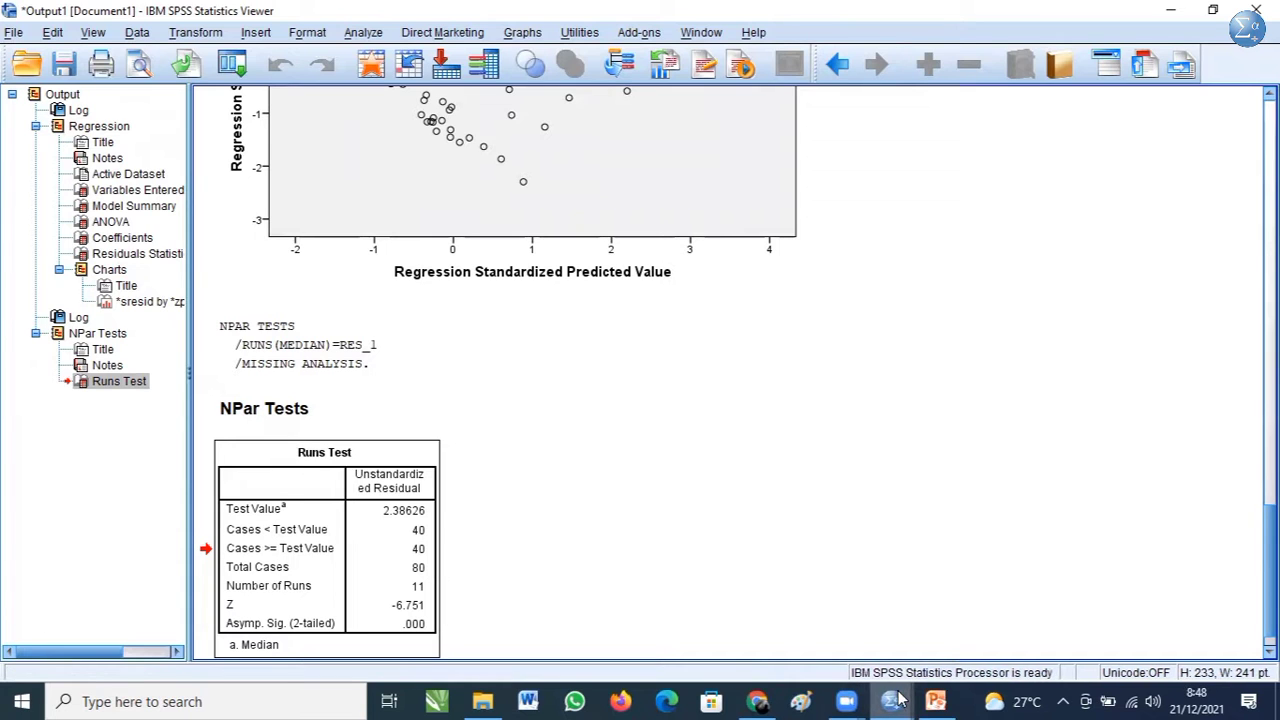
# - Compute a new variable LN_Y1 in the dataset as LN(YI)
pyautogui.moveTo(897, 700)
pyautogui.click(1000, 615)
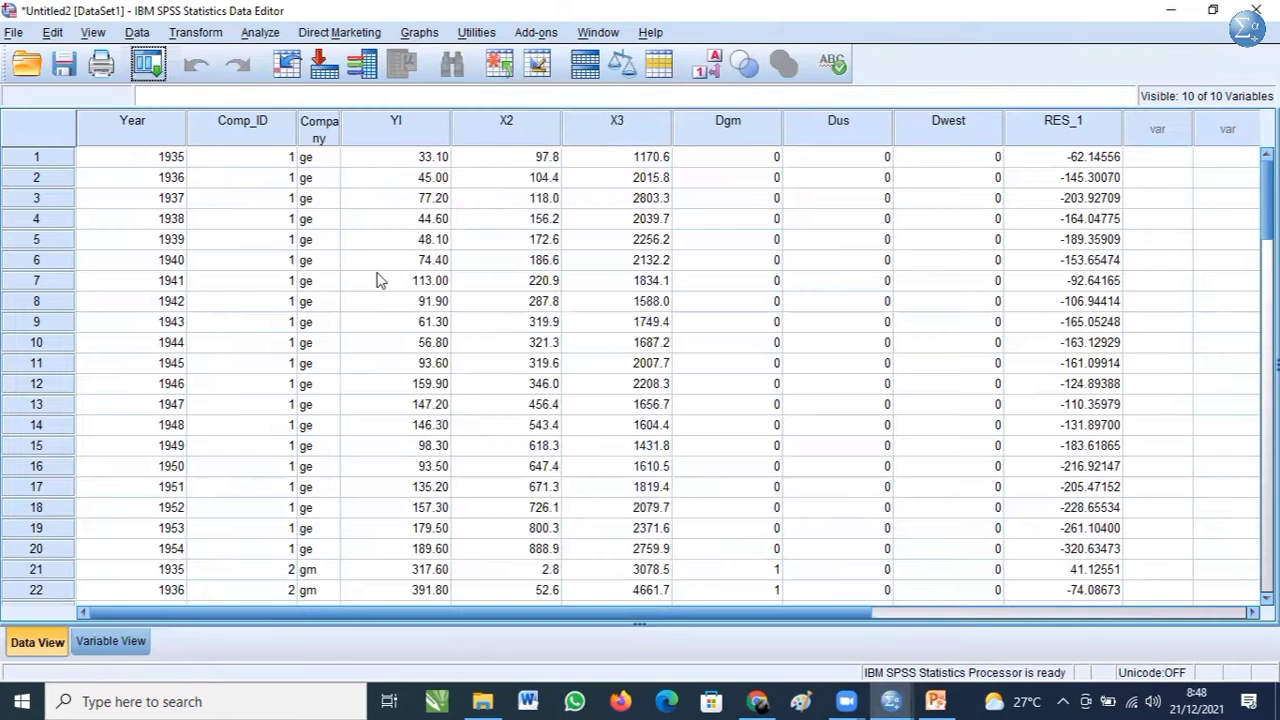
pyautogui.click(225, 37)
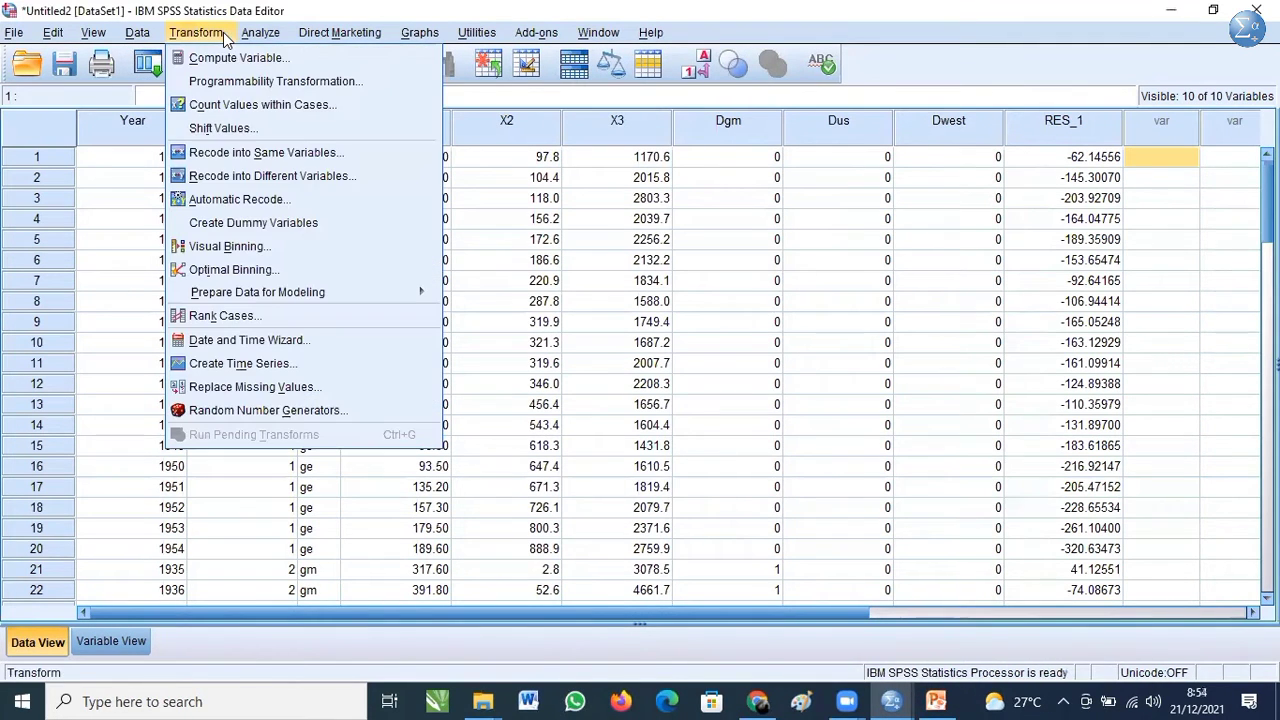
pyautogui.click(200, 57)
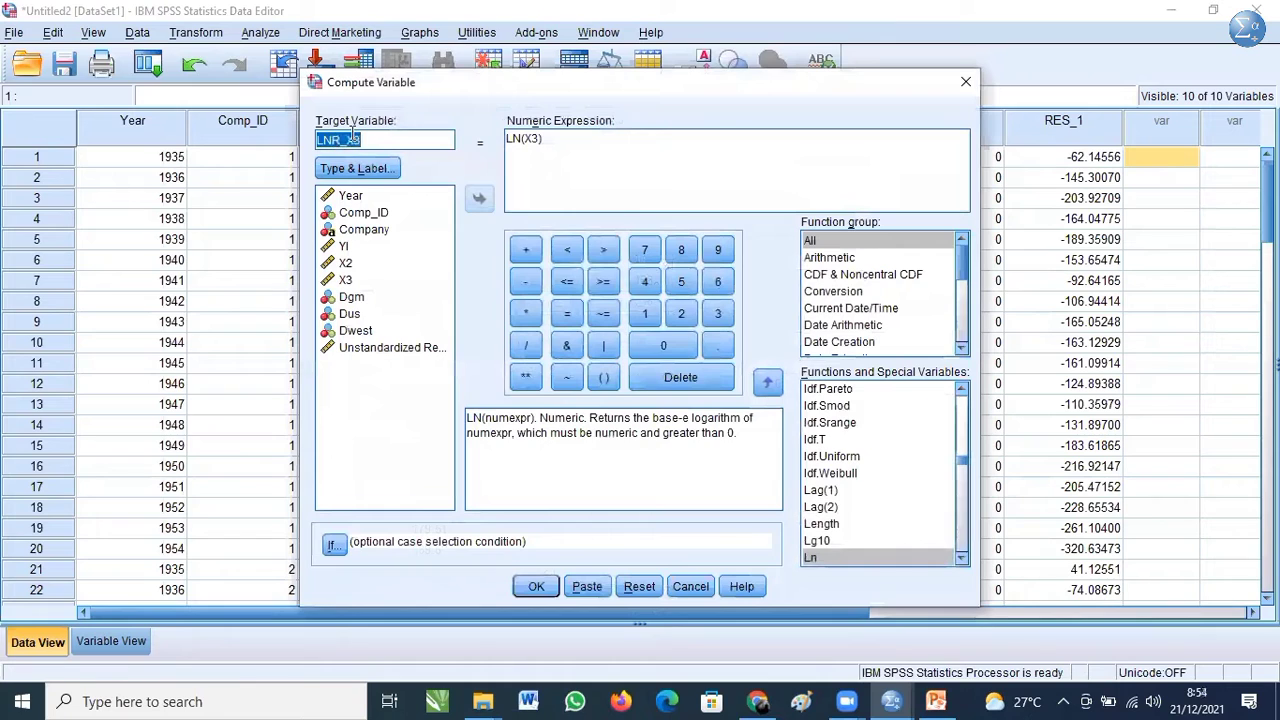
pyautogui.click(388, 140)
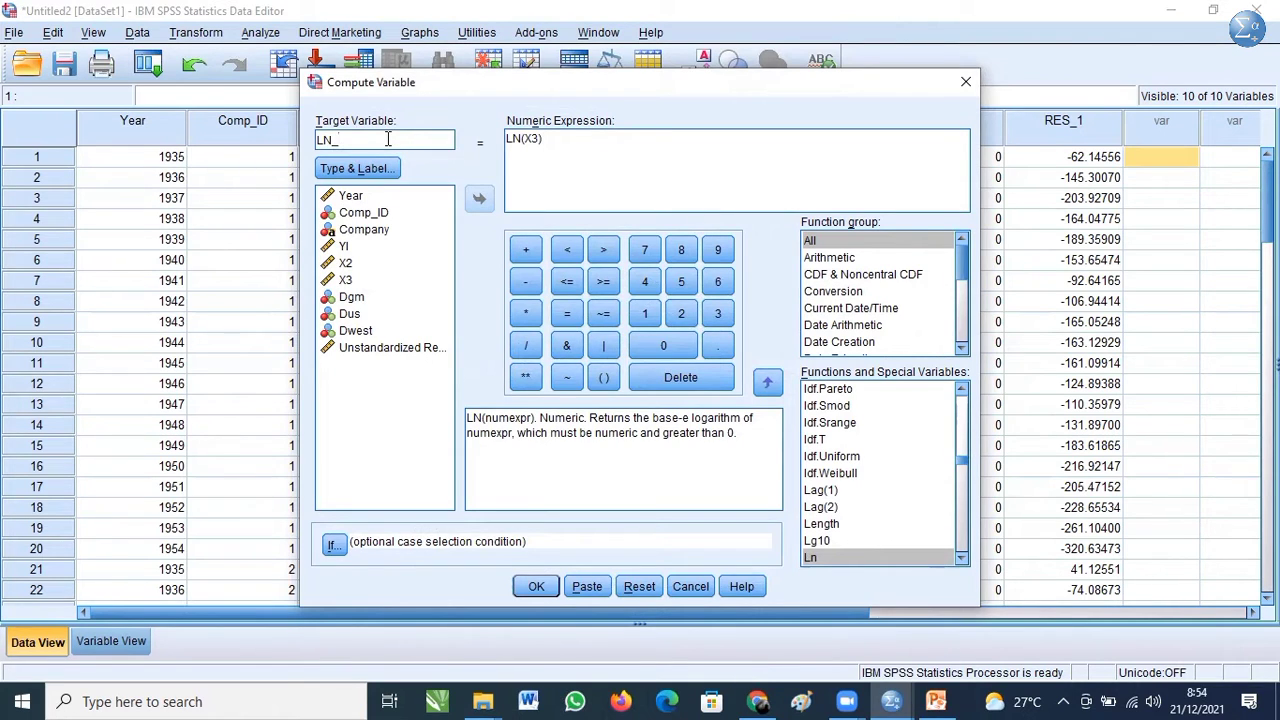
pyautogui.click(540, 139)
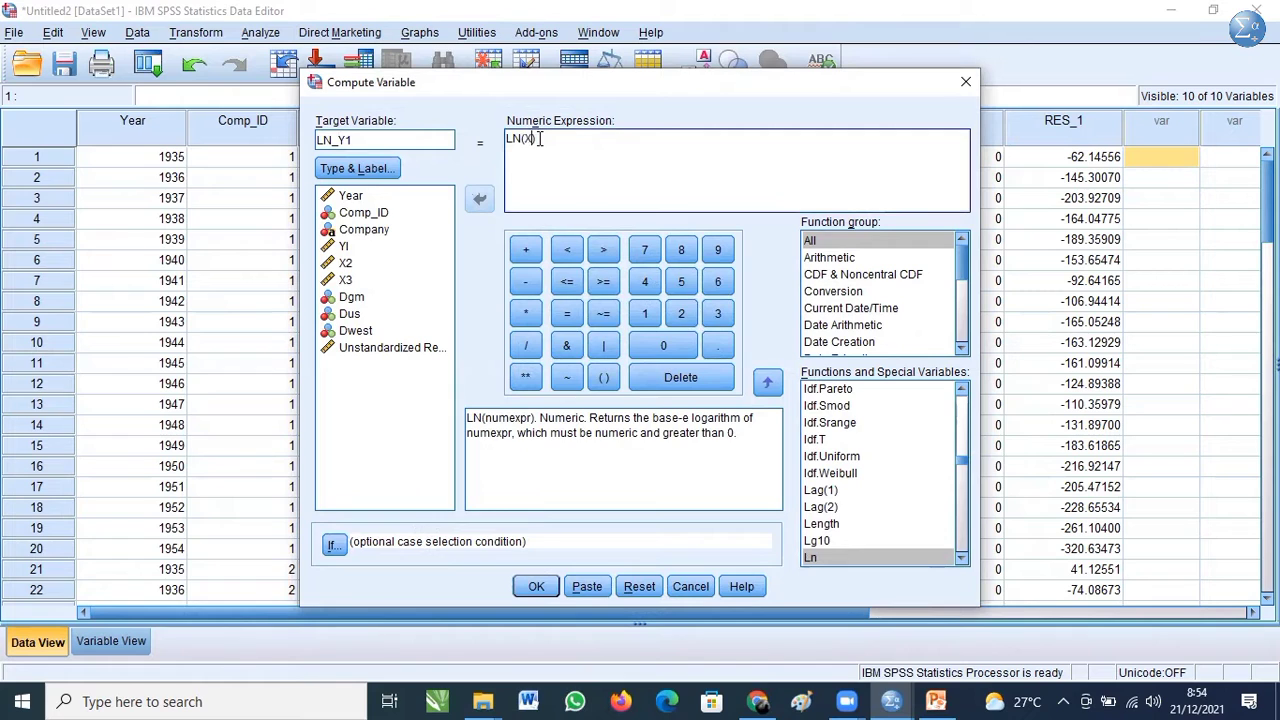
pyautogui.click(344, 246)
pyautogui.click(478, 201)
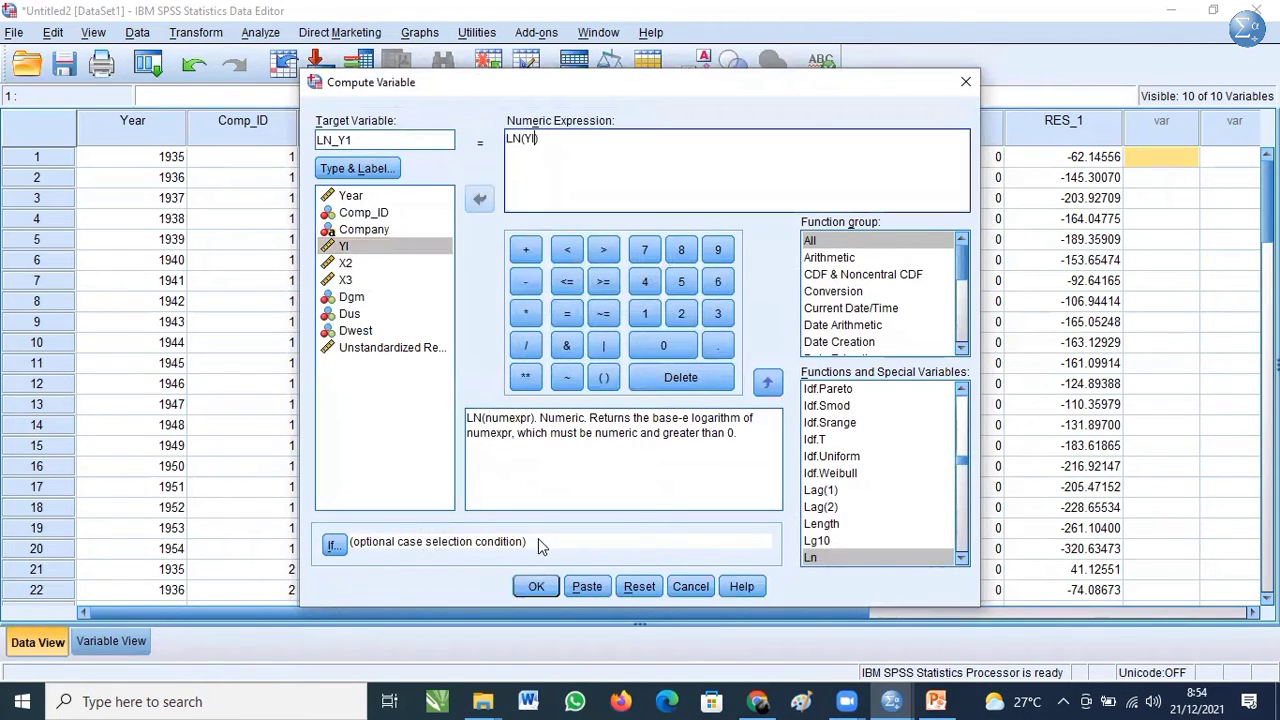
pyautogui.click(537, 587)
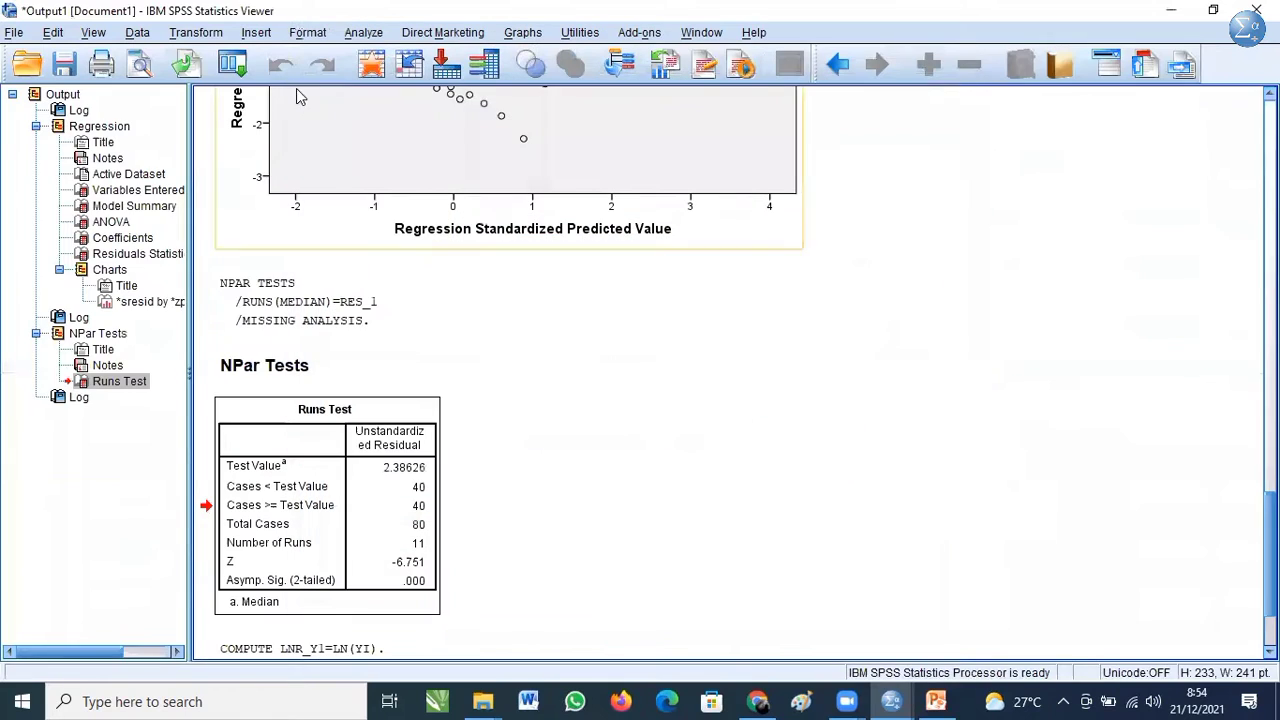
# - Compute a new variable LN_X2 in the dataset as LN(X2)
pyautogui.moveTo(890, 700)
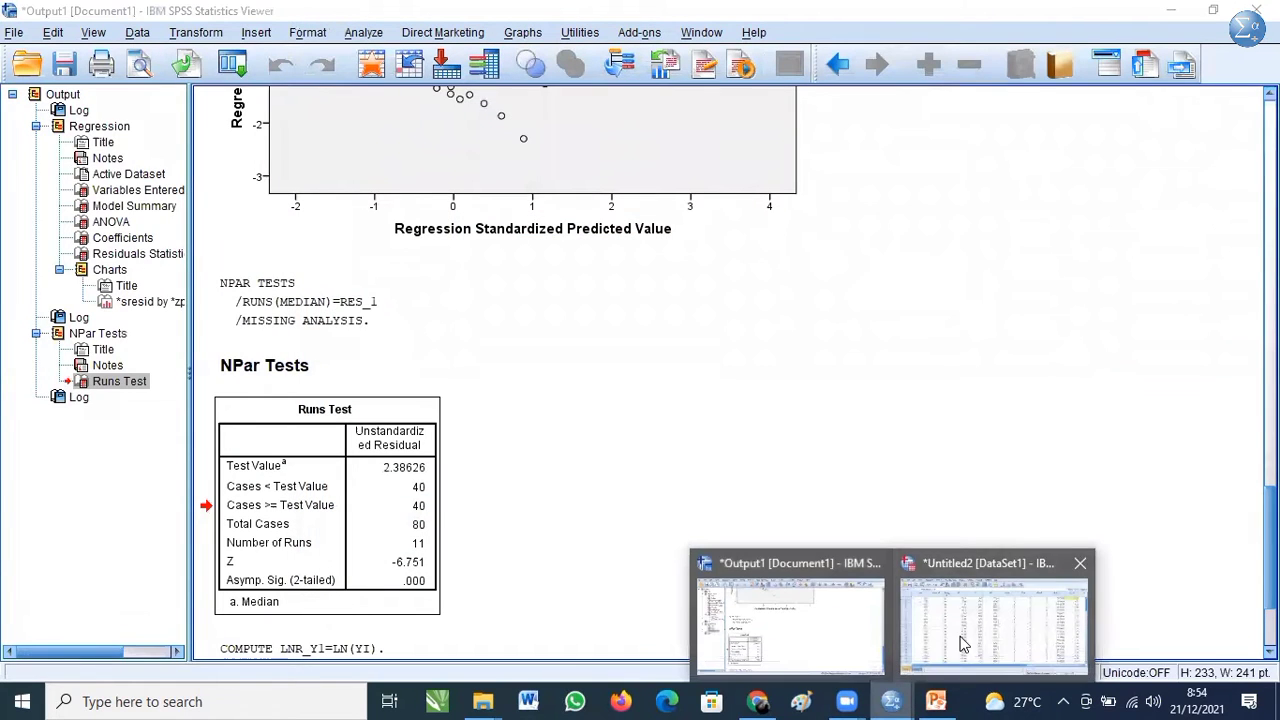
pyautogui.click(960, 645)
pyautogui.click(196, 32)
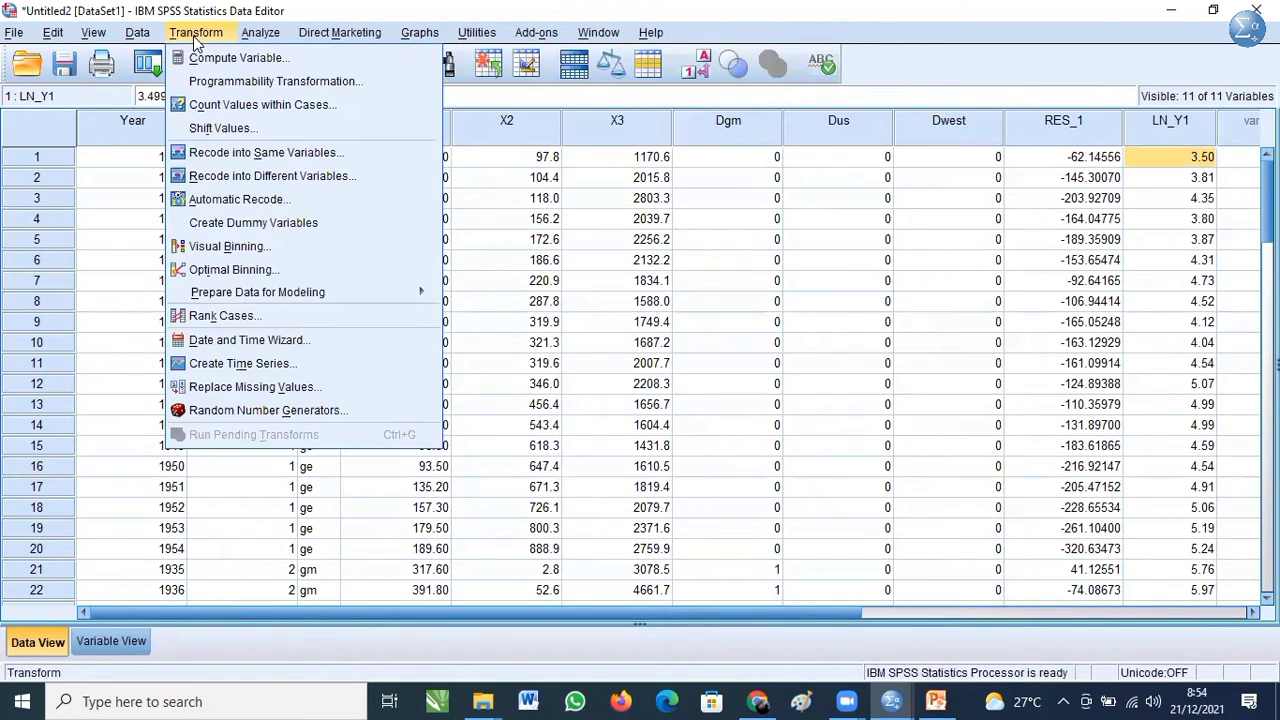
pyautogui.click(240, 59)
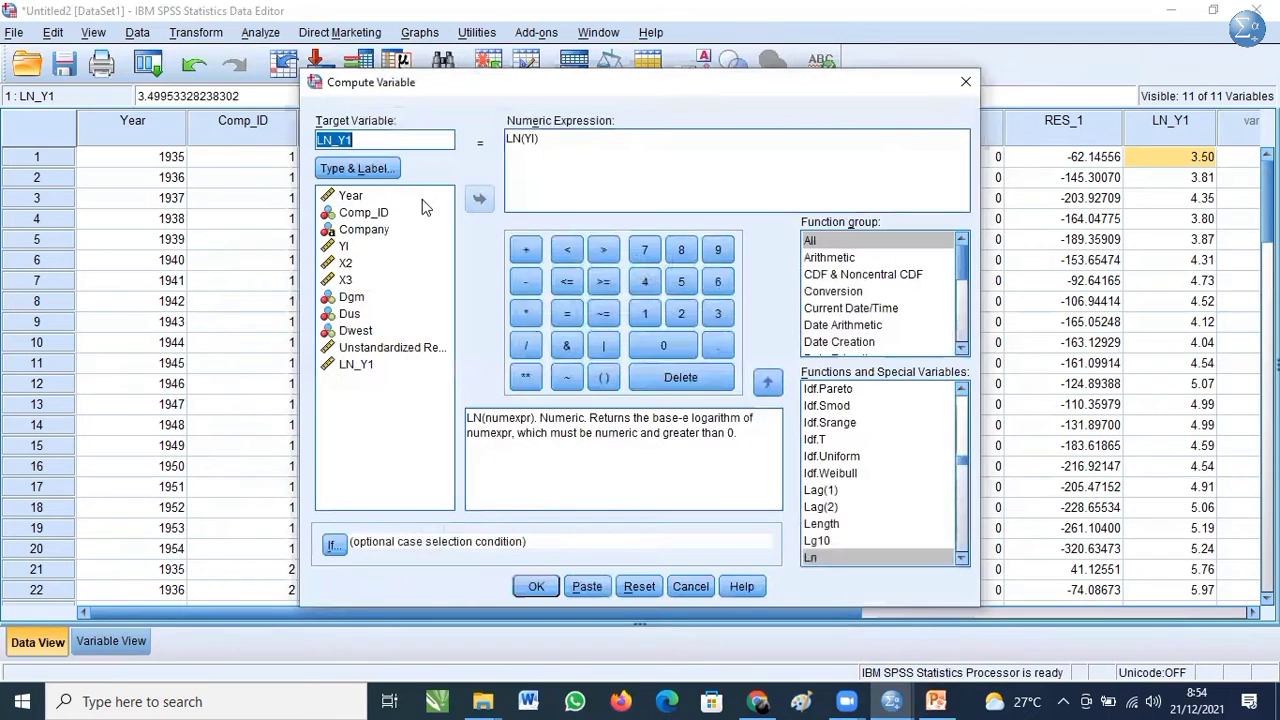
pyautogui.click(367, 134)
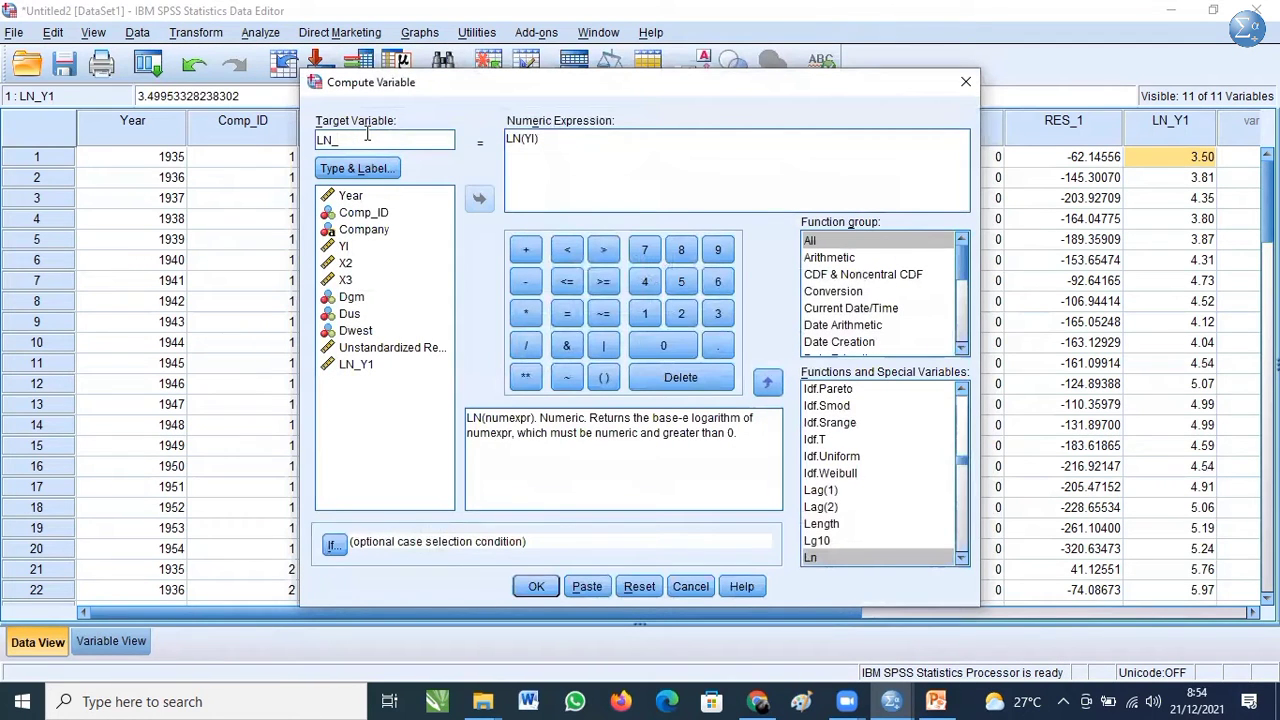
pyautogui.write('X2')
pyautogui.click(535, 141)
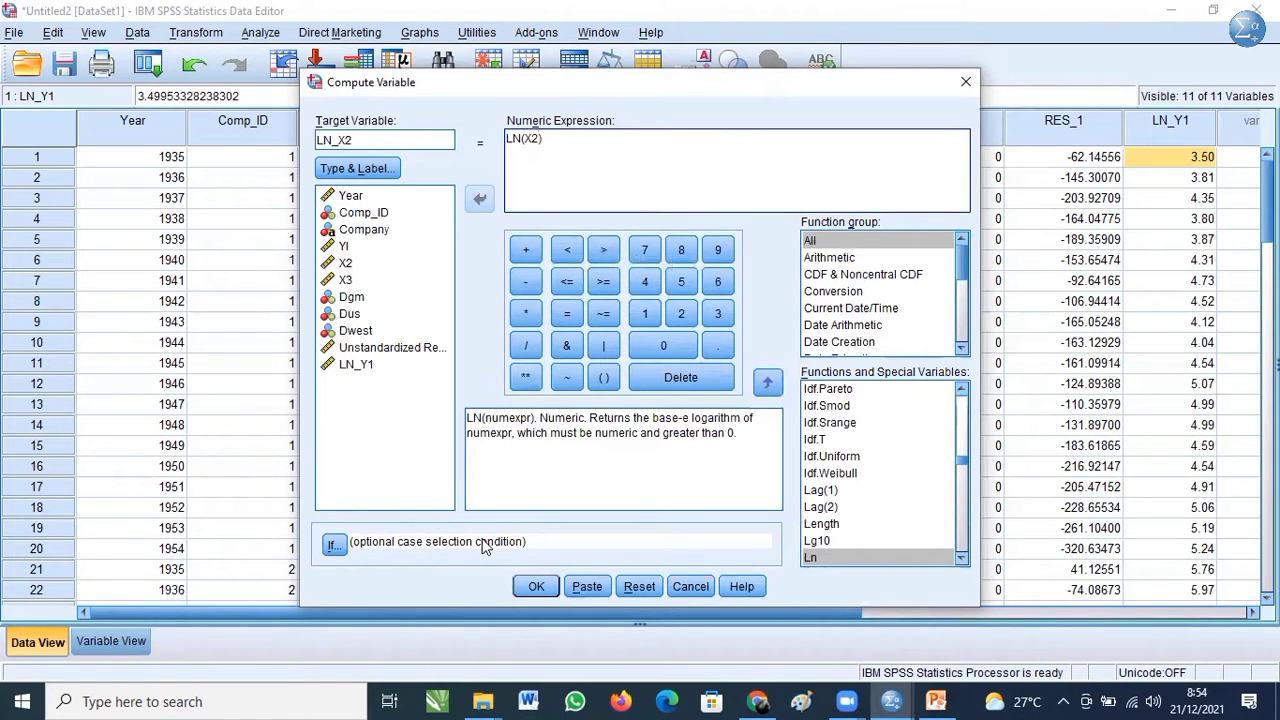
pyautogui.click(536, 586)
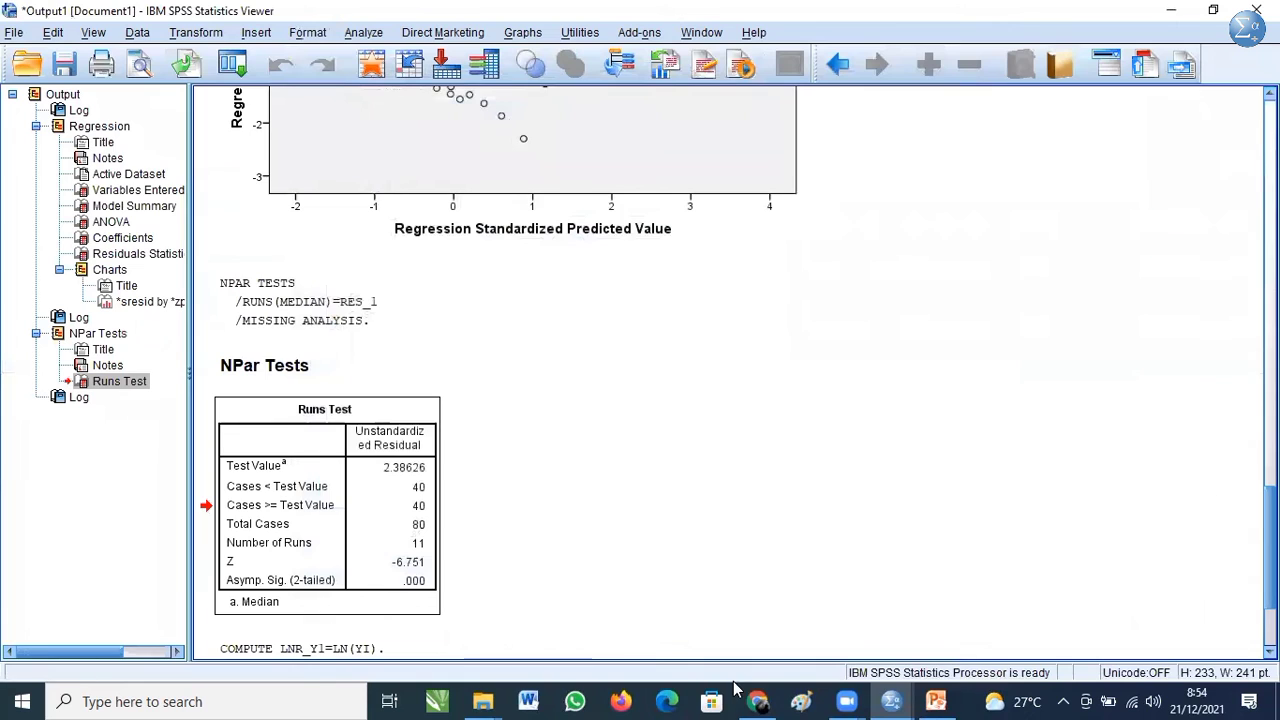
# - Compute a new variable LN_X3 in the dataset as LN(X3)
pyautogui.moveTo(895, 700)
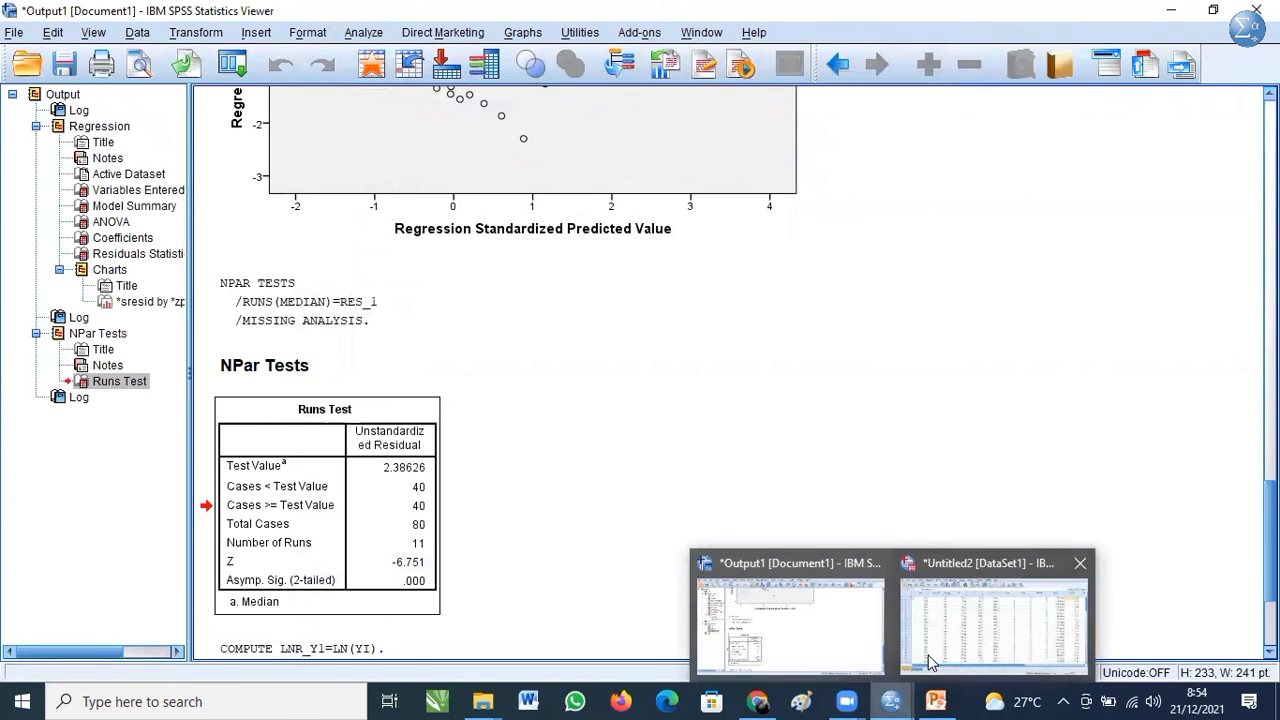
pyautogui.click(930, 662)
pyautogui.click(190, 32)
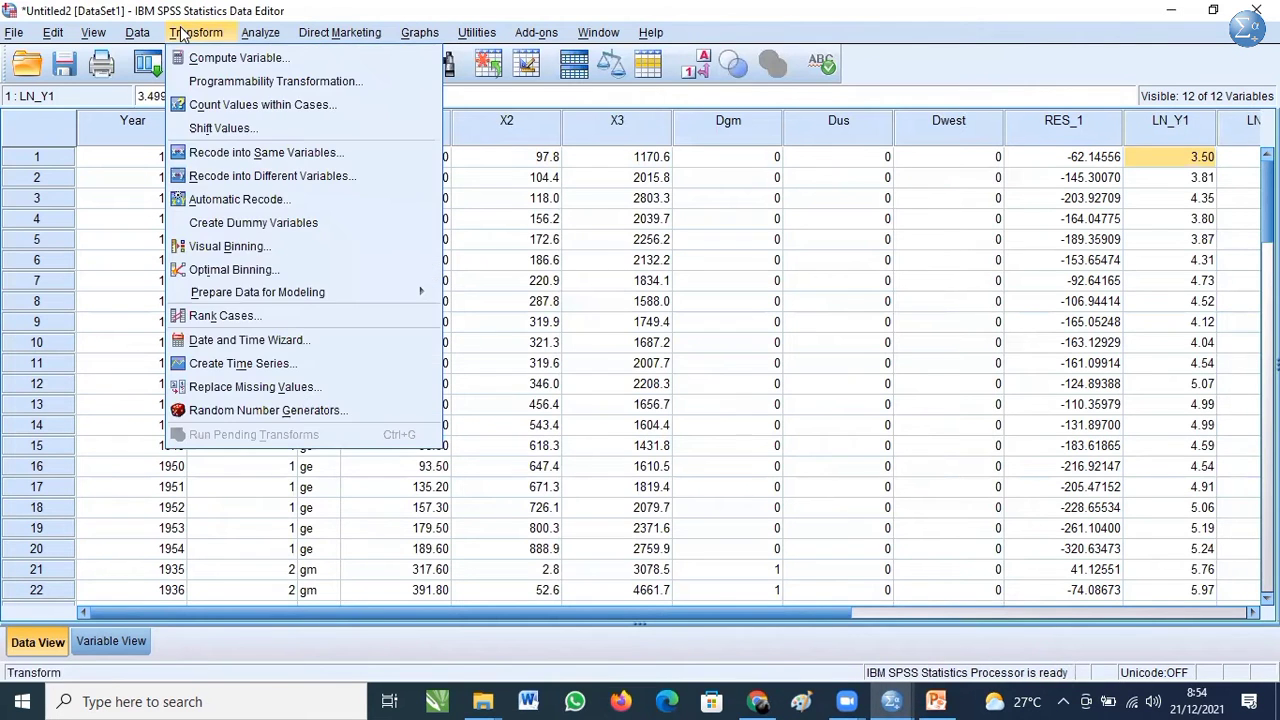
pyautogui.click(197, 57)
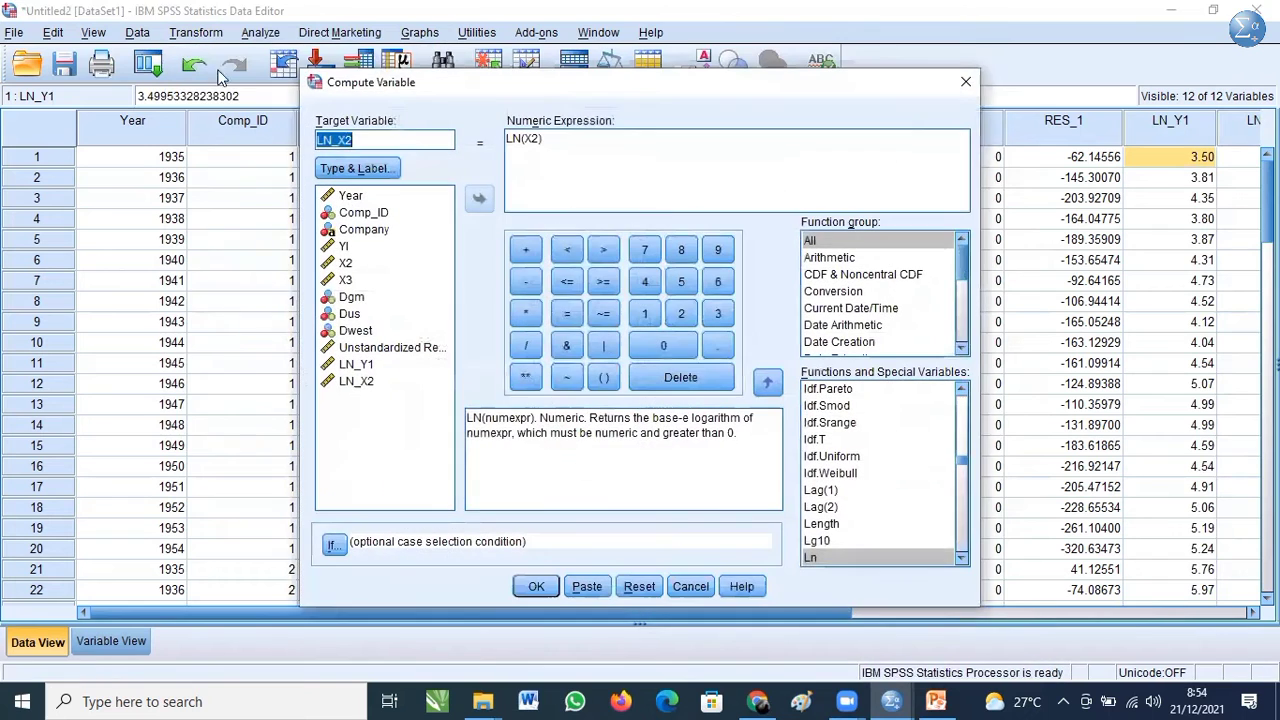
pyautogui.click(389, 140)
pyautogui.write('3')
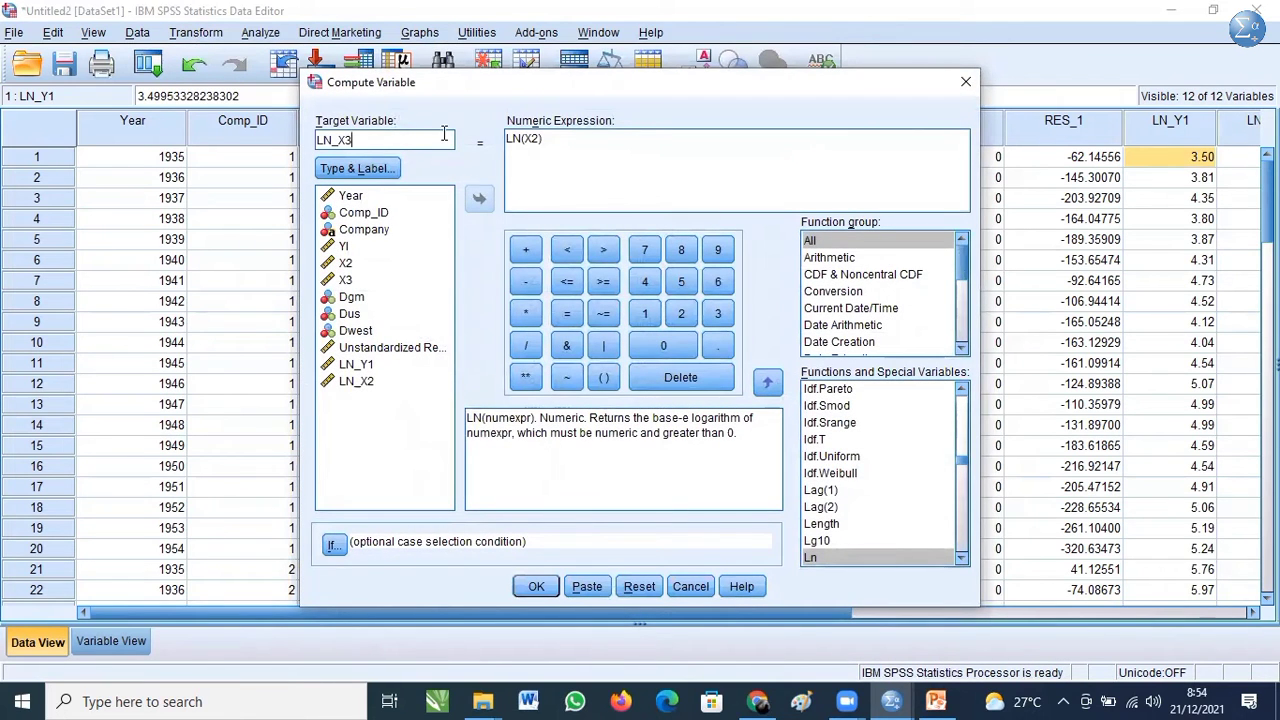
pyautogui.click(537, 138)
pyautogui.press('BackSpace')
pyautogui.write('3')
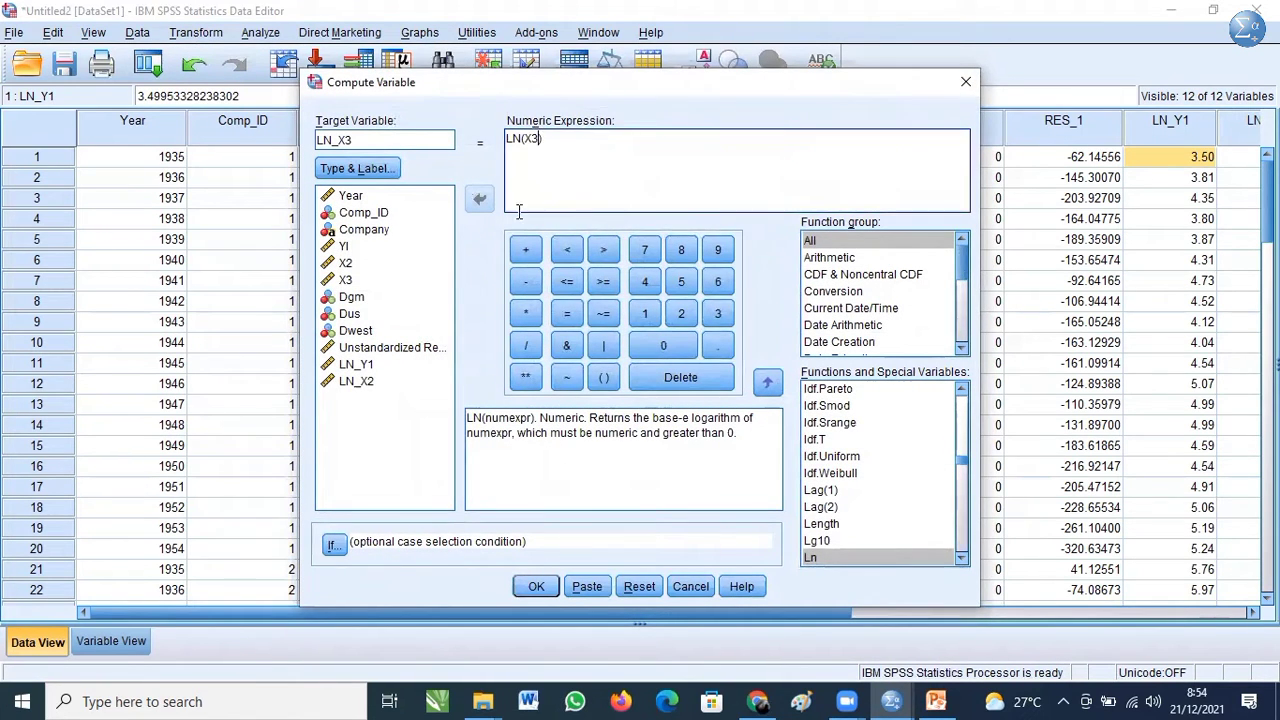
pyautogui.click(537, 587)
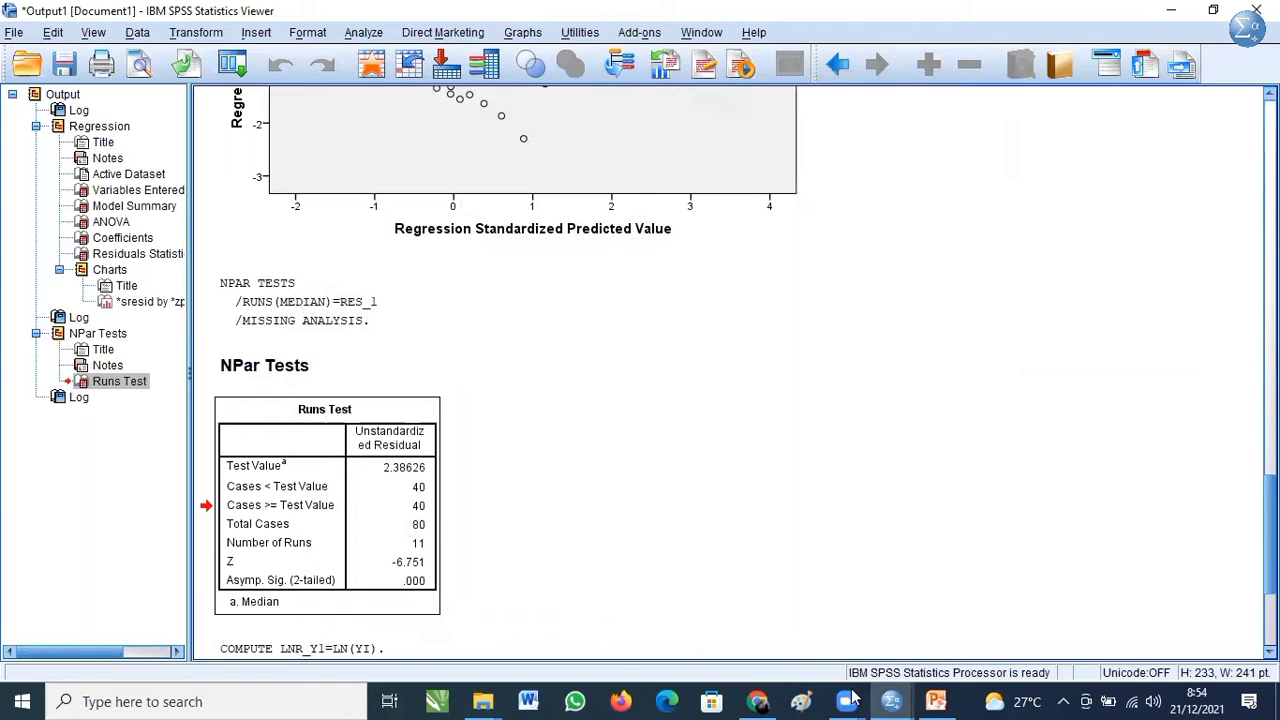
# - Set up a linear regression on the dataset, replacing YI with LN_Y1 as the dependent variable
pyautogui.click(891, 701)
pyautogui.click(983, 594)
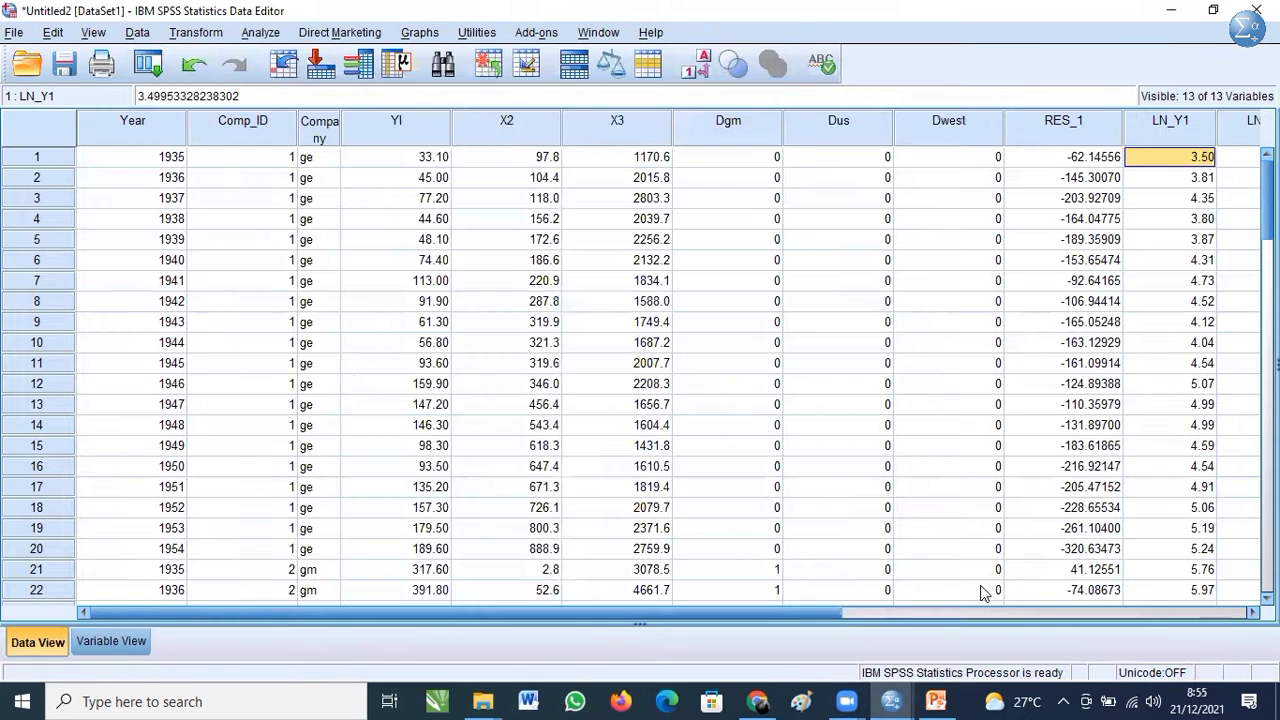
pyautogui.click(1072, 610)
pyautogui.moveTo(847, 610); pyautogui.dragTo(349, 572)
pyautogui.click(257, 37)
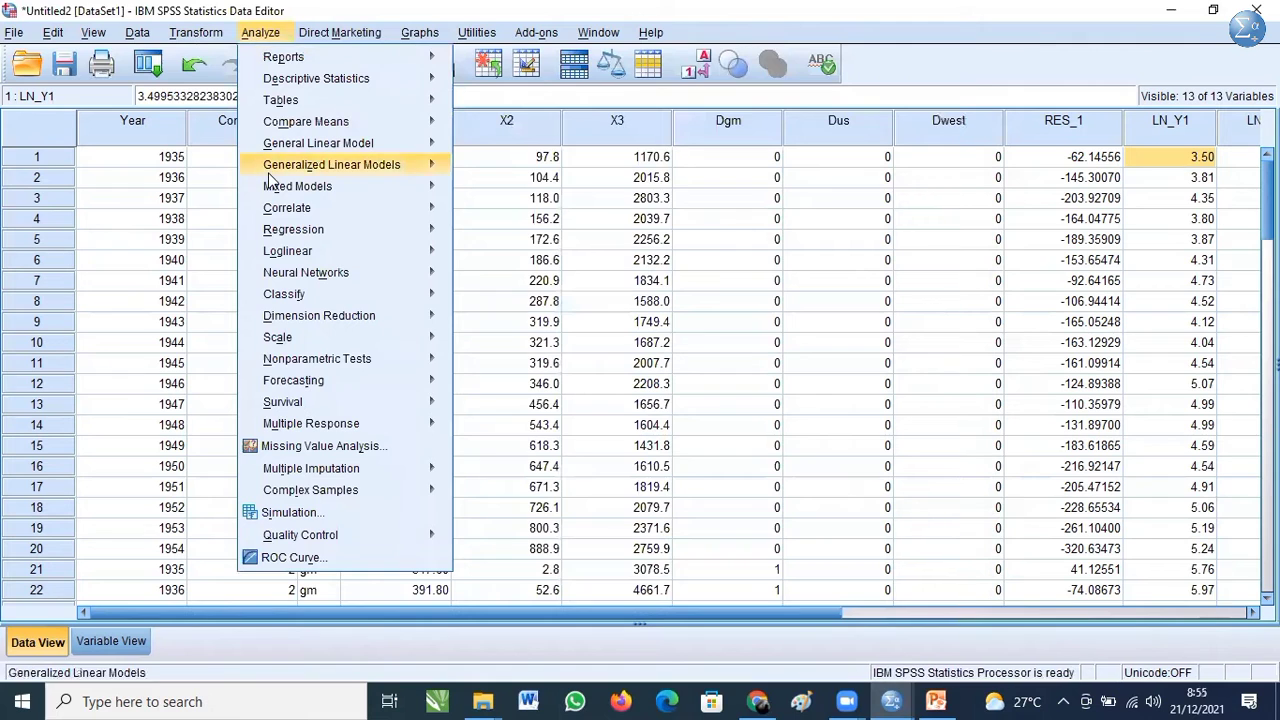
pyautogui.moveTo(295, 232)
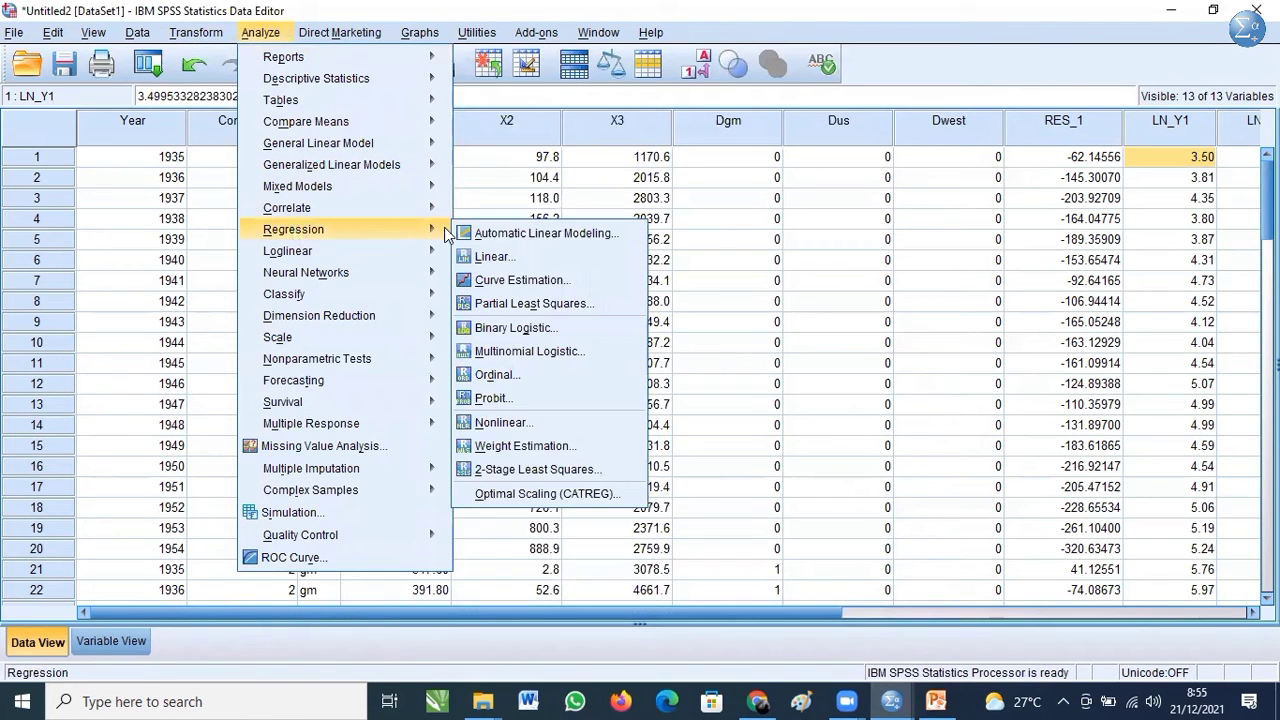
pyautogui.click(483, 258)
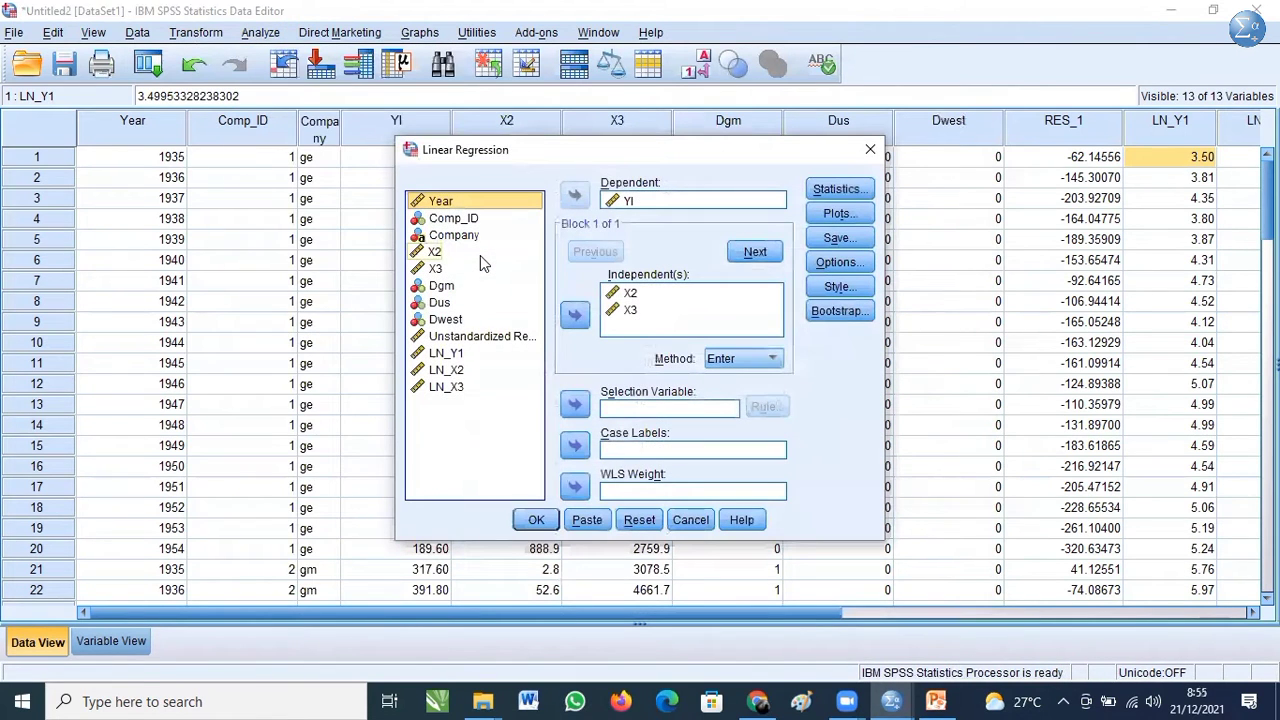
pyautogui.click(641, 200)
pyautogui.click(575, 194)
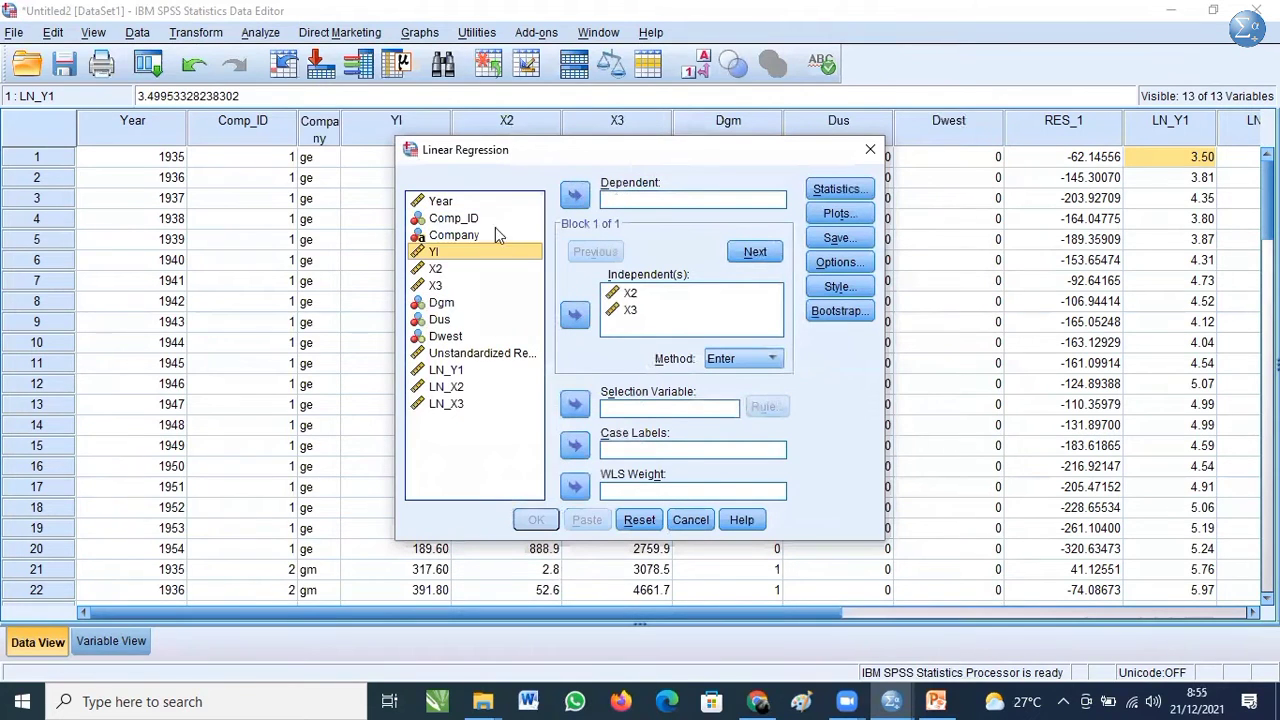
pyautogui.click(450, 370)
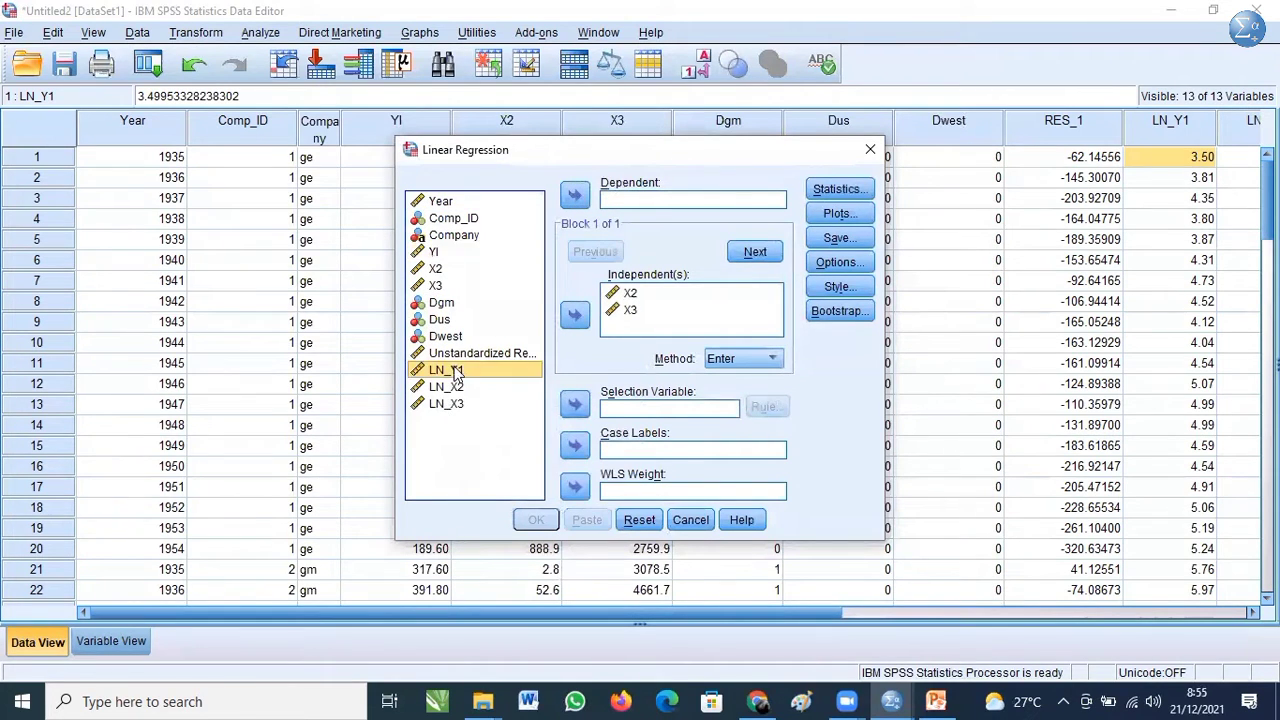
pyautogui.click(577, 196)
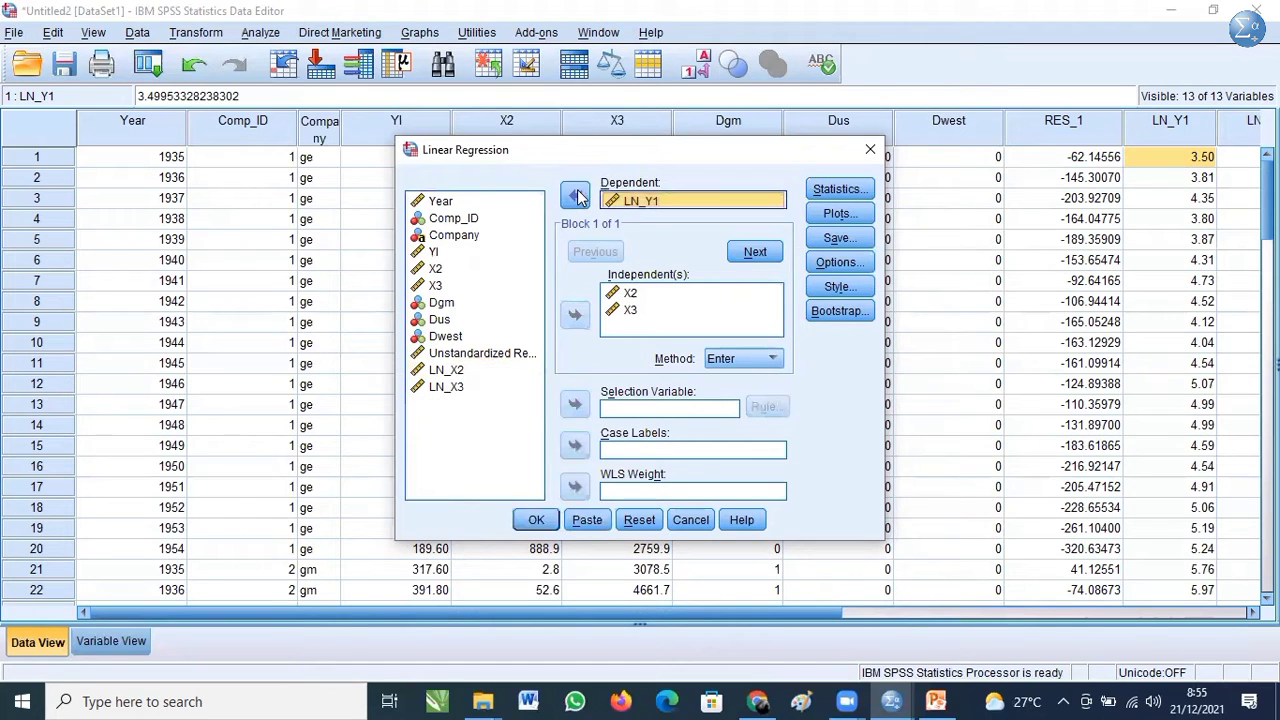
# - Remove X2 and X3 from the regression's independent variables
pyautogui.click(613, 297)
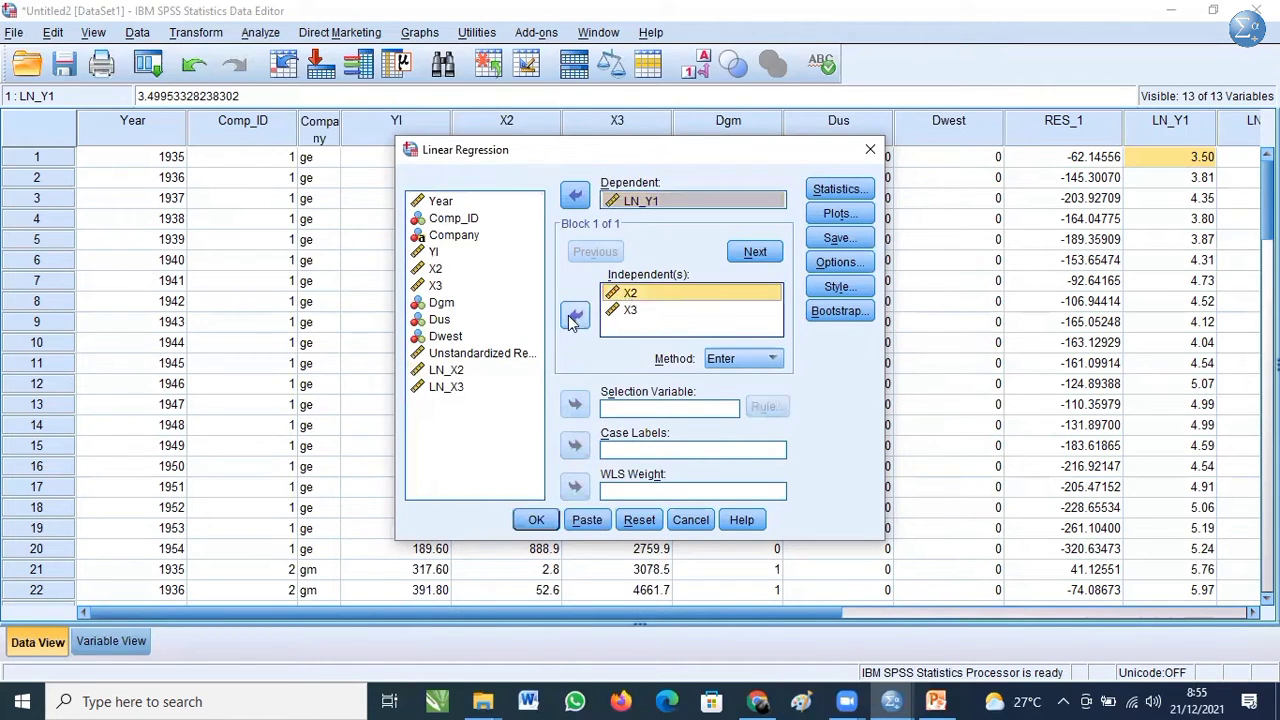
pyautogui.click(577, 315)
pyautogui.click(577, 315)
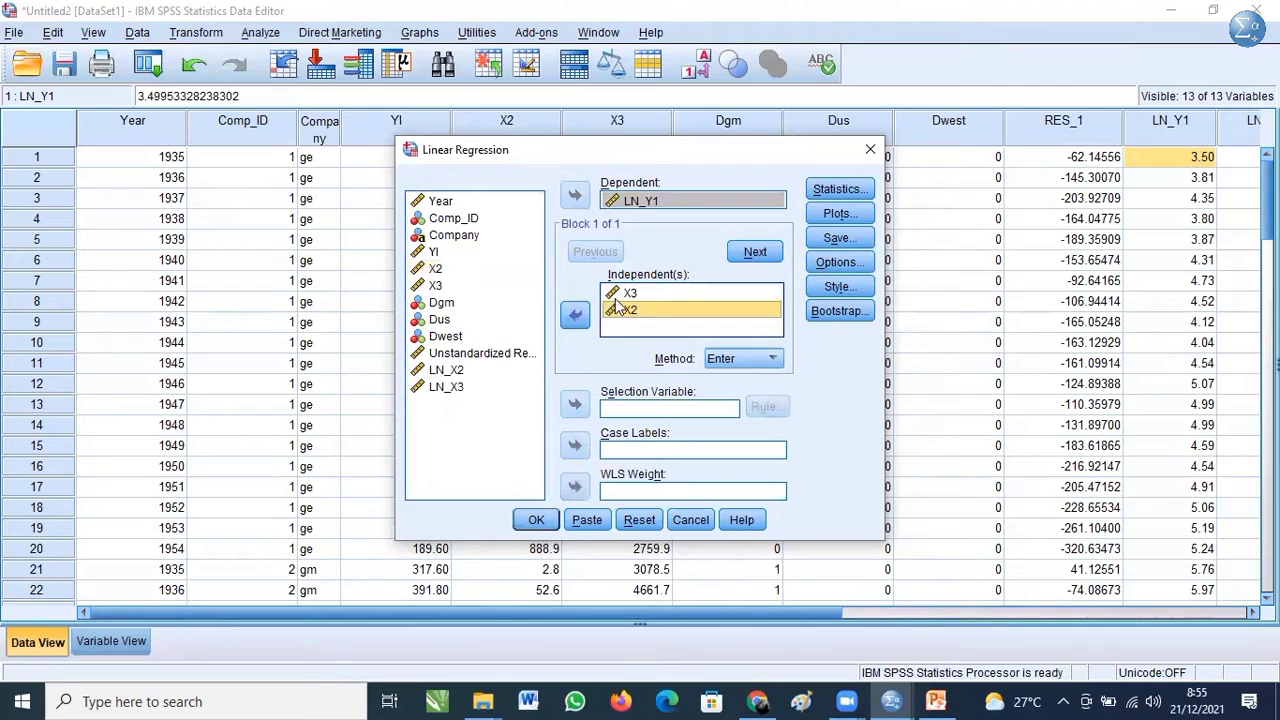
pyautogui.click(620, 308)
pyautogui.click(577, 315)
pyautogui.click(622, 298)
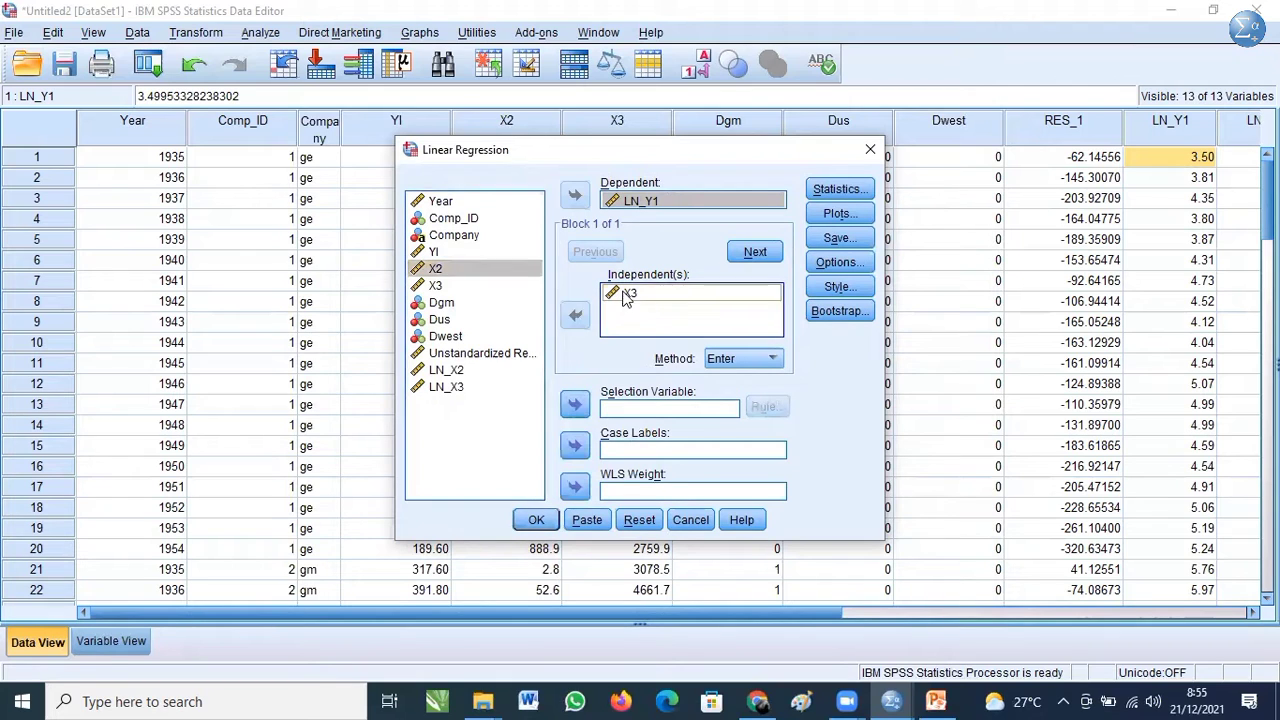
pyautogui.click(575, 315)
# - Add LN_X2 and LN_X3 as the independent variables and run the regression
pyautogui.click(450, 370)
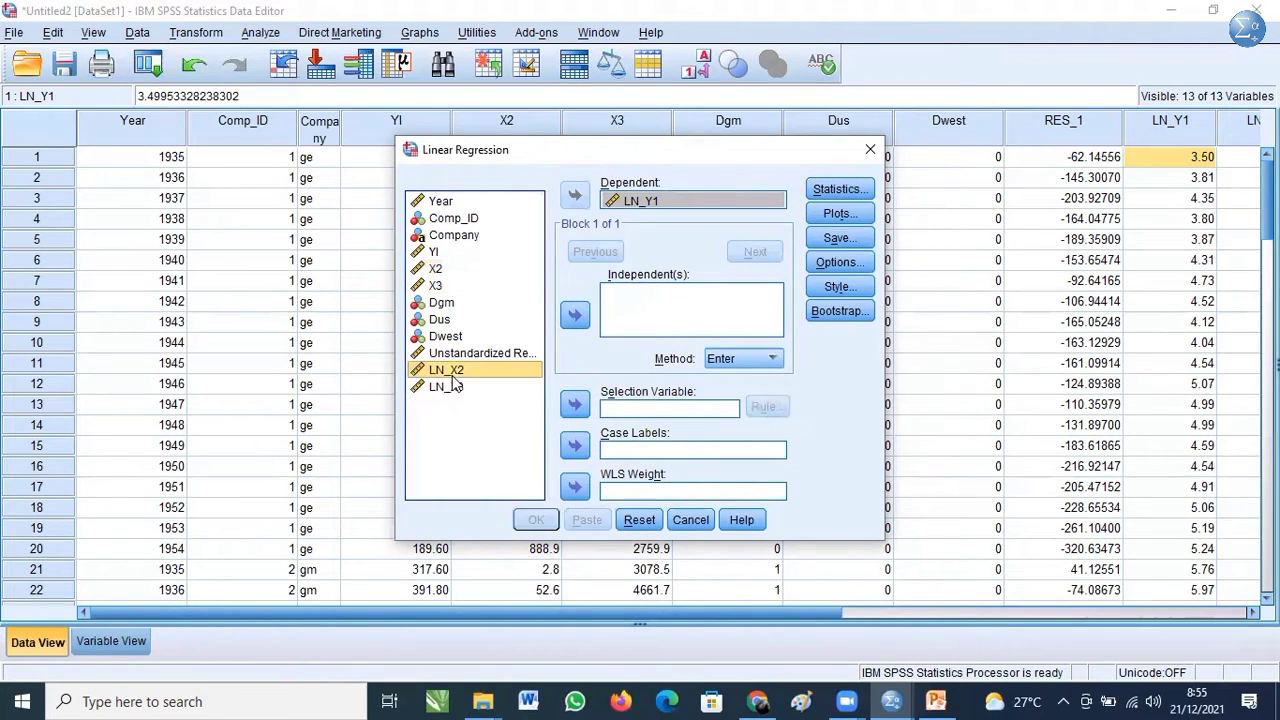
pyautogui.click(577, 315)
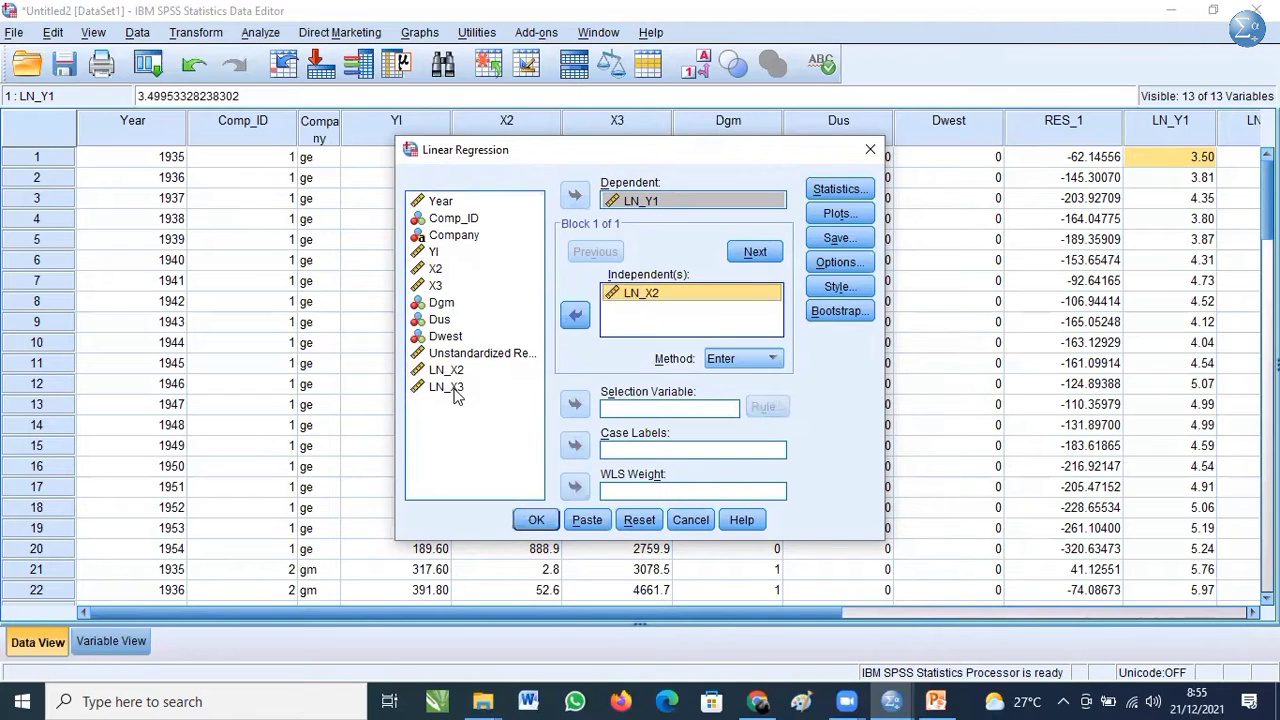
pyautogui.click(450, 388)
pyautogui.click(575, 315)
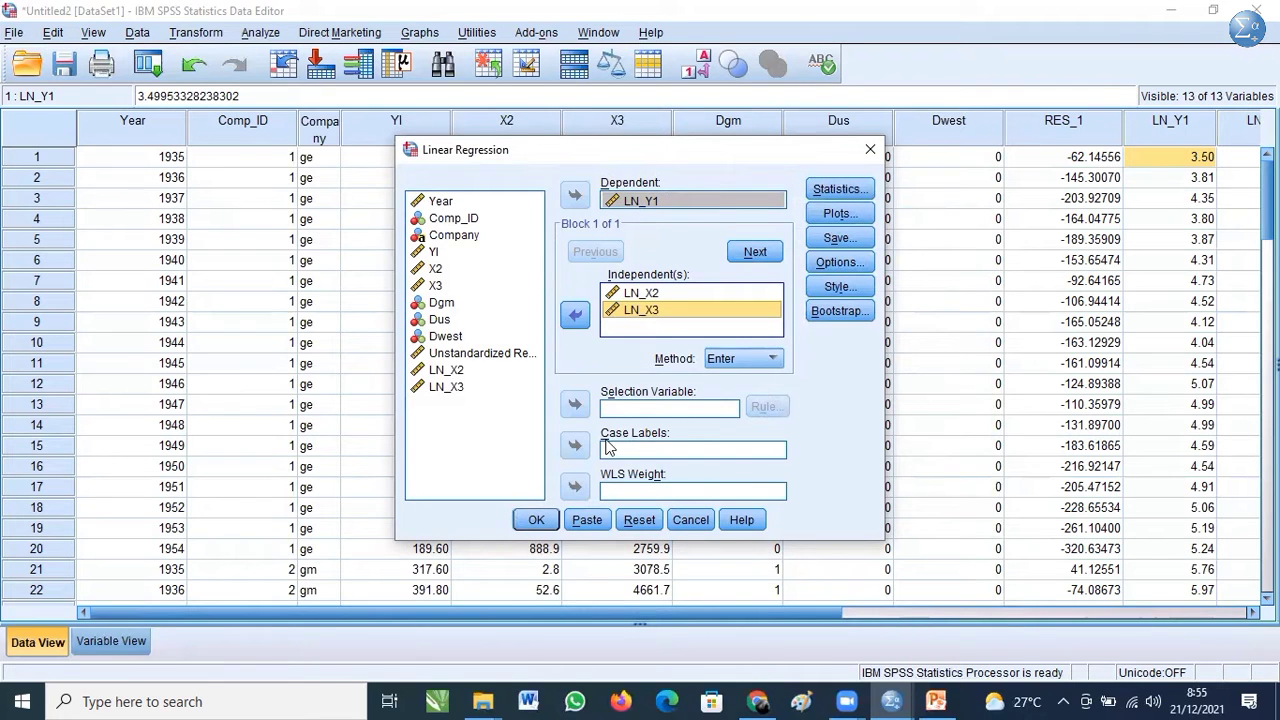
pyautogui.click(536, 519)
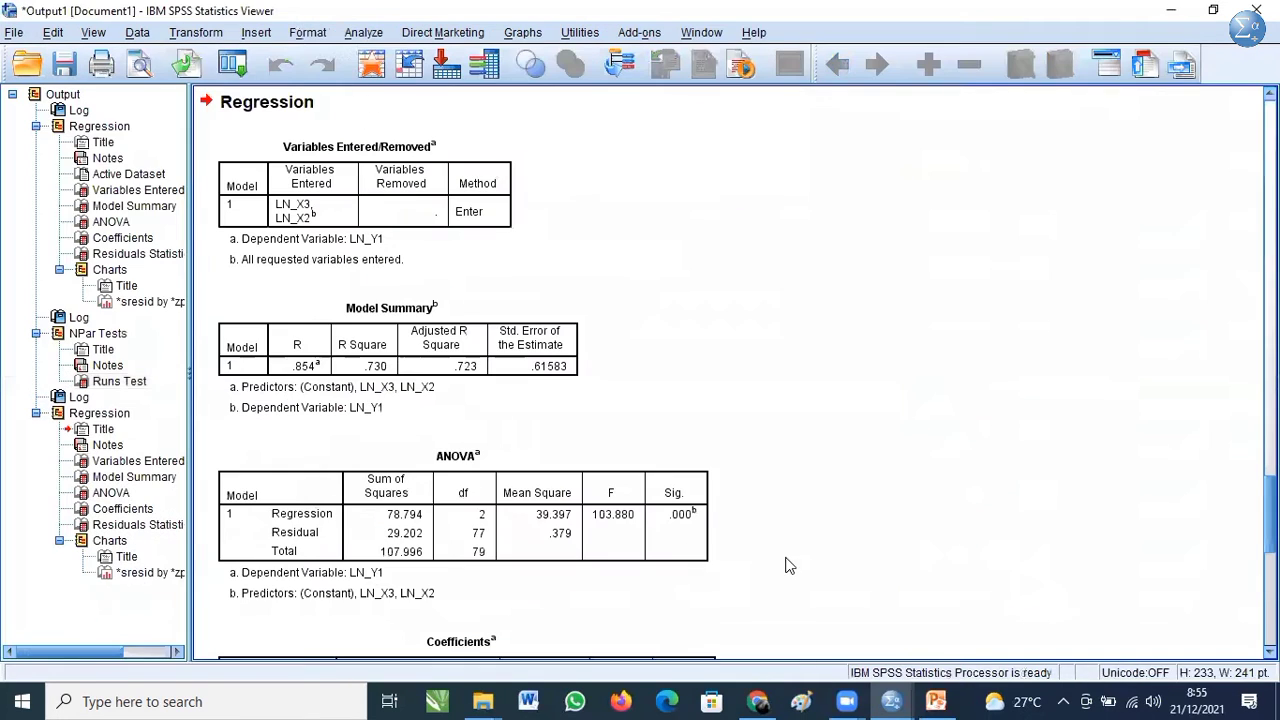
# - Run a legacy one-sample Kolmogorov-Smirnov test against the normal distribution on the log regression's residuals (RES_2), and select its output table
pyautogui.click(891, 701)
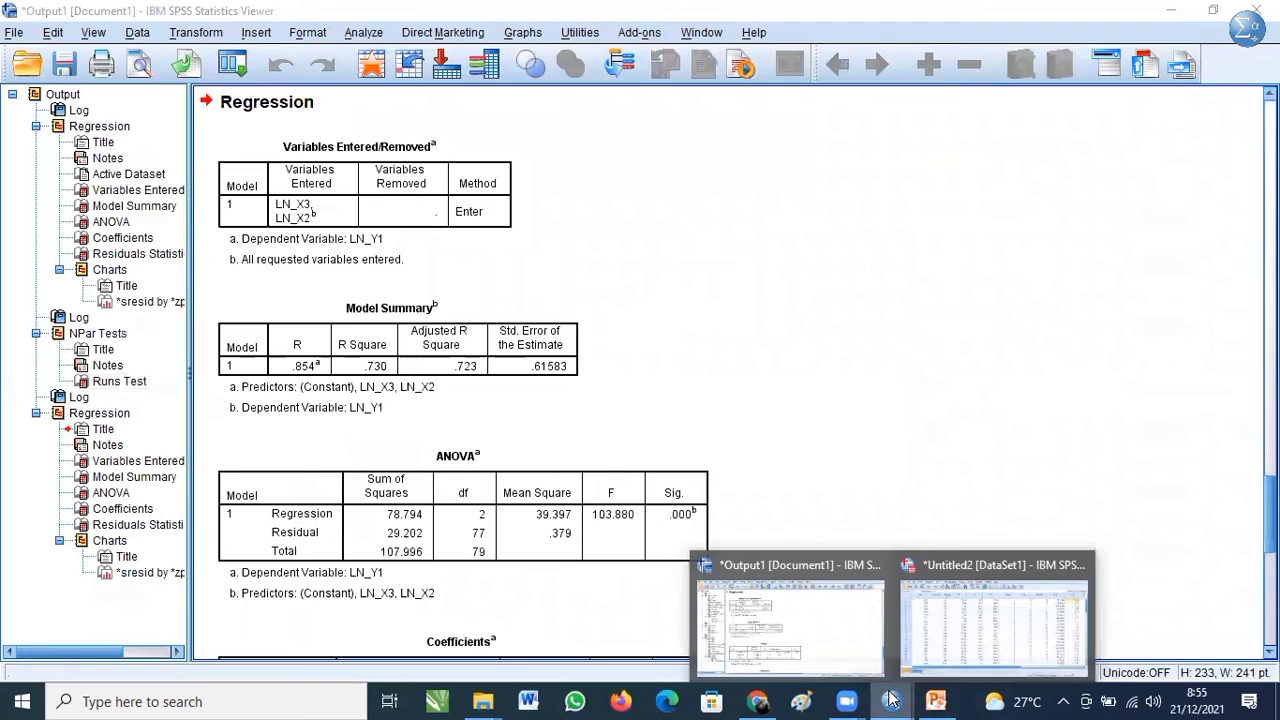
pyautogui.click(948, 622)
pyautogui.click(1006, 613)
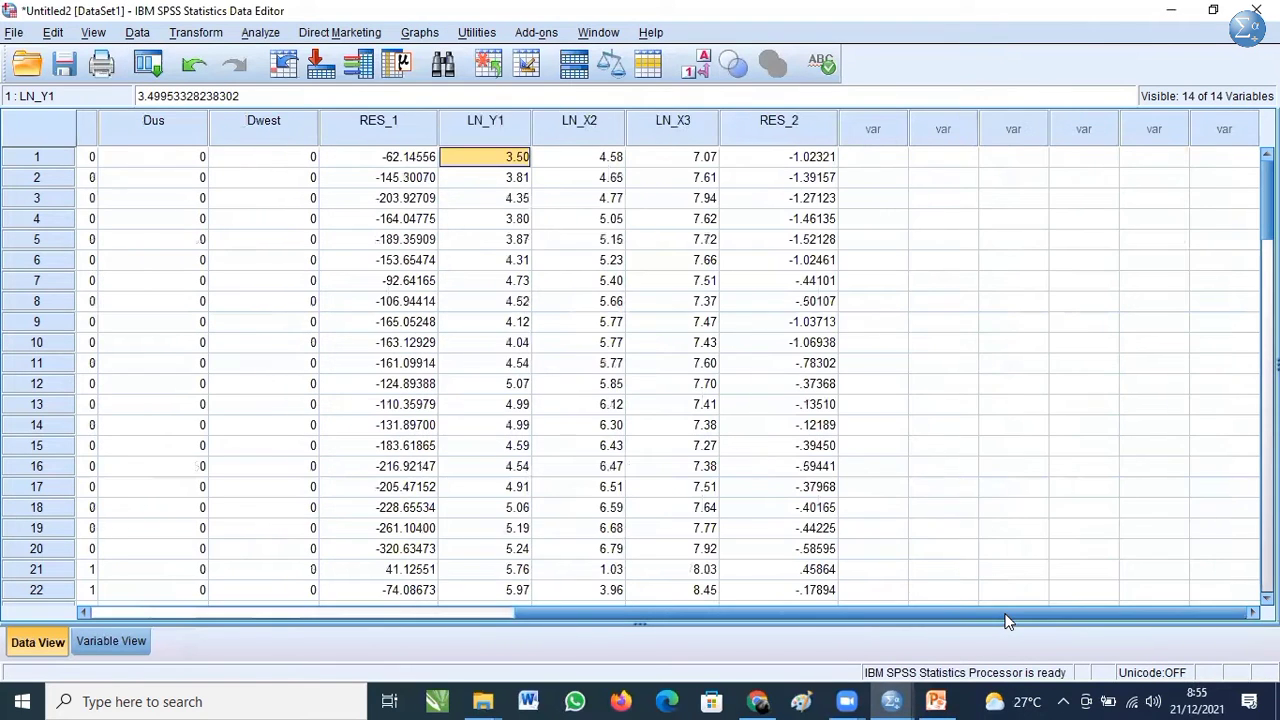
pyautogui.moveTo(885, 608); pyautogui.dragTo(864, 607)
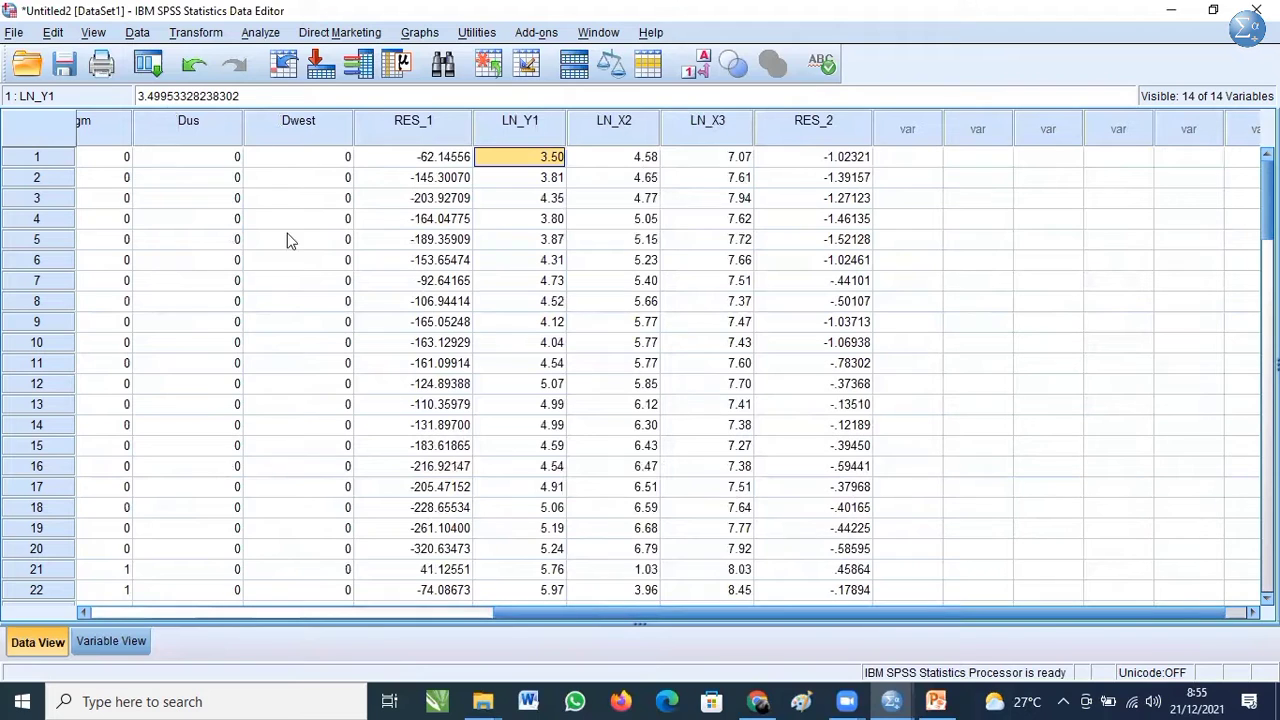
pyautogui.click(256, 34)
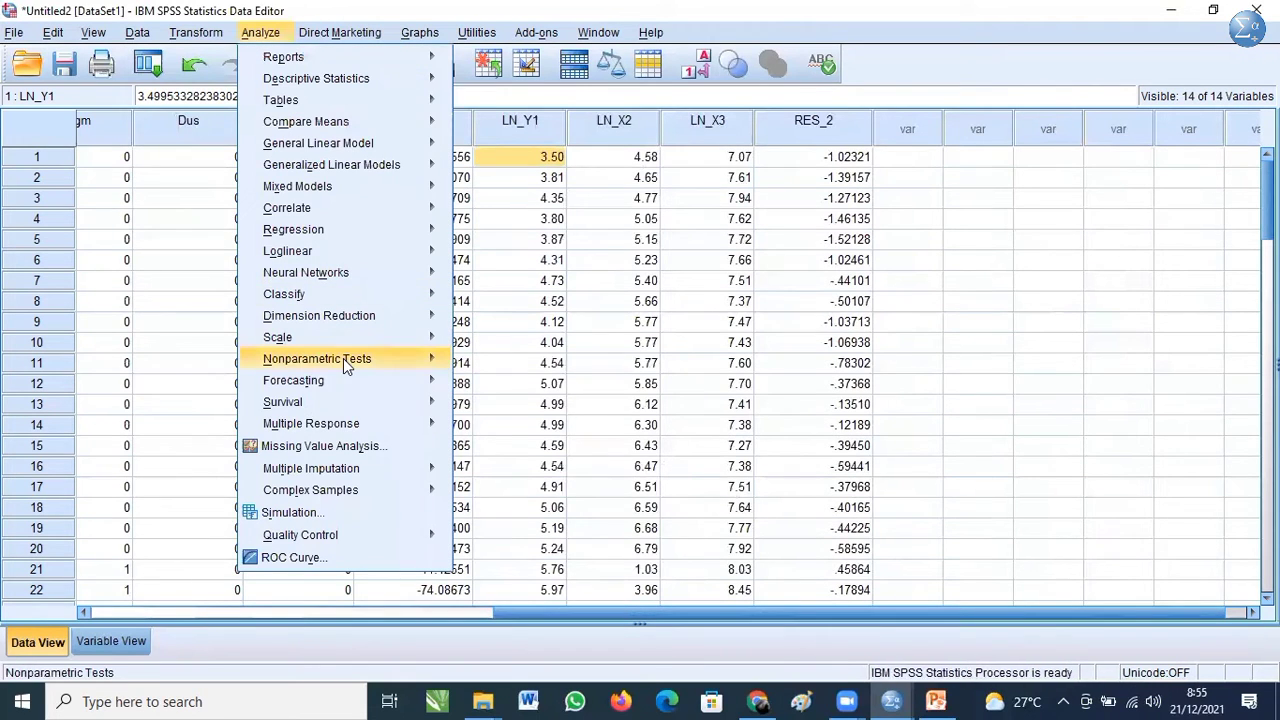
pyautogui.moveTo(343, 358)
pyautogui.moveTo(530, 431)
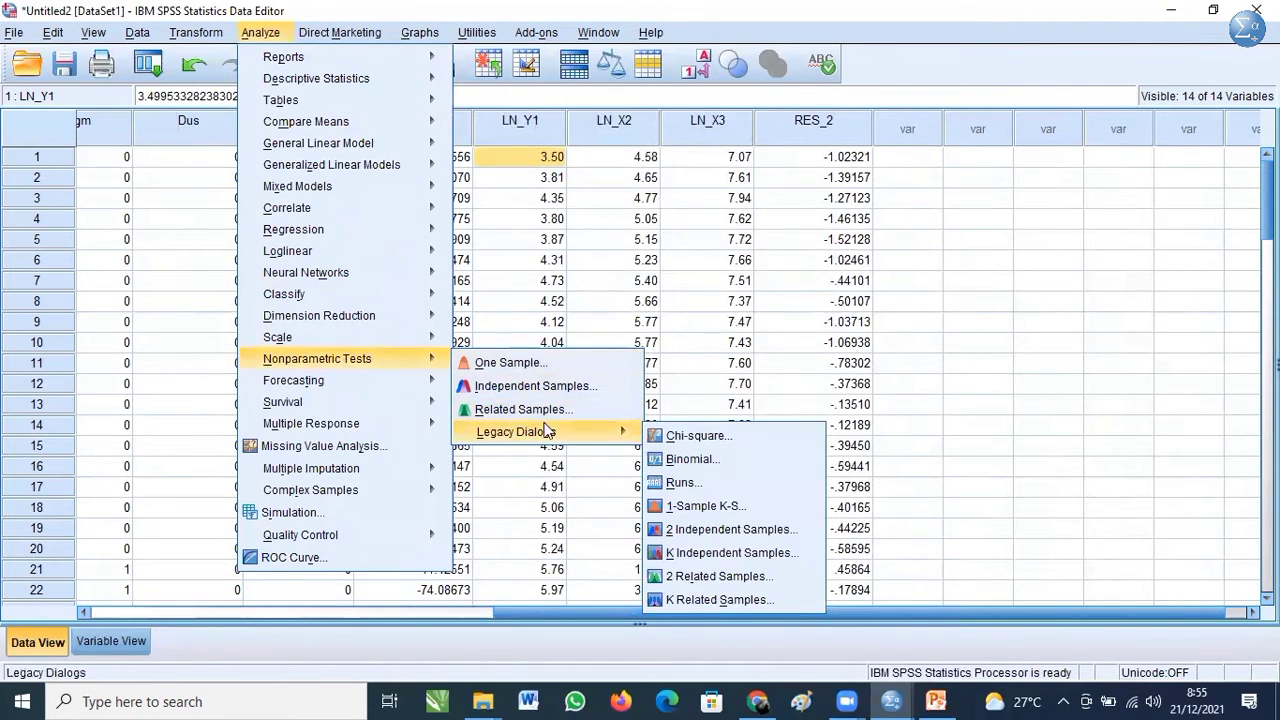
pyautogui.click(714, 508)
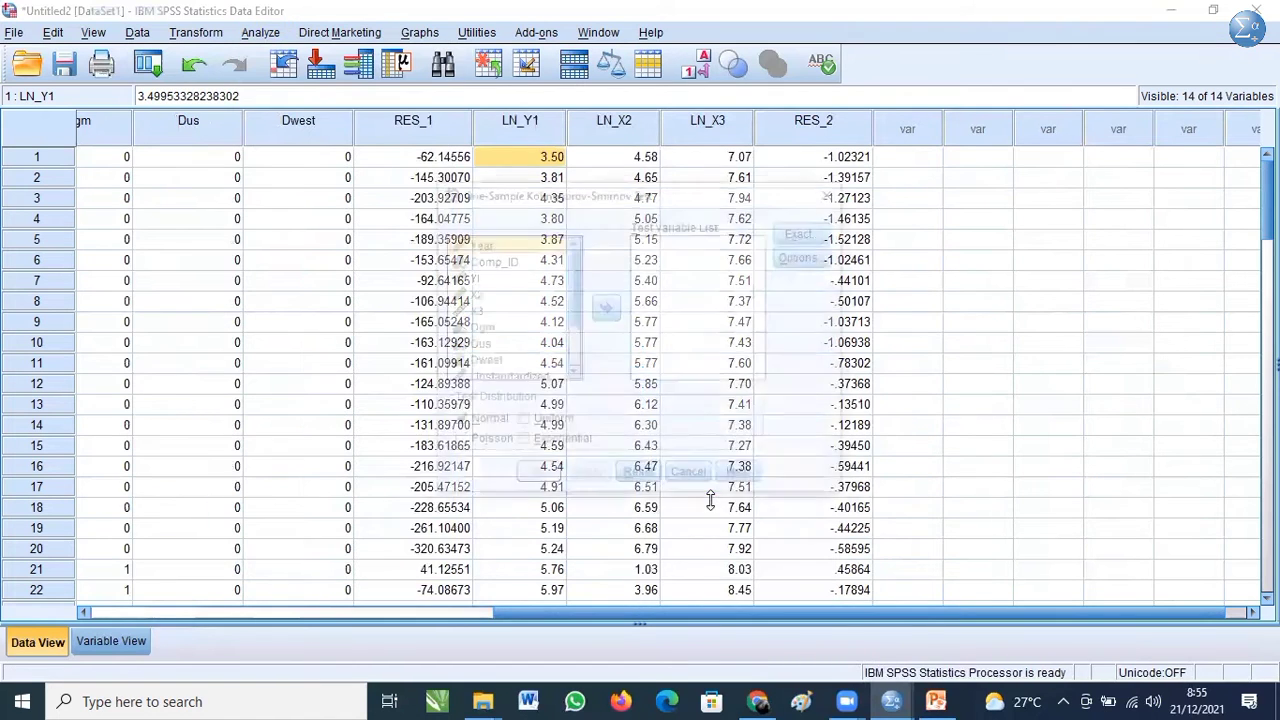
pyautogui.click(570, 349)
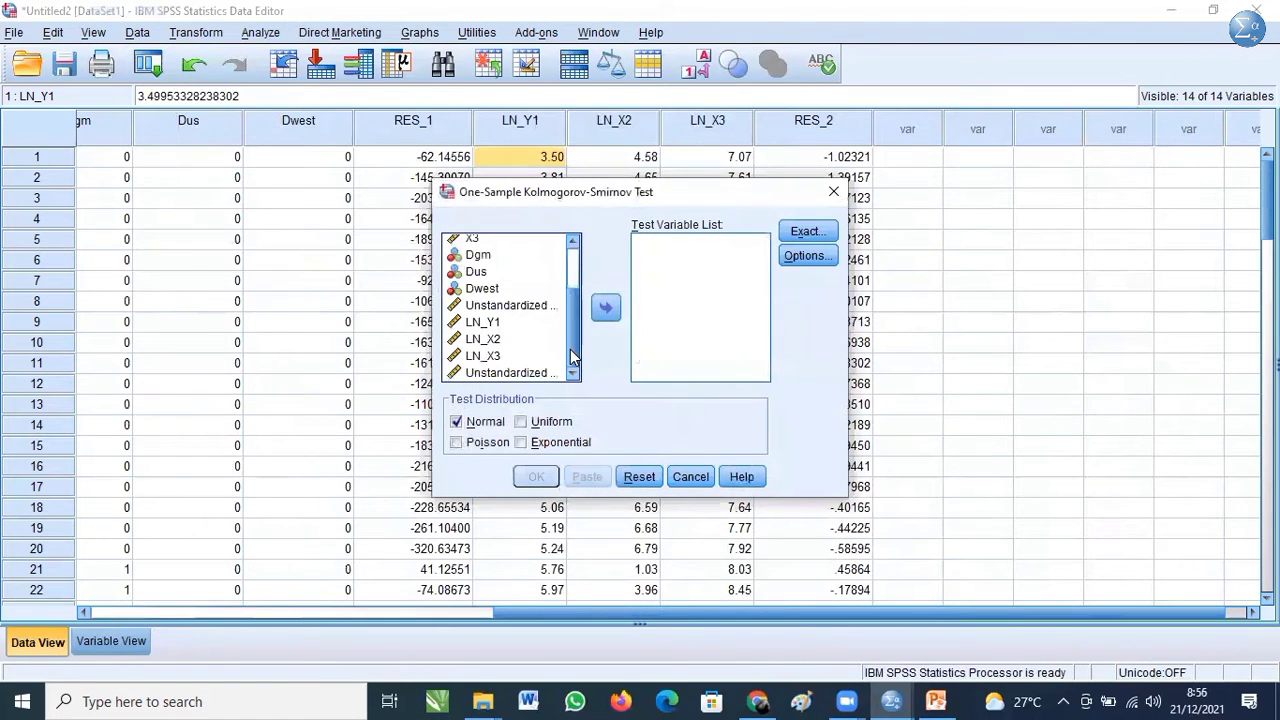
pyautogui.click(530, 372)
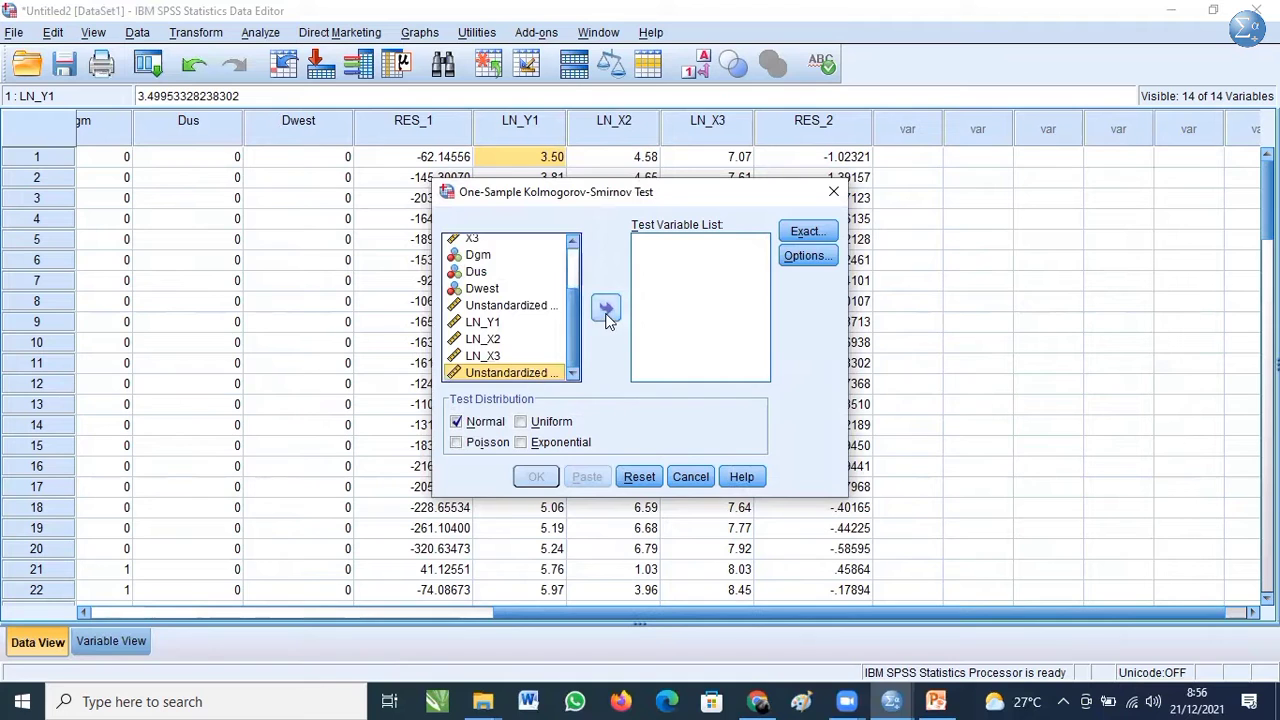
pyautogui.click(606, 307)
pyautogui.click(535, 485)
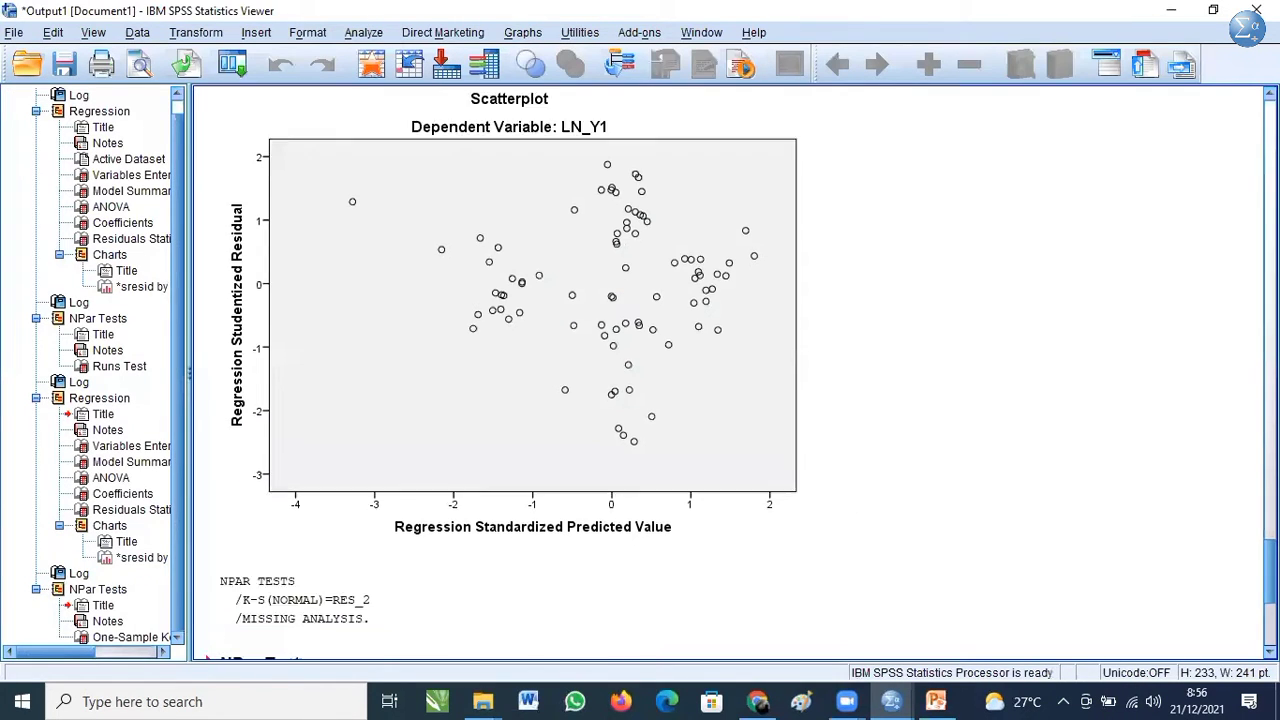
pyautogui.click(436, 432)
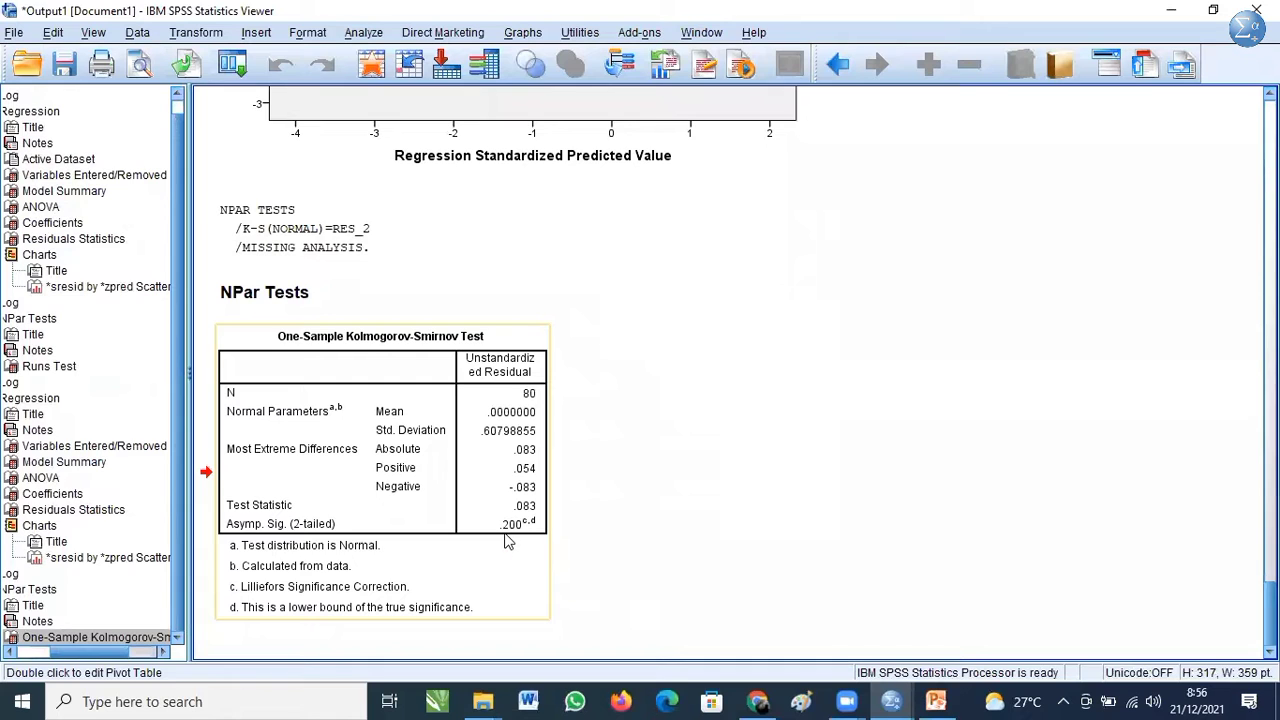
# - Start computing a new variable in the dataset with LAG_LN_Y1 as the target variable name
pyautogui.click(893, 701)
pyautogui.click(971, 648)
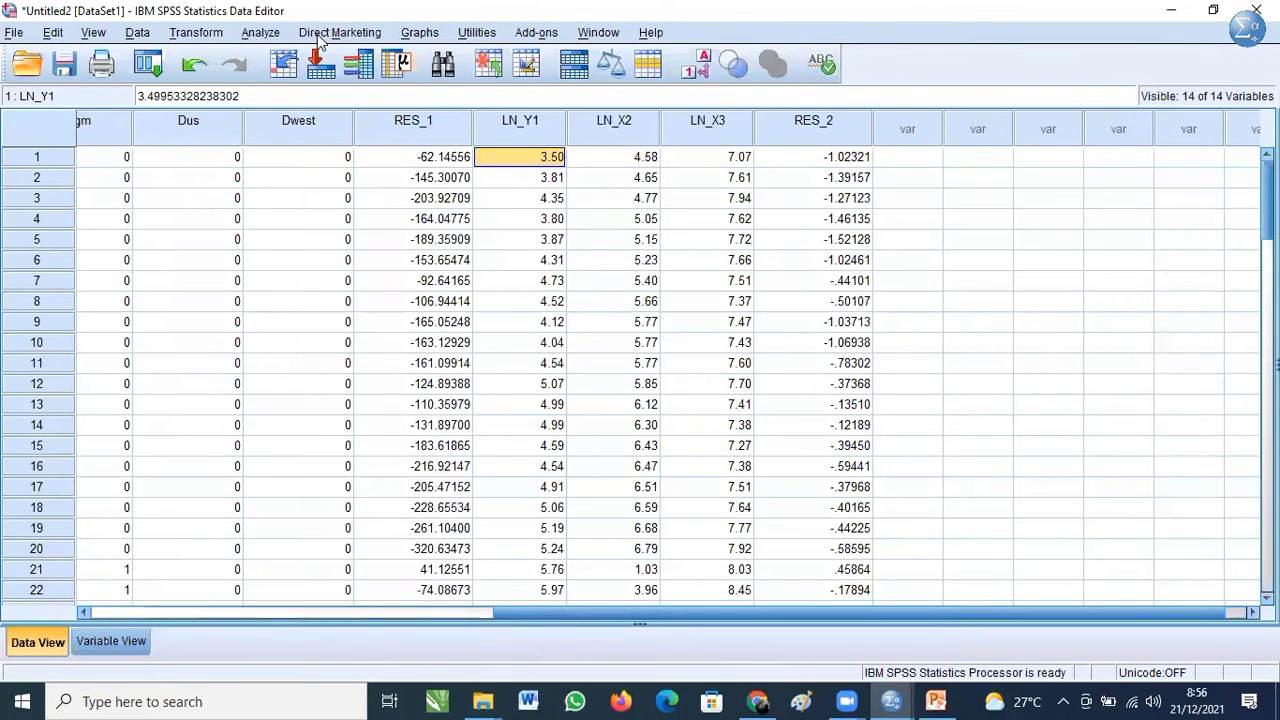
pyautogui.click(184, 37)
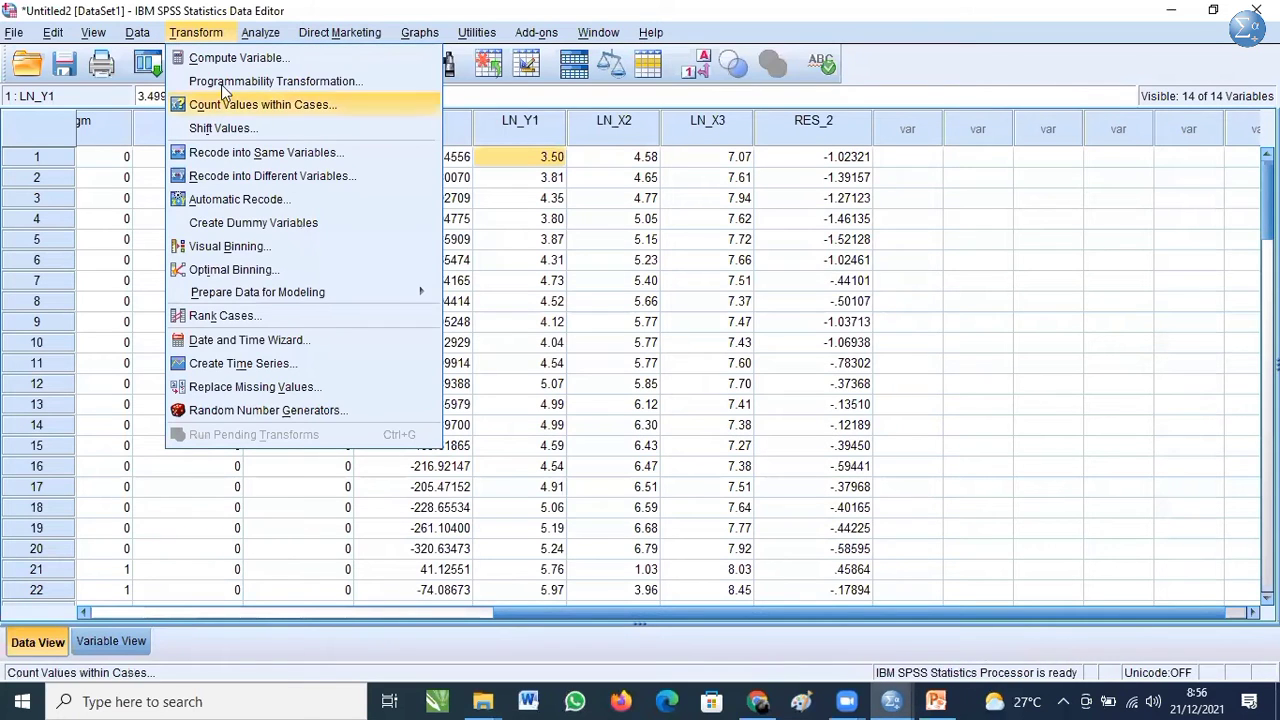
pyautogui.click(238, 58)
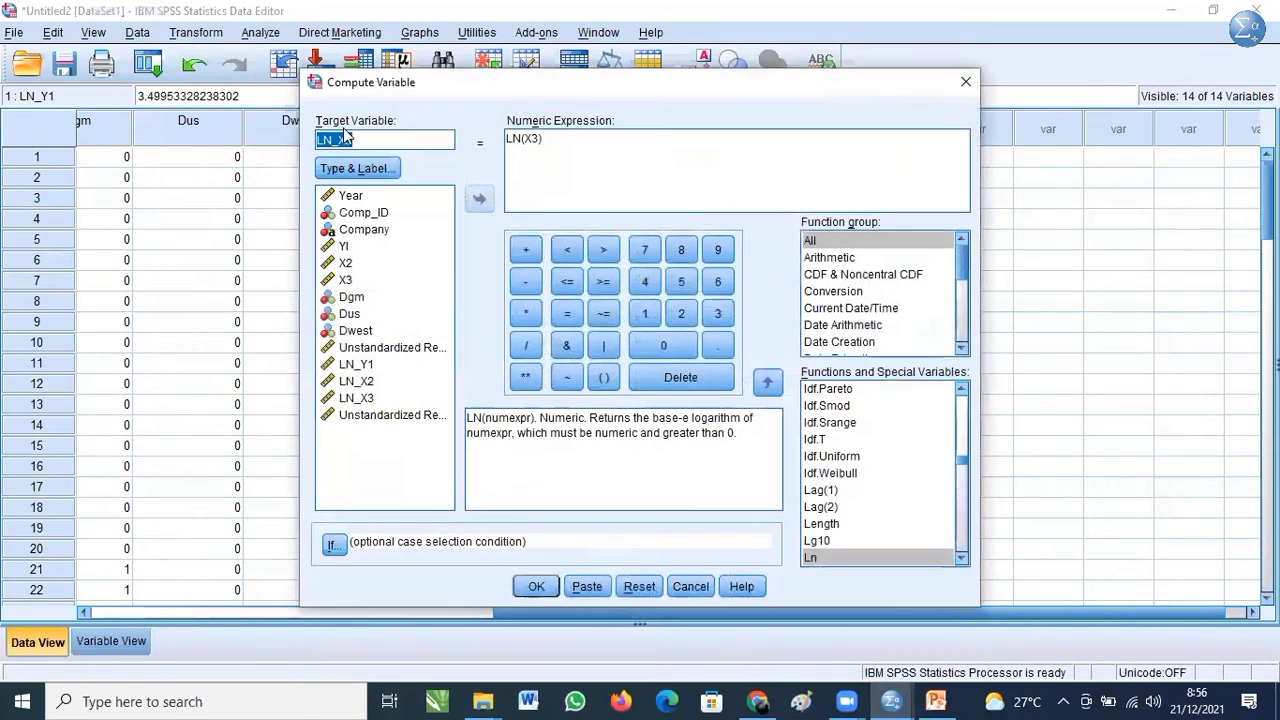
pyautogui.click(326, 139)
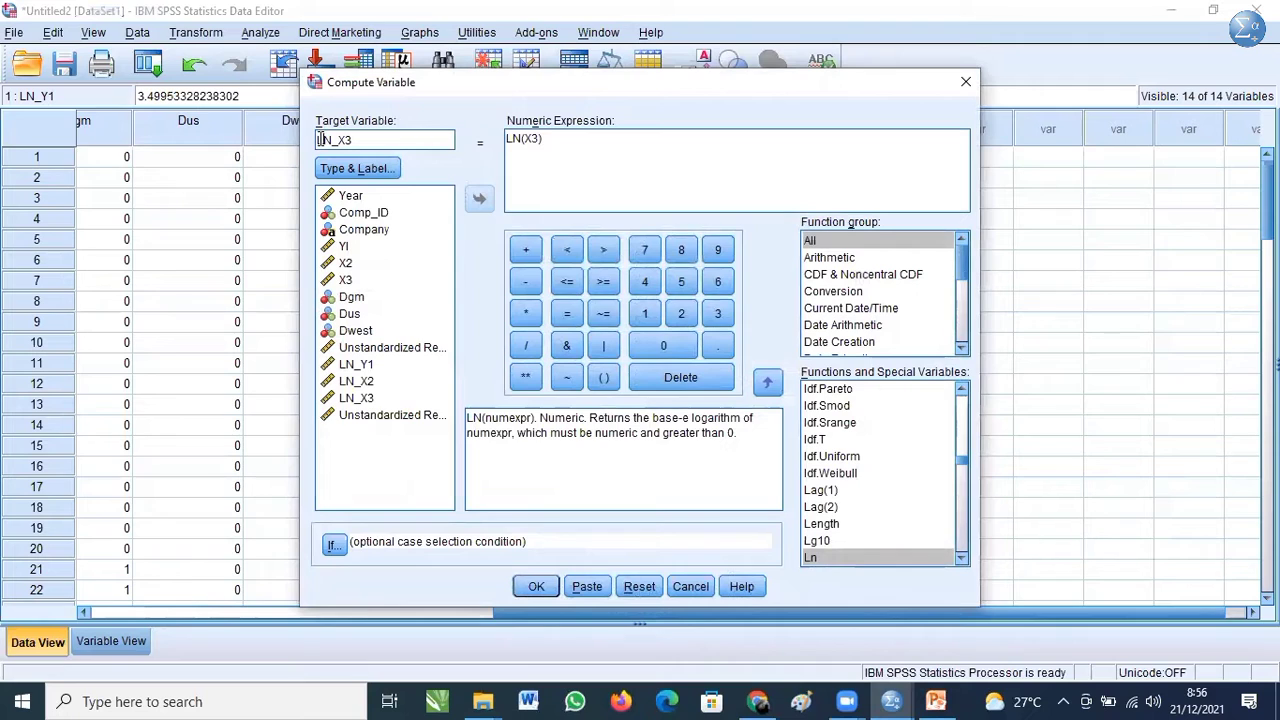
pyautogui.write('LAG')
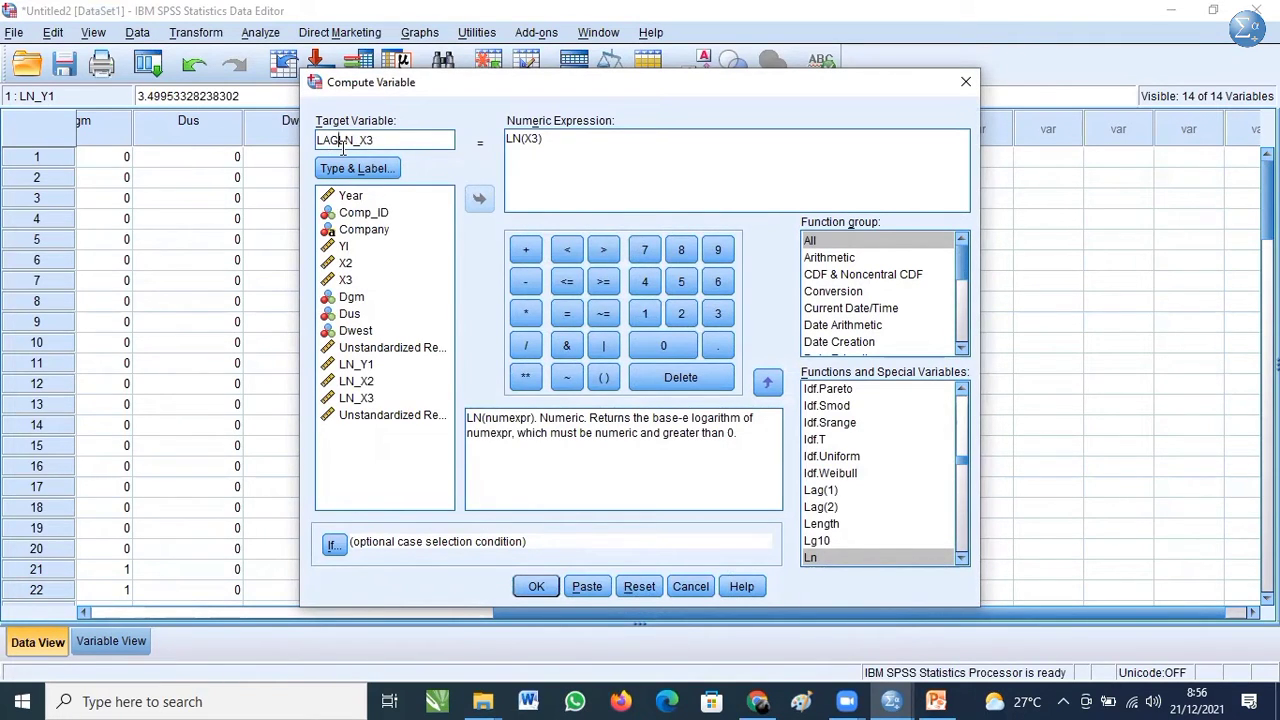
pyautogui.write('_')
# - Set the numeric expression to LAG(LN_Y1), compute the variable, and return to the dataset
pyautogui.click(512, 141)
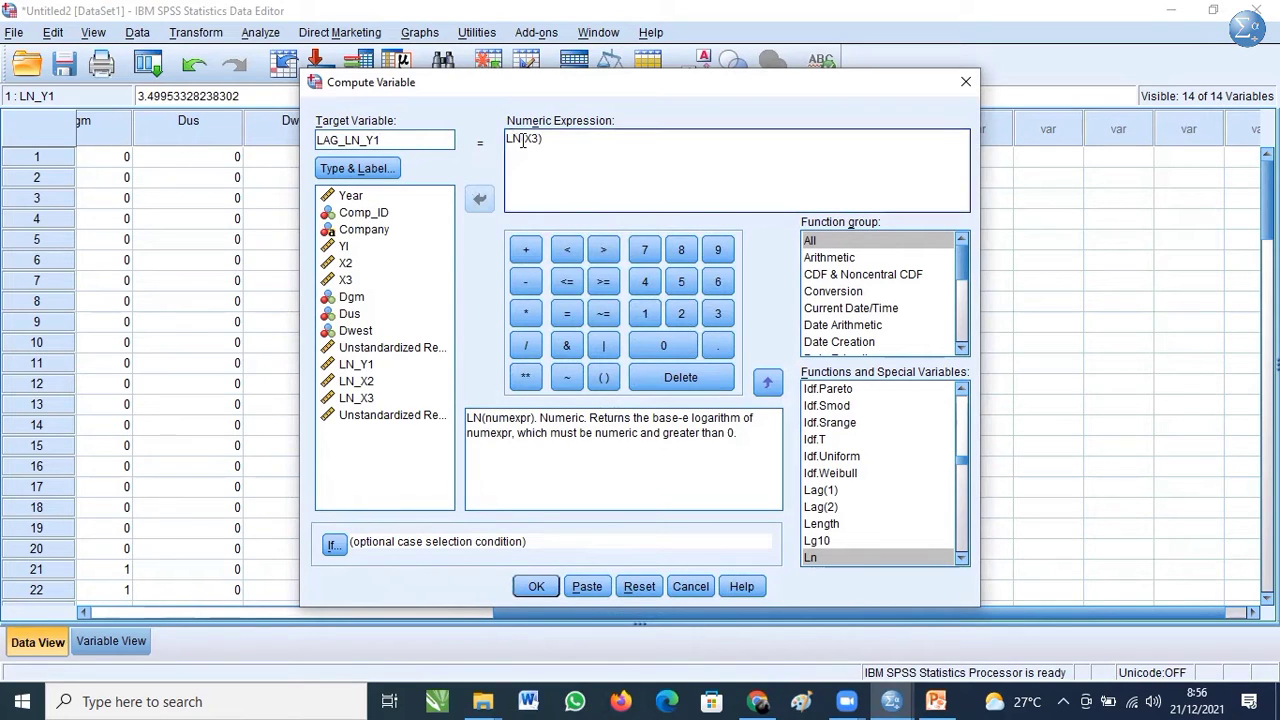
pyautogui.moveTo(549, 138); pyautogui.dragTo(502, 145)
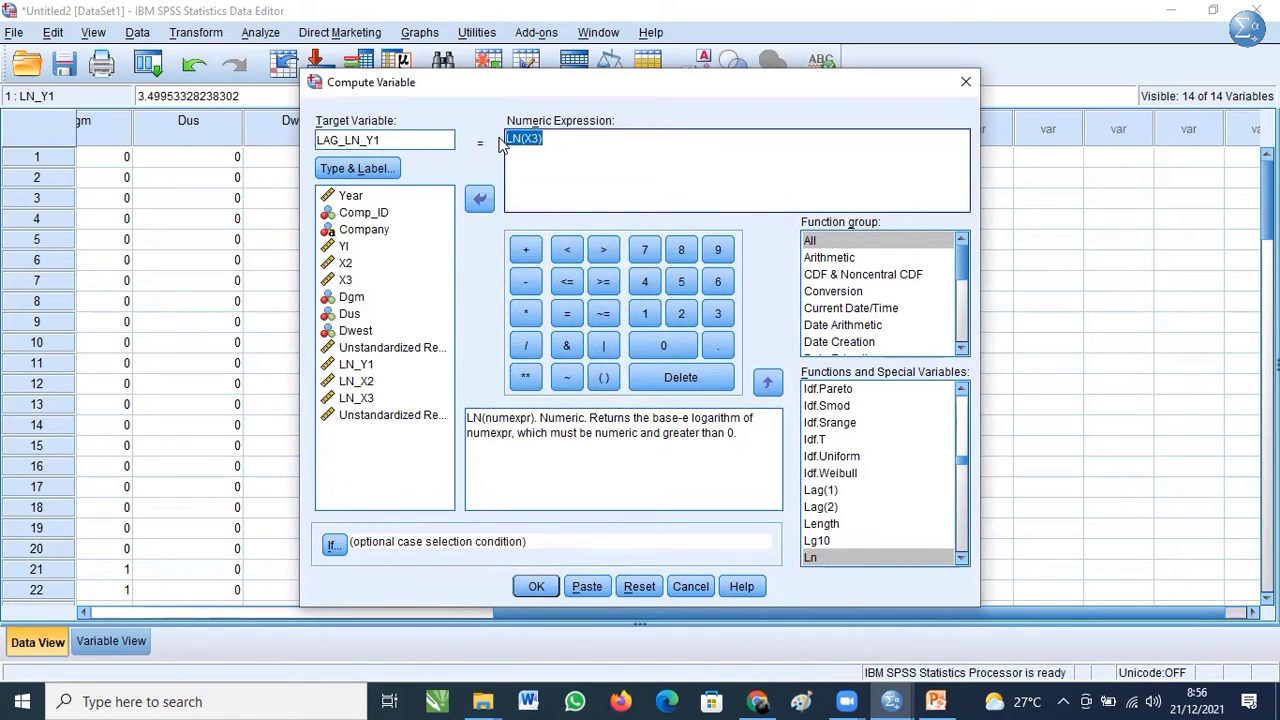
pyautogui.press('BackSpace')
pyautogui.write('L')
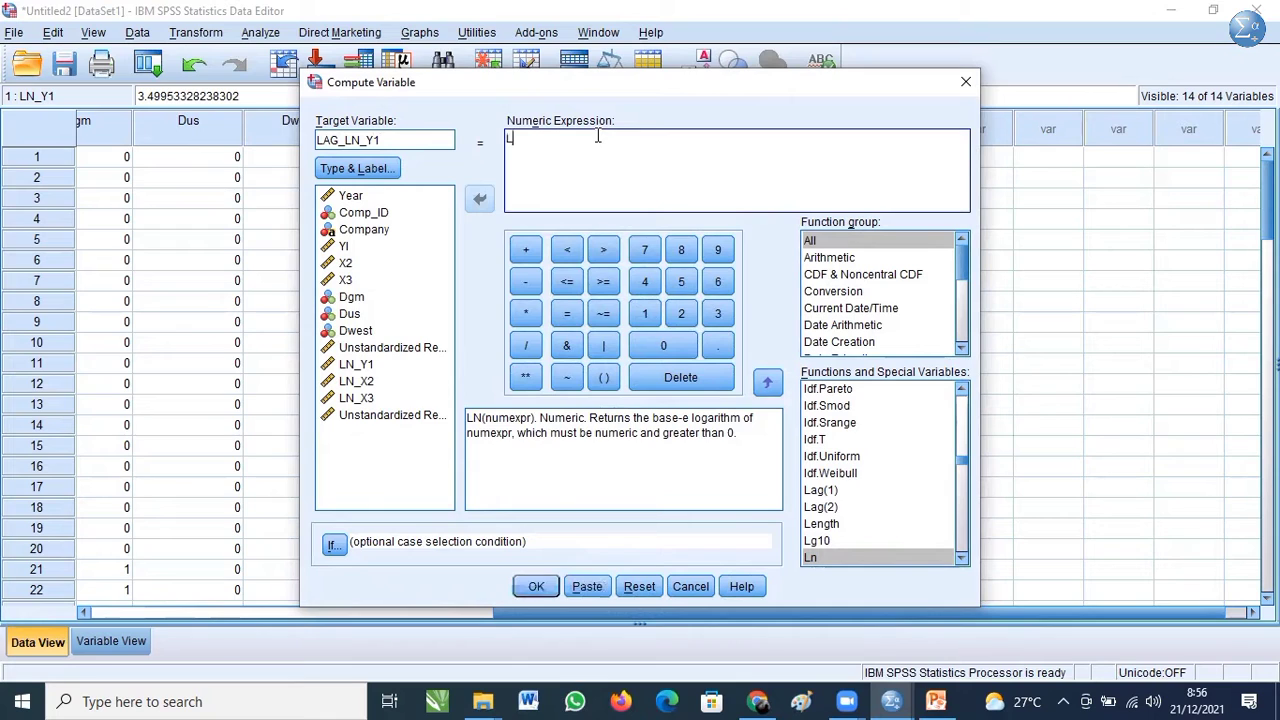
pyautogui.write('AG(')
pyautogui.click(360, 366)
pyautogui.click(478, 201)
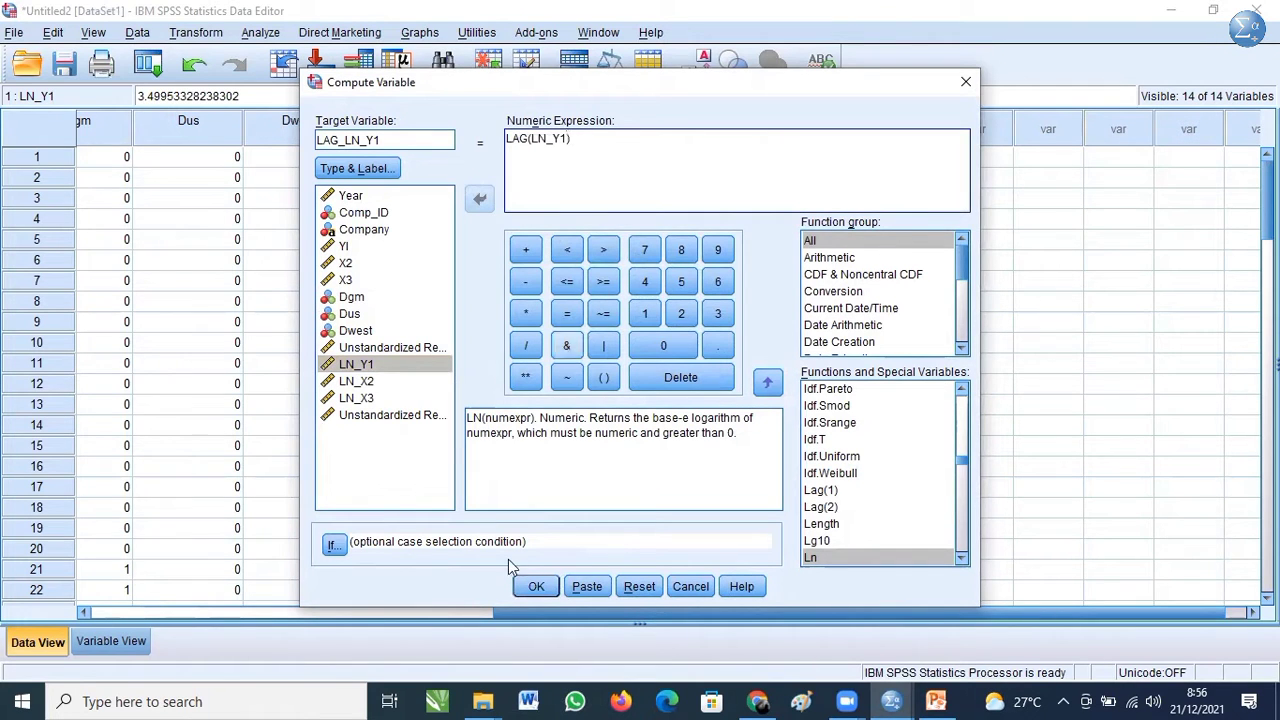
pyautogui.click(536, 588)
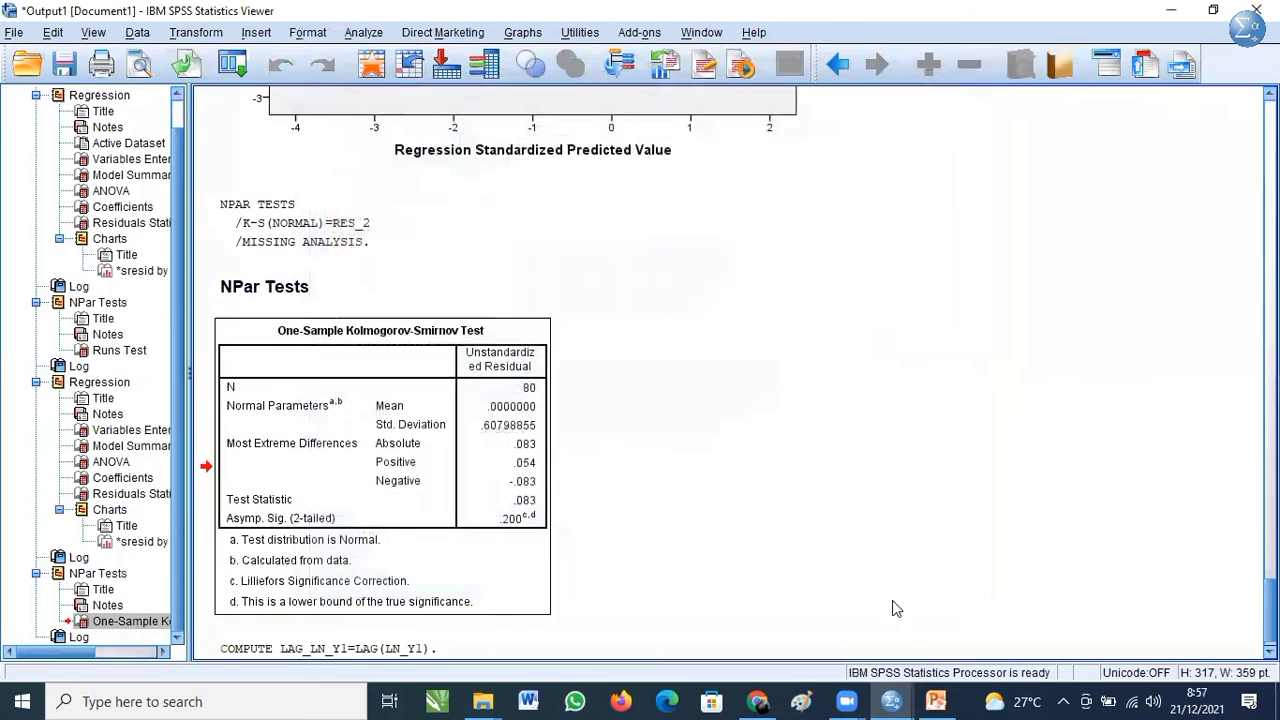
pyautogui.moveTo(900, 700)
pyautogui.click(968, 630)
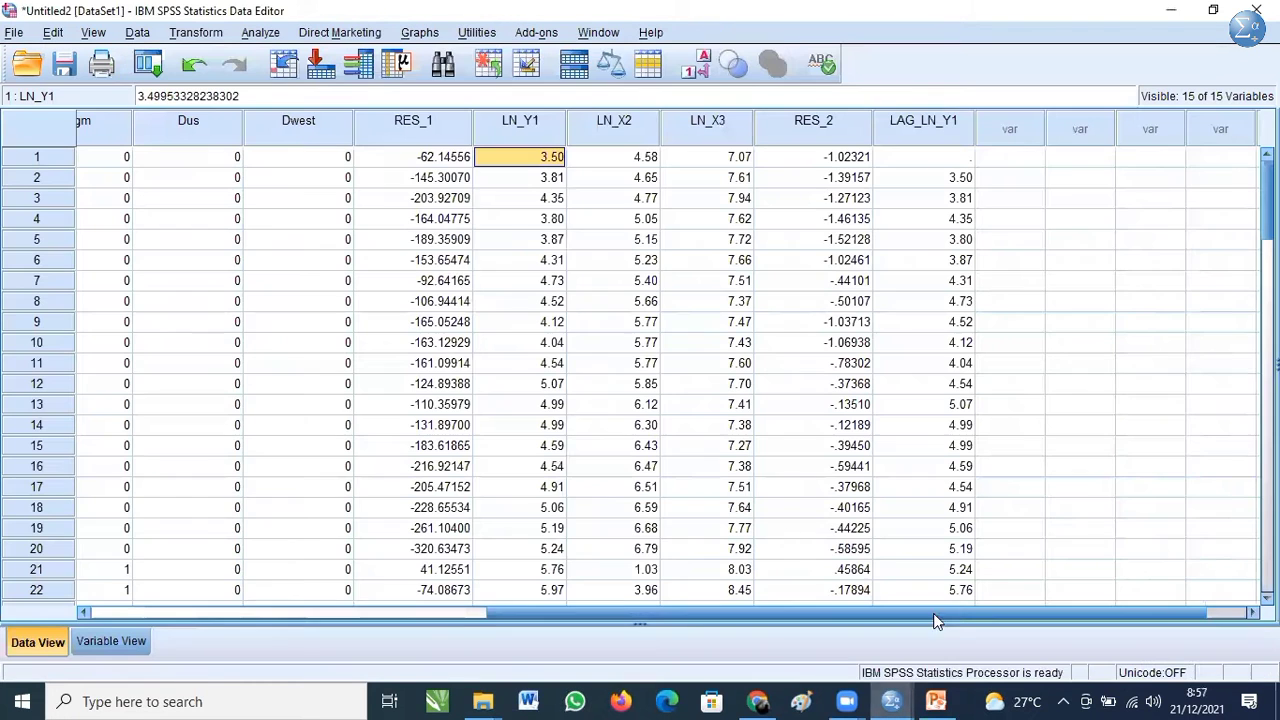
# - Compute a new variable LAG_LN_X2 with the numeric expression LAG(LN_X2), and return to the dataset
pyautogui.click(195, 33)
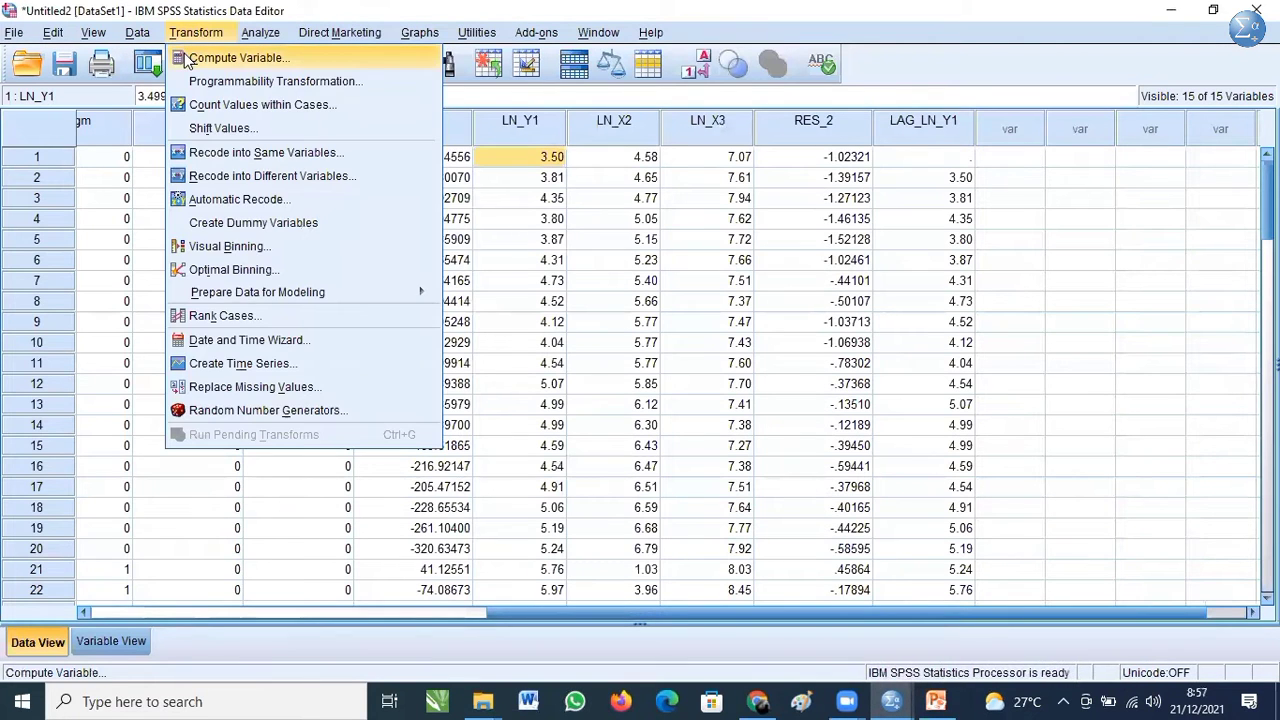
pyautogui.click(225, 54)
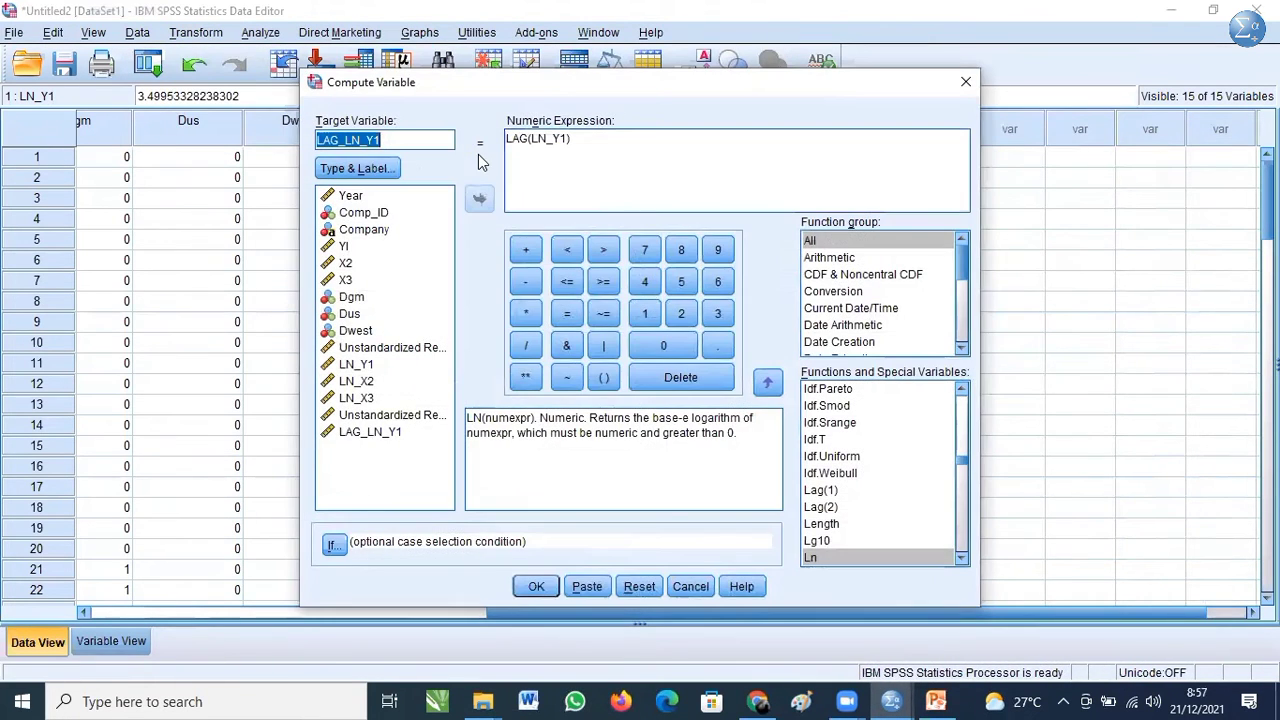
pyautogui.click(393, 134)
pyautogui.press('BackSpace')
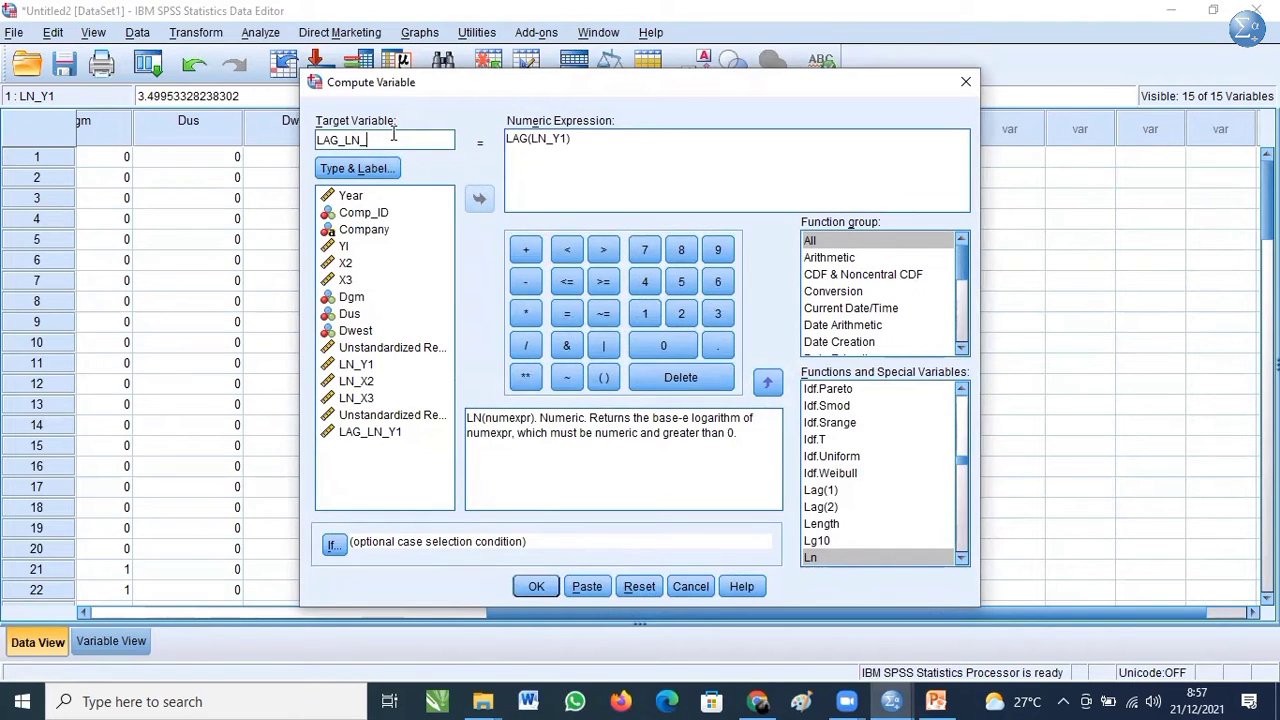
pyautogui.write('X2')
pyautogui.click(568, 139)
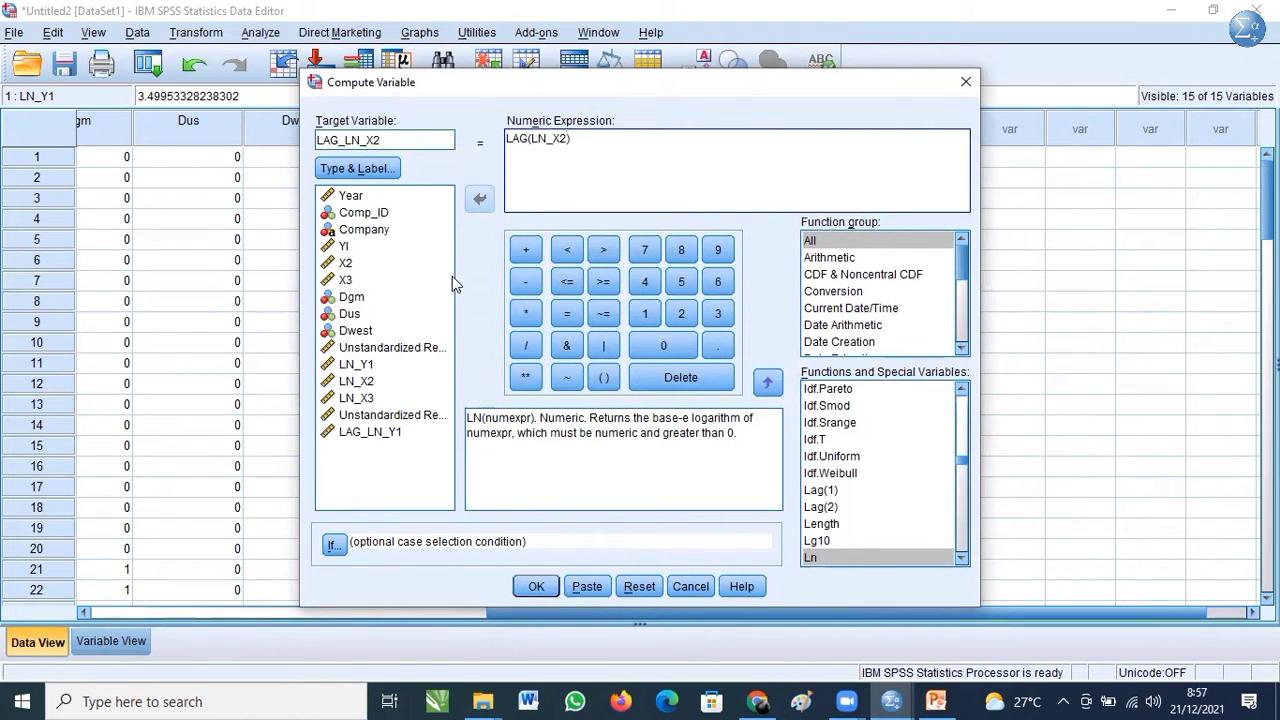
pyautogui.click(531, 590)
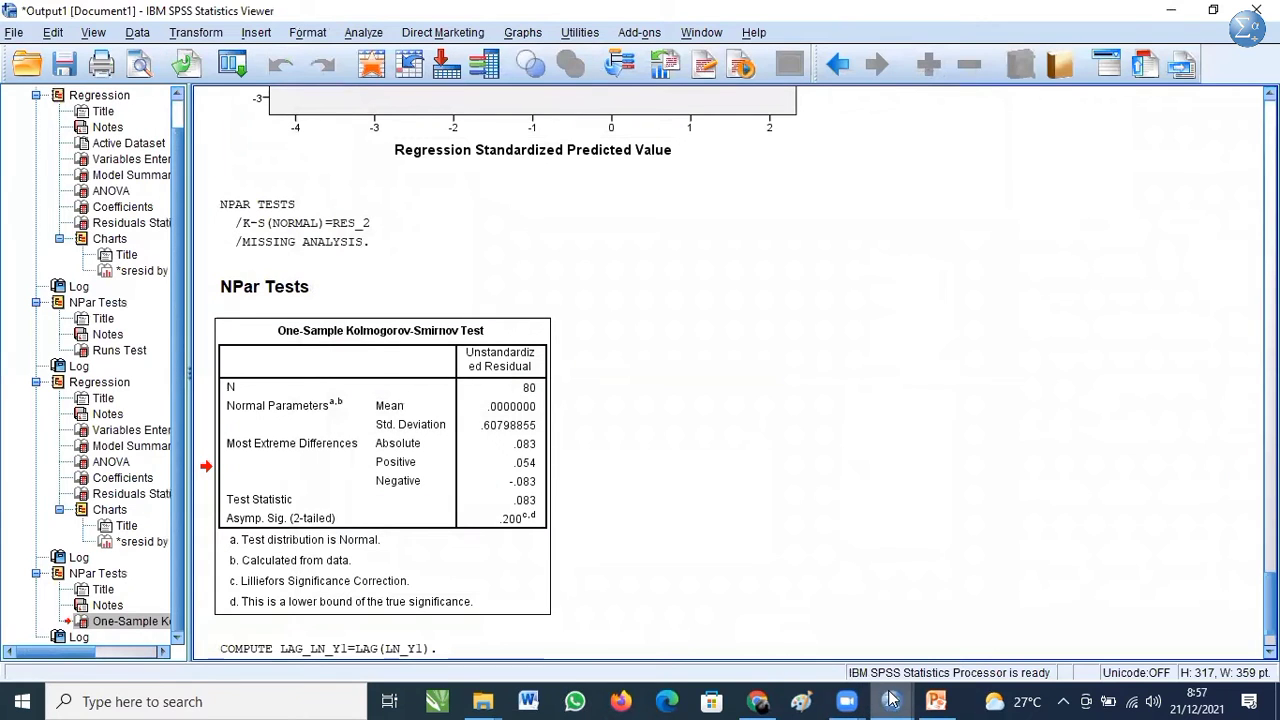
pyautogui.moveTo(888, 700)
pyautogui.click(922, 648)
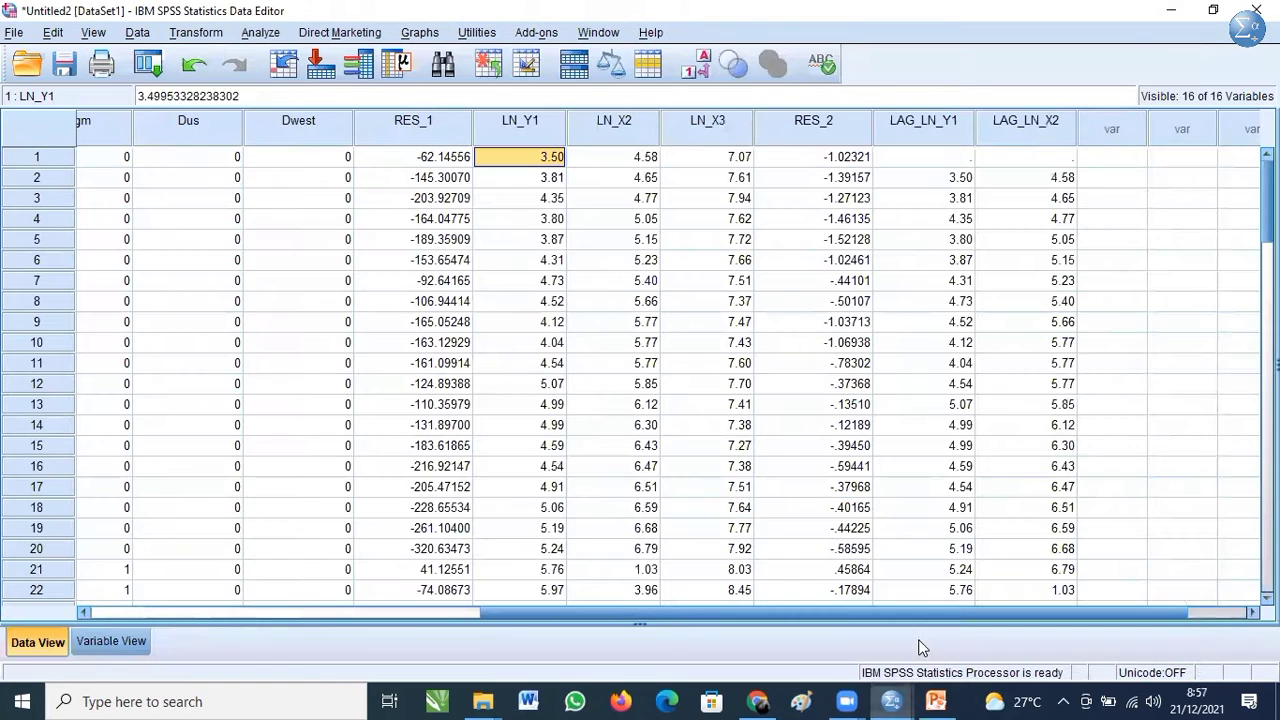
# - Compute a new variable LAG_LN_X3 with the numeric expression LAG(LN_X3), and return to the dataset
pyautogui.click(260, 32)
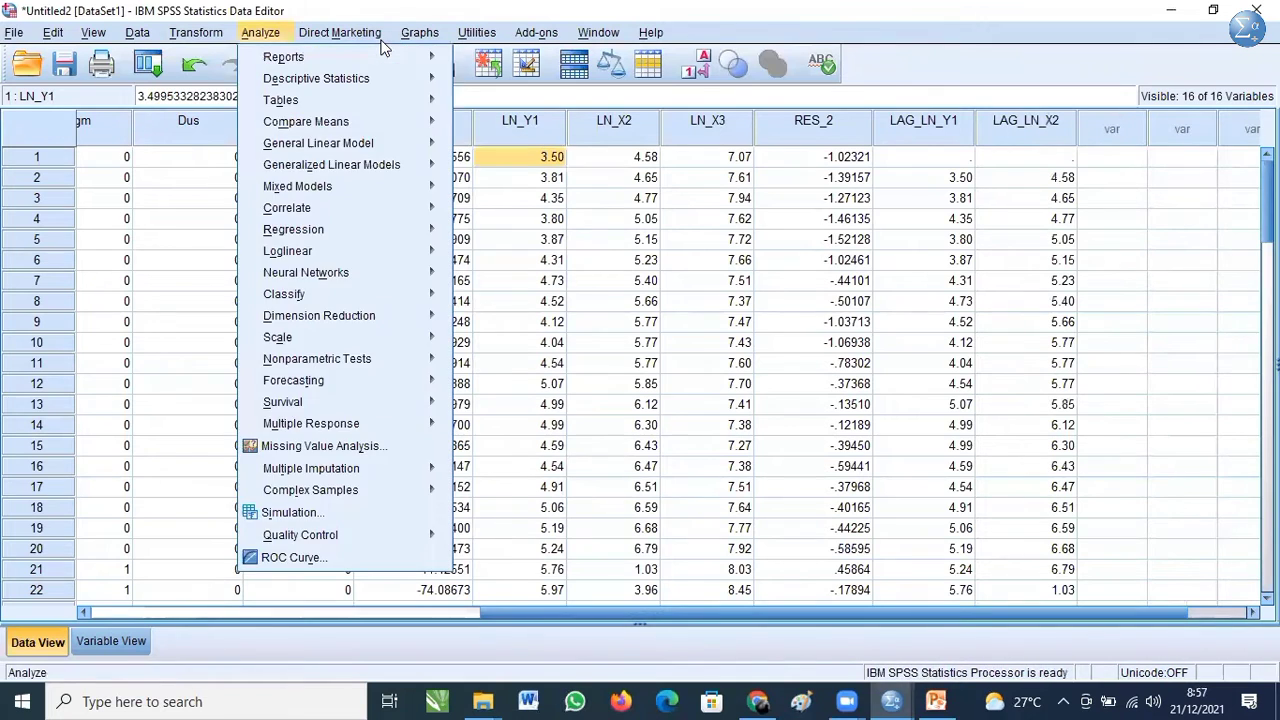
pyautogui.click(205, 58)
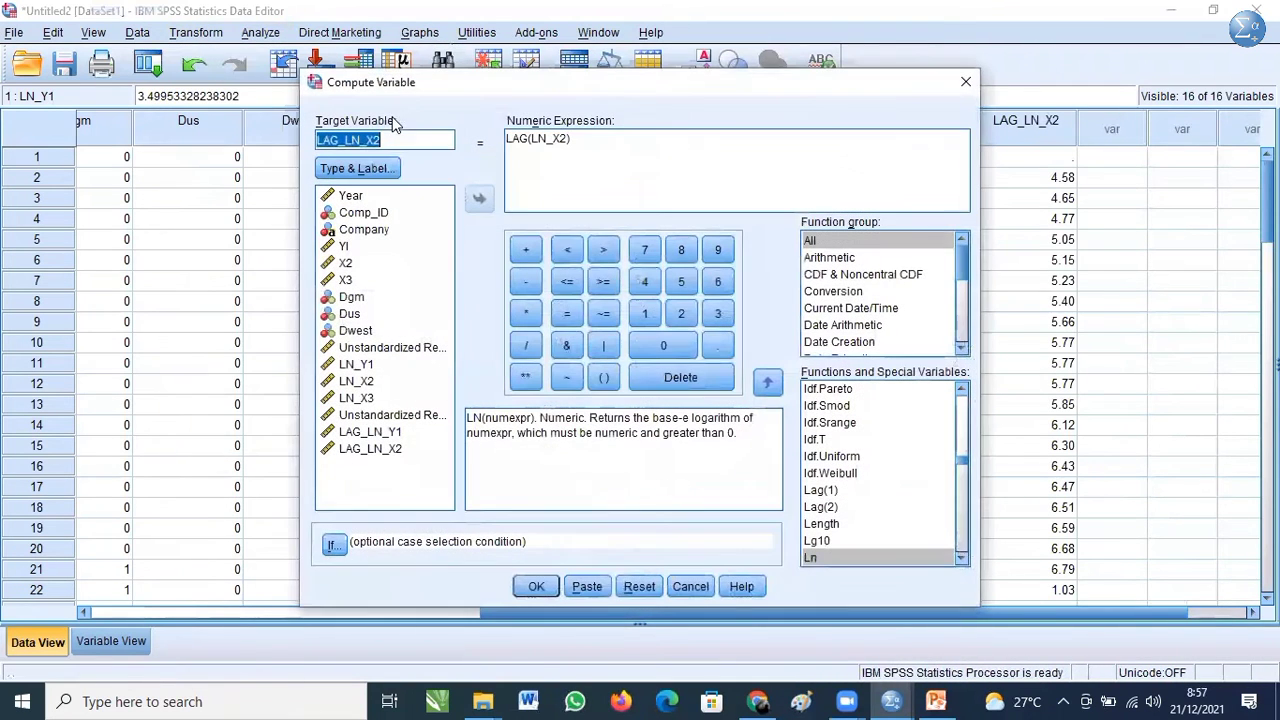
pyautogui.click(391, 140)
pyautogui.press('BackSpace')
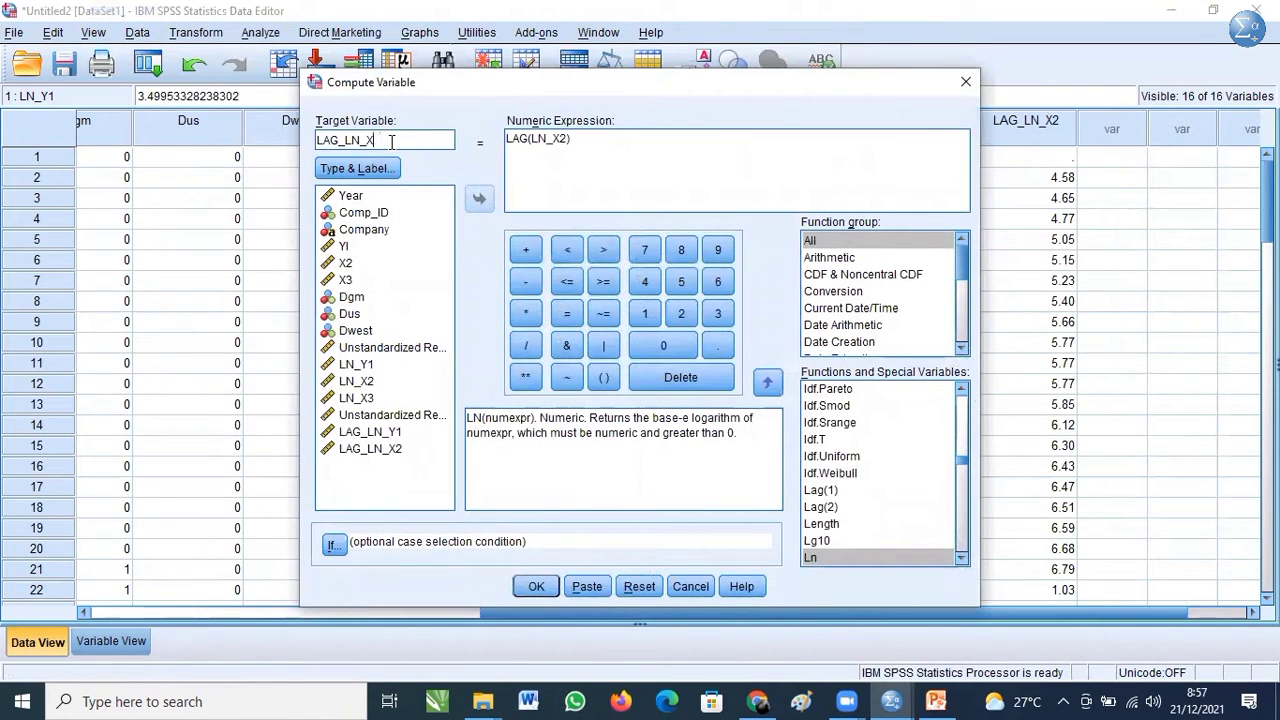
pyautogui.write('3')
pyautogui.click(567, 139)
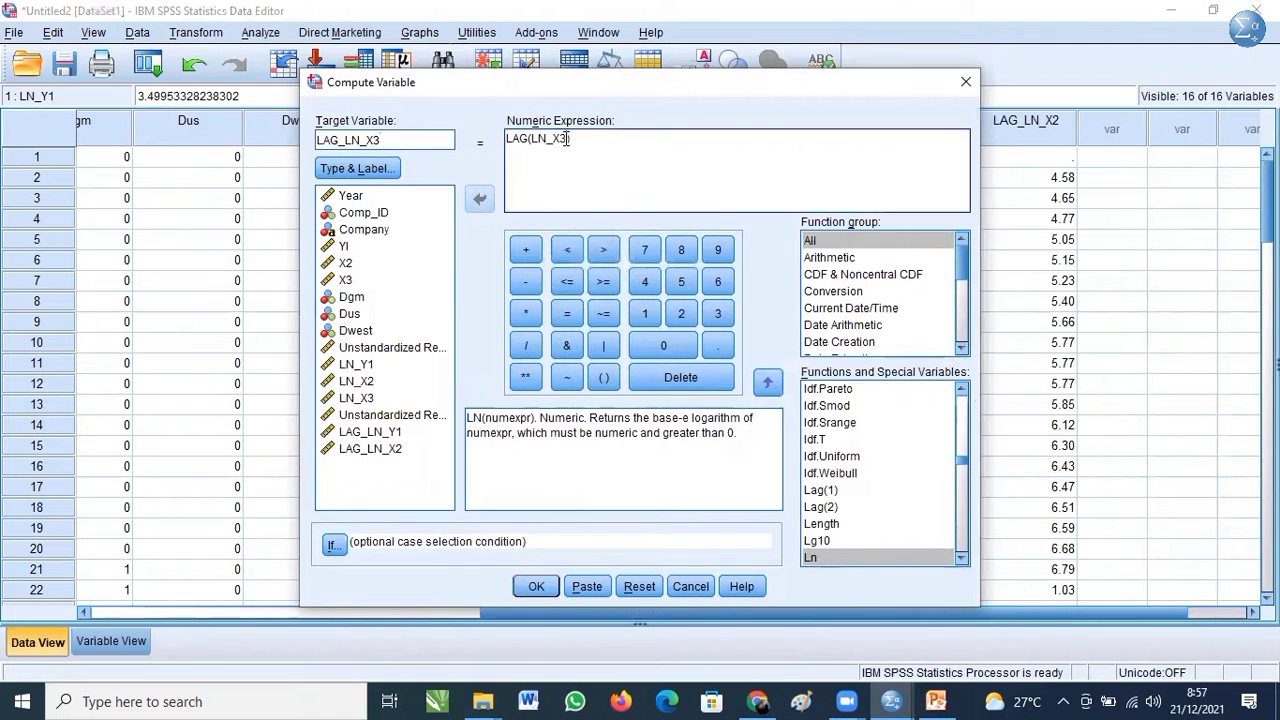
pyautogui.click(536, 587)
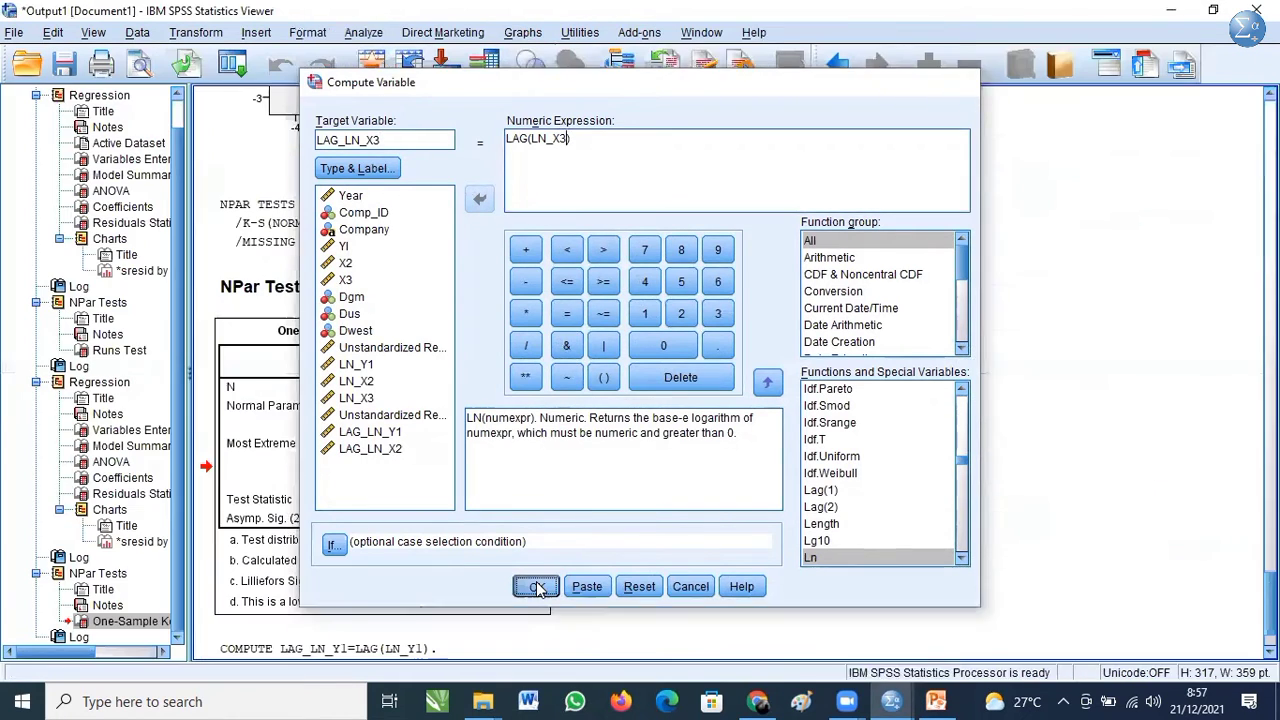
pyautogui.click(891, 701)
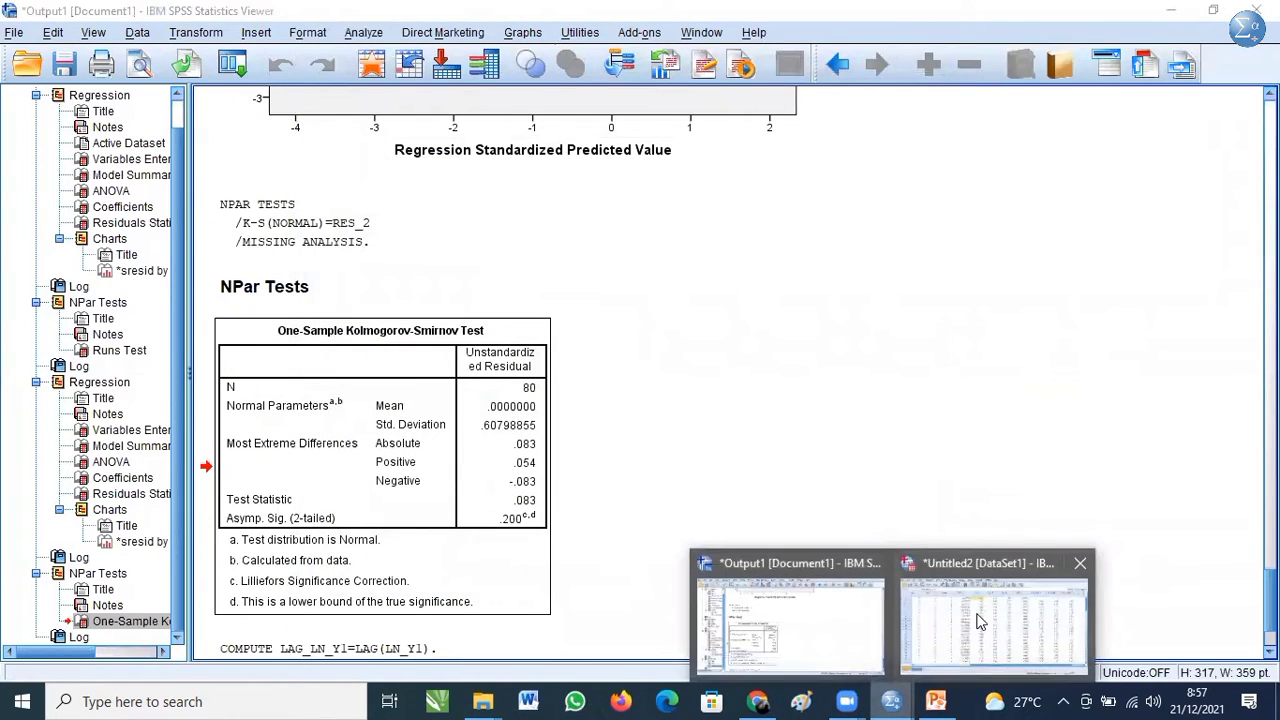
pyautogui.click(980, 622)
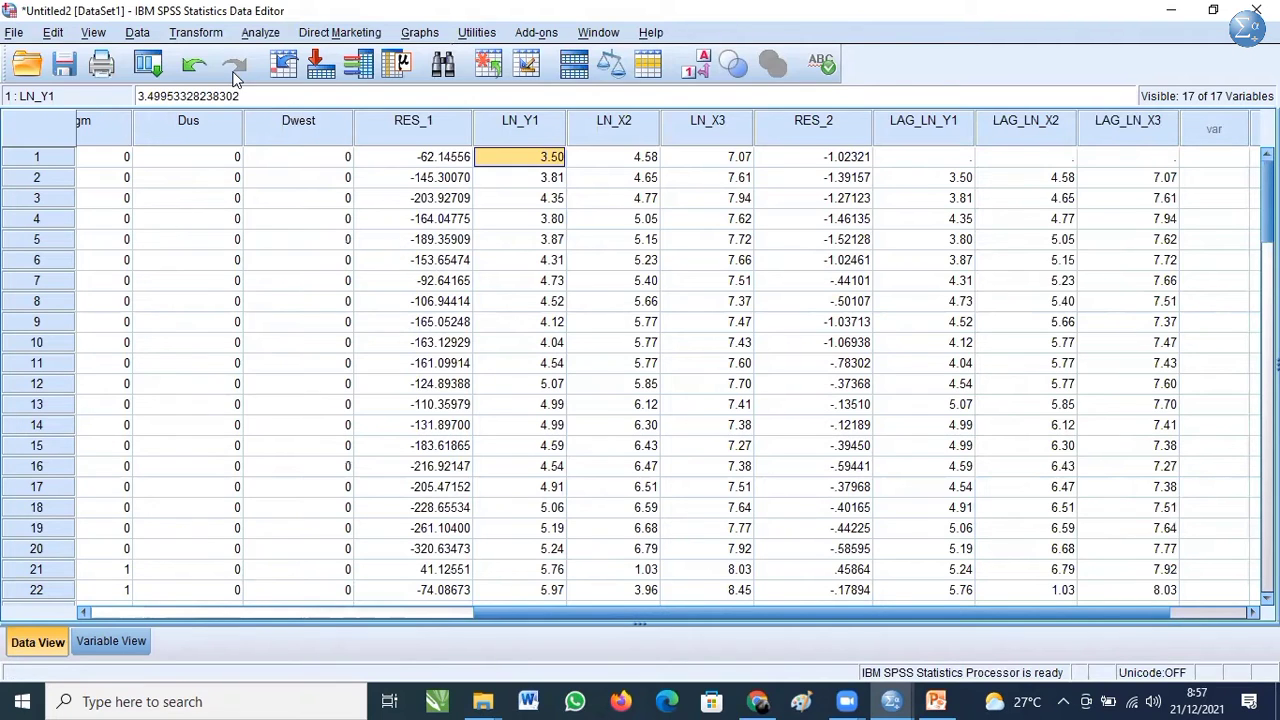
# - Open the linear regression setup and remove LN_Y1 as dependent variable and LN_X2 and LN_X3 as independent variables
pyautogui.click(252, 38)
pyautogui.moveTo(313, 257)
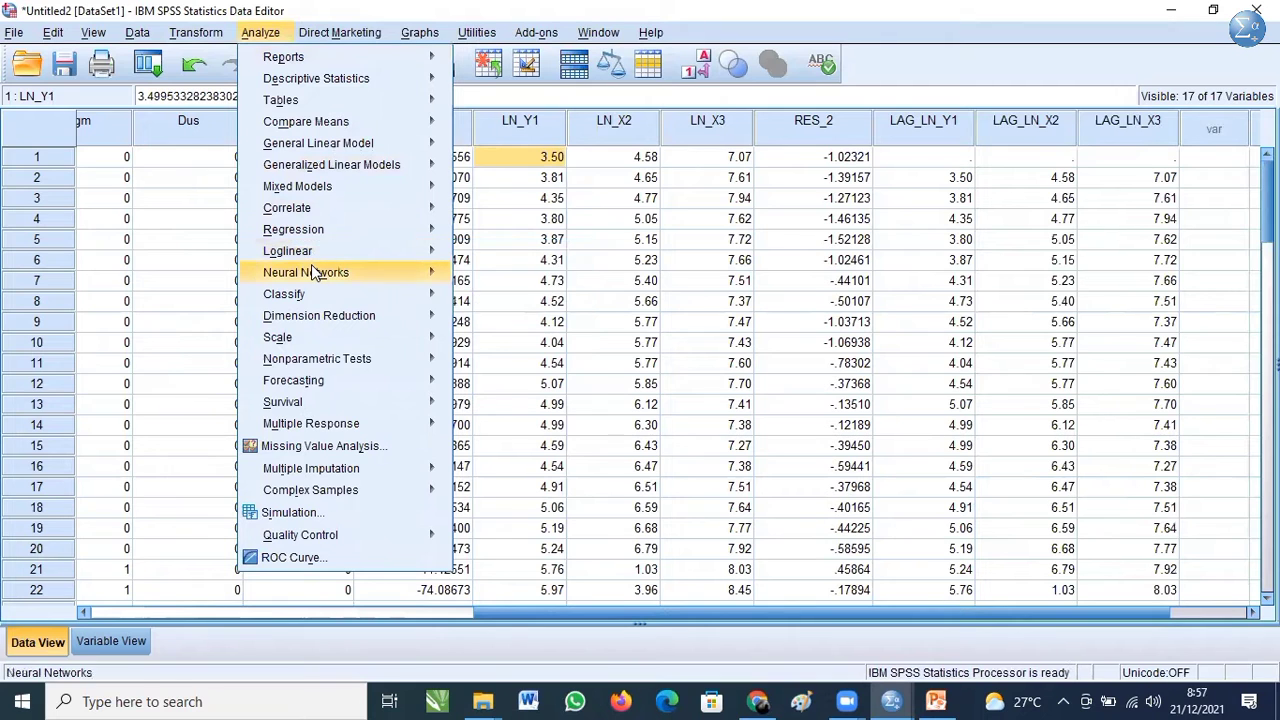
pyautogui.moveTo(322, 232)
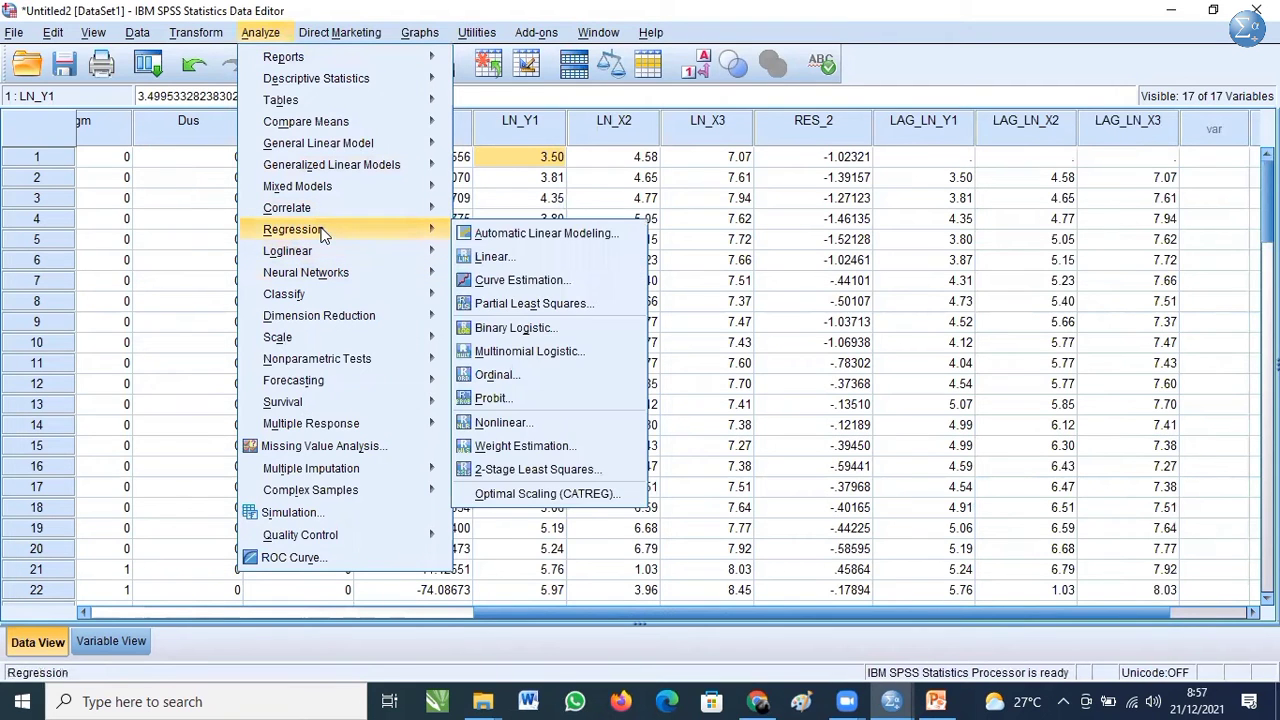
pyautogui.click(512, 258)
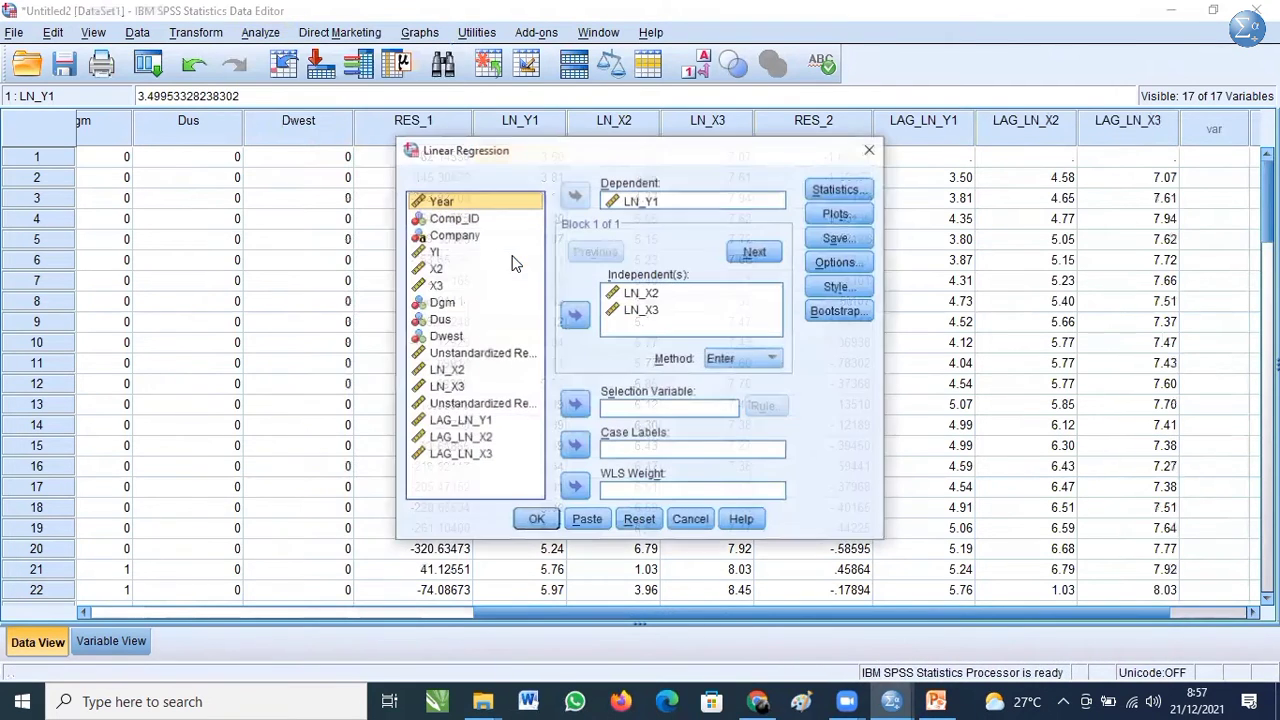
pyautogui.click(655, 203)
pyautogui.click(574, 195)
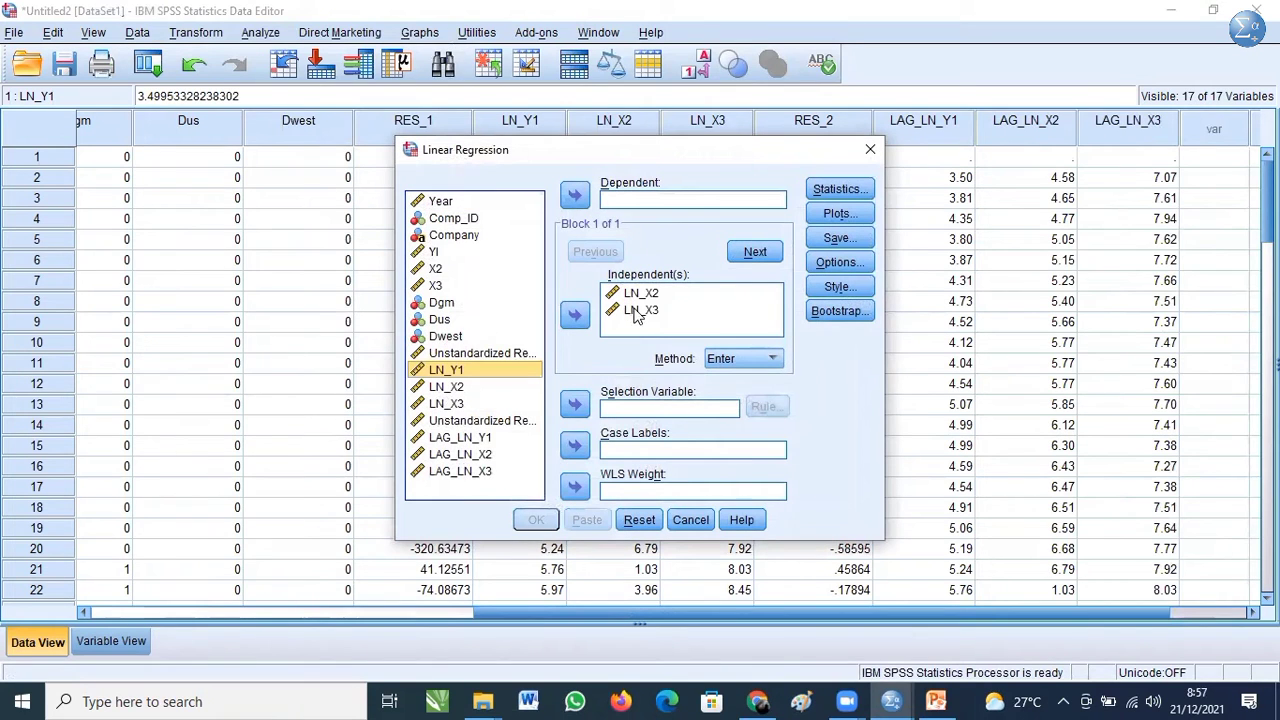
pyautogui.click(640, 293)
pyautogui.click(577, 316)
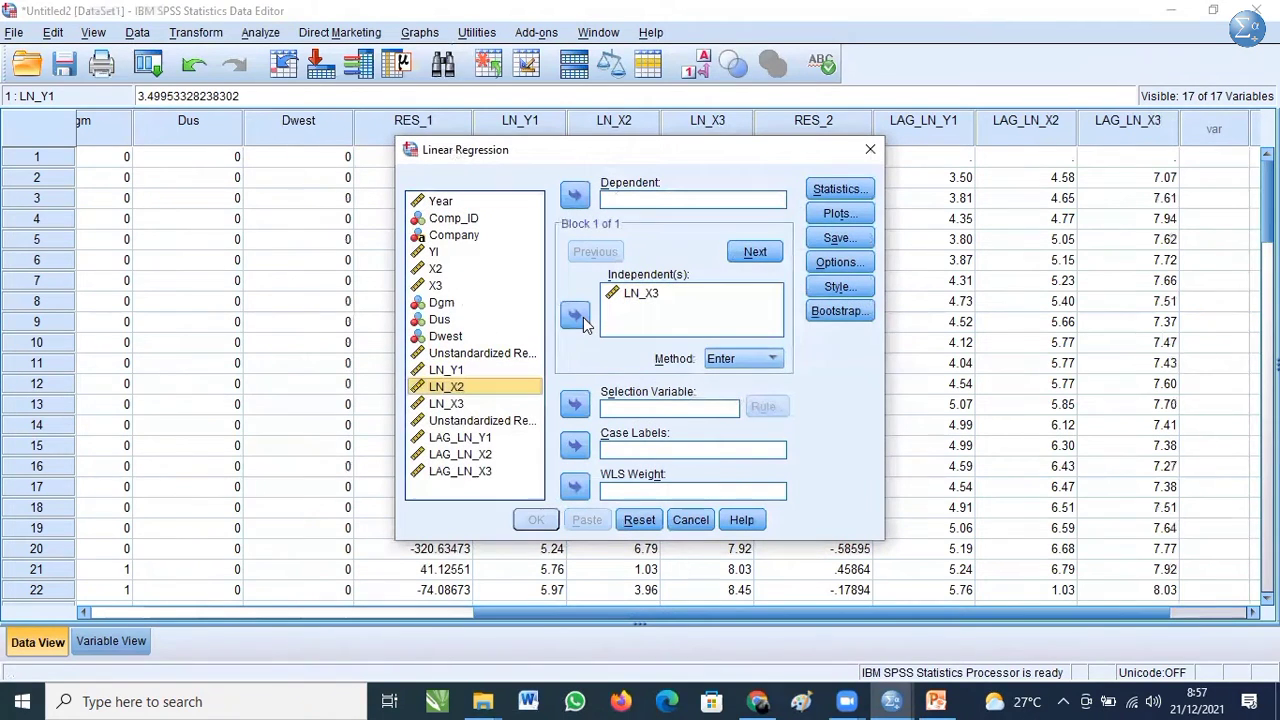
pyautogui.click(640, 293)
pyautogui.click(575, 316)
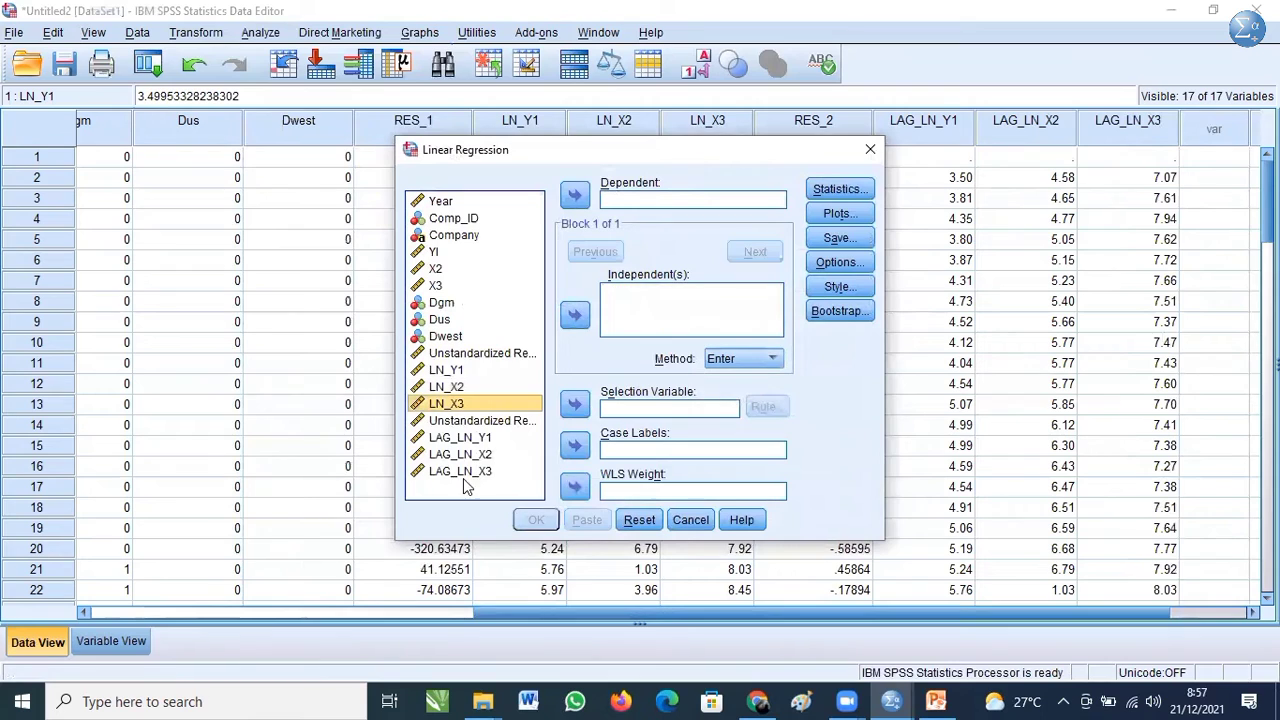
# - Run the regression with LAG_LN_Y1 as dependent and LAG_LN_X2 and LAG_LN_X3 as independent variables, and return to the dataset's residual columns
pyautogui.click(474, 438)
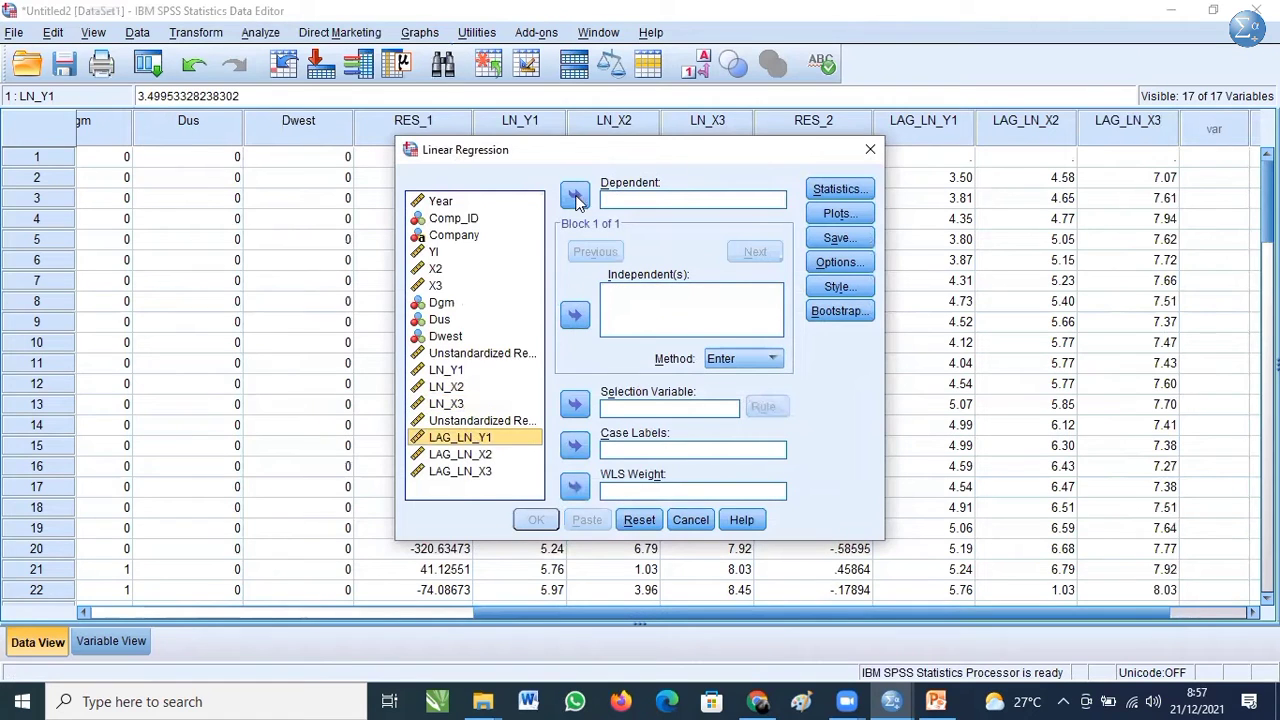
pyautogui.click(576, 198)
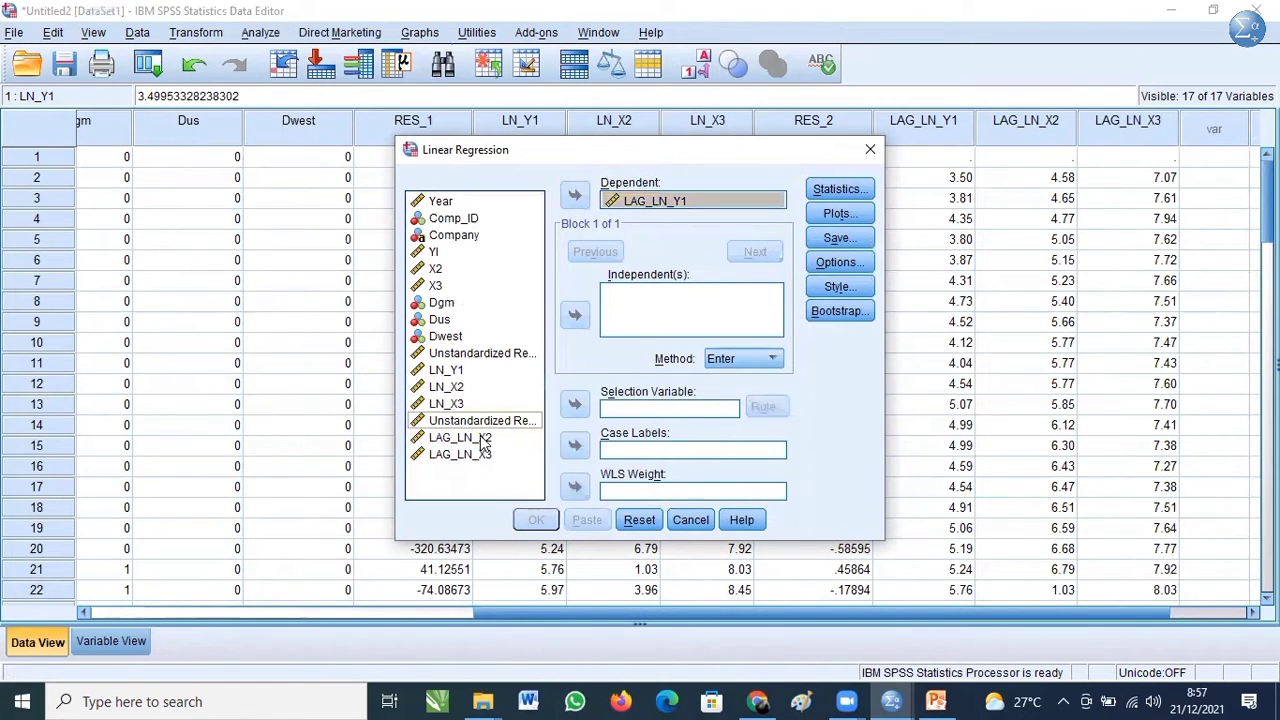
pyautogui.click(470, 438)
pyautogui.click(575, 315)
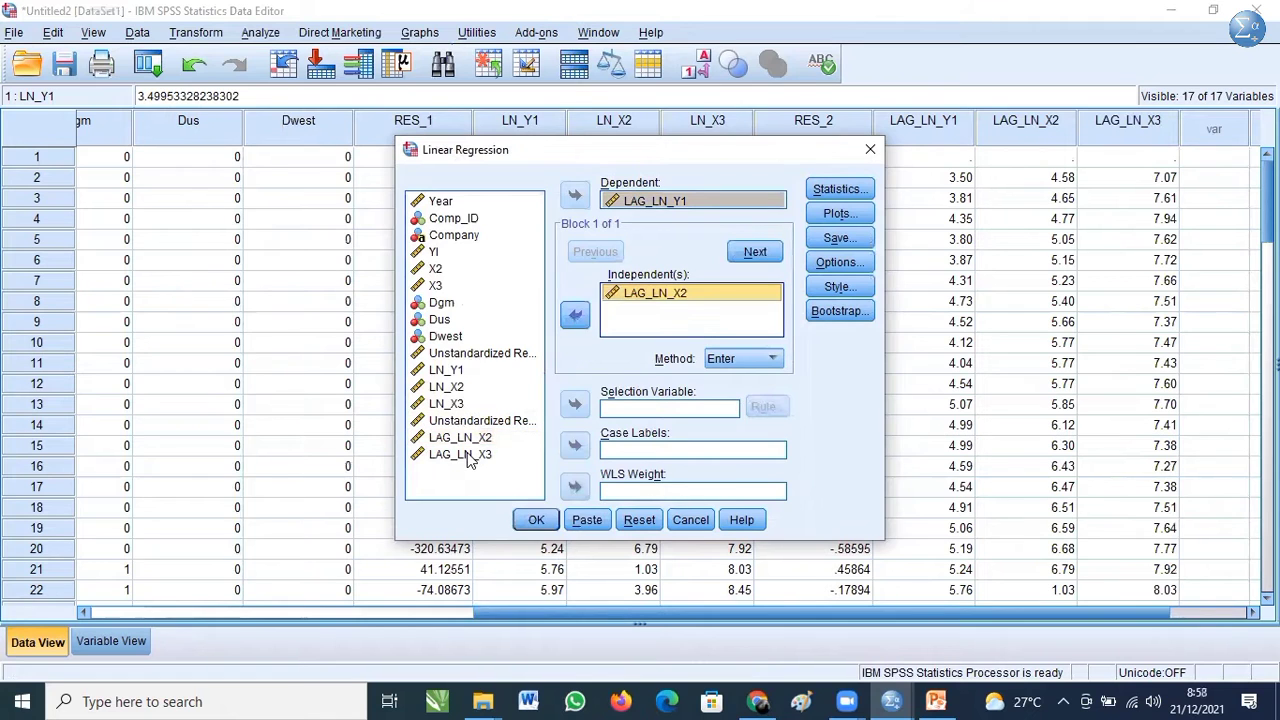
pyautogui.click(470, 455)
pyautogui.click(575, 315)
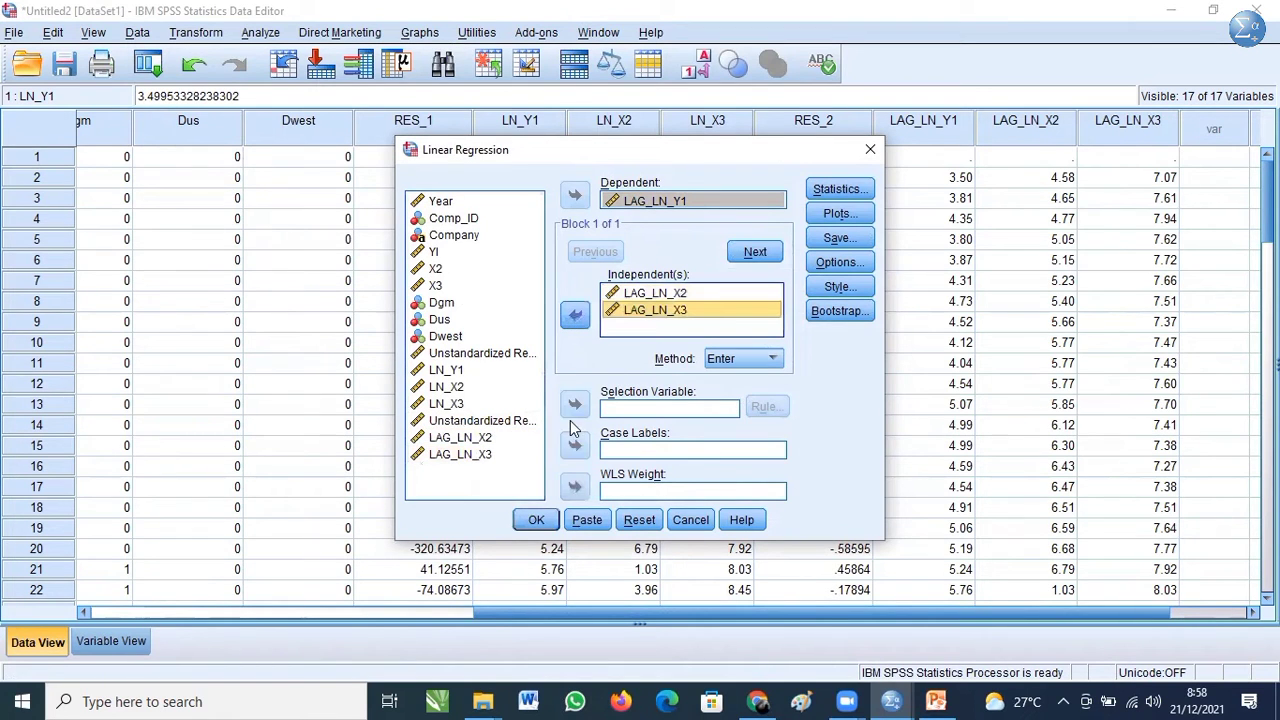
pyautogui.click(536, 519)
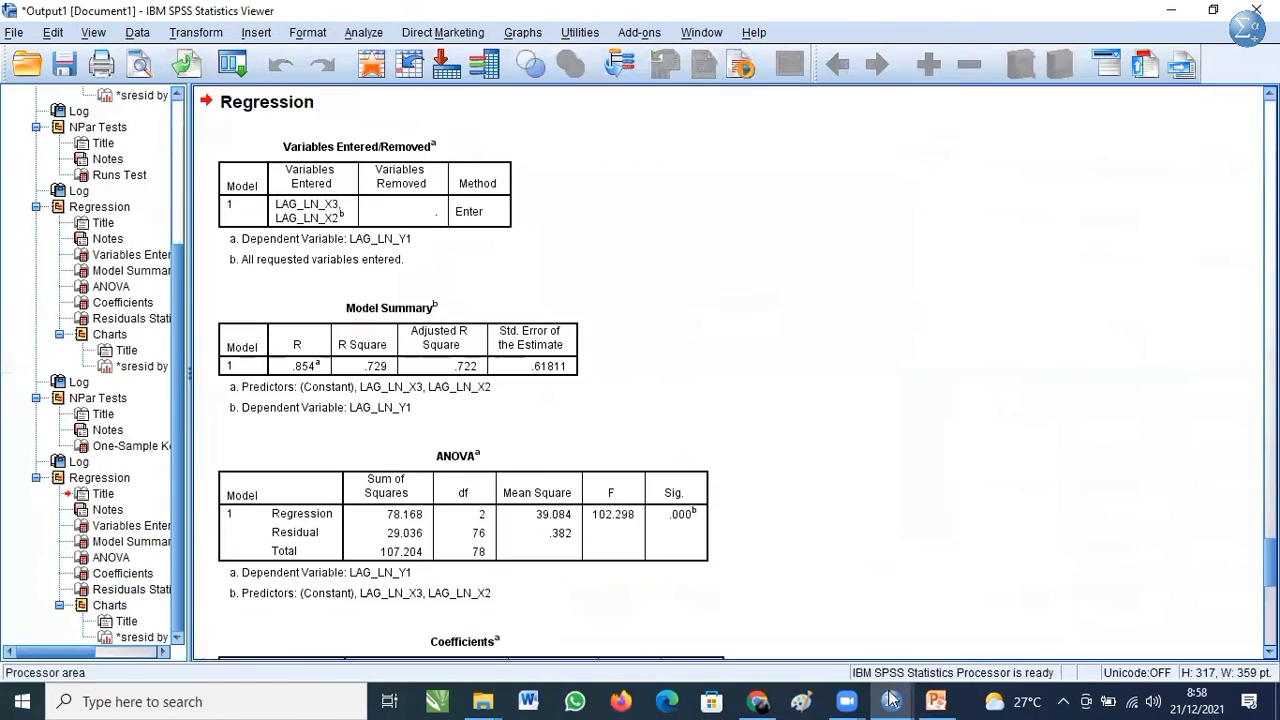
pyautogui.moveTo(891, 700)
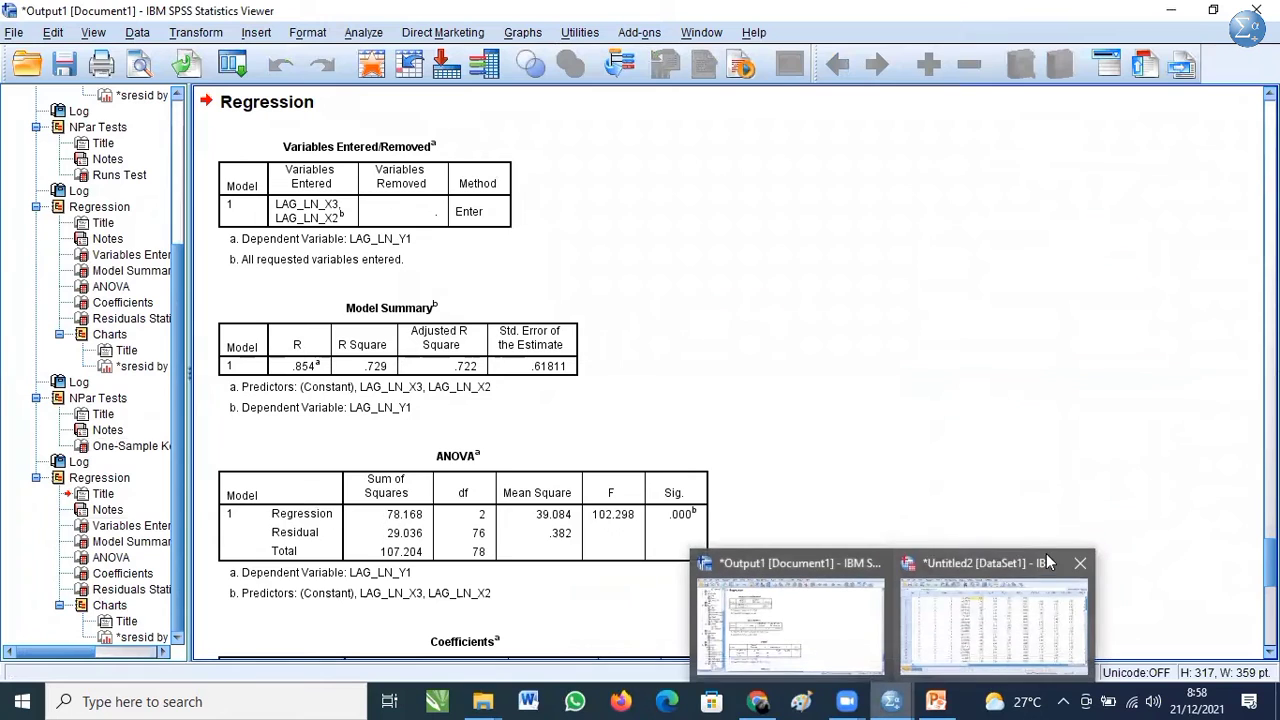
pyautogui.click(1012, 604)
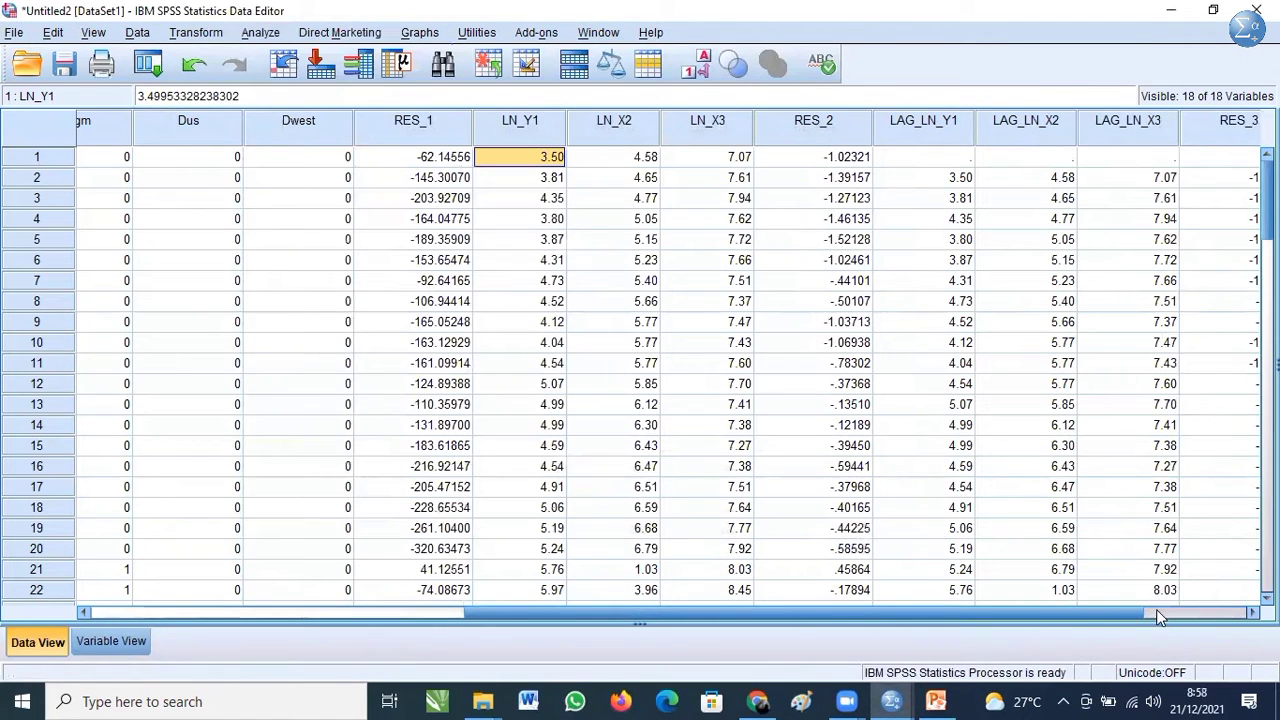
pyautogui.click(1157, 613)
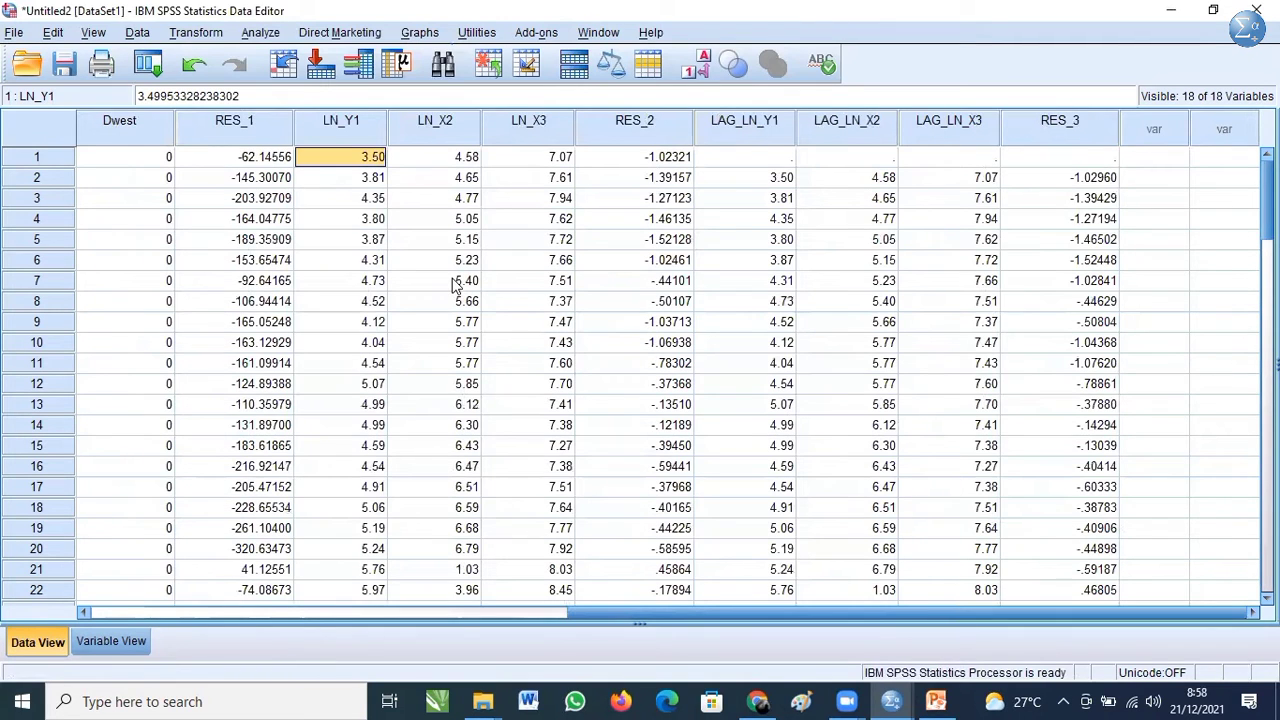
# - Start computing a new variable with LAG_RES3 as the target variable name
pyautogui.click(196, 33)
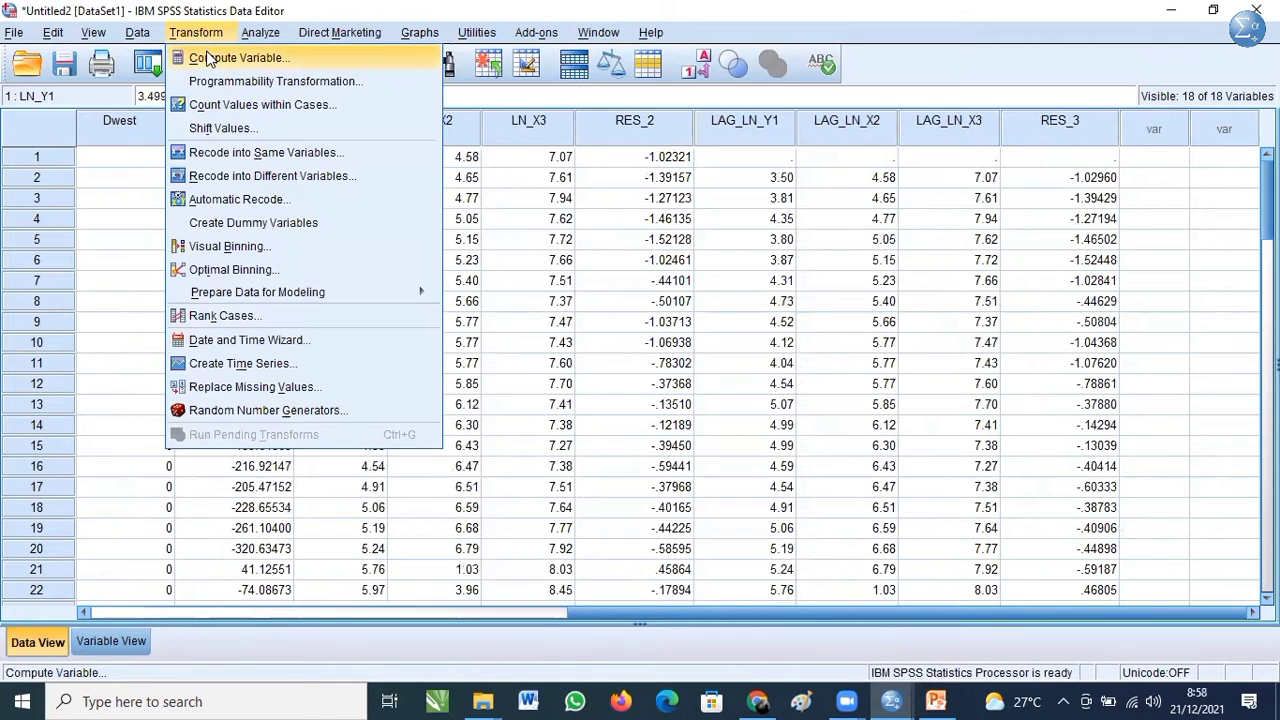
pyautogui.click(214, 54)
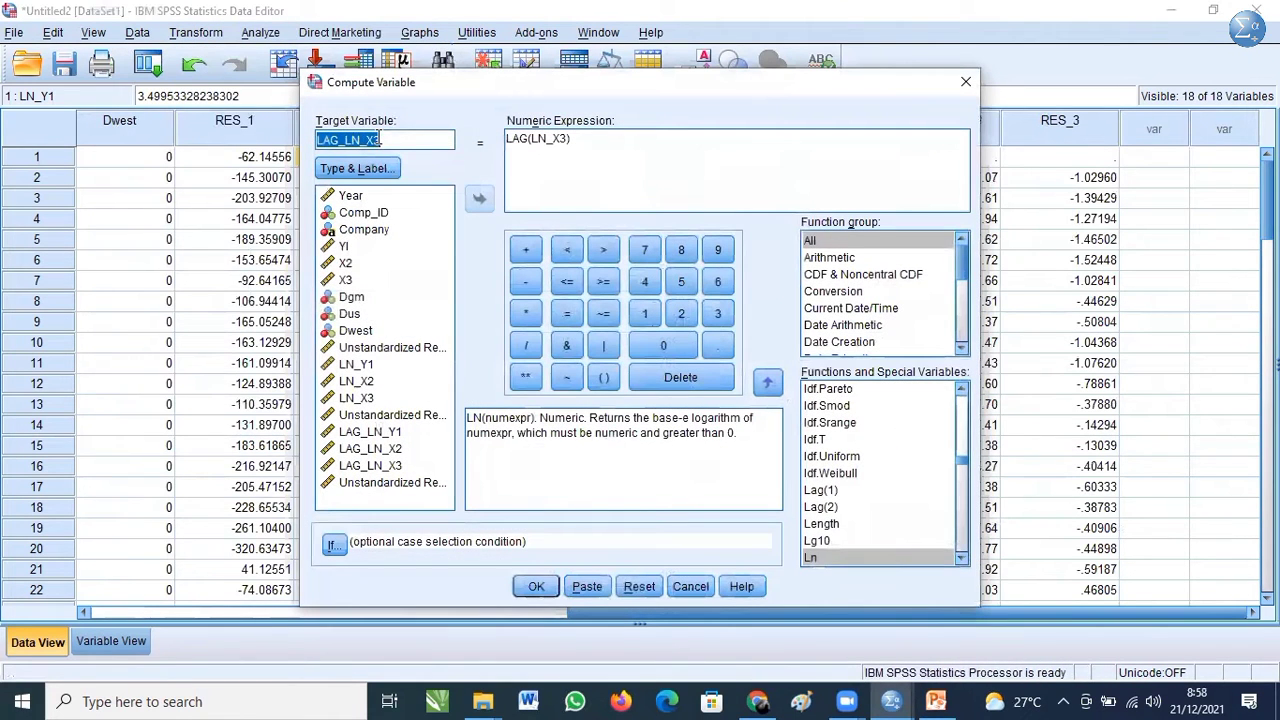
pyautogui.click(389, 138)
pyautogui.moveTo(317, 140); pyautogui.dragTo(367, 140)
pyautogui.click(352, 139)
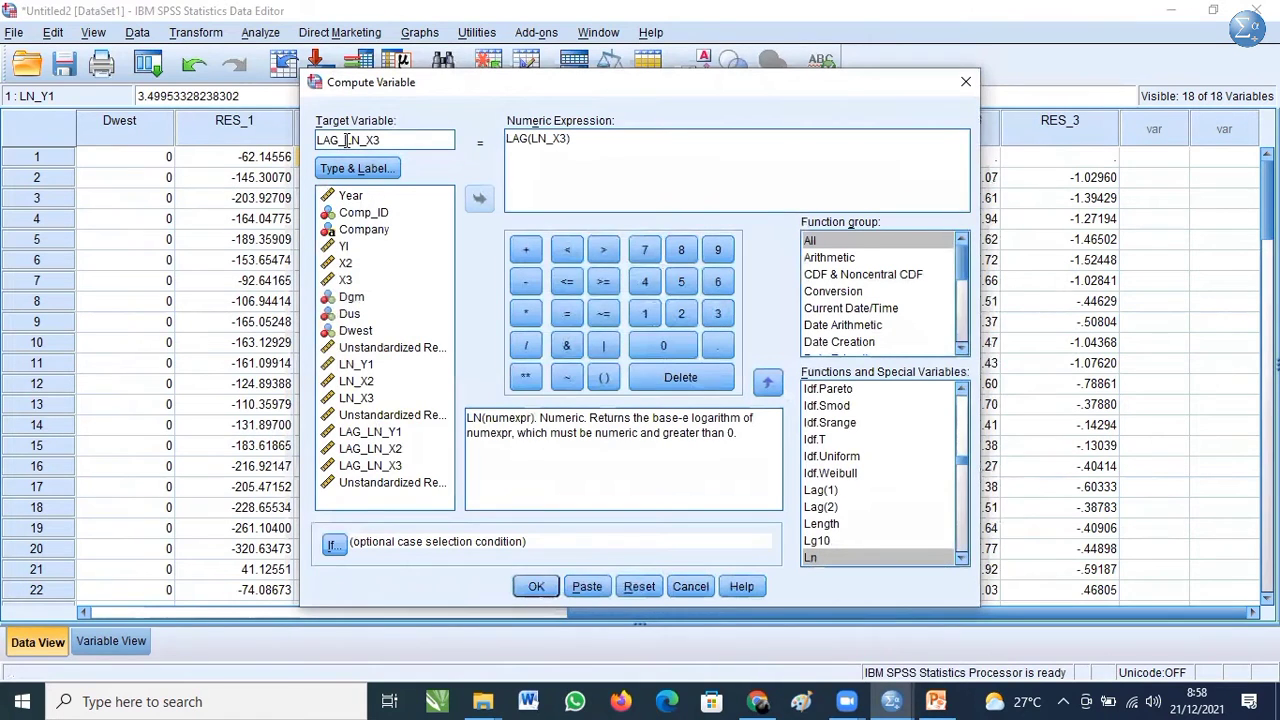
pyautogui.moveTo(347, 140); pyautogui.dragTo(386, 143)
pyautogui.press('BackSpace')
pyautogui.write('RES')
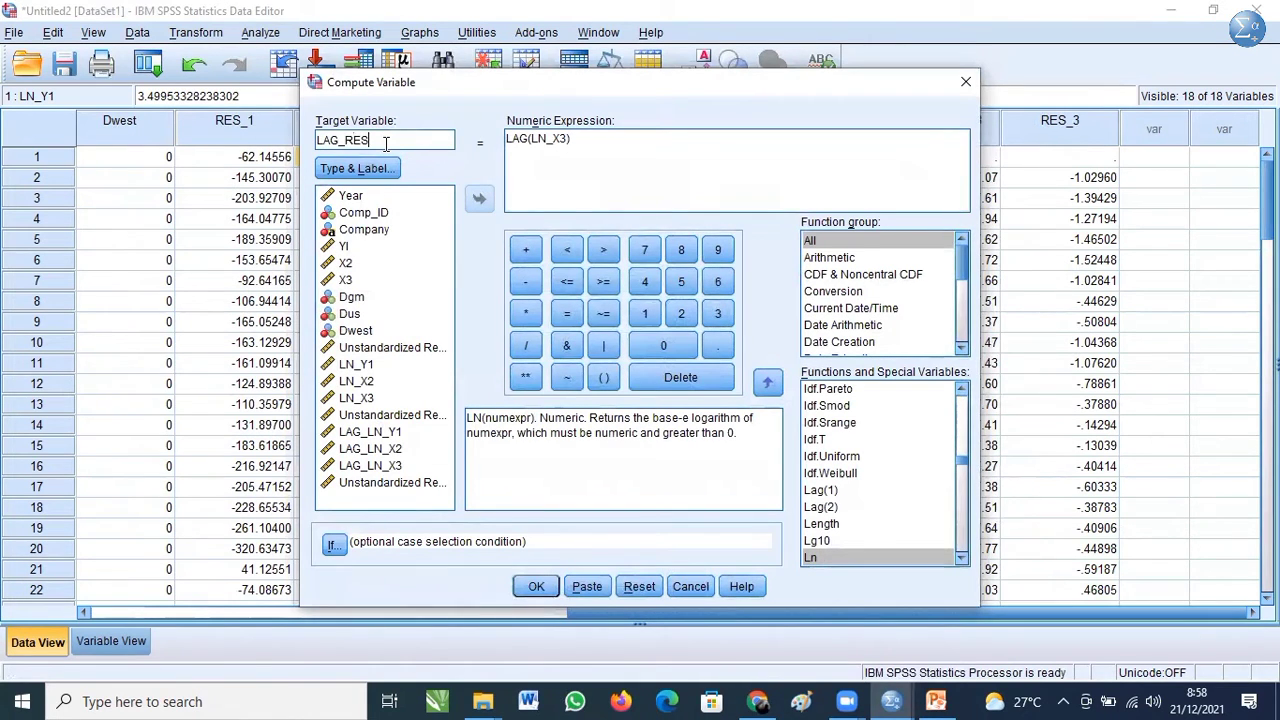
pyautogui.write('3')
# - Set the numeric expression to LAG(RES_3), using the lagged regression's unstandardized residual, and compute the variable
pyautogui.click(567, 139)
pyautogui.press('BackSpace')
pyautogui.press('BackSpace')
pyautogui.press('BackSpace')
pyautogui.press('BackSpace')
pyautogui.press('BackSpace')
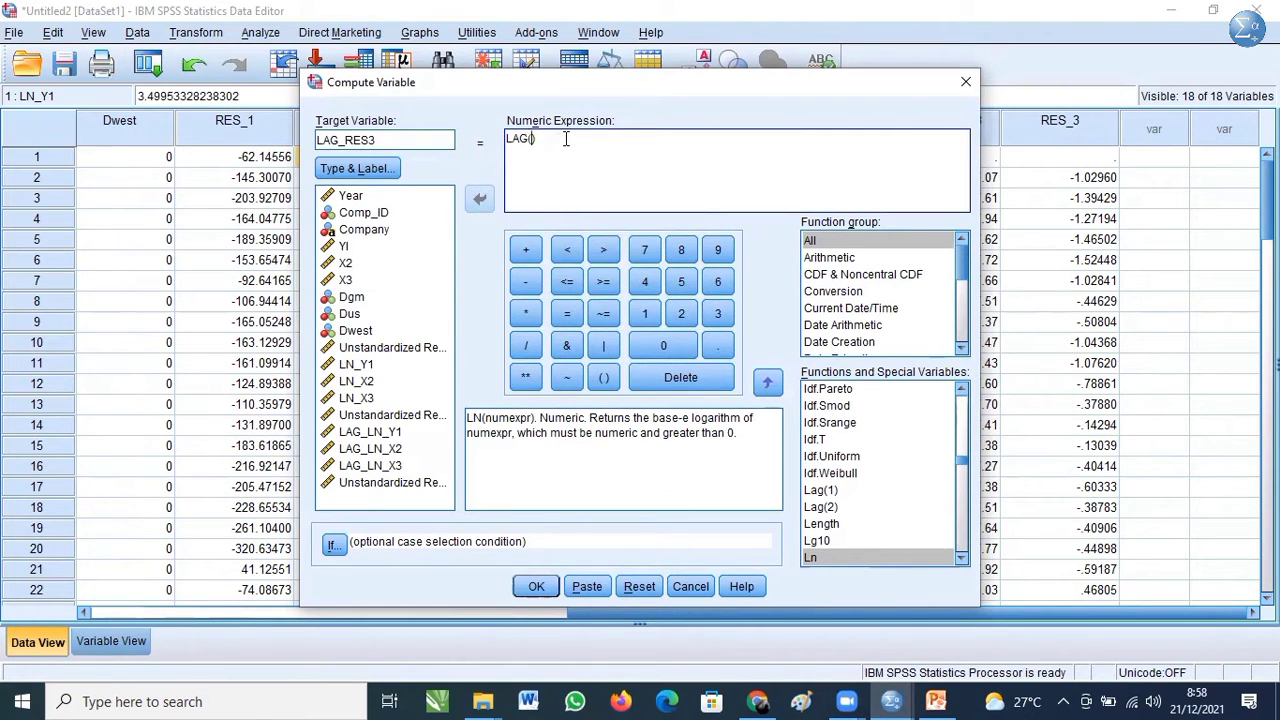
pyautogui.click(392, 483)
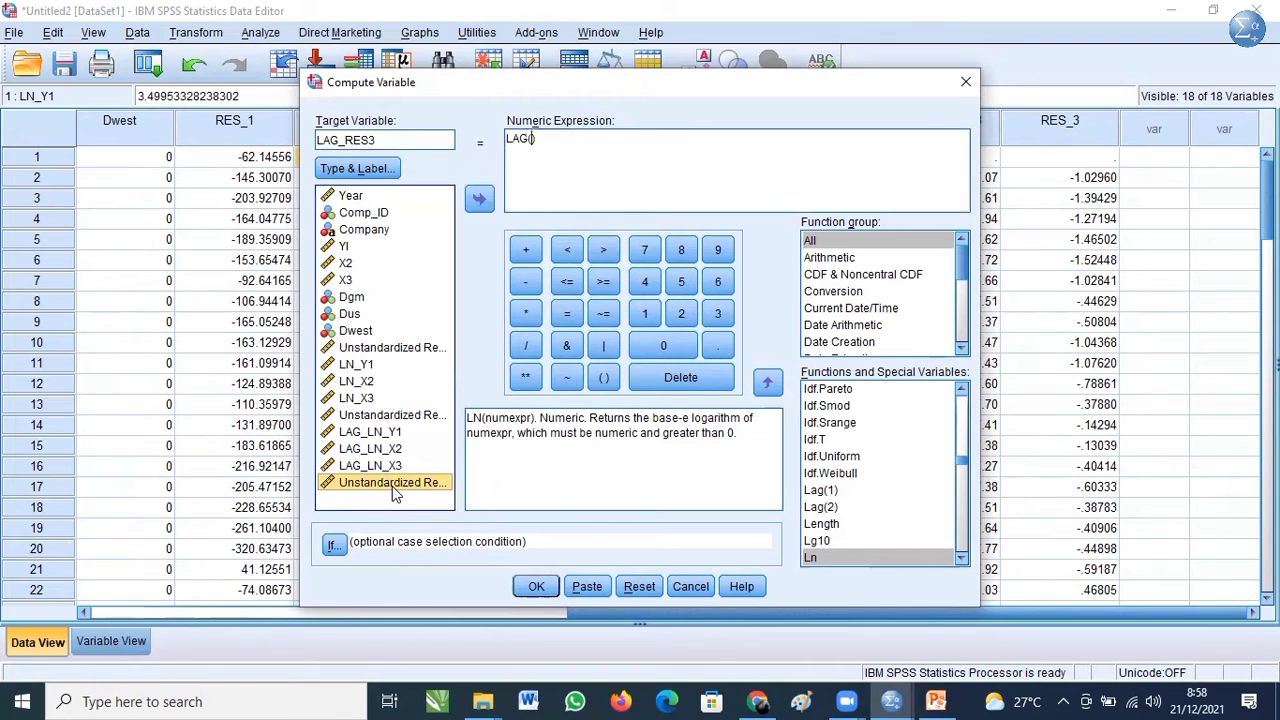
pyautogui.click(486, 203)
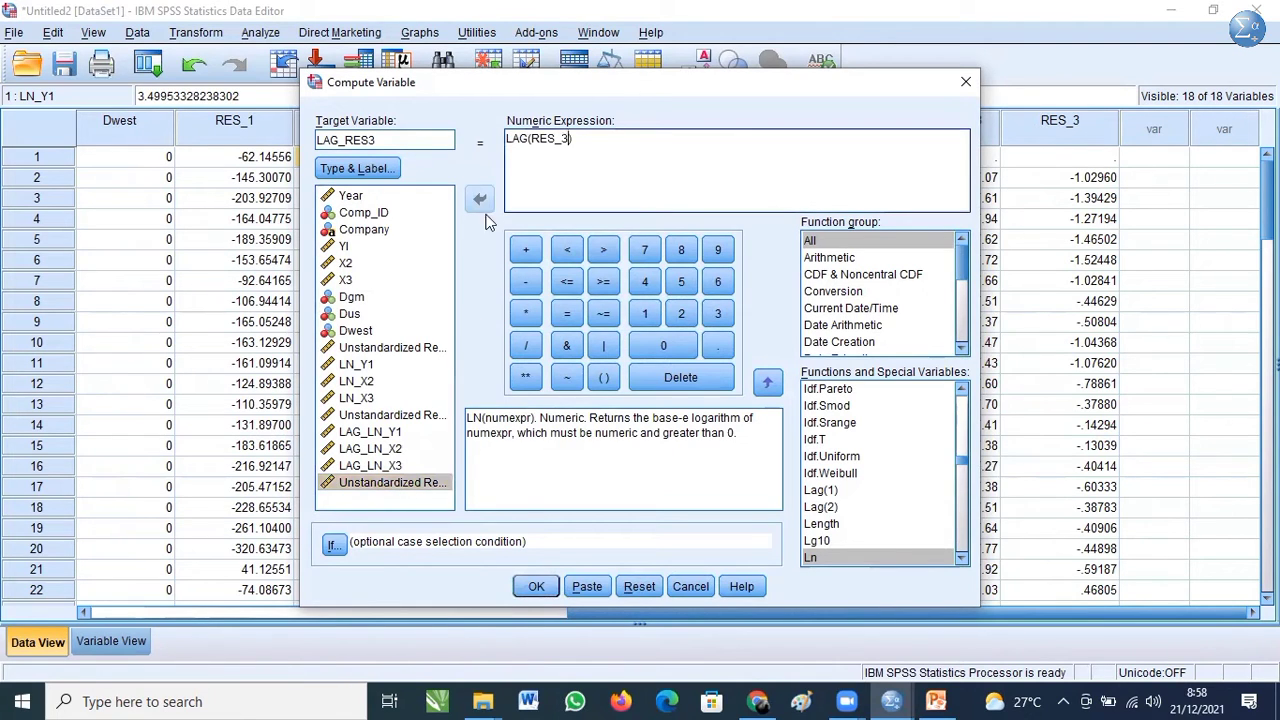
pyautogui.click(536, 587)
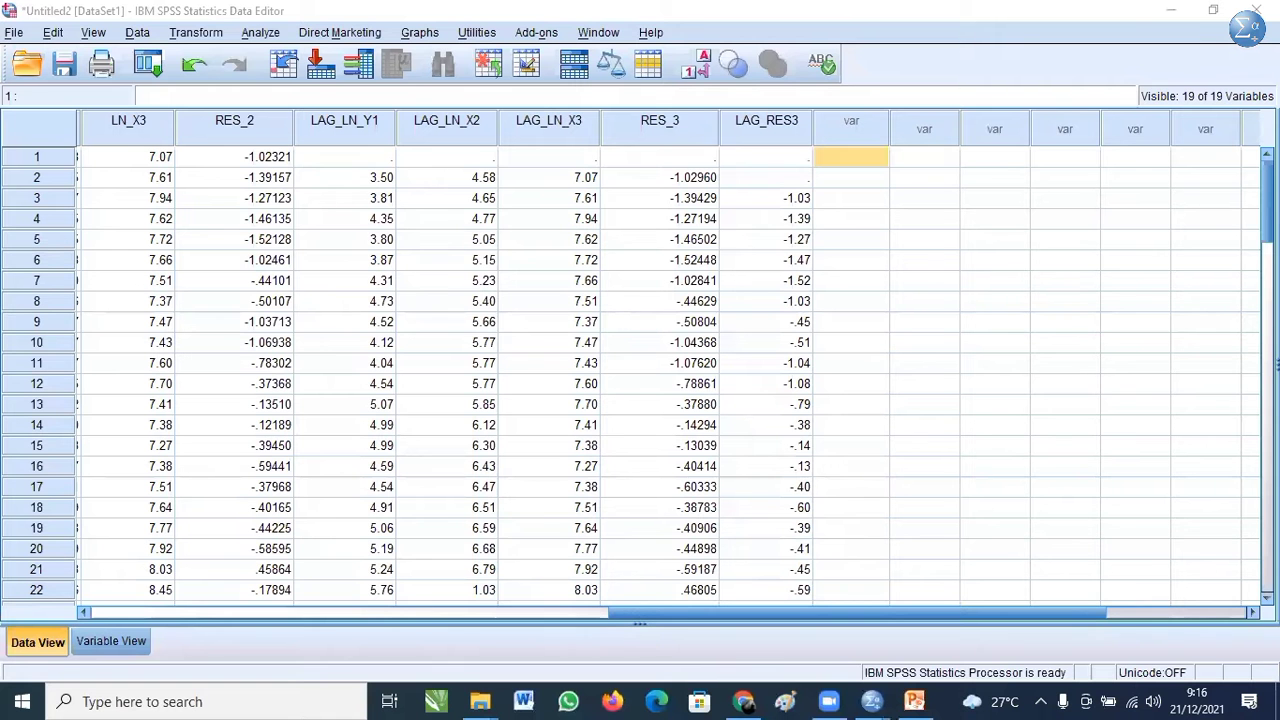
# - Open the linear regression setup and remove the unstandardized residual currently assigned as dependent variable
pyautogui.press('Down')
pyautogui.press('Down')
pyautogui.press('Right')
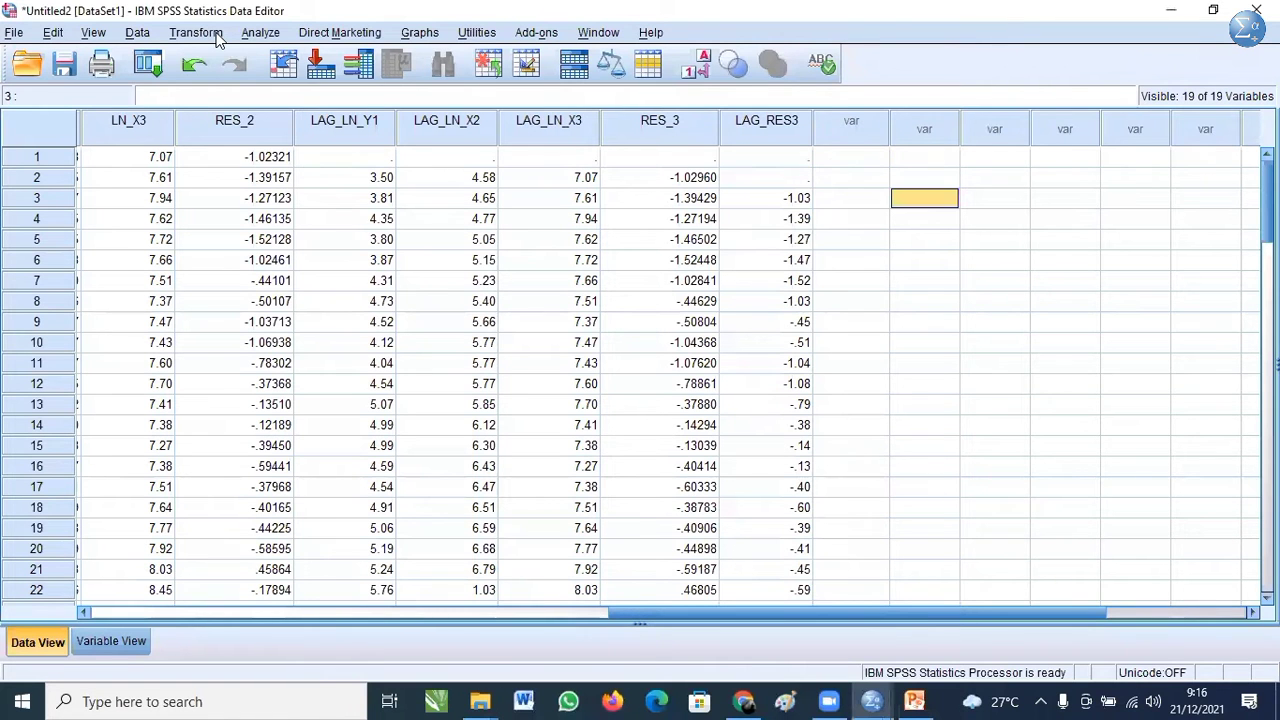
pyautogui.click(260, 32)
pyautogui.moveTo(305, 231)
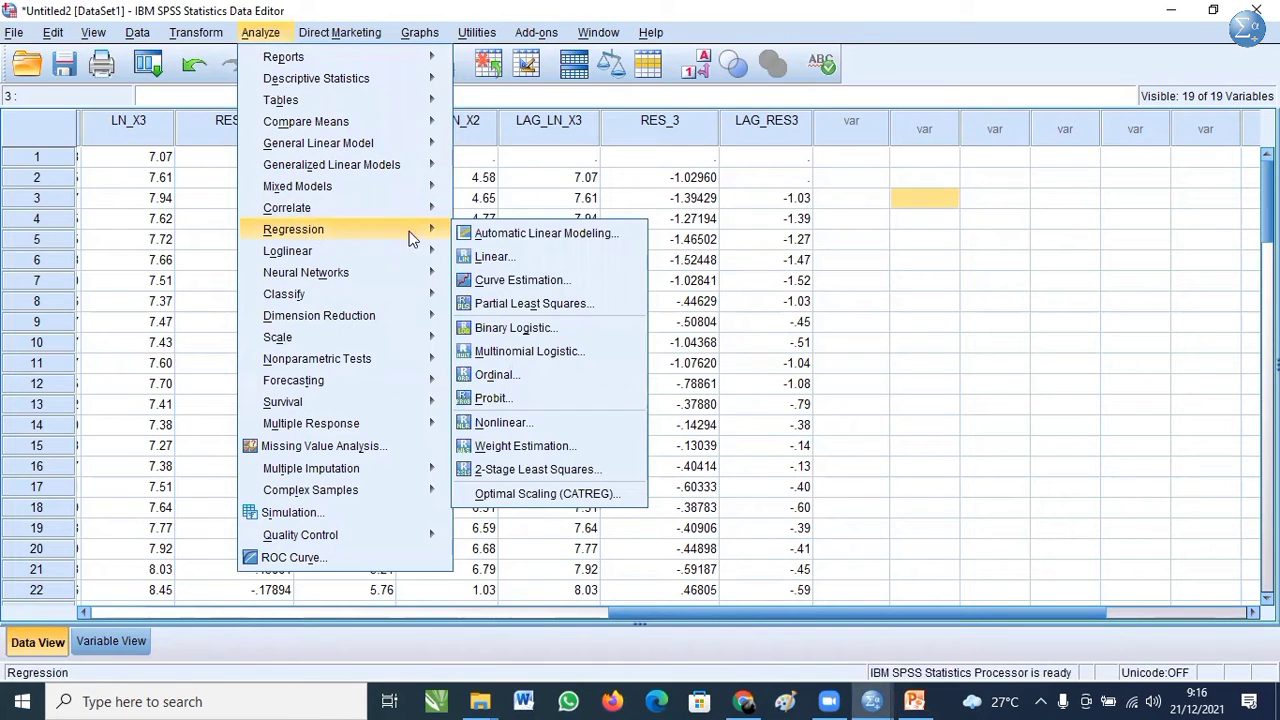
pyautogui.click(491, 255)
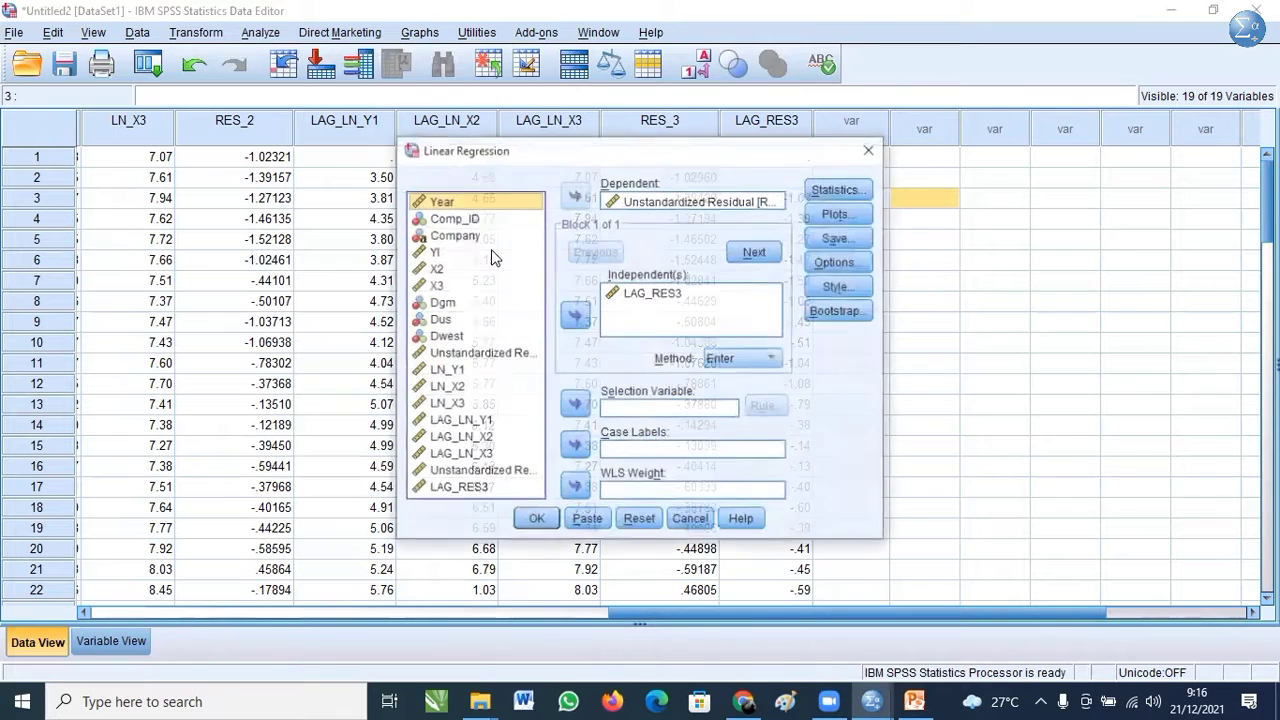
pyautogui.click(672, 203)
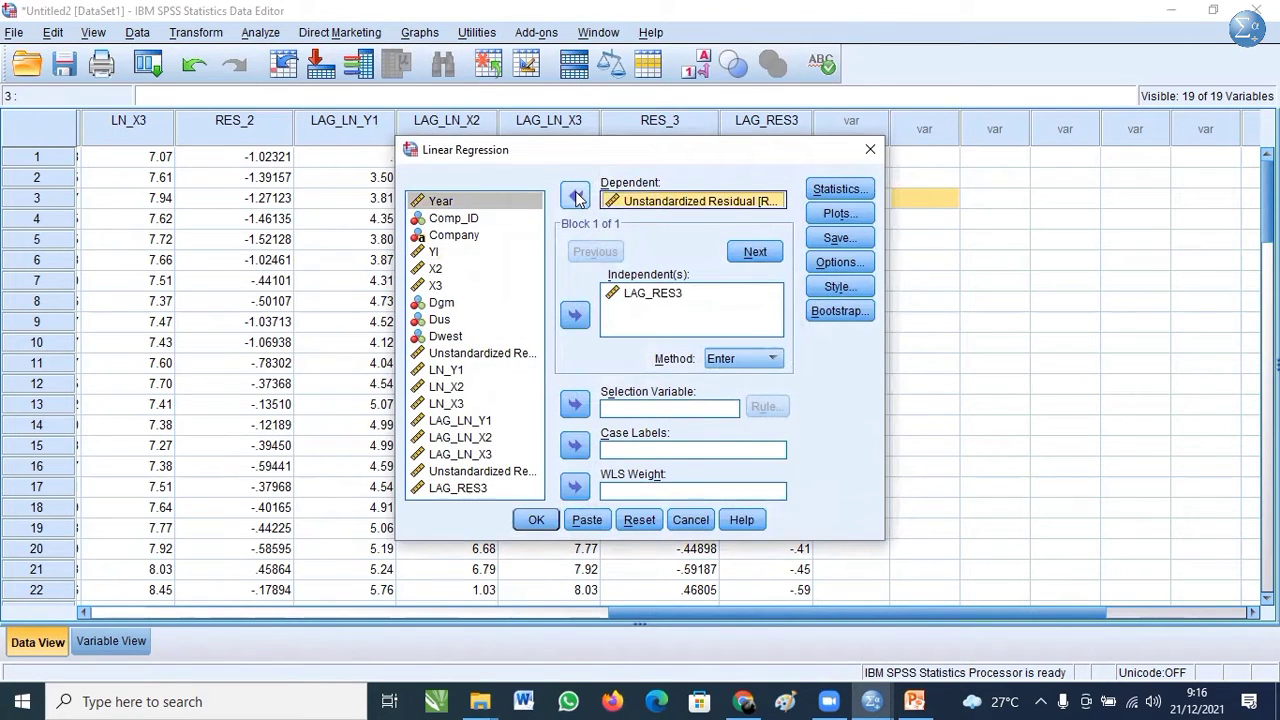
pyautogui.click(575, 195)
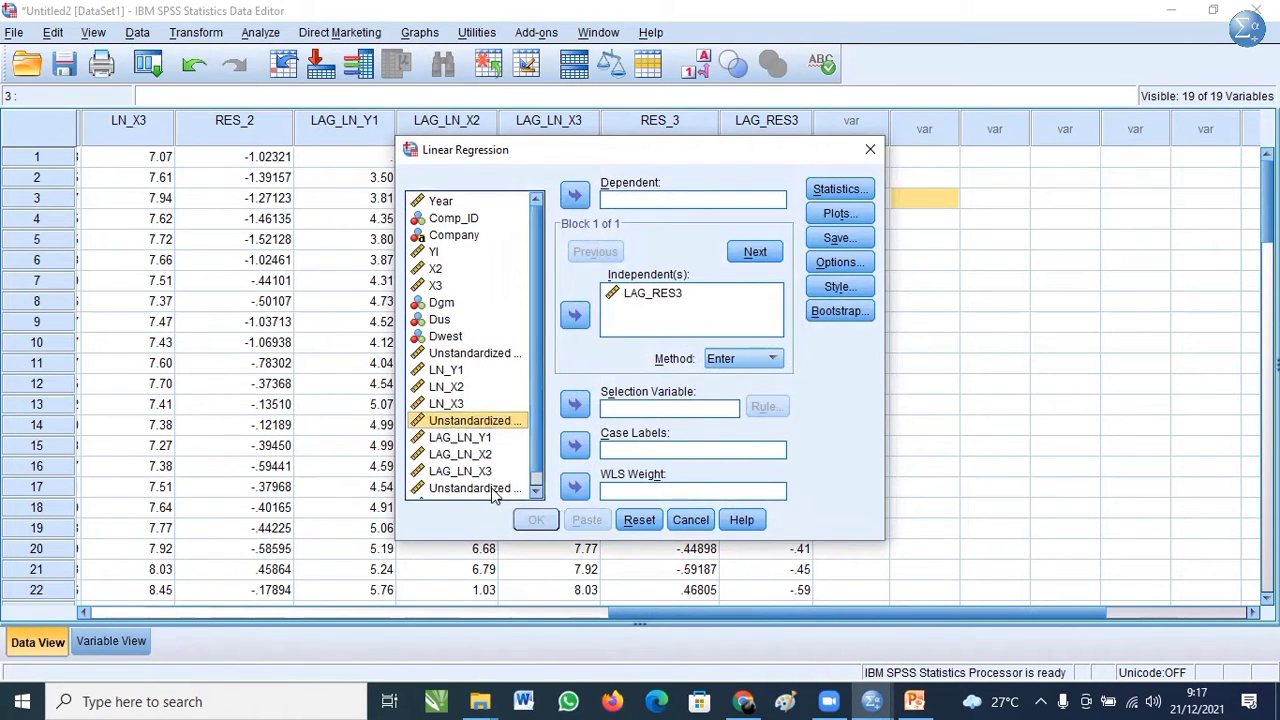
# - Run the regression with the unstandardized residual RES_3 as dependent and LAG_RES3 as independent variable, and select its Coefficients table
pyautogui.click(493, 493)
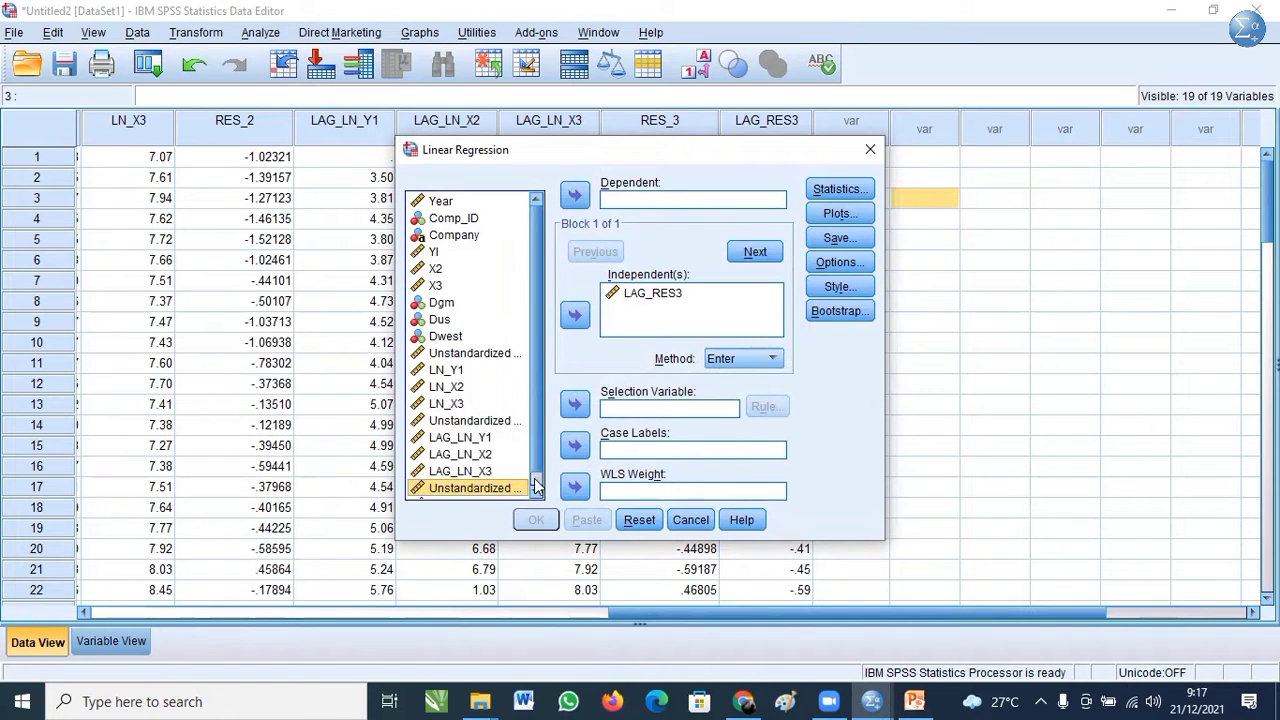
pyautogui.scroll(-1, 537, 485)
pyautogui.click(577, 195)
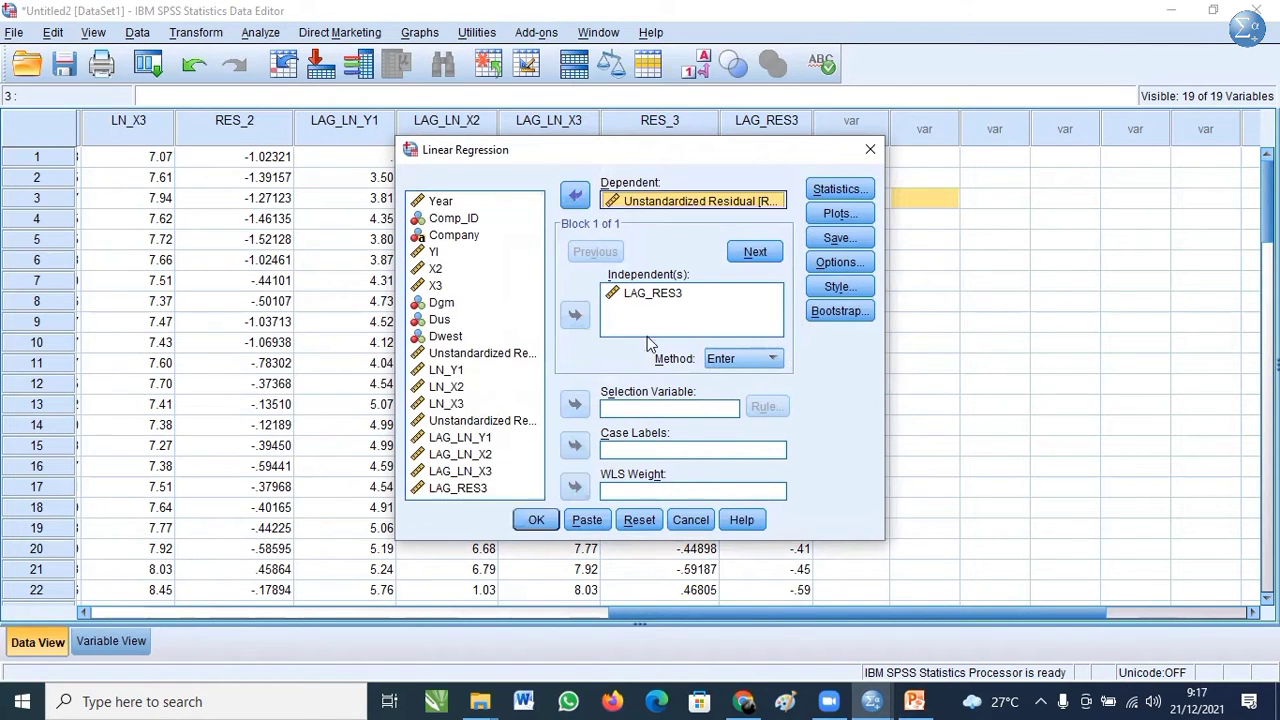
pyautogui.click(676, 296)
pyautogui.click(536, 521)
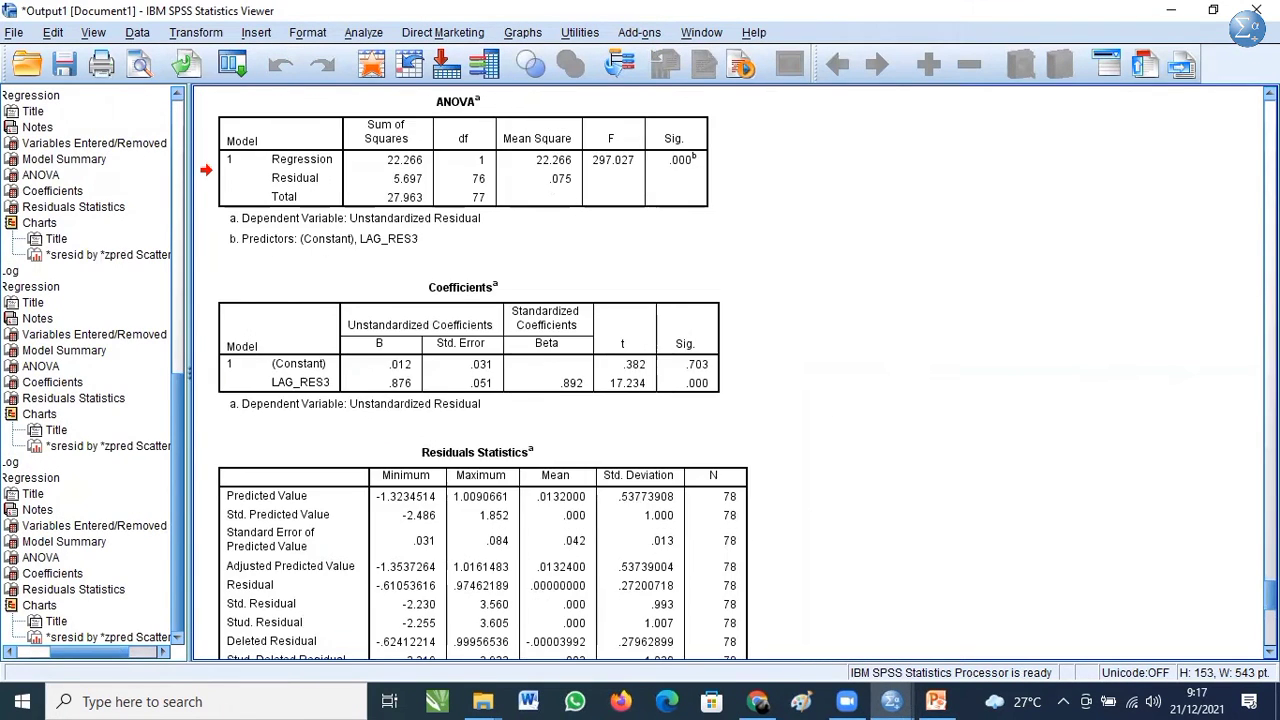
pyautogui.click(413, 378)
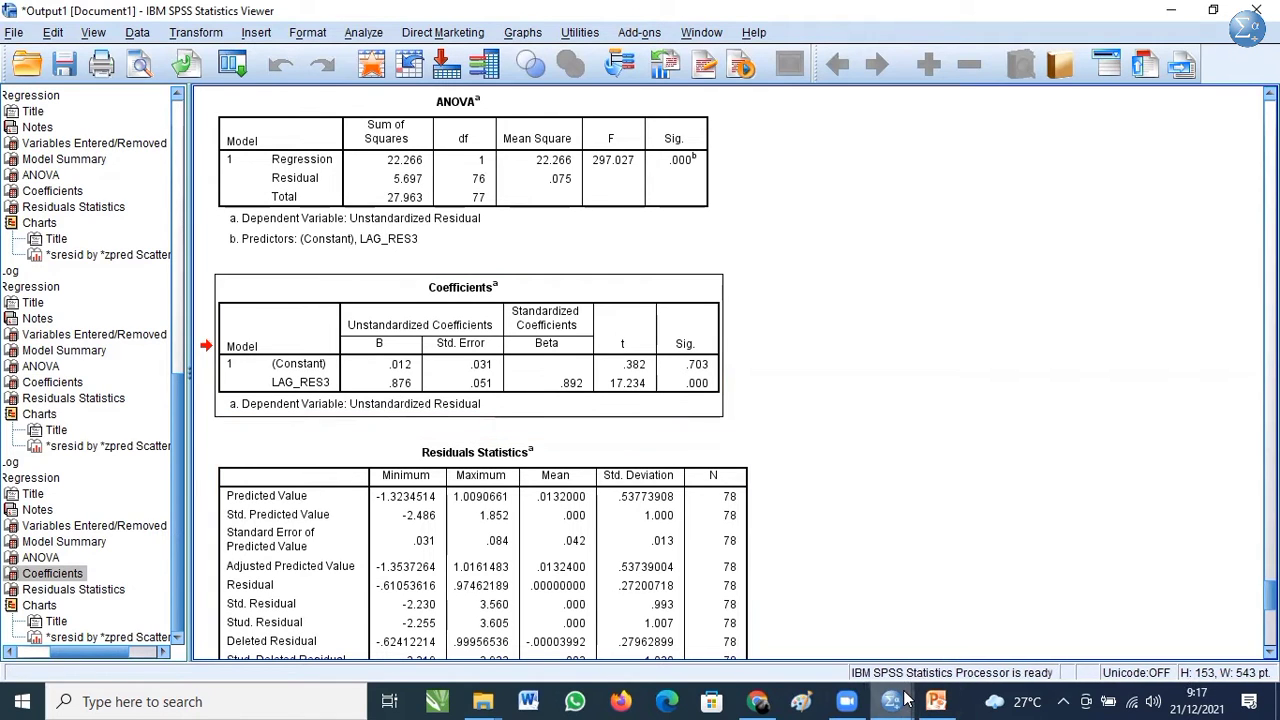
# - Return to the dataset and compute LN_Y@ with the numeric expression LN_Y1 - 0.876 * LAG_LN_Y1
pyautogui.moveTo(893, 700)
pyautogui.click(930, 649)
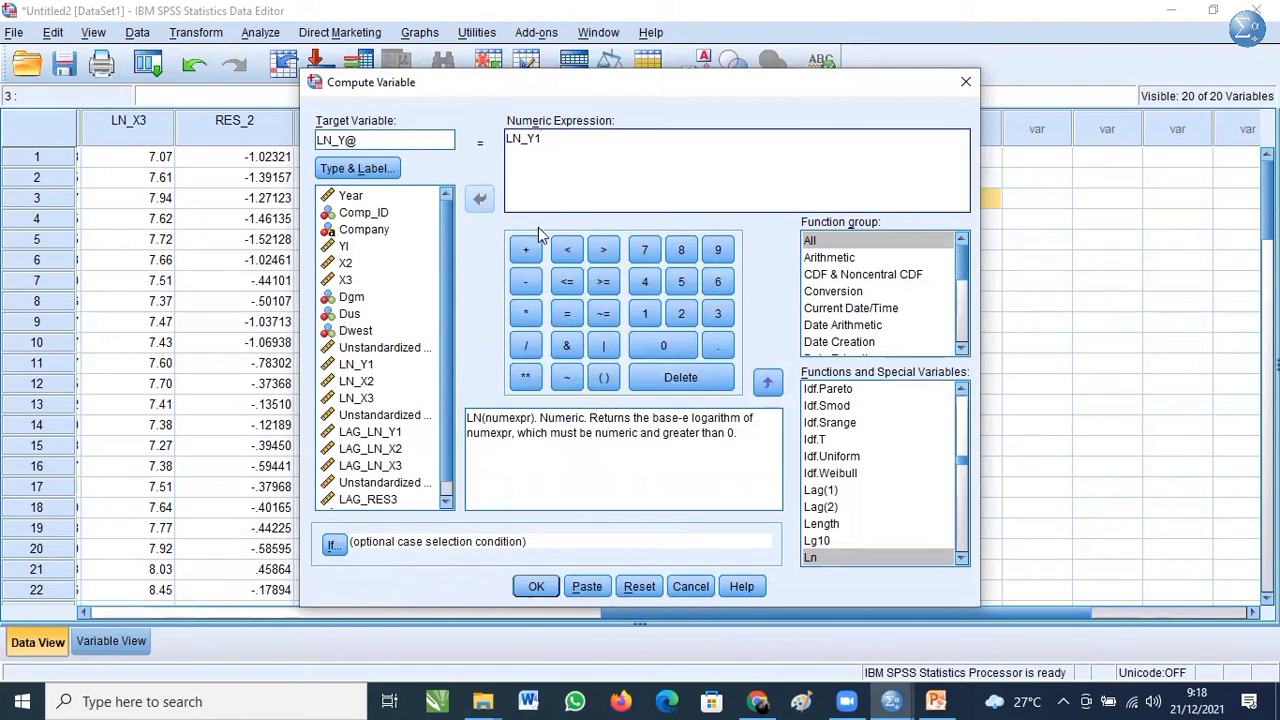
pyautogui.click(525, 281)
pyautogui.click(535, 316)
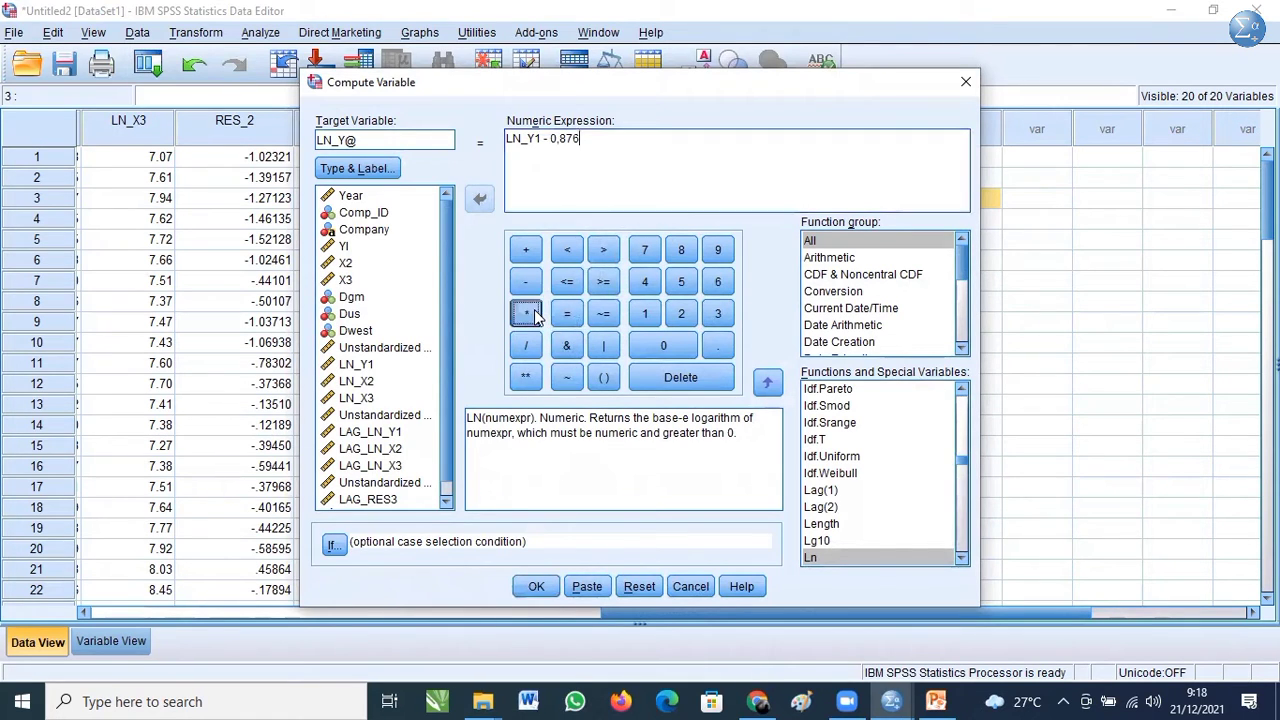
pyautogui.click(548, 140)
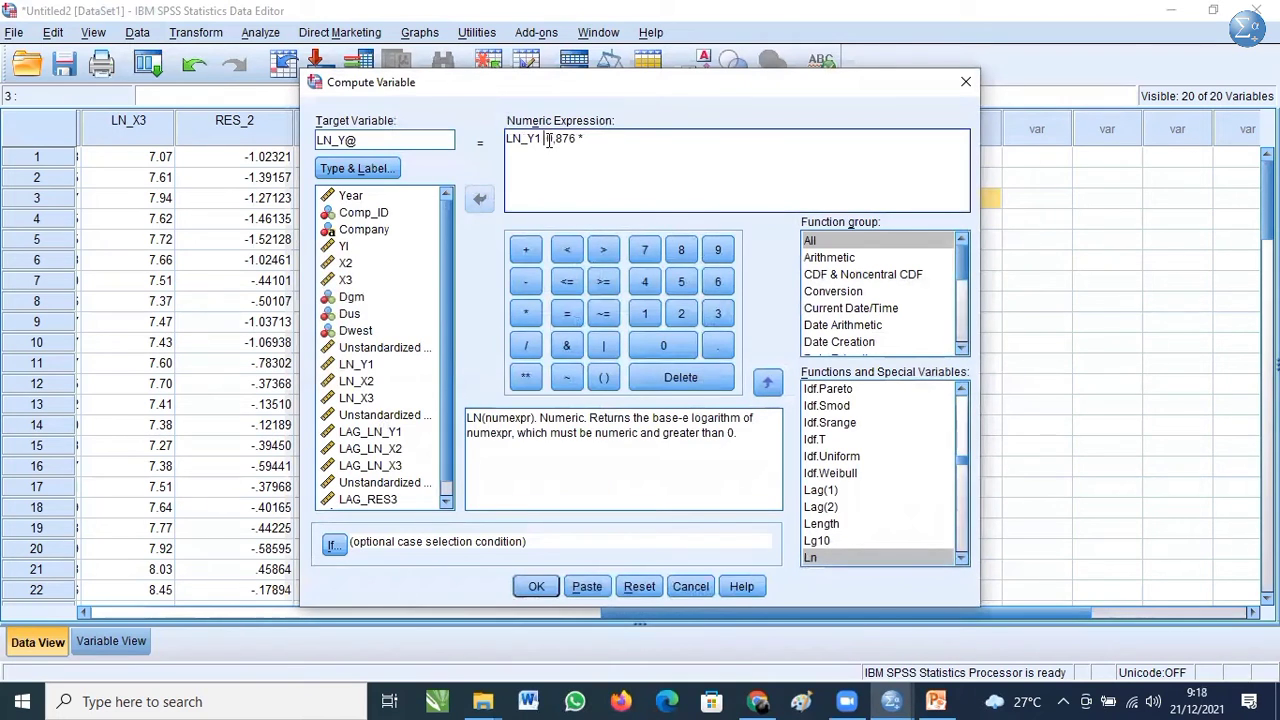
pyautogui.click(526, 281)
pyautogui.click(374, 433)
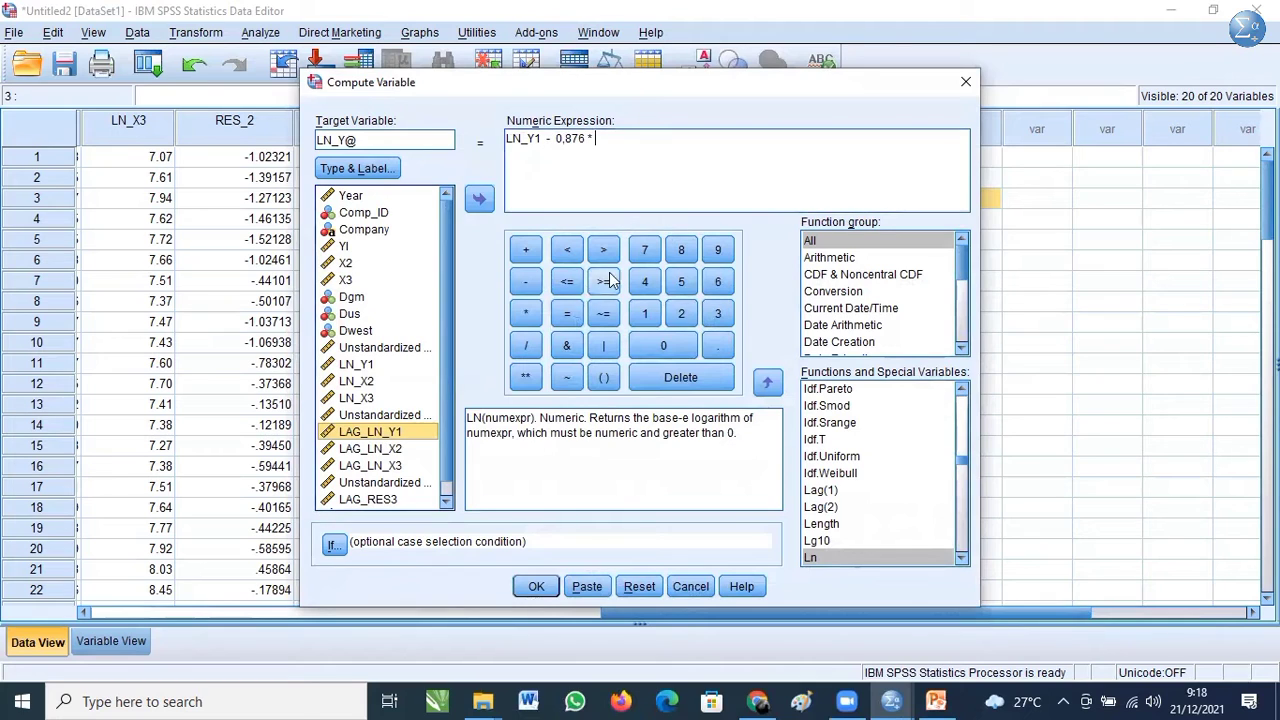
pyautogui.click(479, 198)
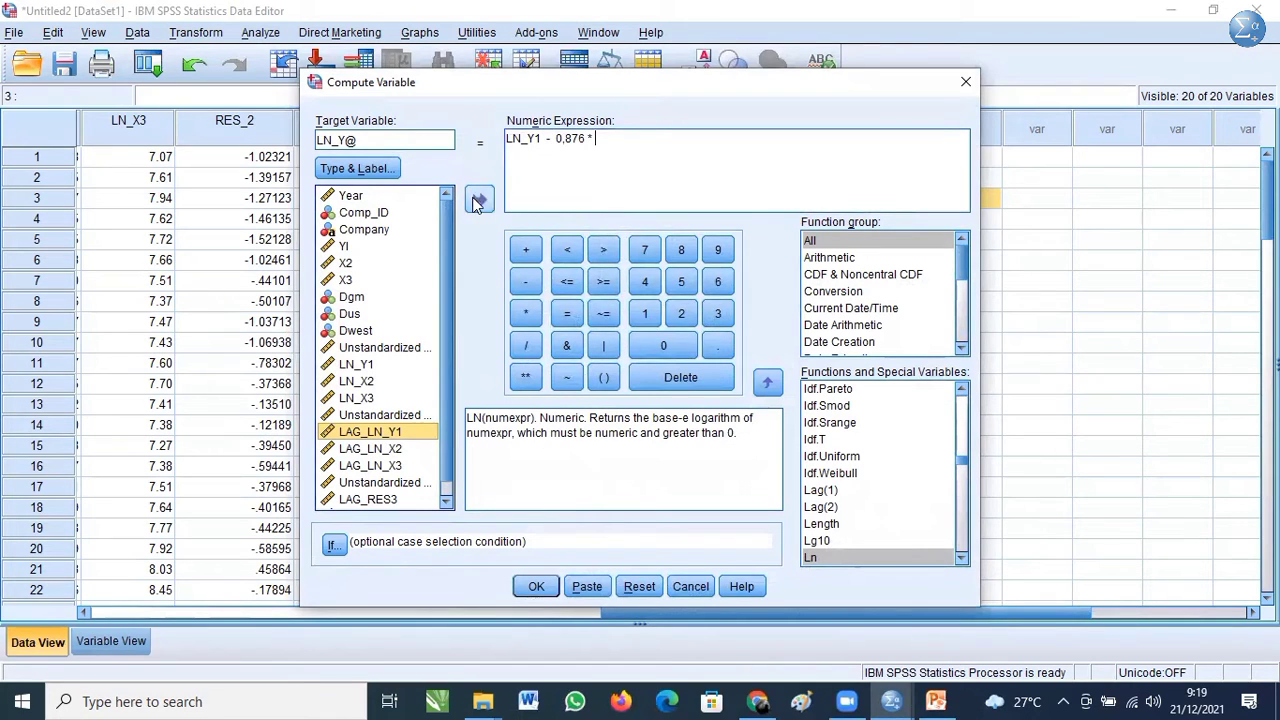
pyautogui.click(540, 587)
# - Compute another variable LN_X2@ with the numeric expression LN_X2 - 0.876 * LAG_LN_X2
pyautogui.click(348, 140)
pyautogui.press('BackSpace')
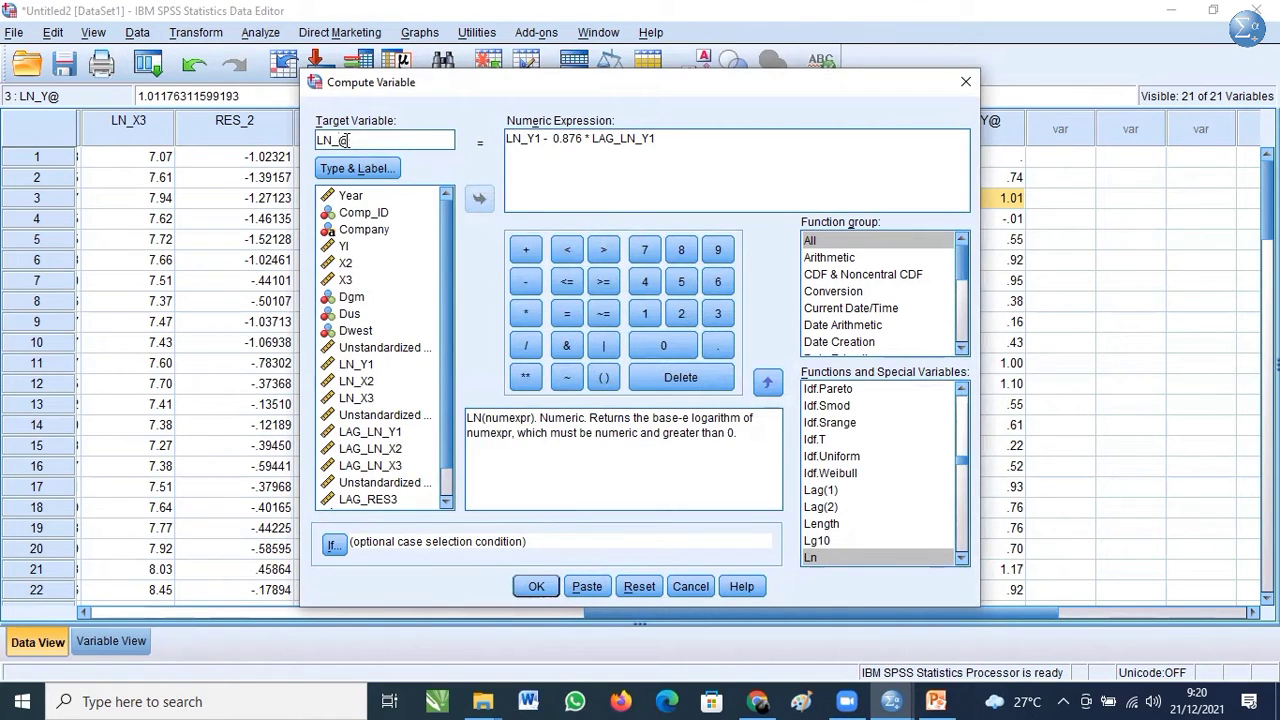
pyautogui.write('X2')
pyautogui.click(542, 139)
pyautogui.press('BackSpace')
pyautogui.press('BackSpace')
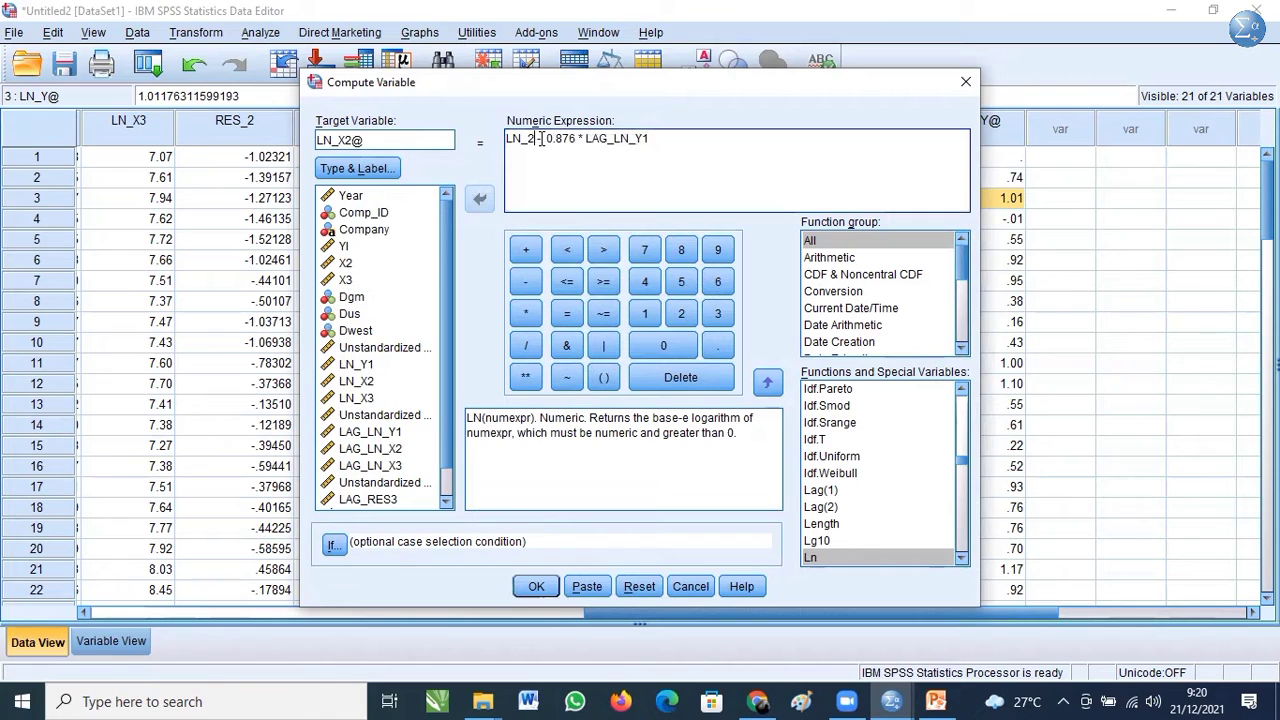
pyautogui.write('X2')
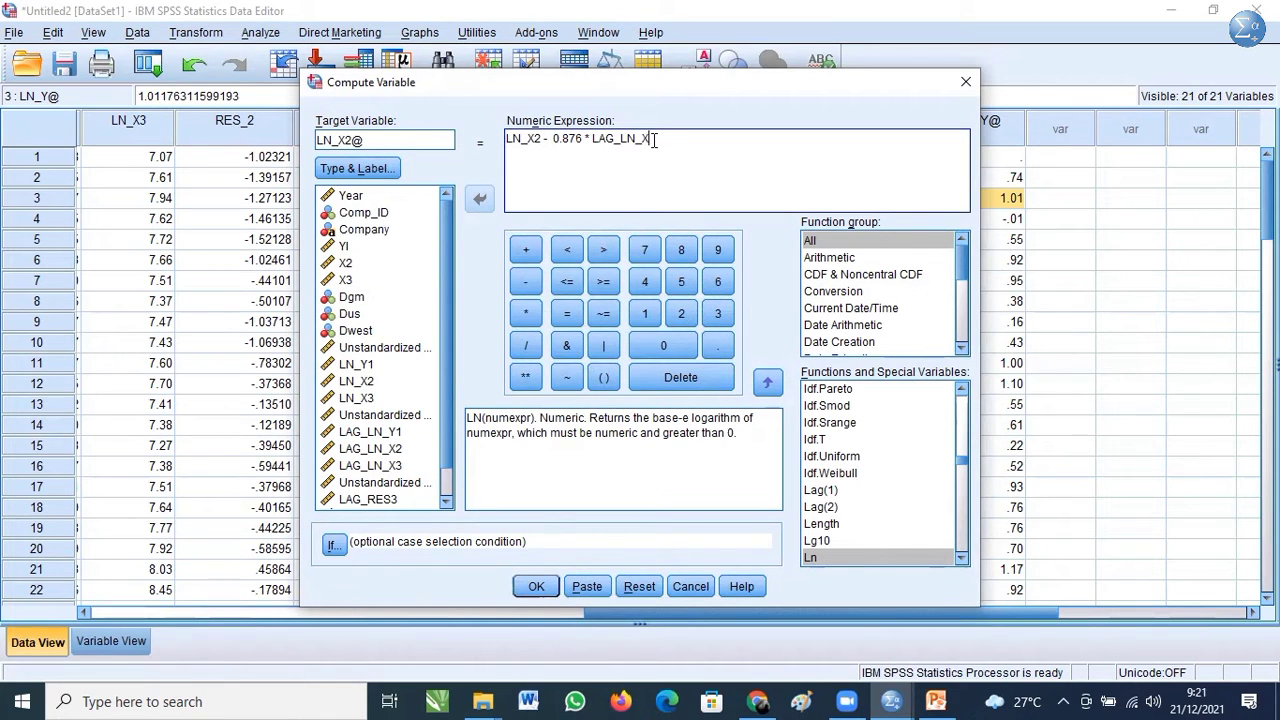
pyautogui.write('2')
pyautogui.click(536, 586)
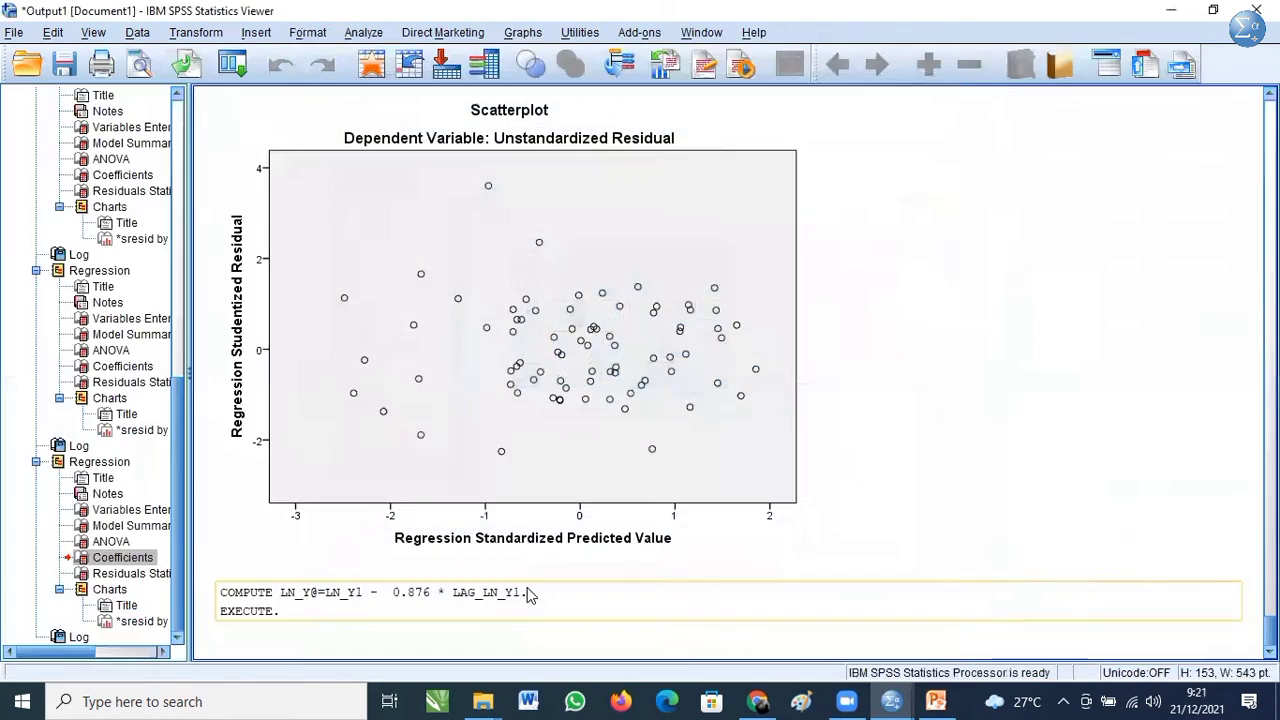
# - Return to the dataset and compute LN_X3@ with the numeric expression LN_X3 - 0.876 * LAG_LN_X3
pyautogui.click(891, 701)
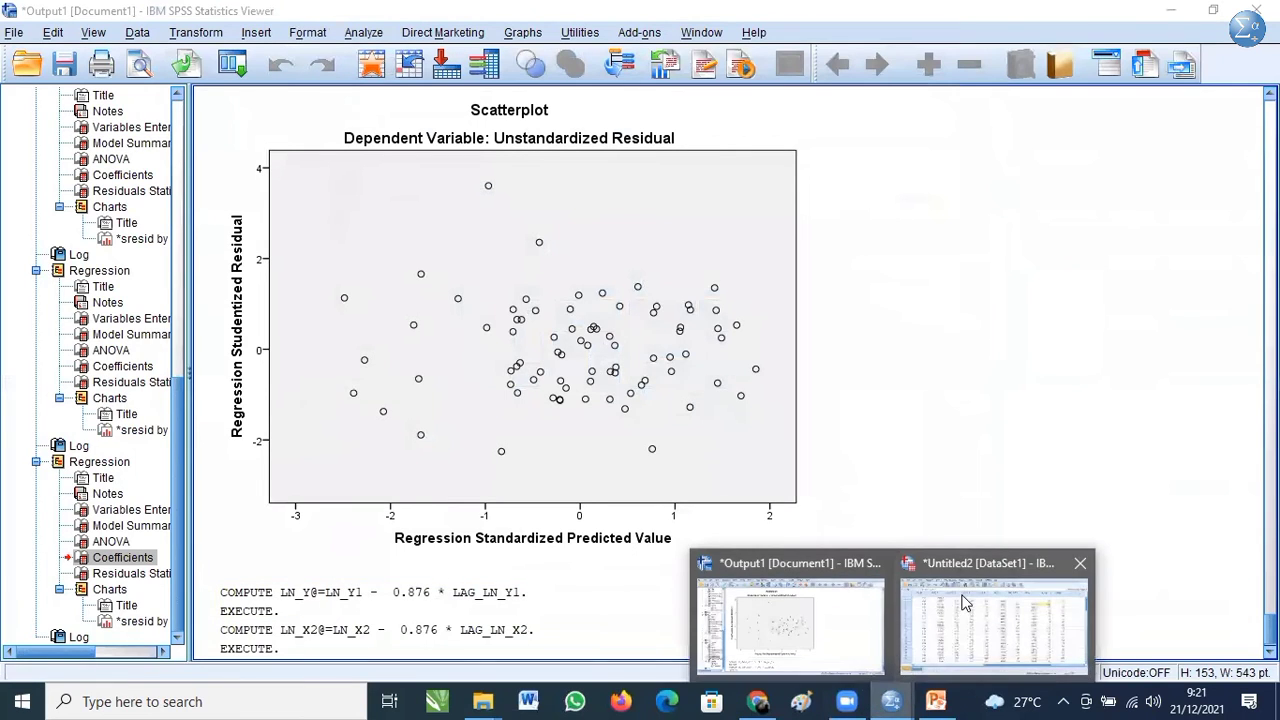
pyautogui.click(964, 602)
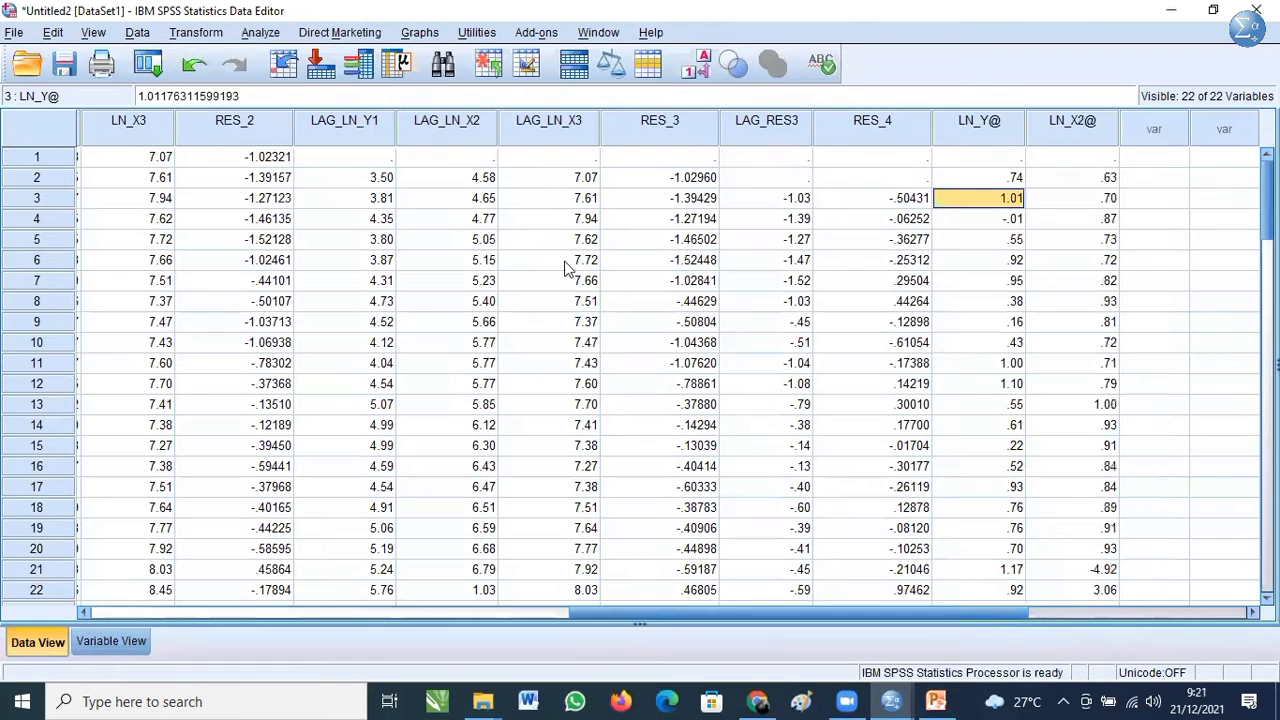
pyautogui.click(195, 32)
pyautogui.click(212, 56)
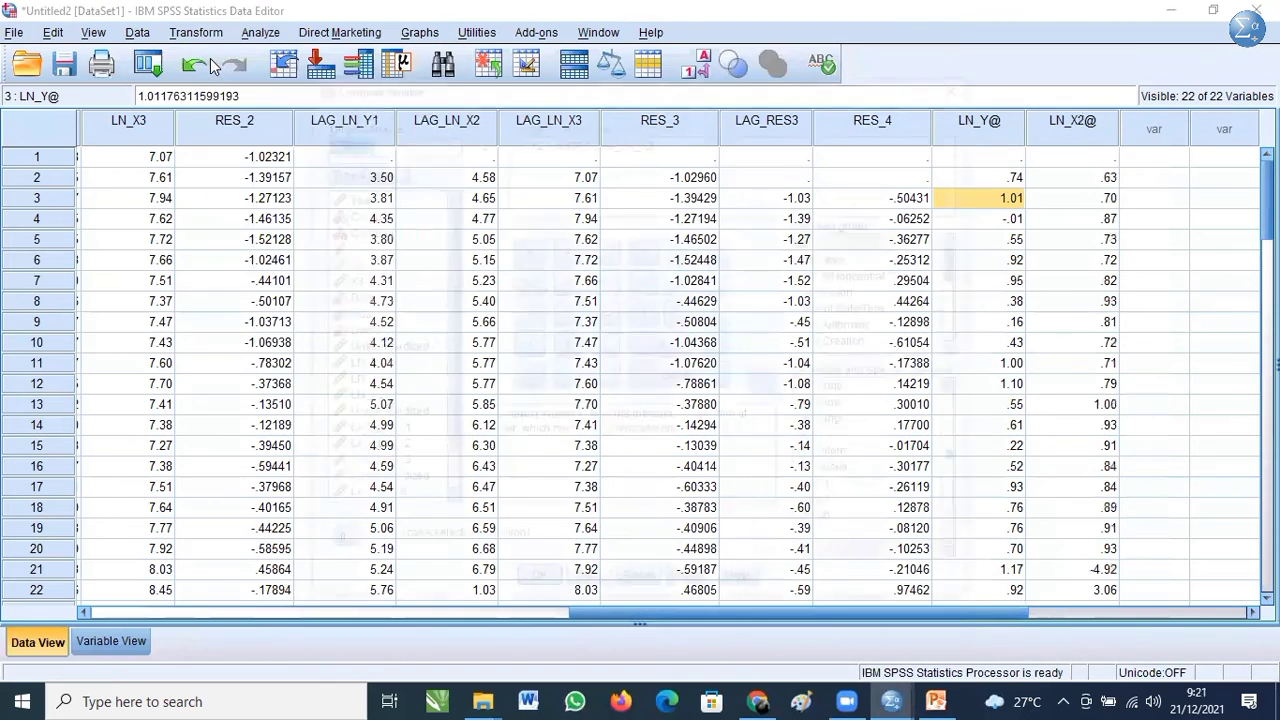
pyautogui.click(351, 141)
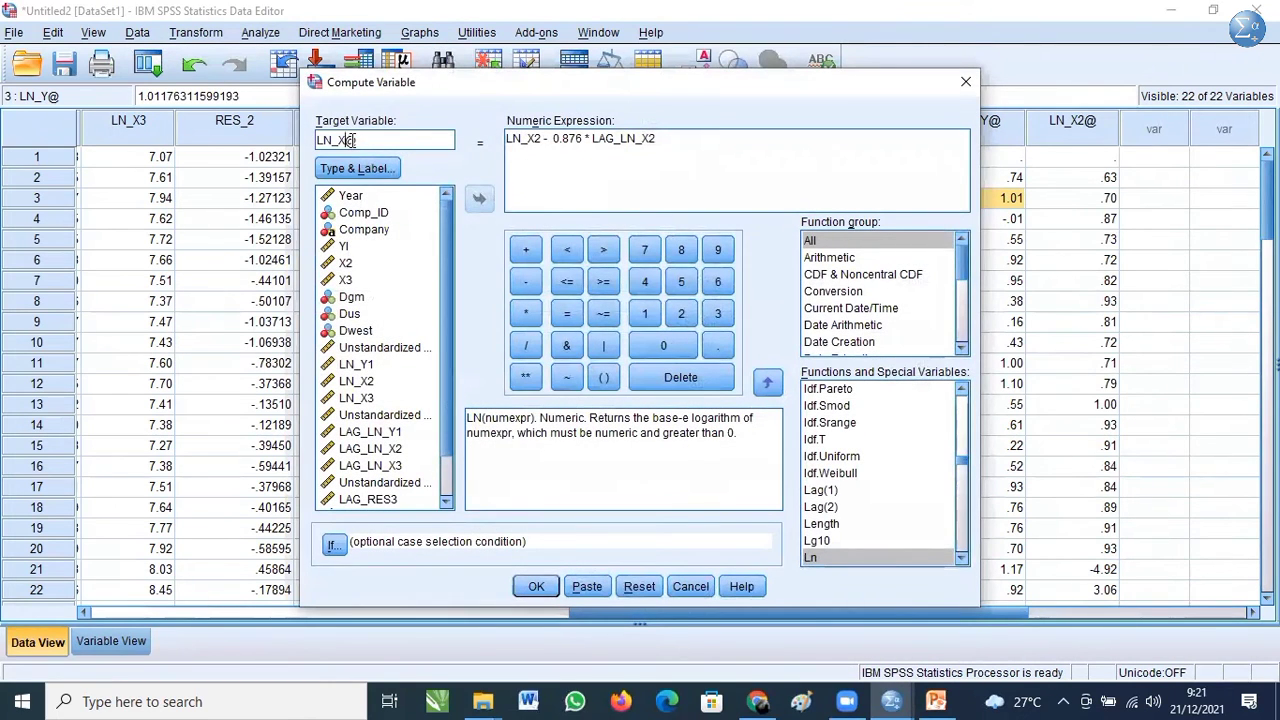
pyautogui.write('3')
pyautogui.click(542, 139)
pyautogui.press('BackSpace')
pyautogui.write('3')
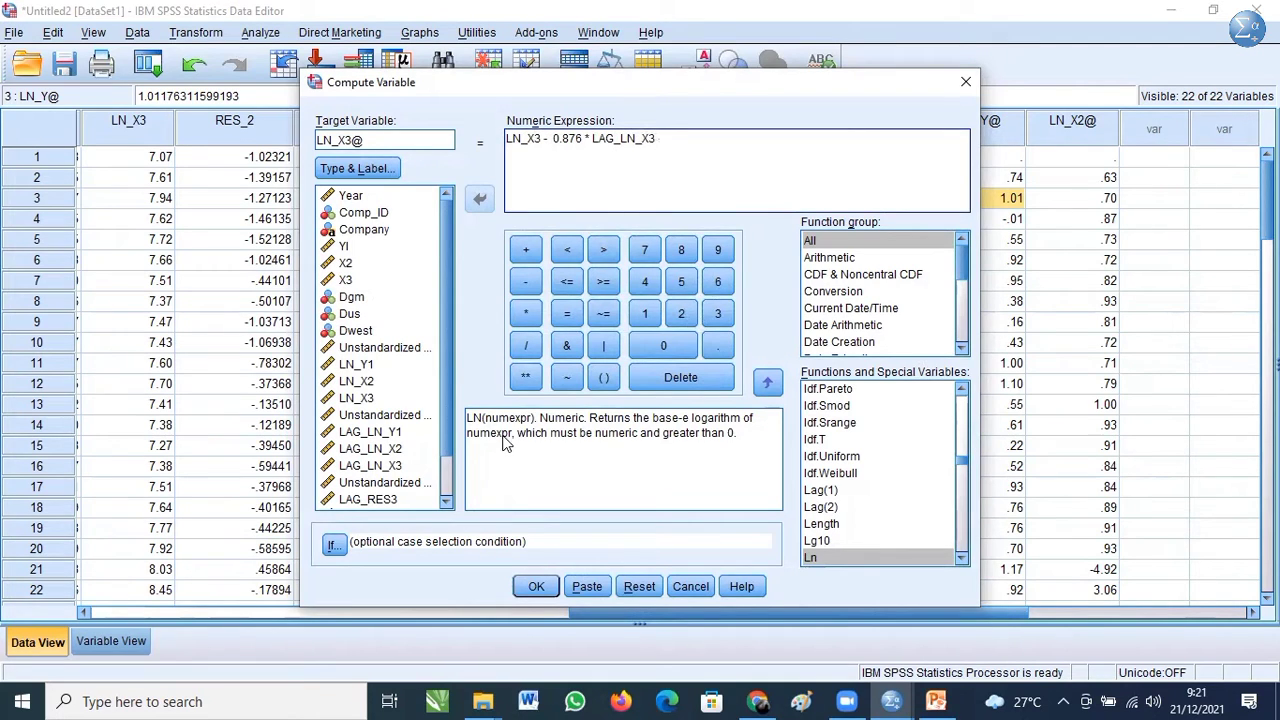
pyautogui.click(536, 586)
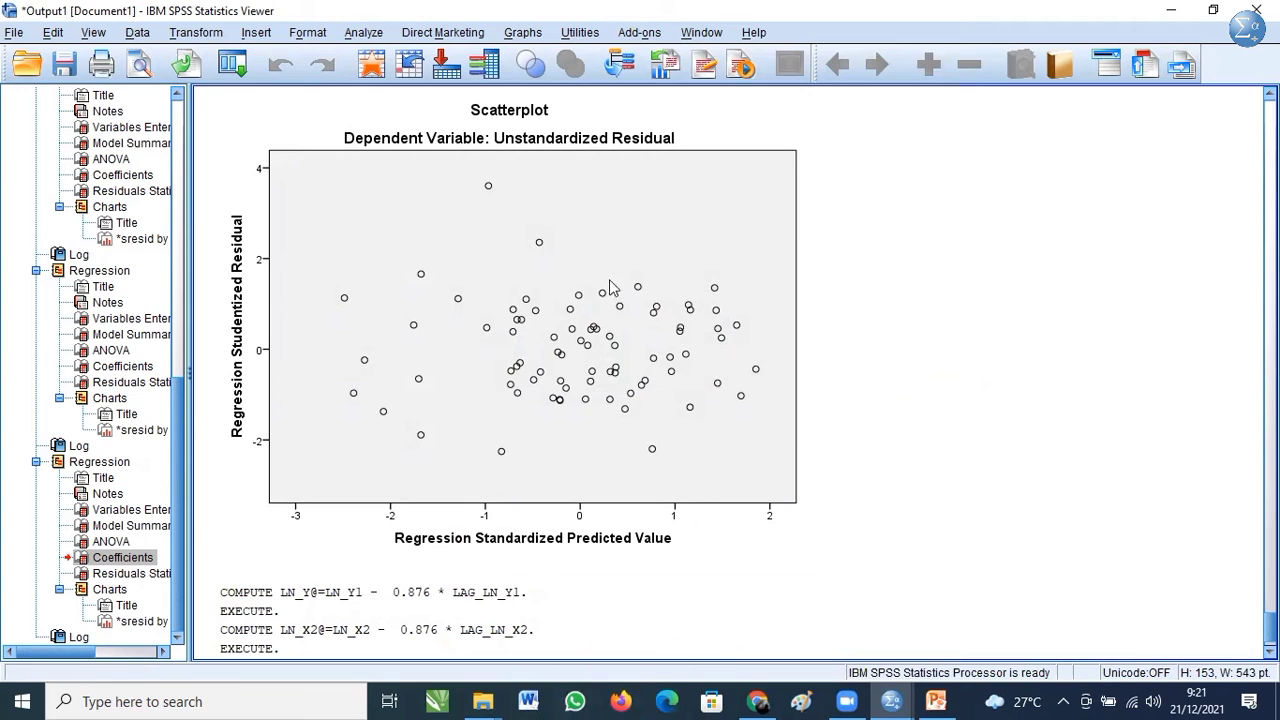
# - From the dataset, open the linear regression setup and replace the unstandardized residual with LN_Y@ as dependent variable
pyautogui.click(891, 701)
pyautogui.click(971, 602)
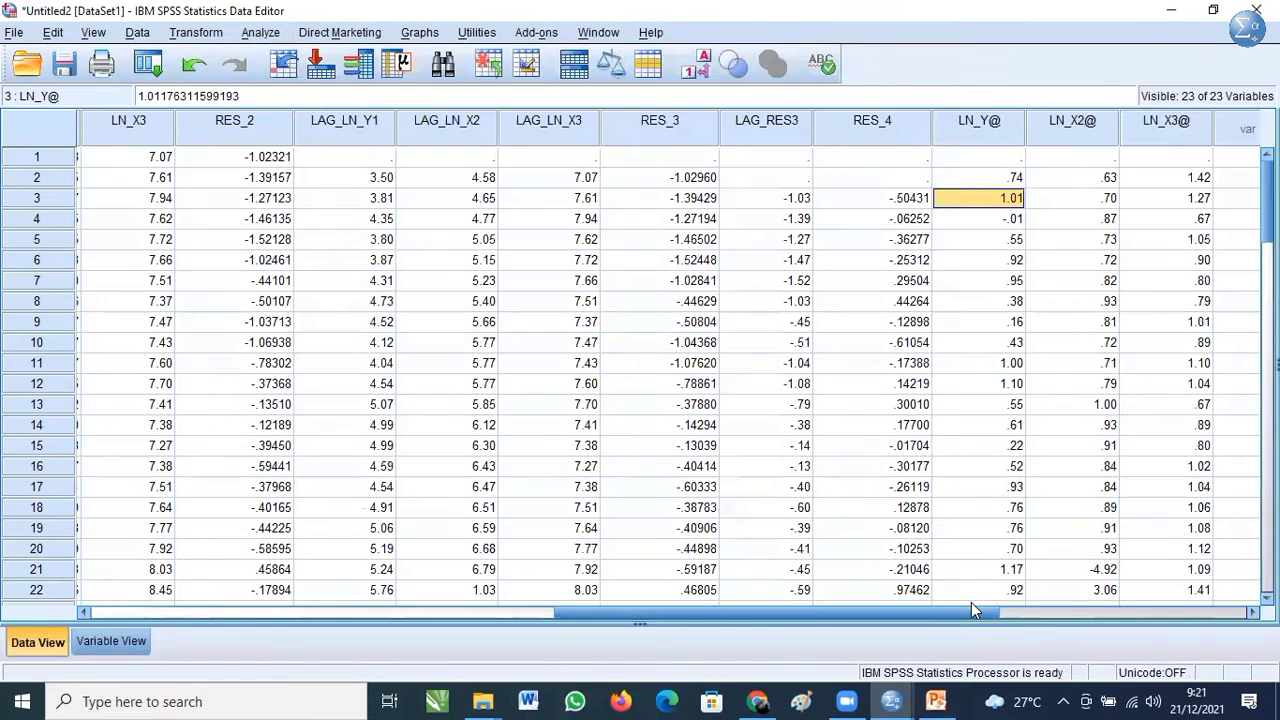
pyautogui.click(248, 34)
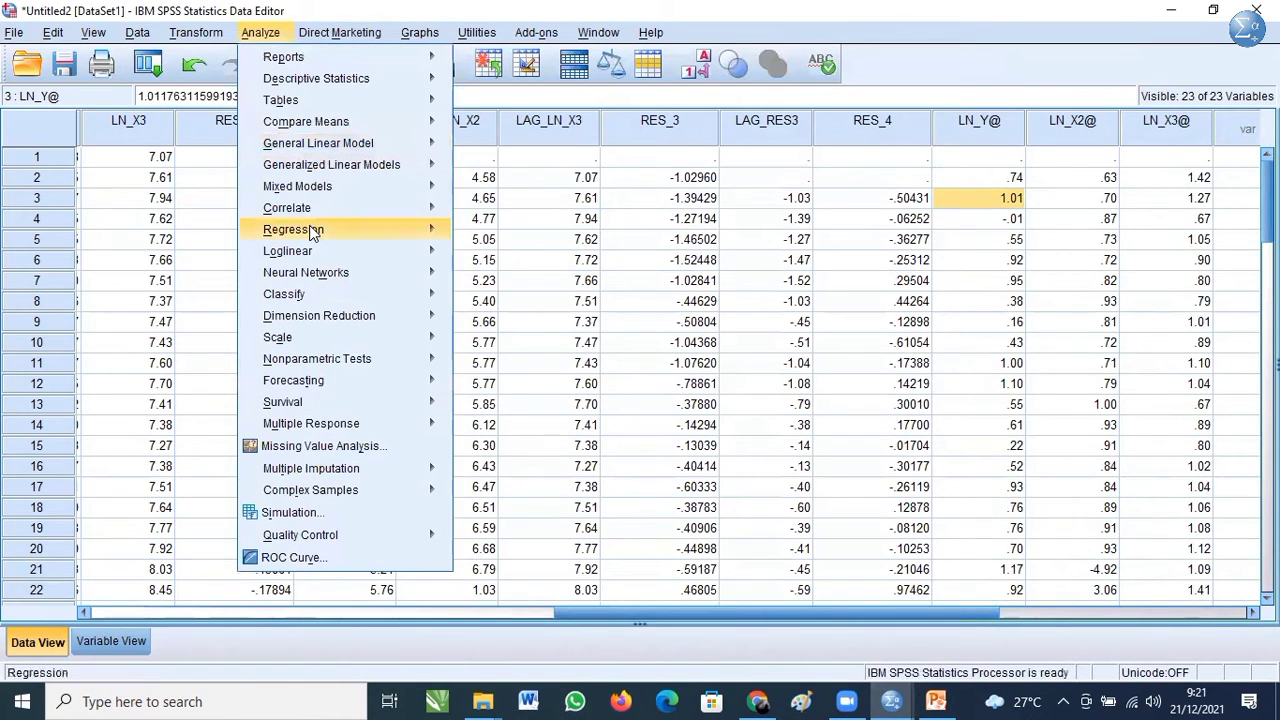
pyautogui.moveTo(308, 230)
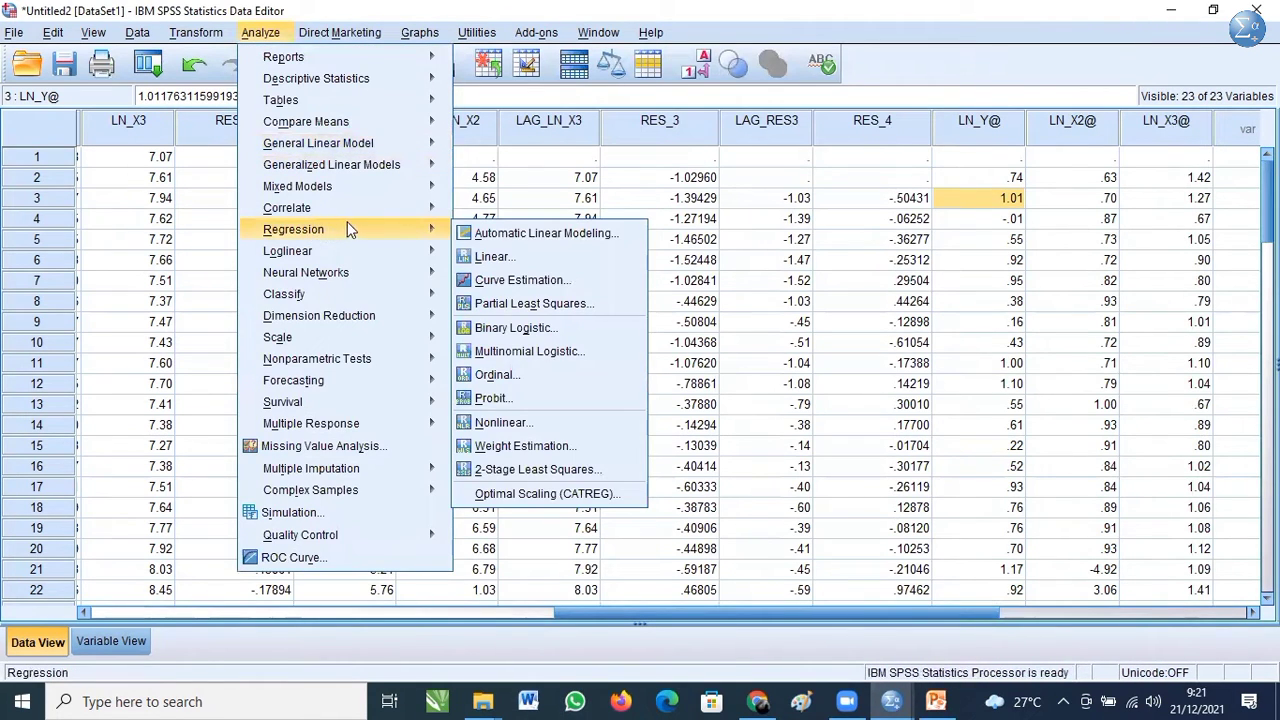
pyautogui.click(493, 257)
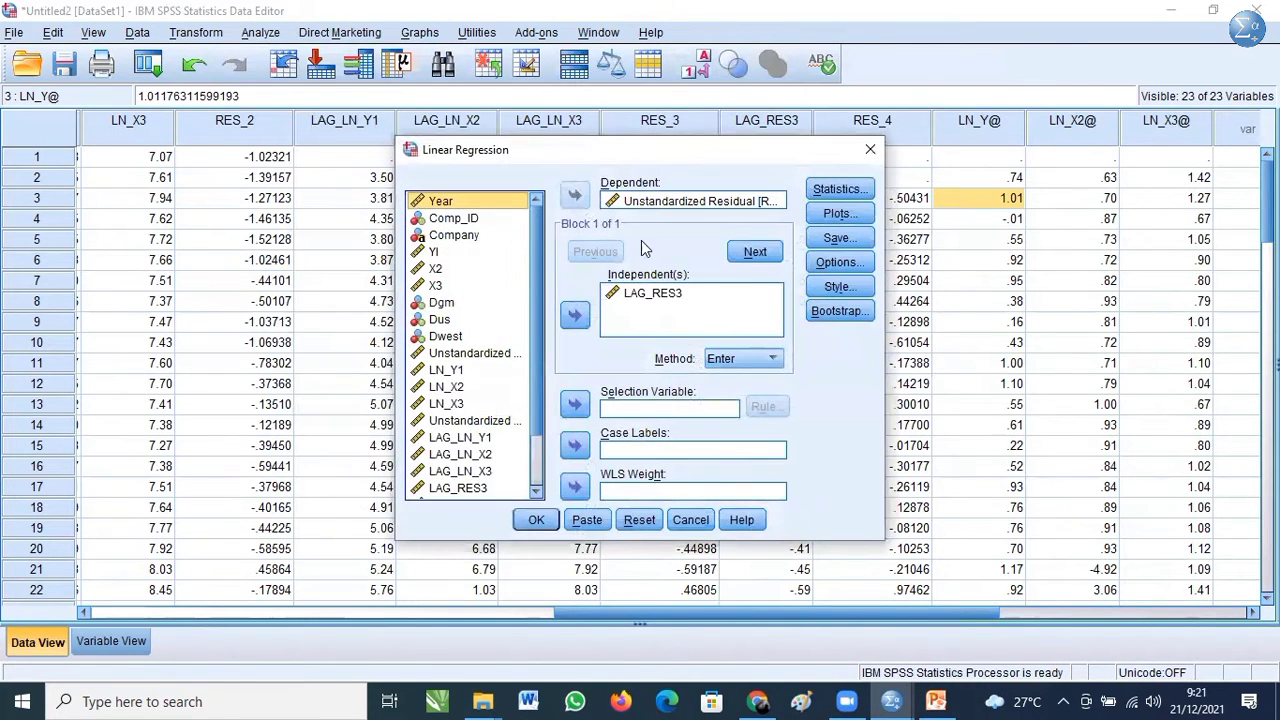
pyautogui.click(652, 202)
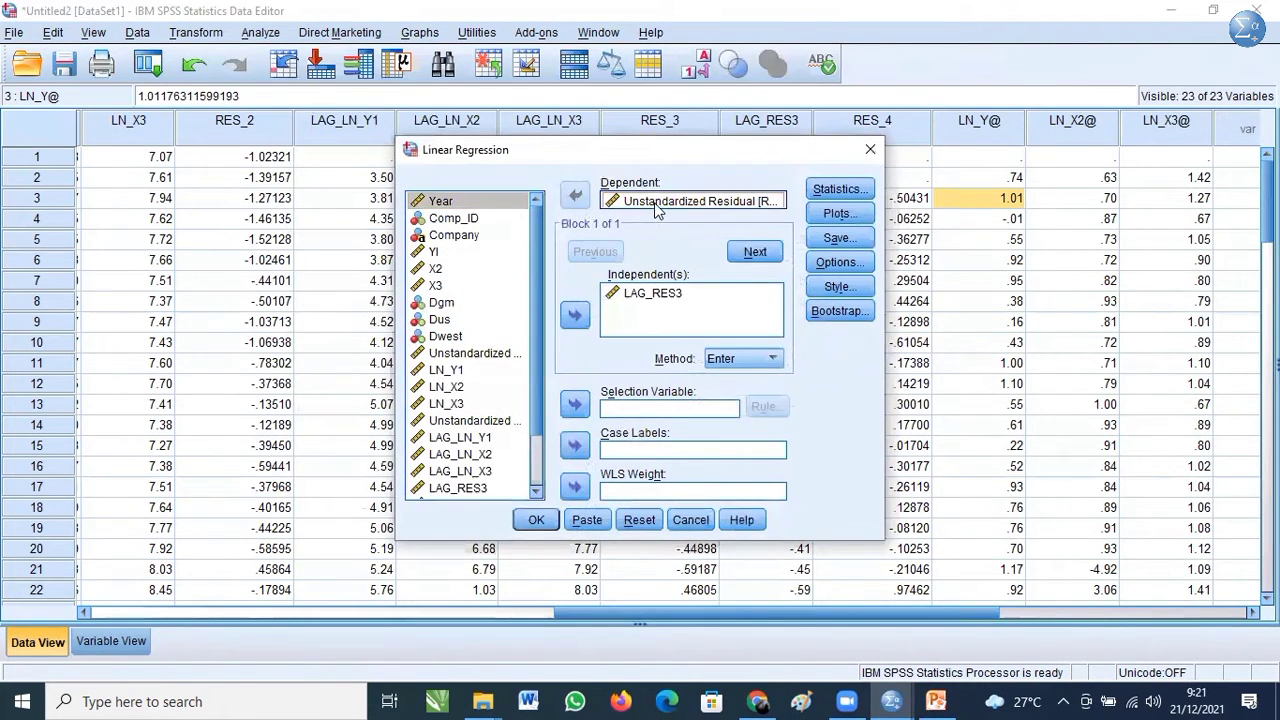
pyautogui.click(574, 194)
pyautogui.scroll(-2, 532, 430)
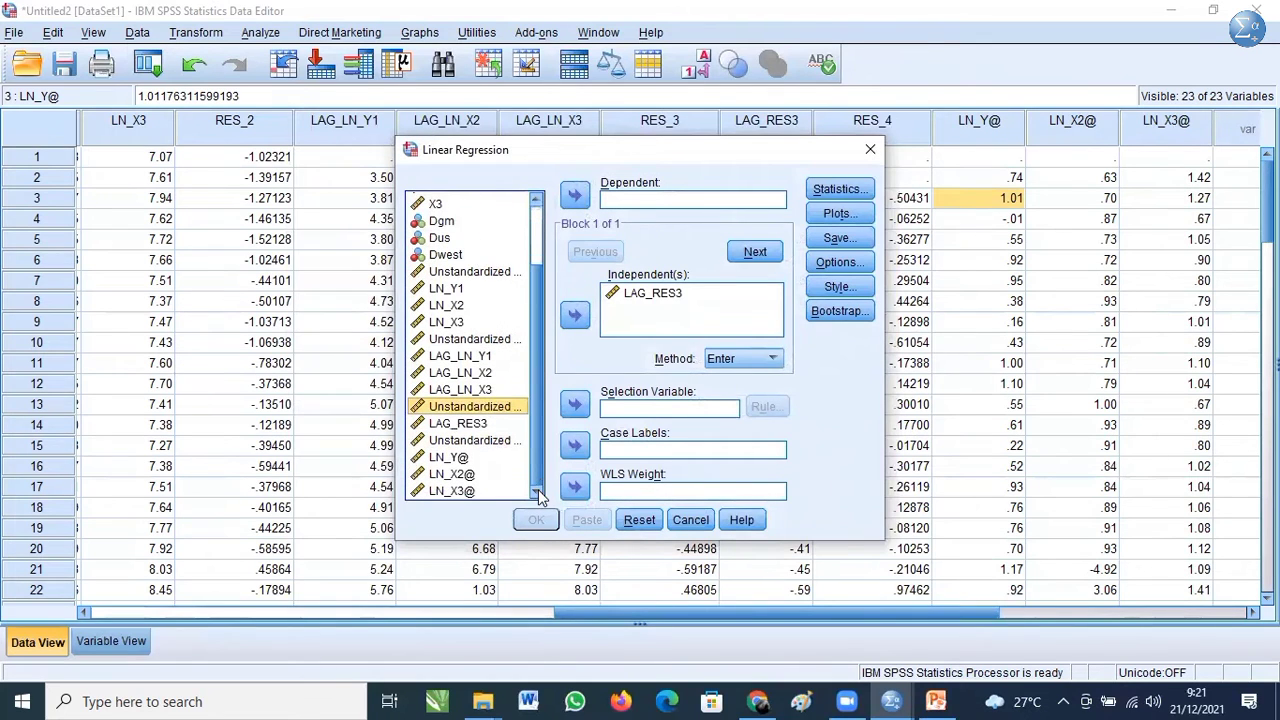
pyautogui.click(448, 457)
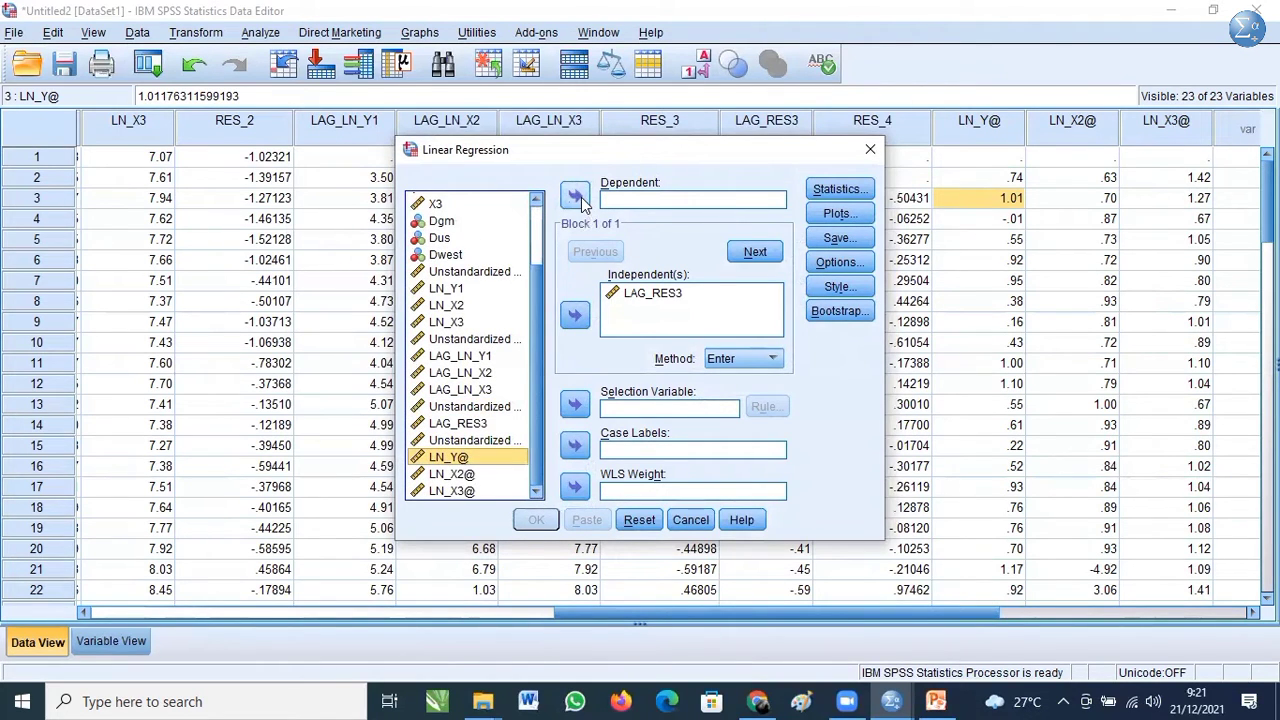
pyautogui.click(578, 197)
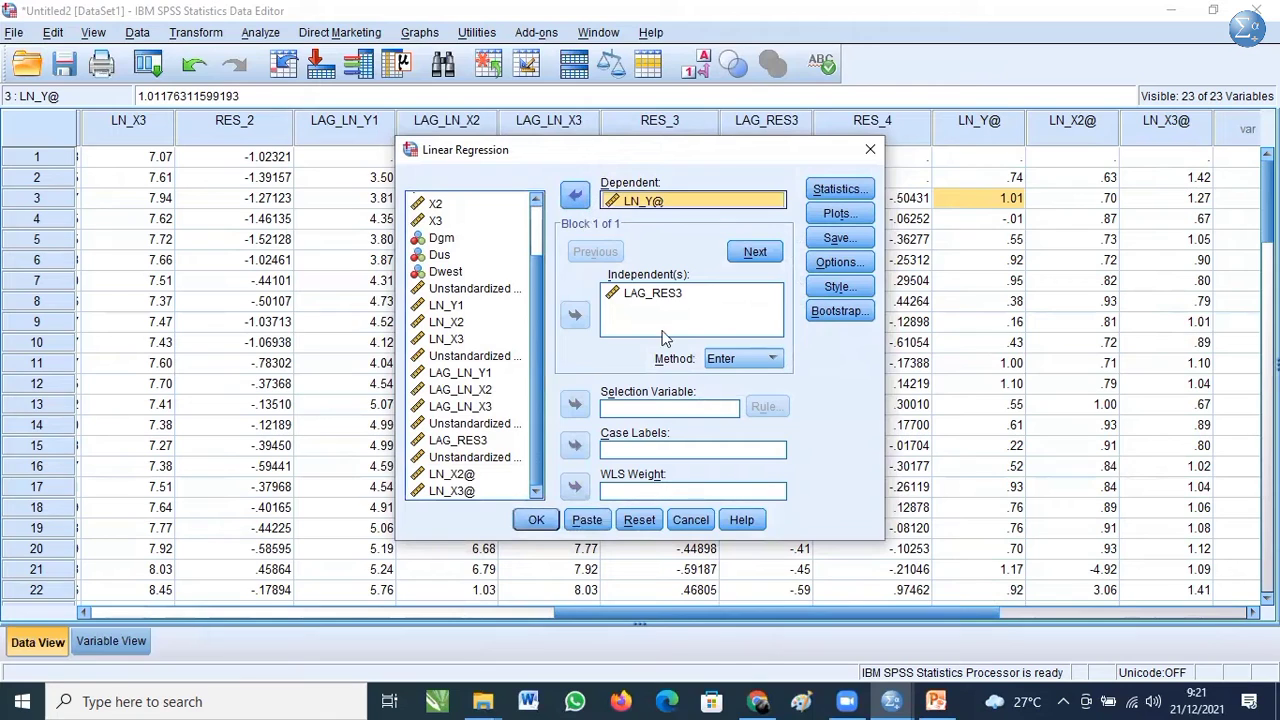
# - Replace LAG_RES3 with LN_X2@ and LN_X3@ as independent variables and run the linear regression
pyautogui.click(645, 297)
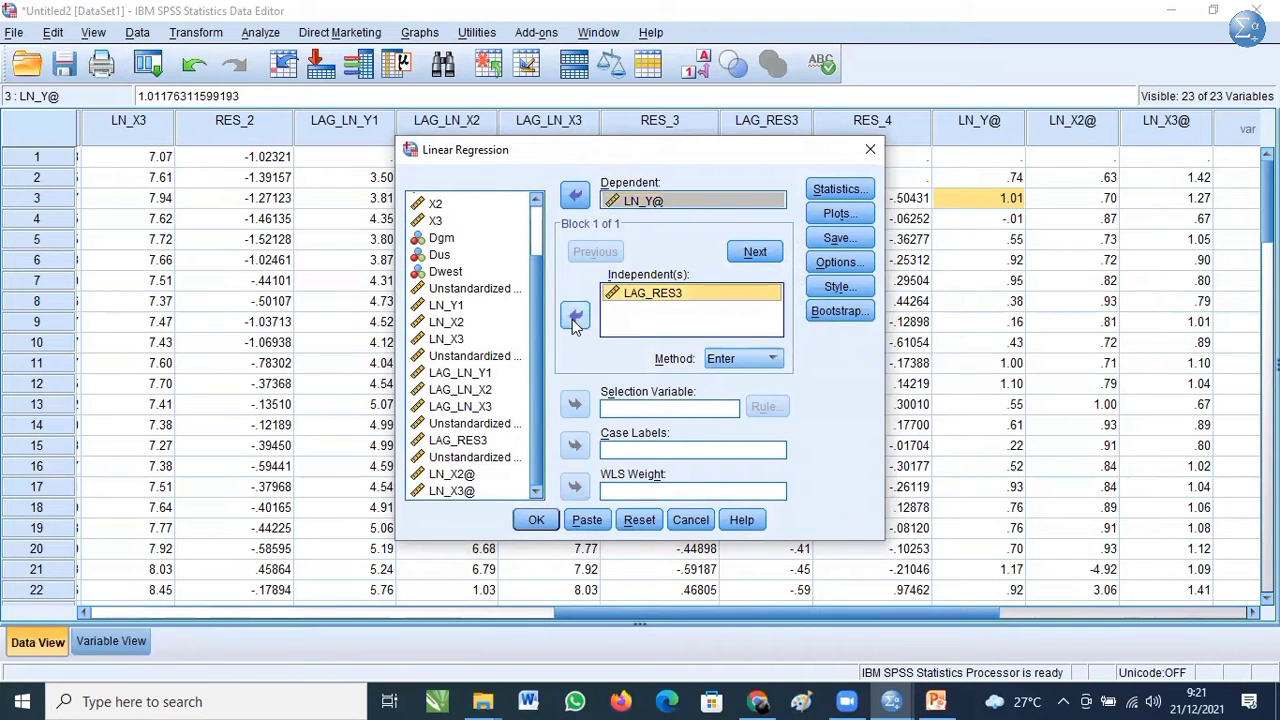
pyautogui.click(575, 315)
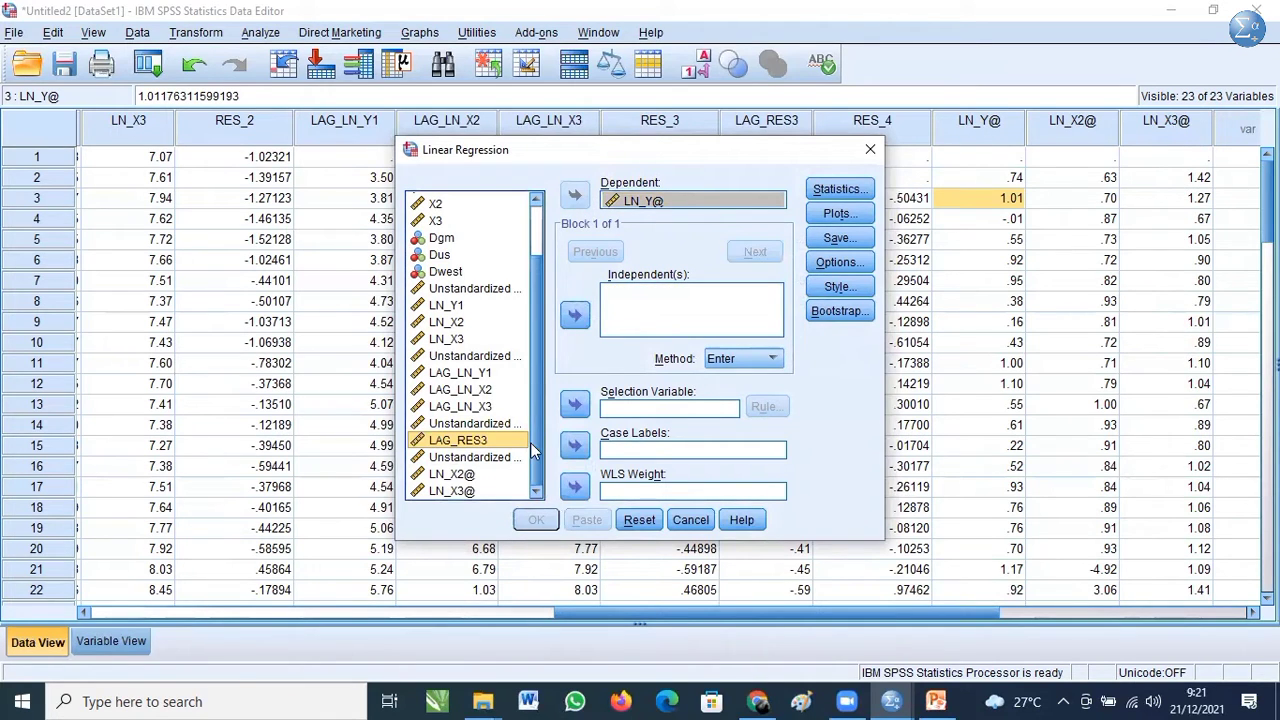
pyautogui.click(455, 477)
pyautogui.click(575, 315)
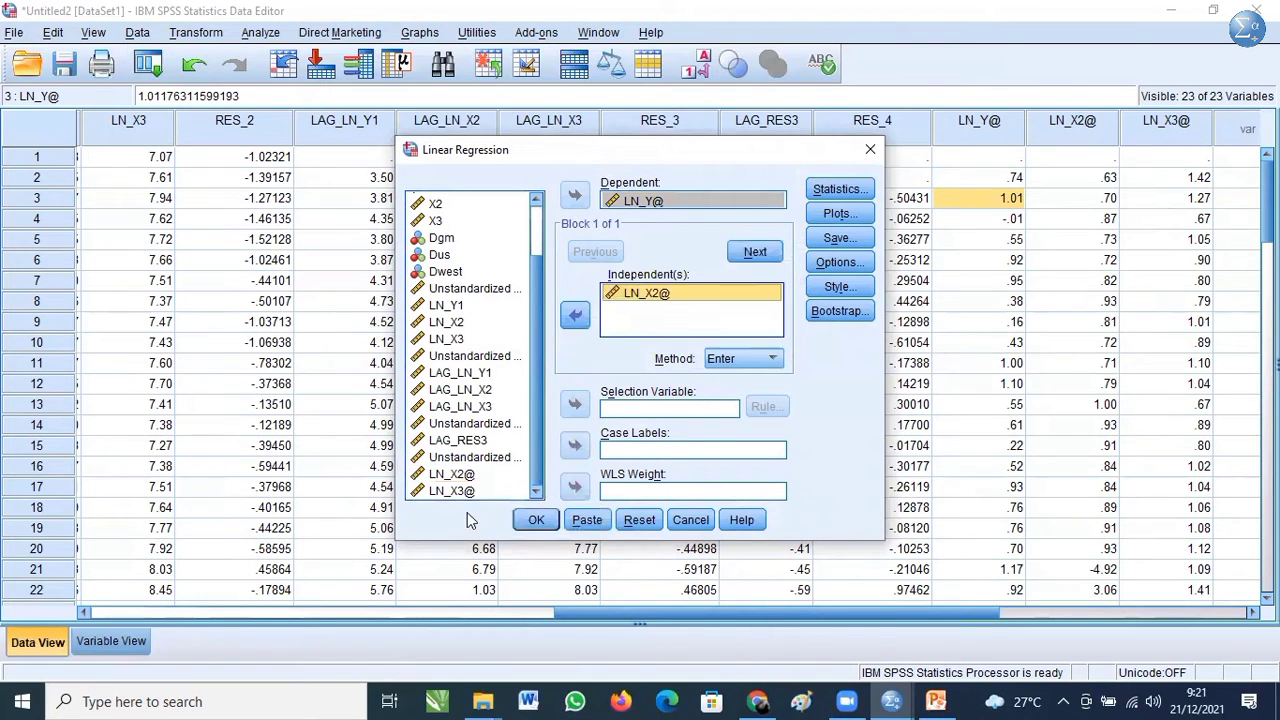
pyautogui.click(465, 491)
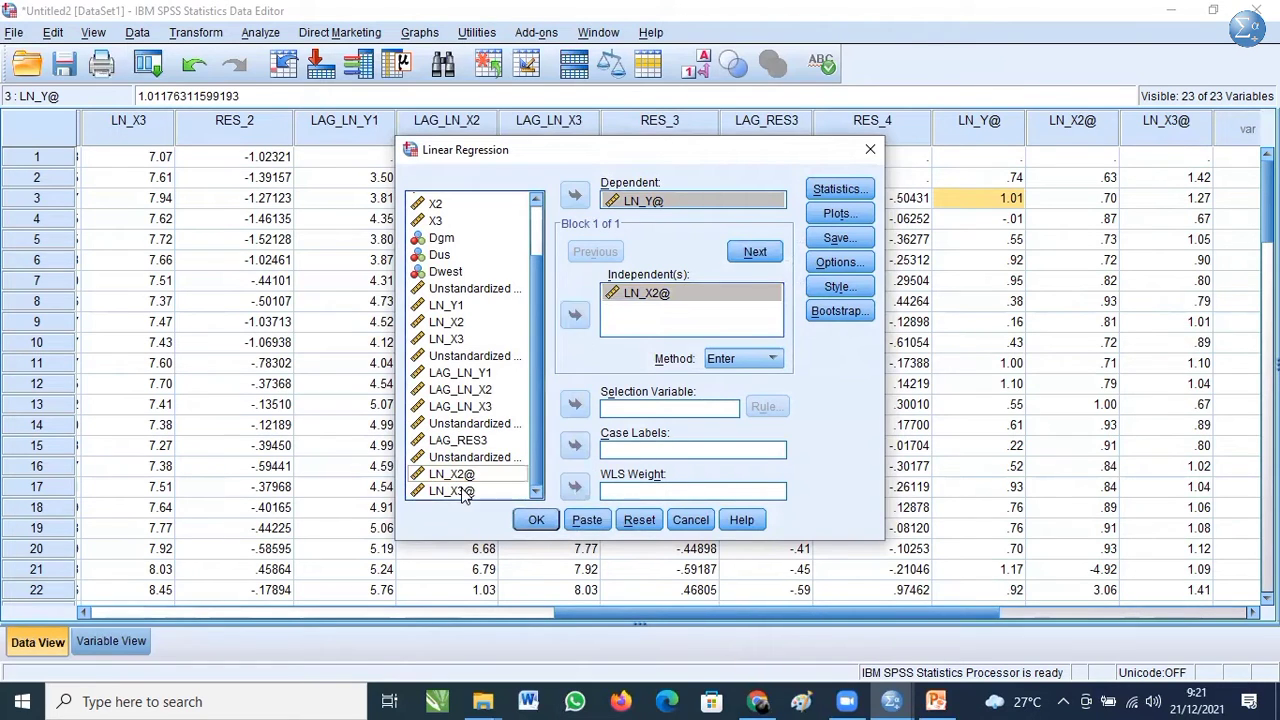
pyautogui.click(575, 315)
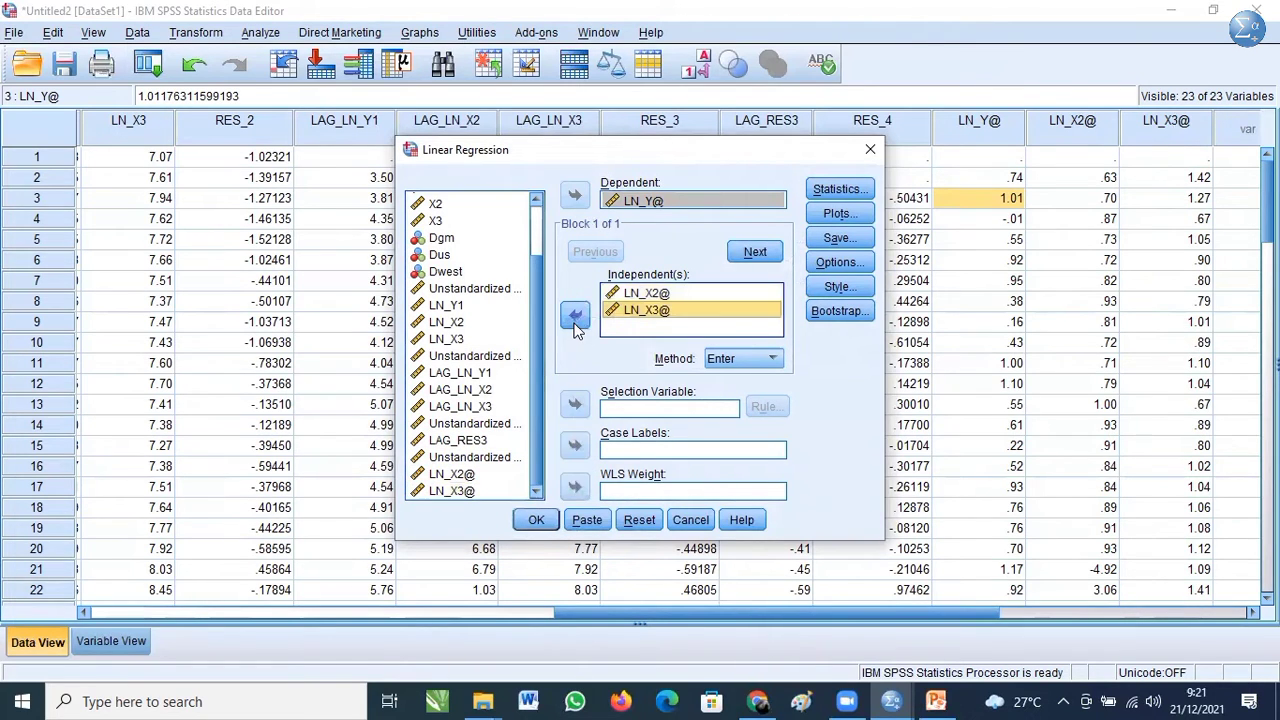
pyautogui.click(537, 520)
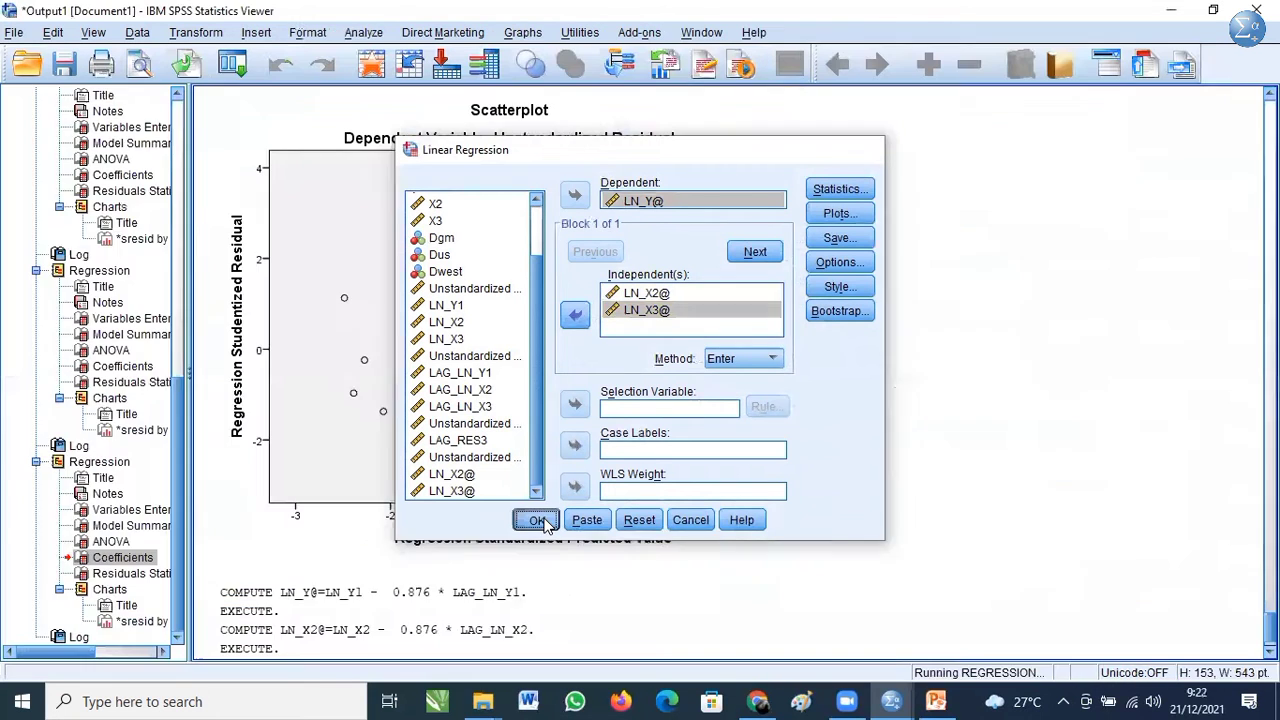
# - Return to the dataset and open the nonparametric Runs Test setup
pyautogui.moveTo(897, 700)
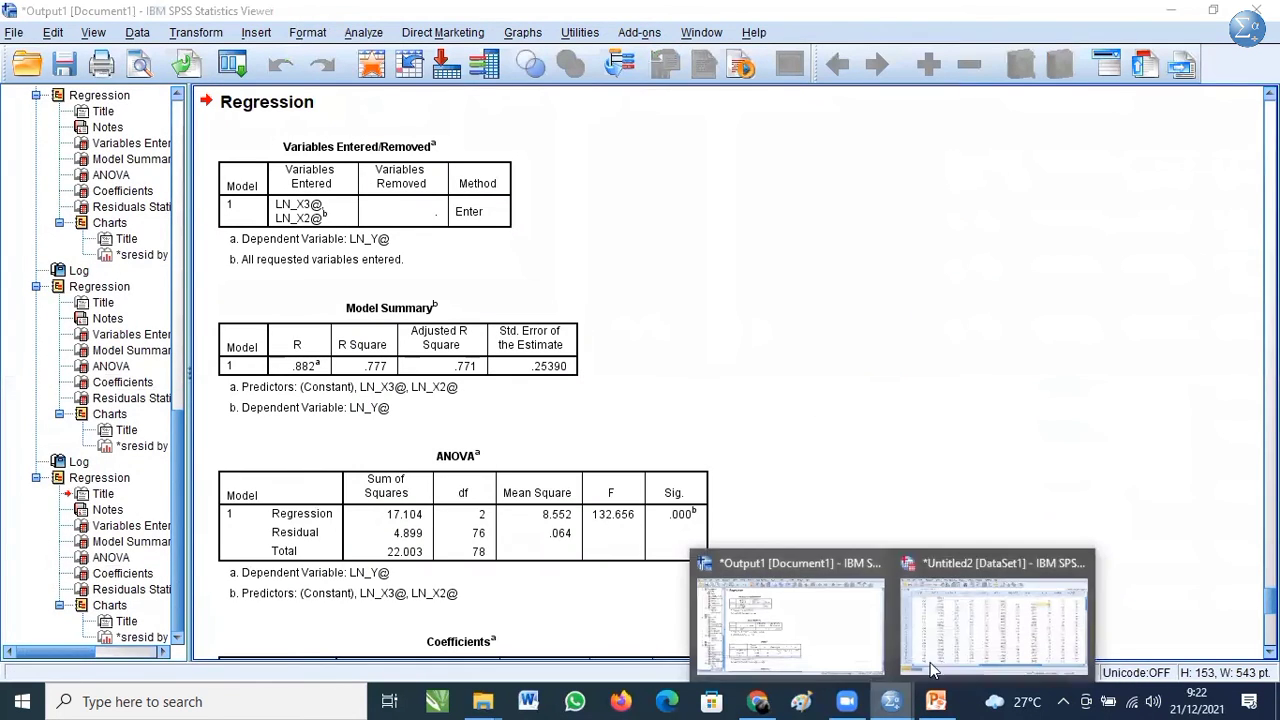
pyautogui.click(968, 638)
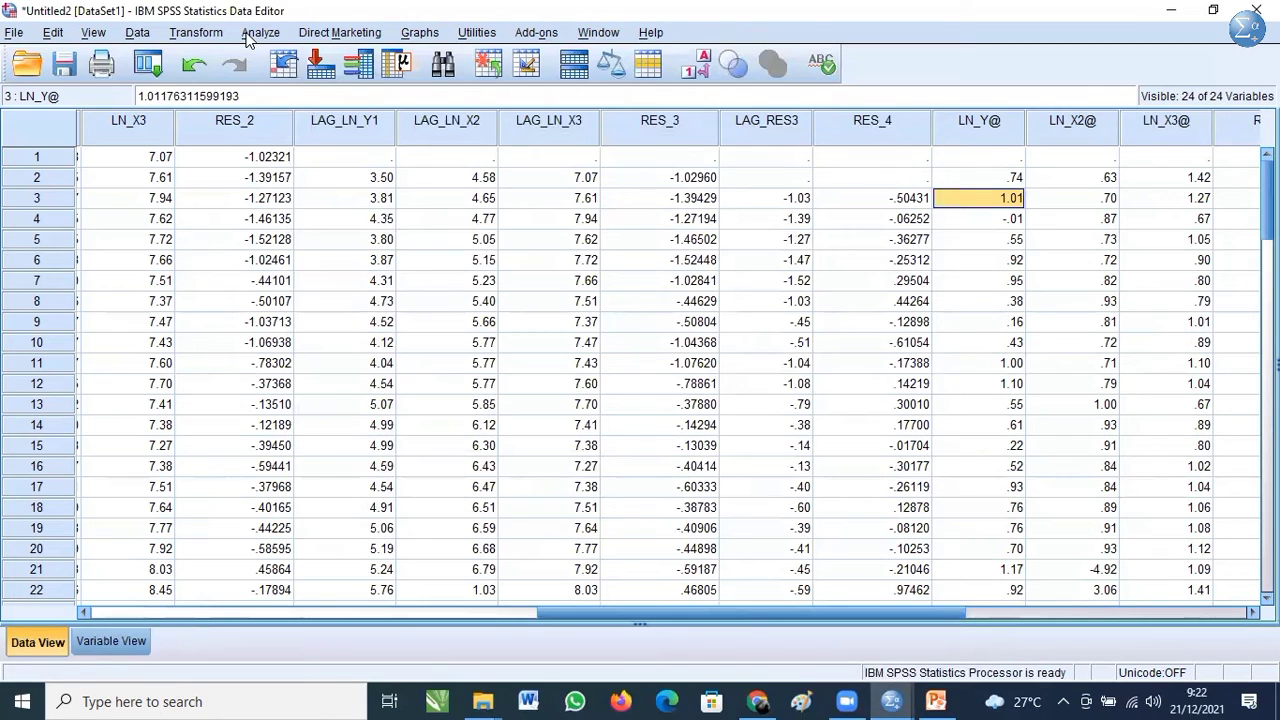
pyautogui.click(247, 35)
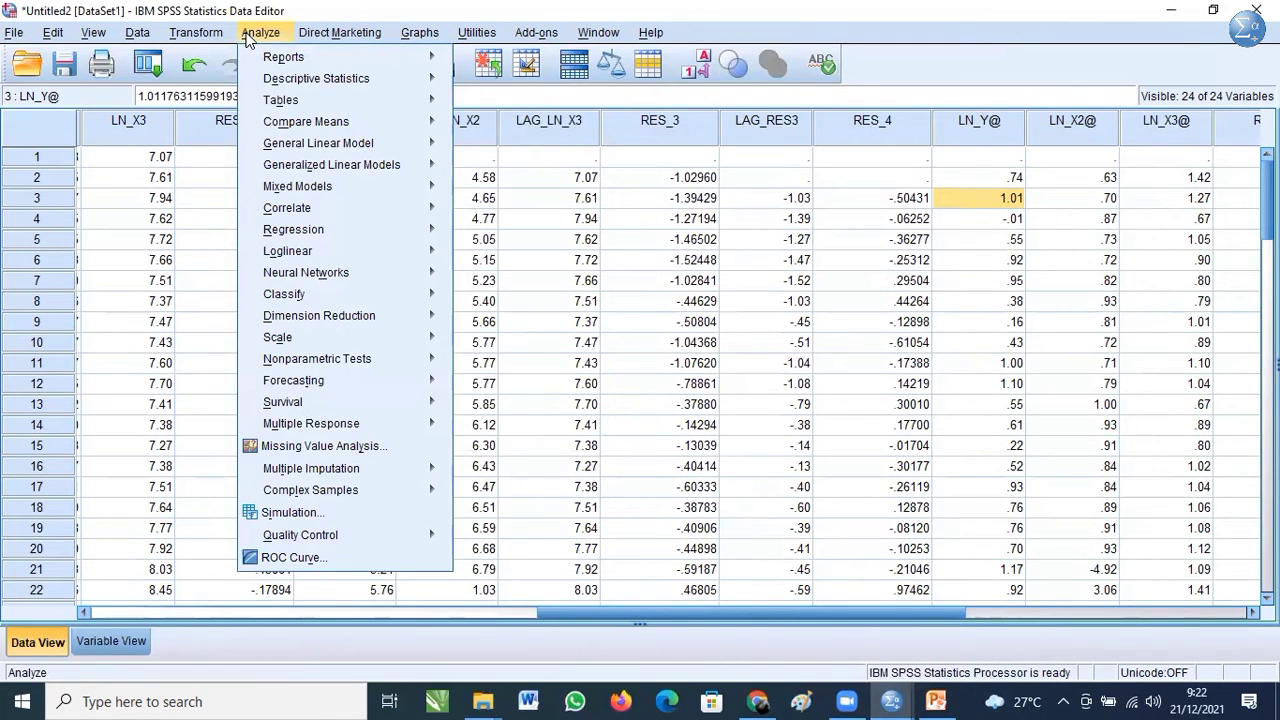
pyautogui.moveTo(330, 272)
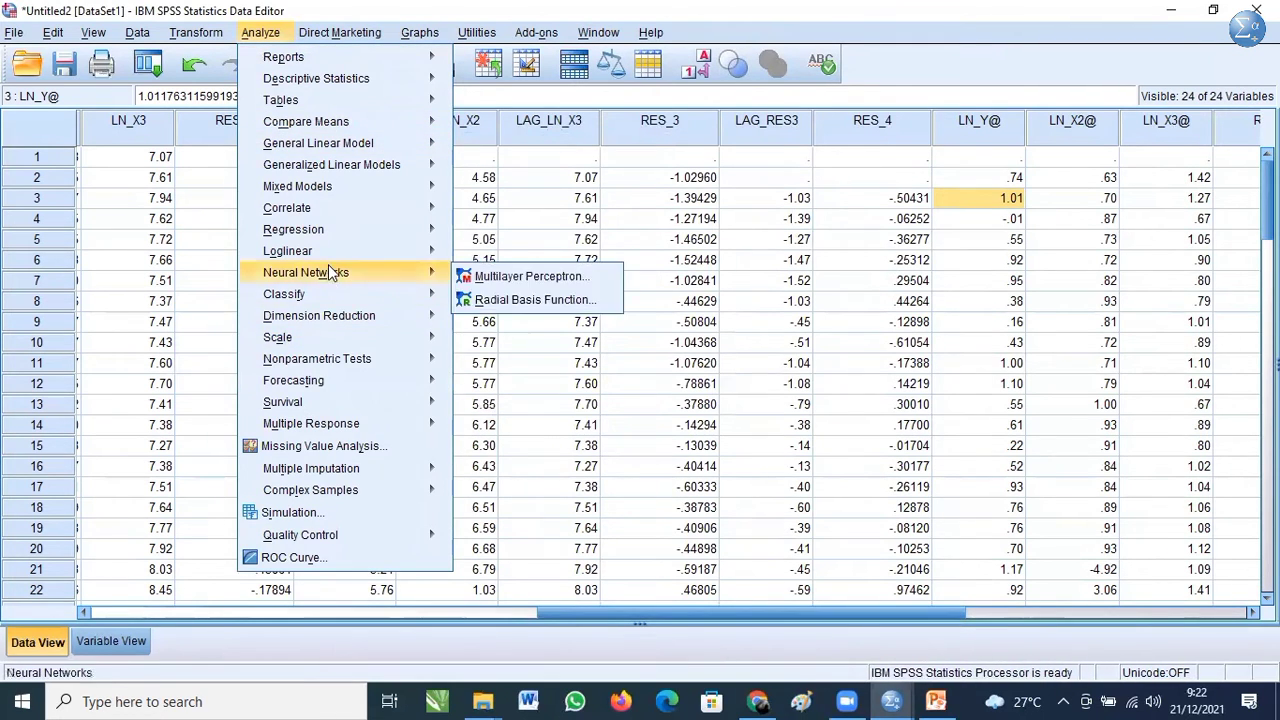
pyautogui.moveTo(326, 357)
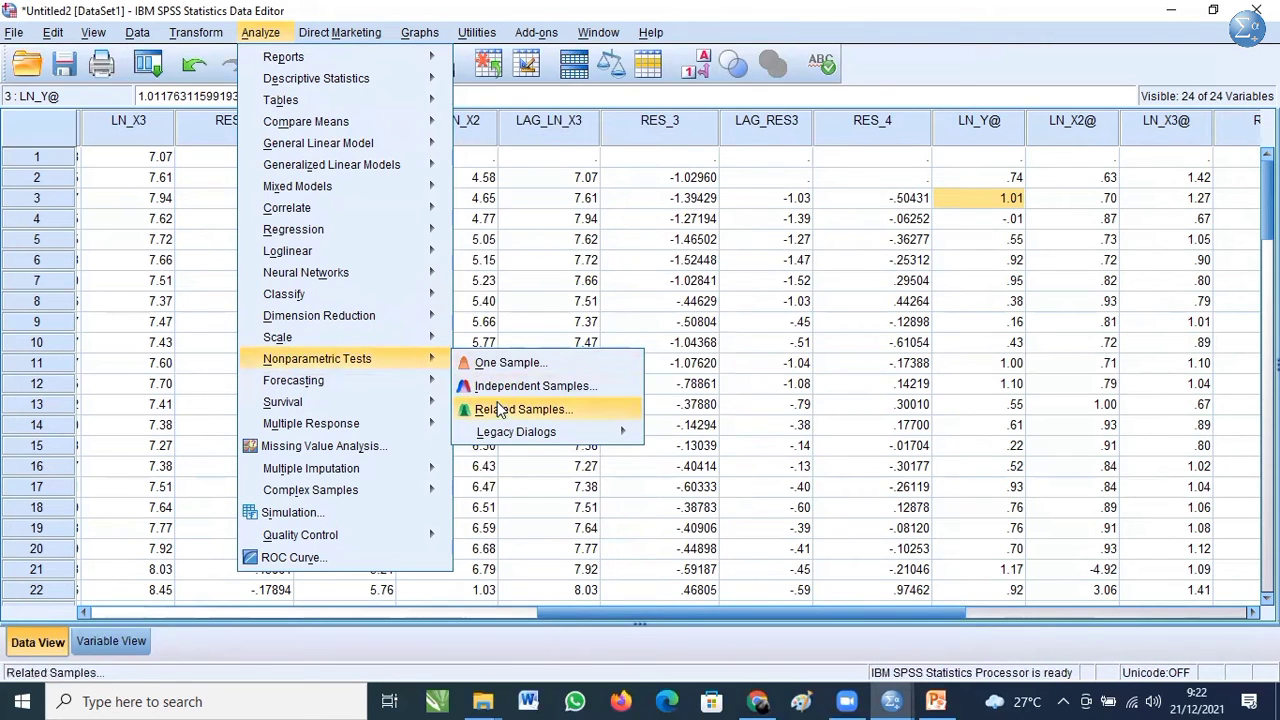
pyautogui.moveTo(624, 431)
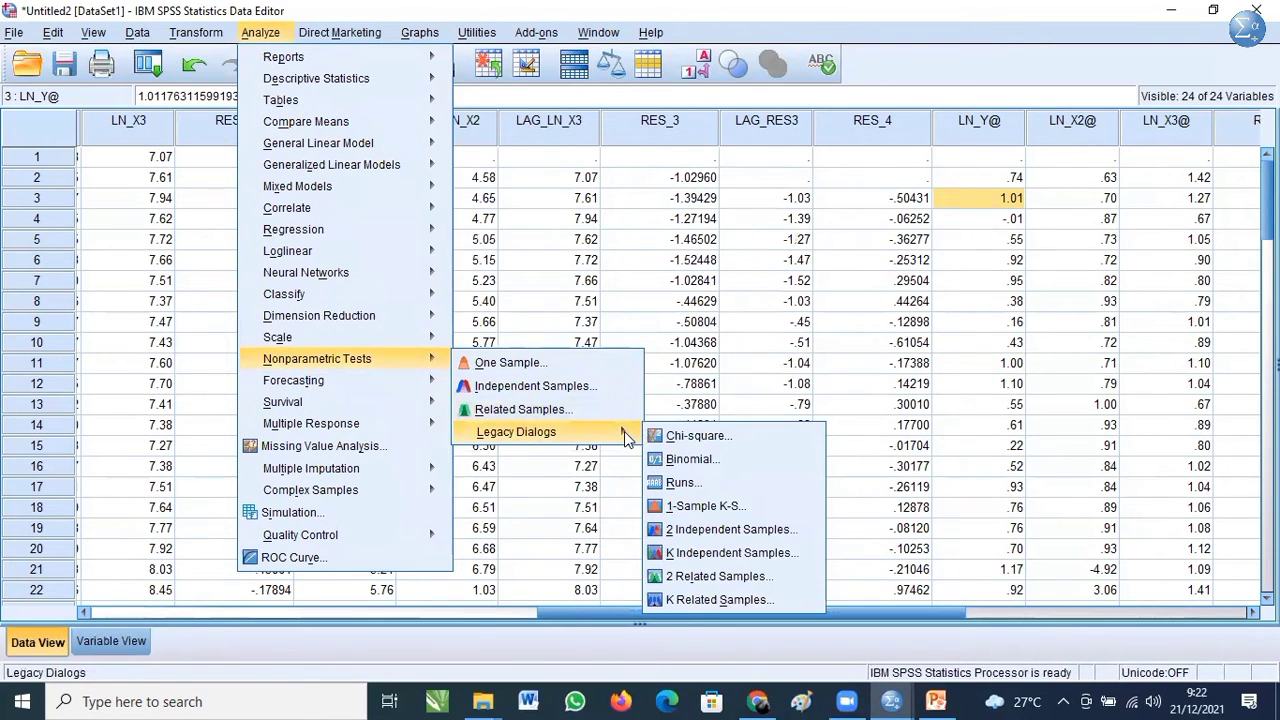
pyautogui.click(697, 482)
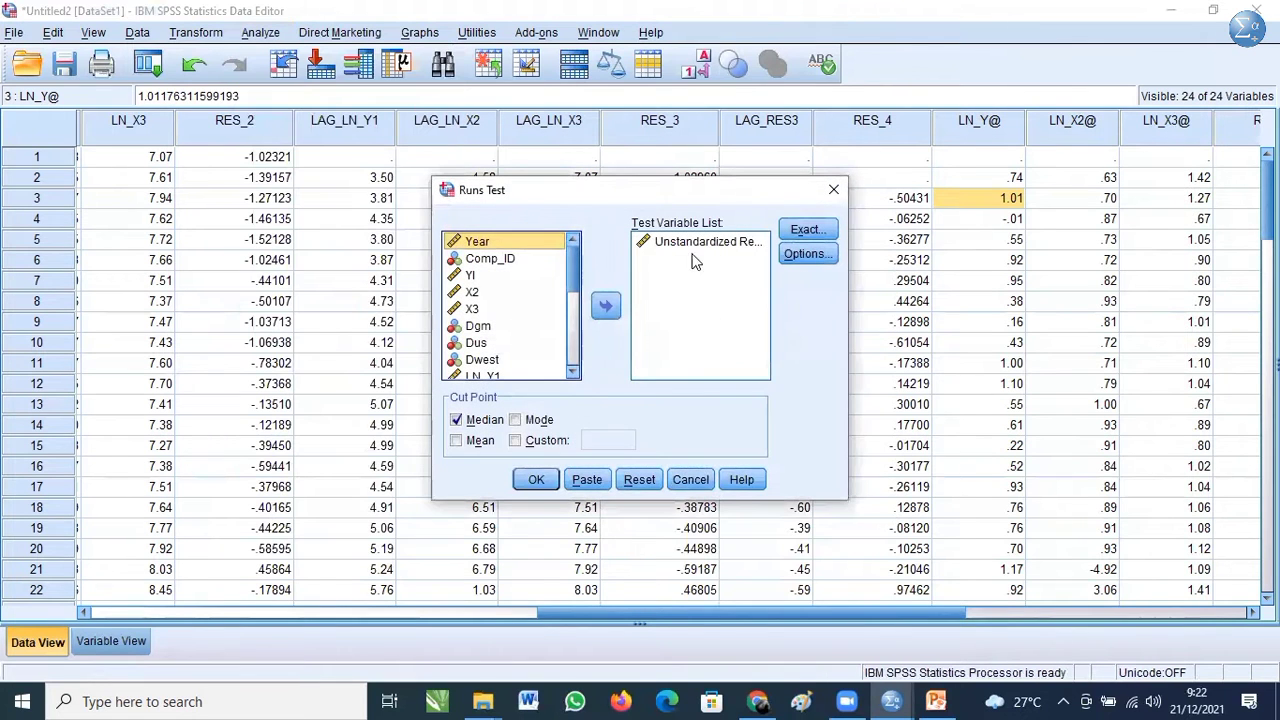
# - Replace the tested variable with the newest unstandardized residual and run the Runs Test with the median as cut point
pyautogui.click(699, 242)
pyautogui.click(607, 307)
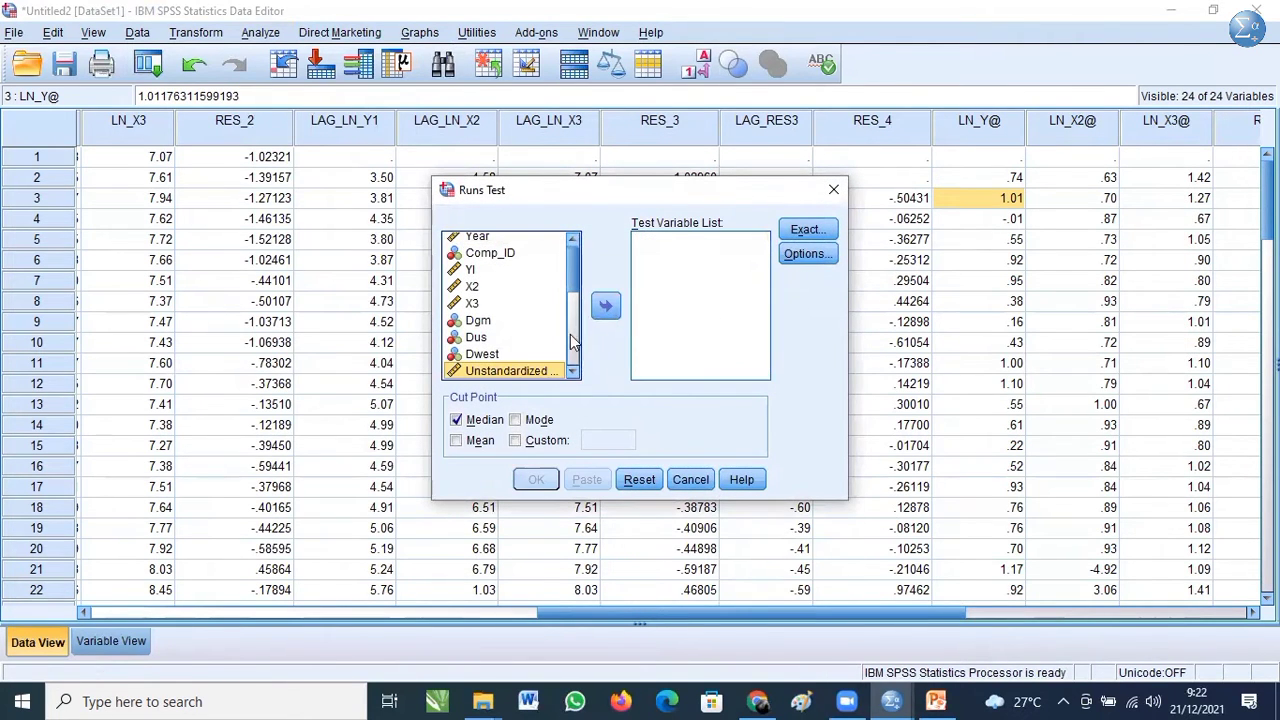
pyautogui.scroll(-5, 574, 345)
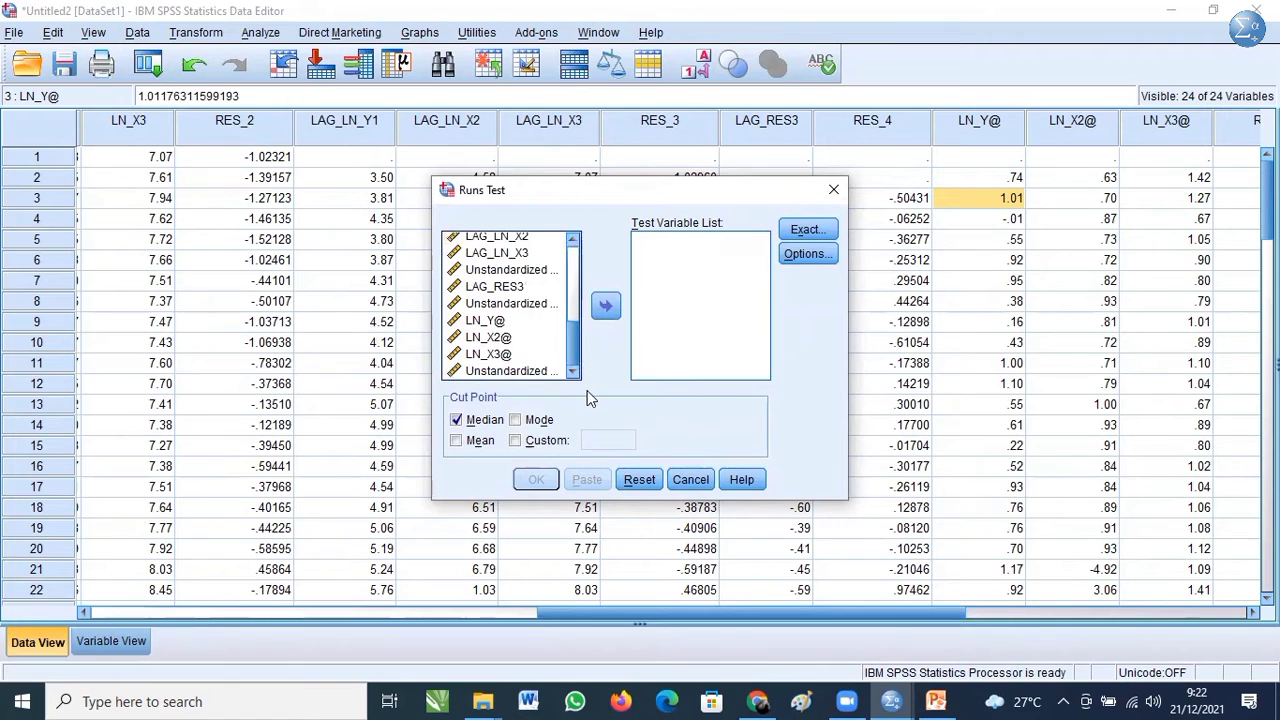
pyautogui.click(542, 372)
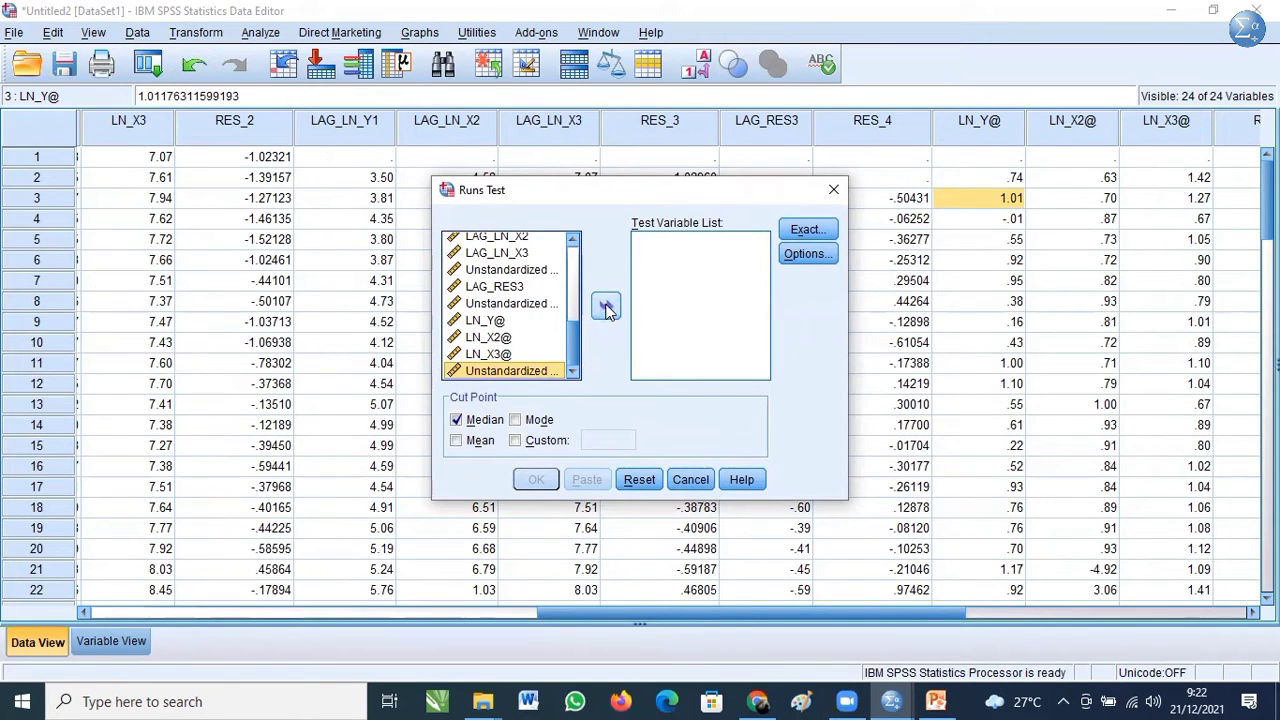
pyautogui.click(606, 306)
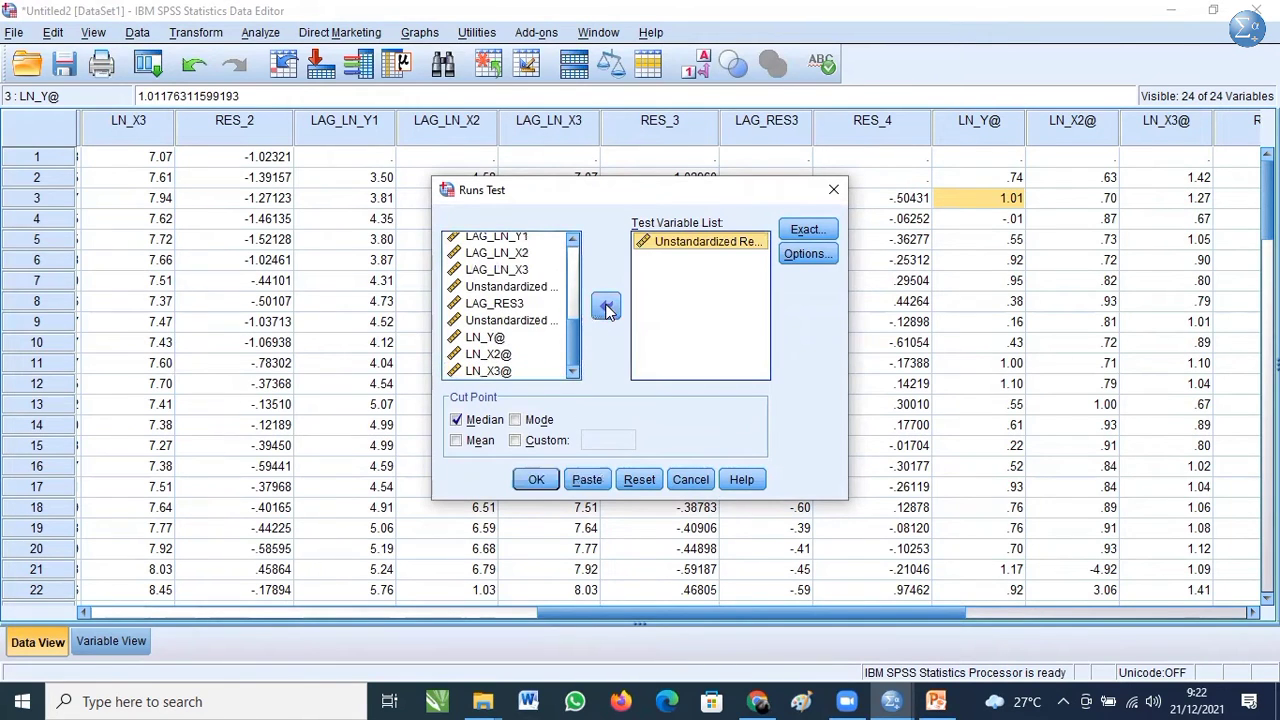
pyautogui.click(536, 481)
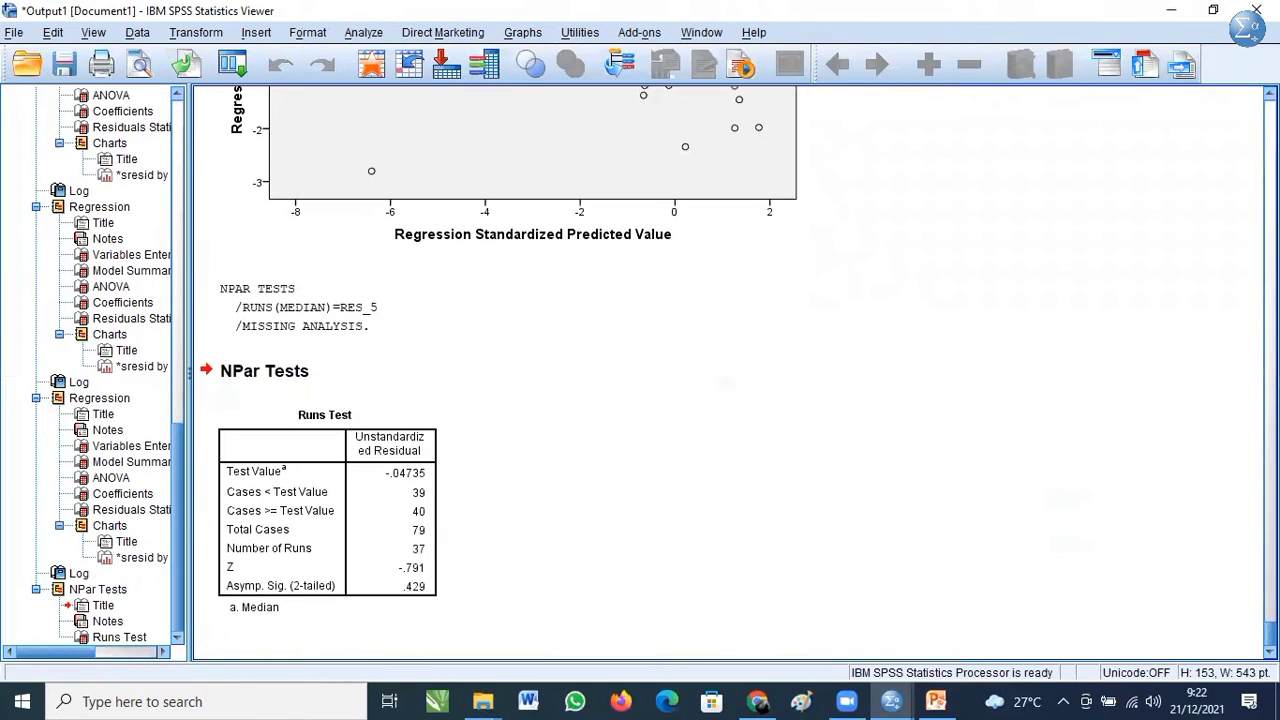
pyautogui.click(387, 517)
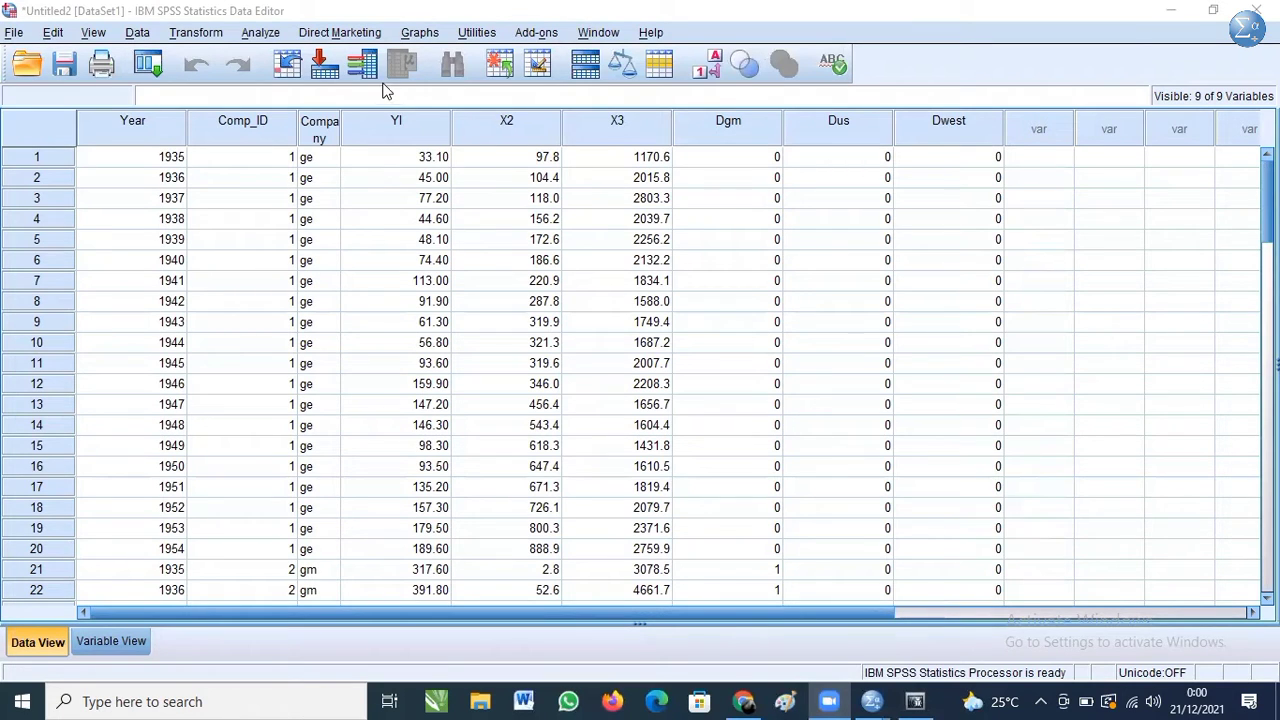
# - Set up a linear regression with YI as dependent variable and X2 and X3 as independent variables
pyautogui.click(262, 33)
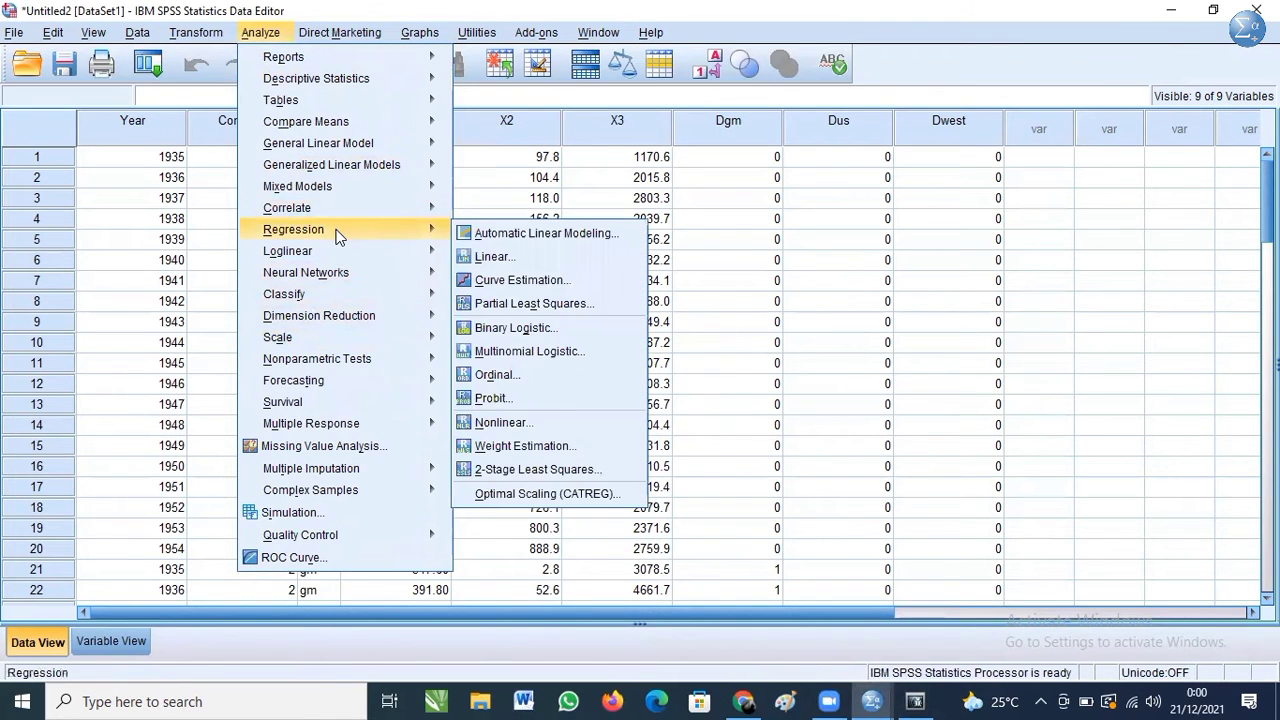
pyautogui.moveTo(424, 242)
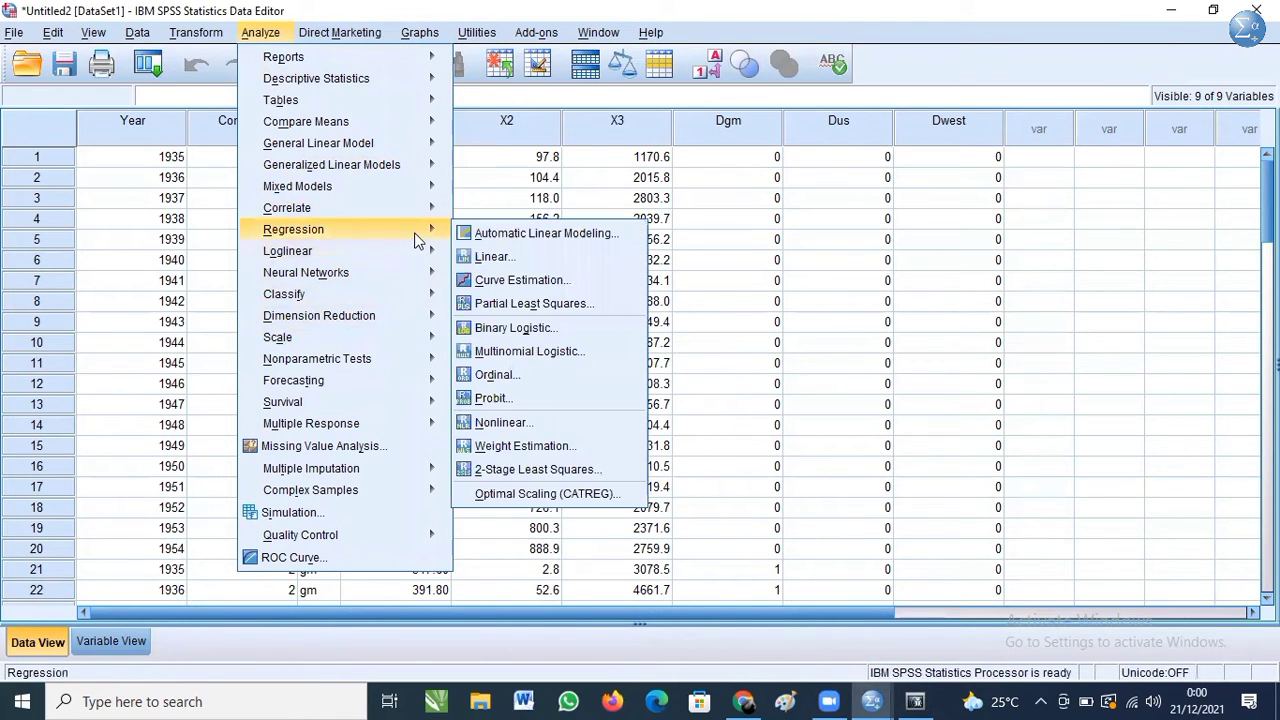
pyautogui.click(491, 258)
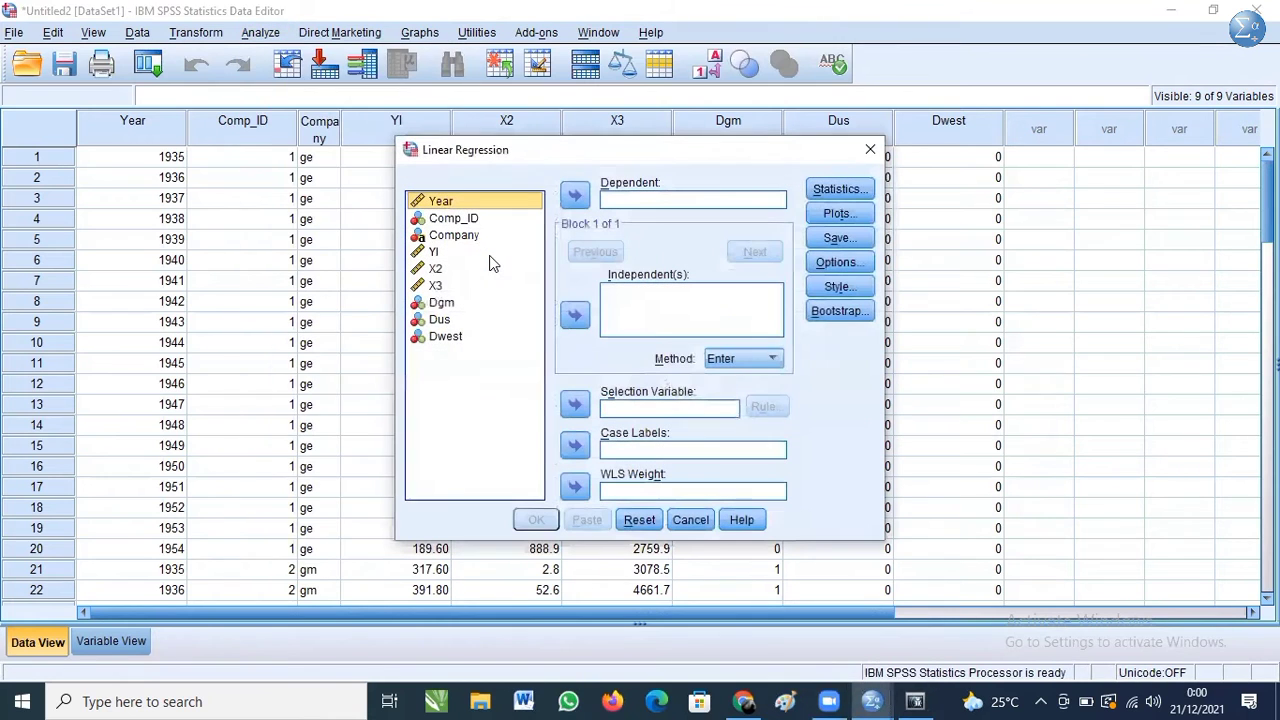
pyautogui.click(429, 253)
pyautogui.click(575, 195)
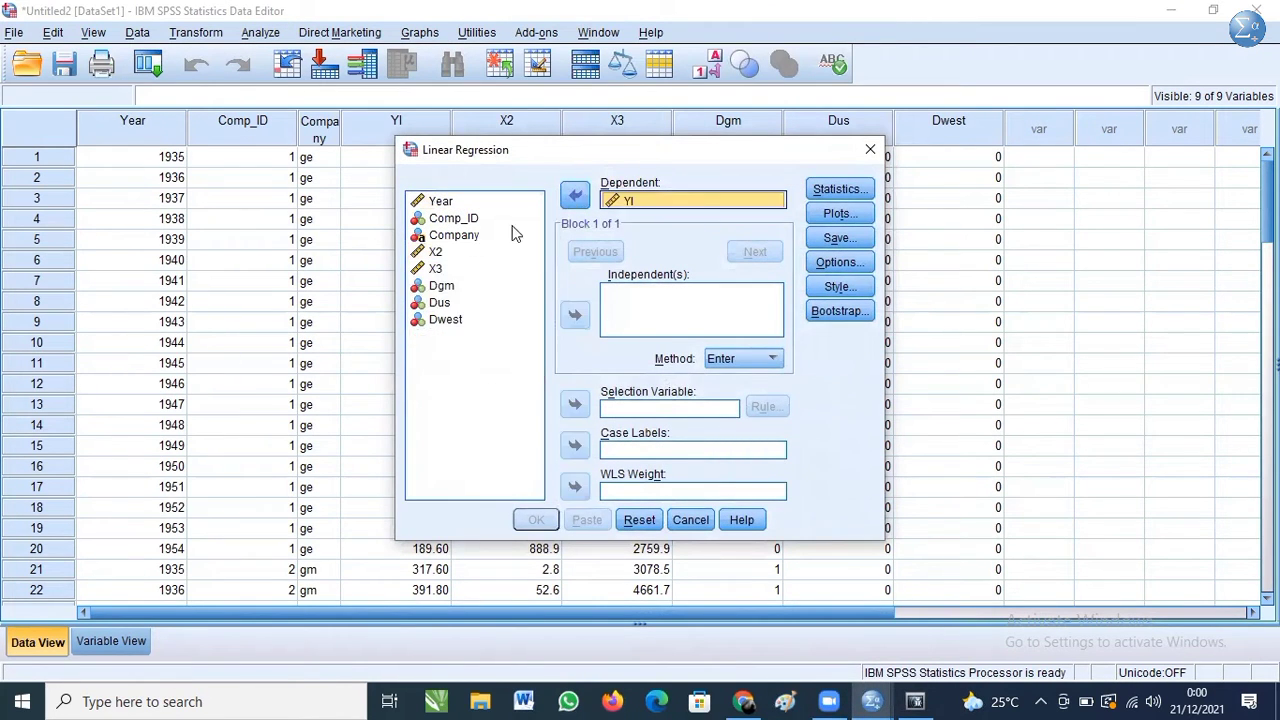
pyautogui.click(424, 253)
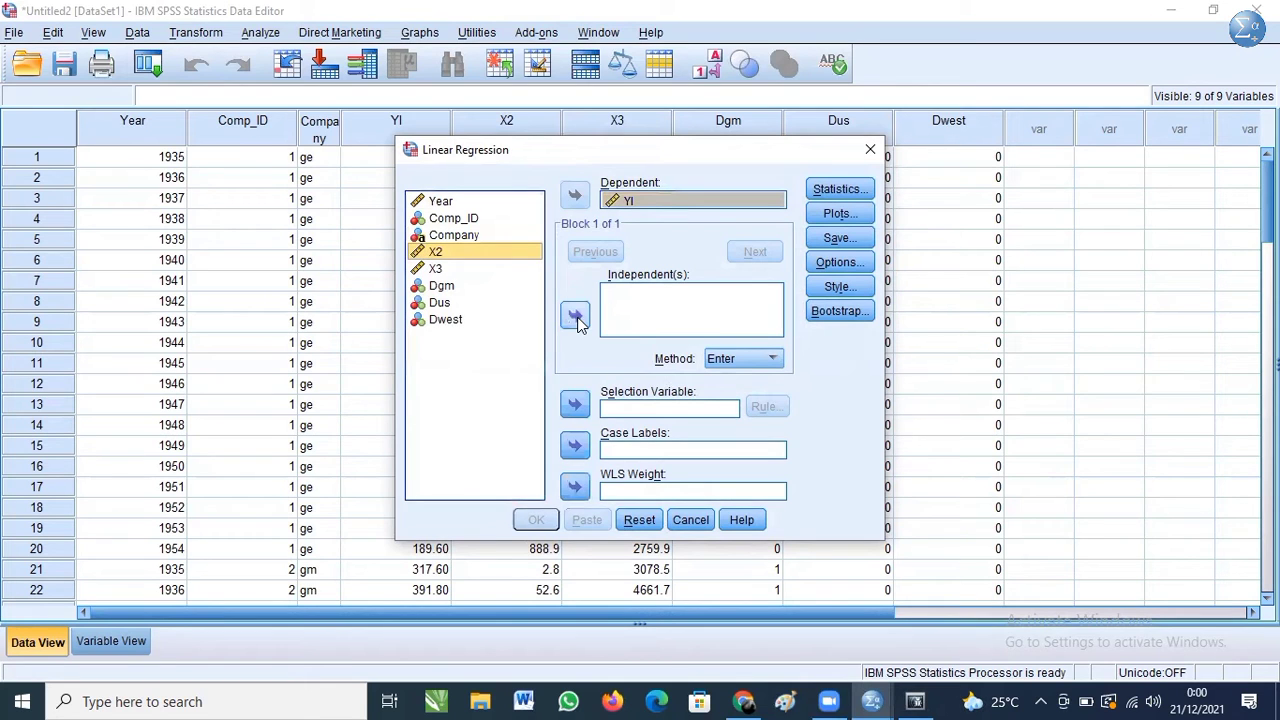
pyautogui.click(575, 315)
pyautogui.click(436, 268)
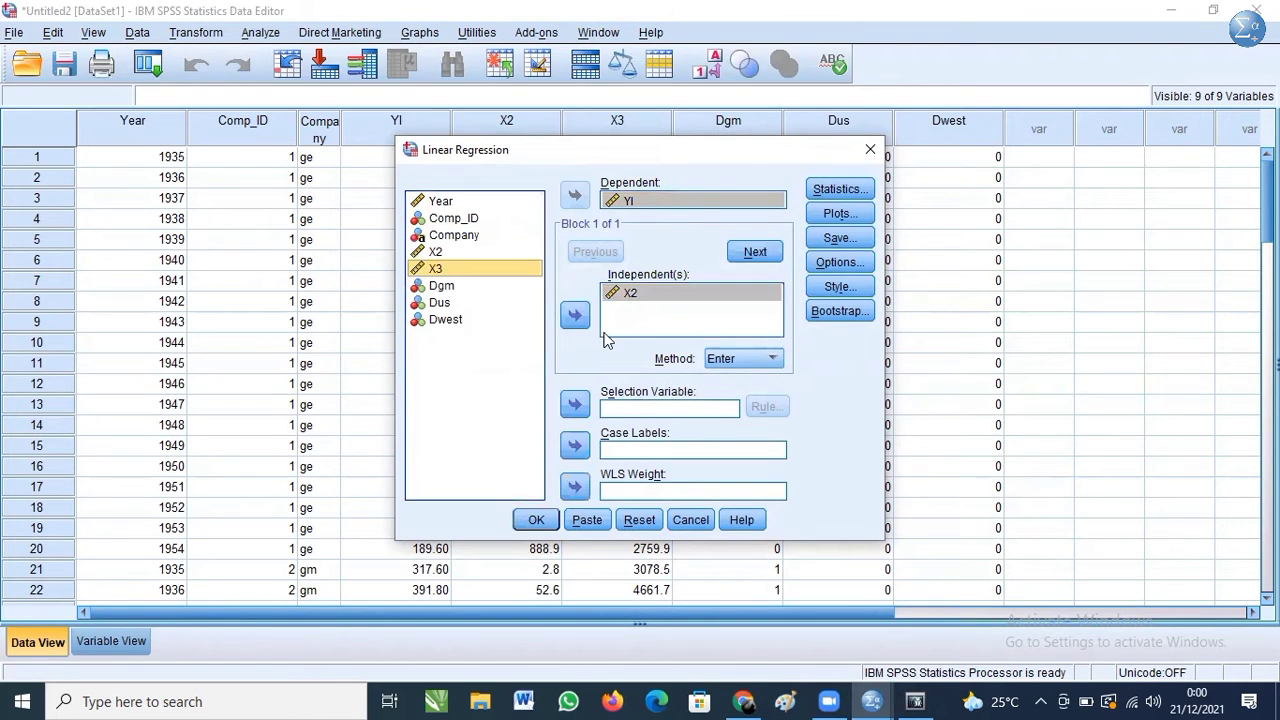
pyautogui.click(576, 316)
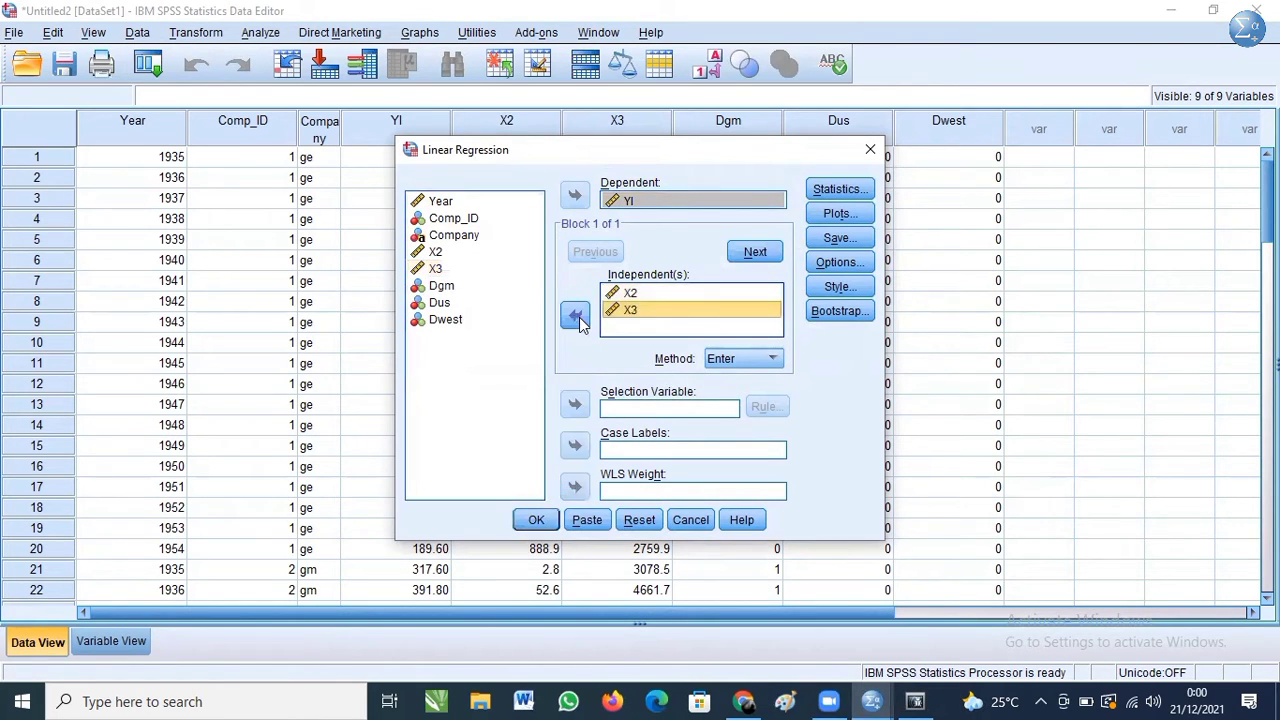
# - Choose to save the unstandardized residuals and run the regression of YI on X2 and X3
pyautogui.click(850, 238)
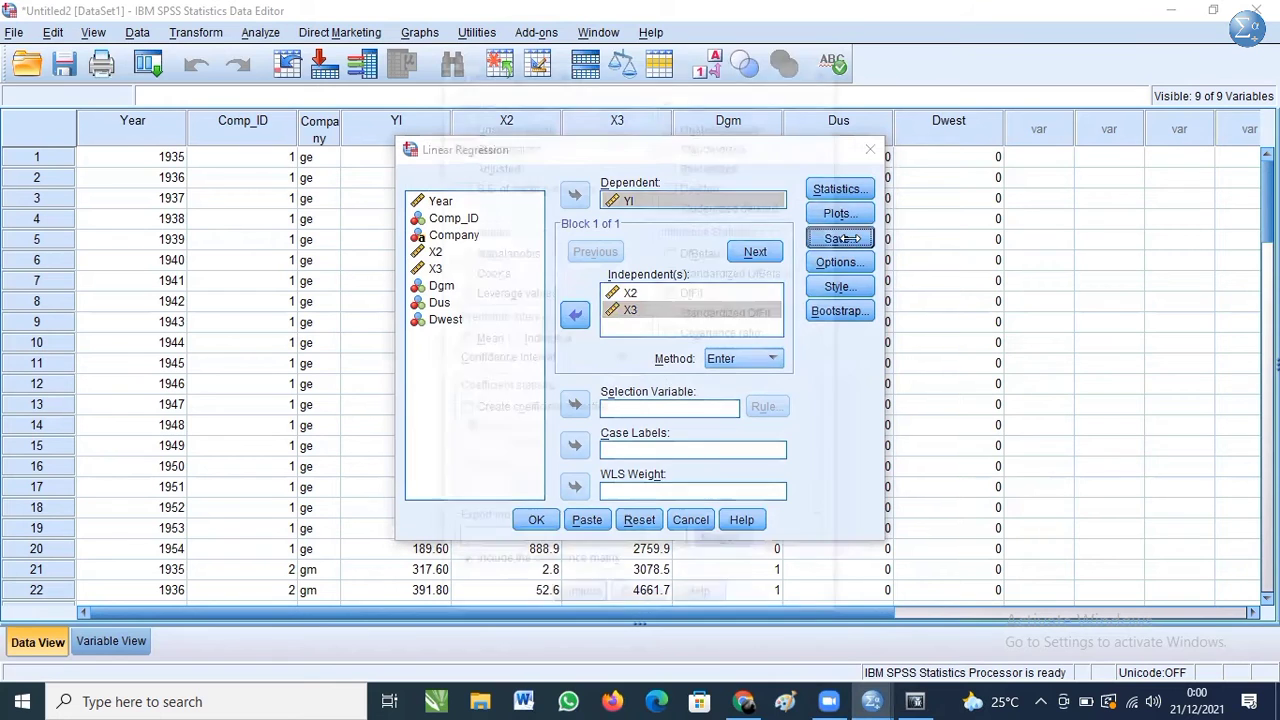
pyautogui.click(718, 125)
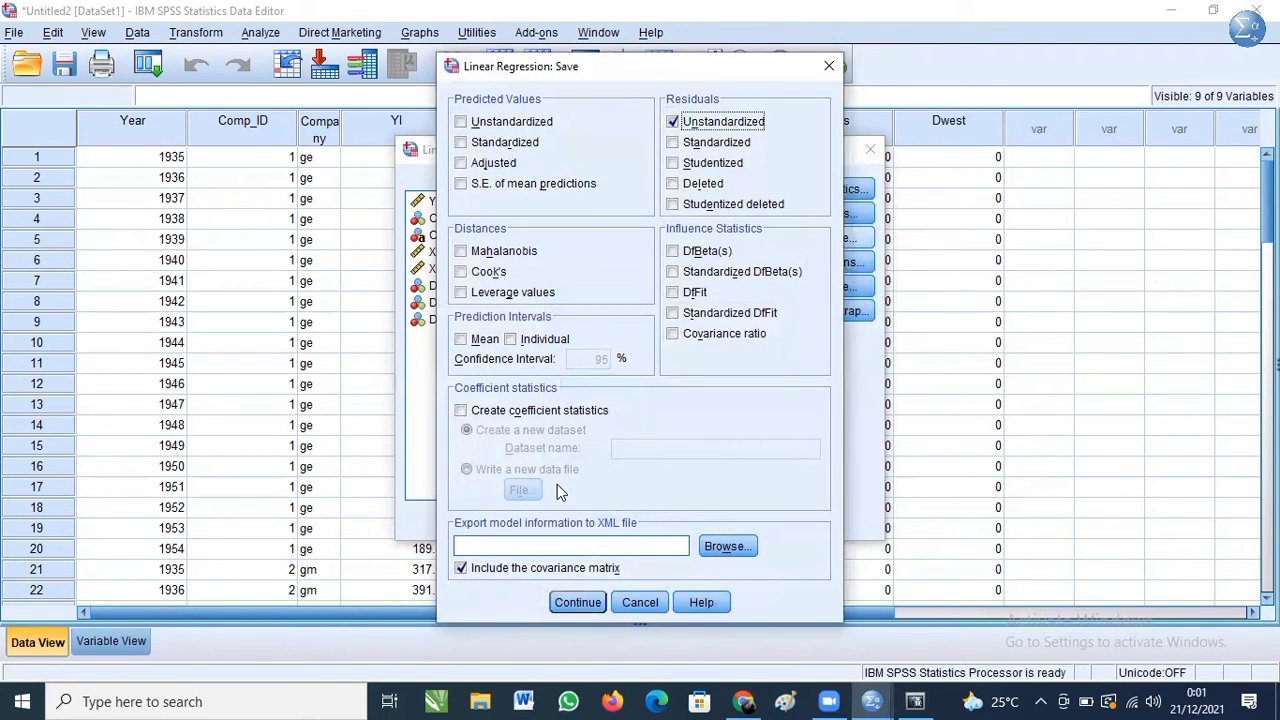
pyautogui.click(574, 602)
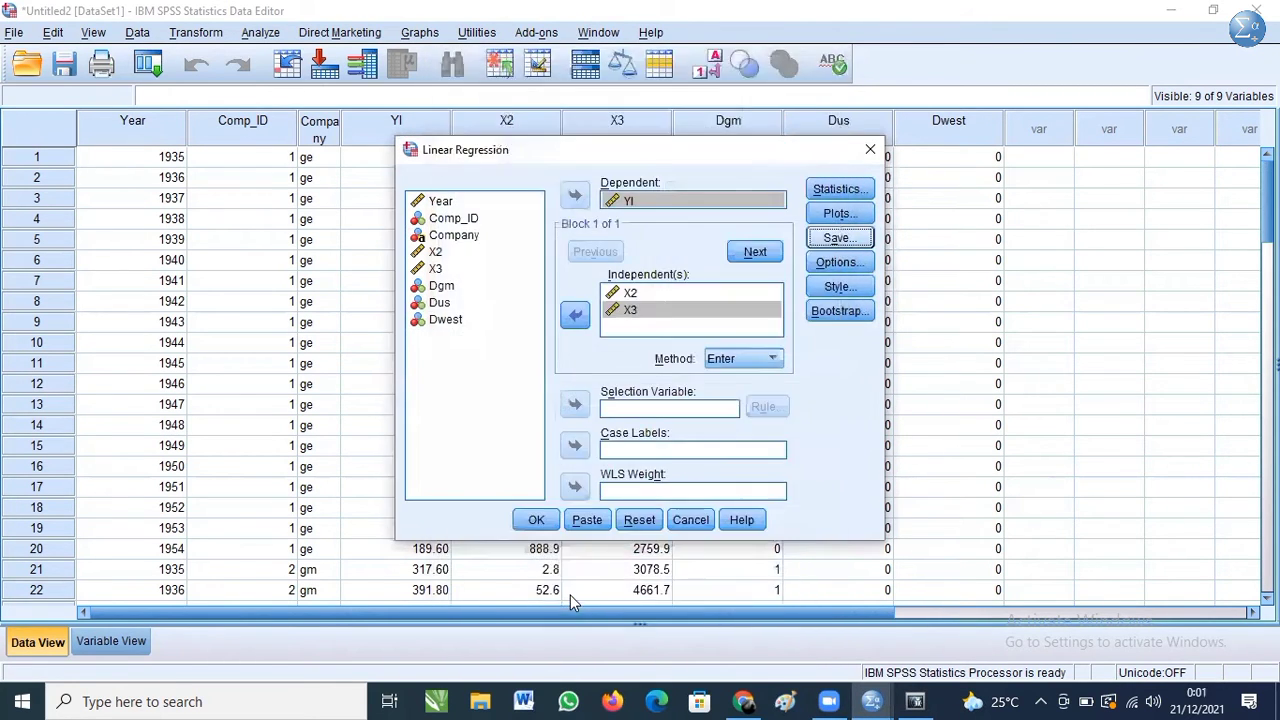
pyautogui.click(528, 520)
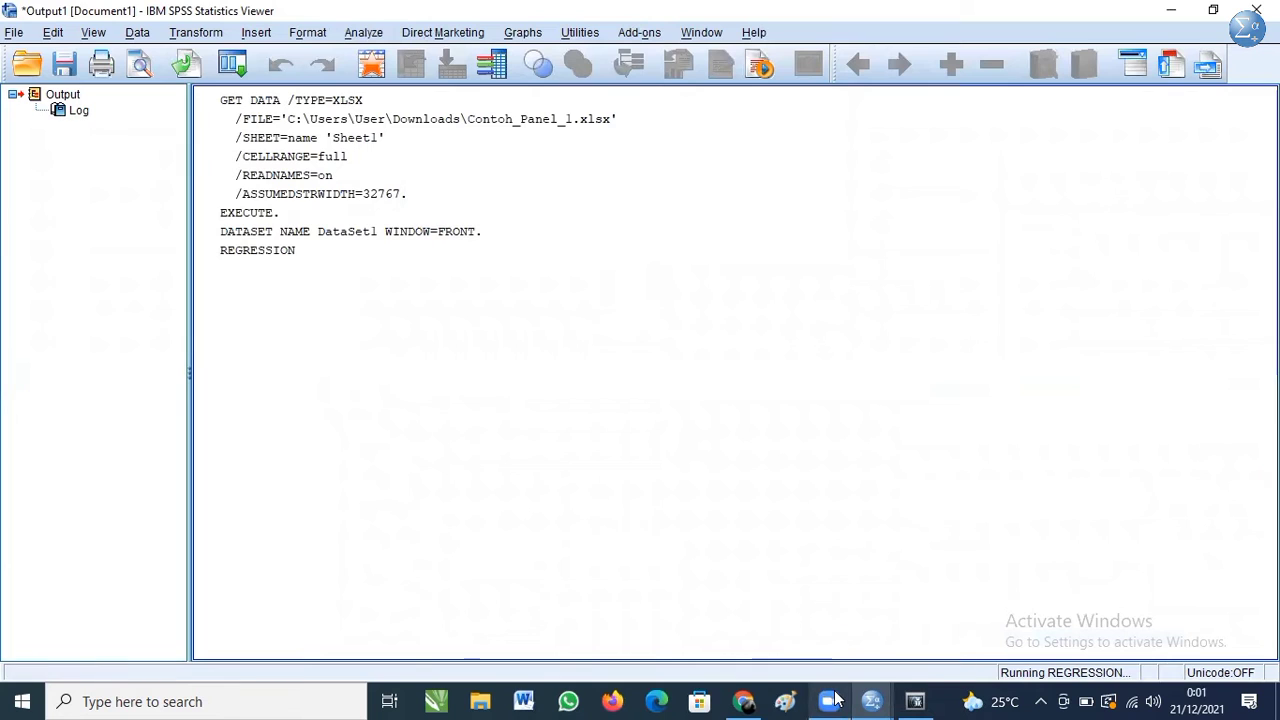
# - Return to the dataset and start computing a new variable named ABS_RES1
pyautogui.moveTo(832, 700)
pyautogui.moveTo(871, 700)
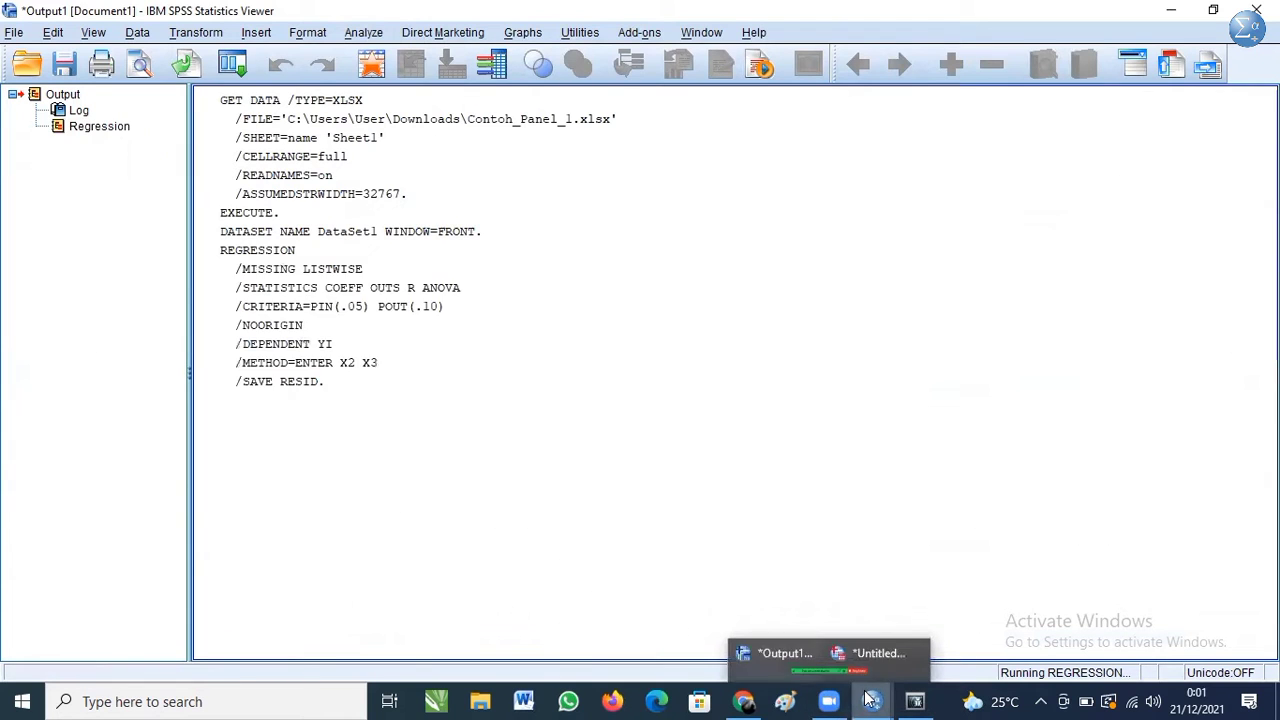
pyautogui.click(973, 638)
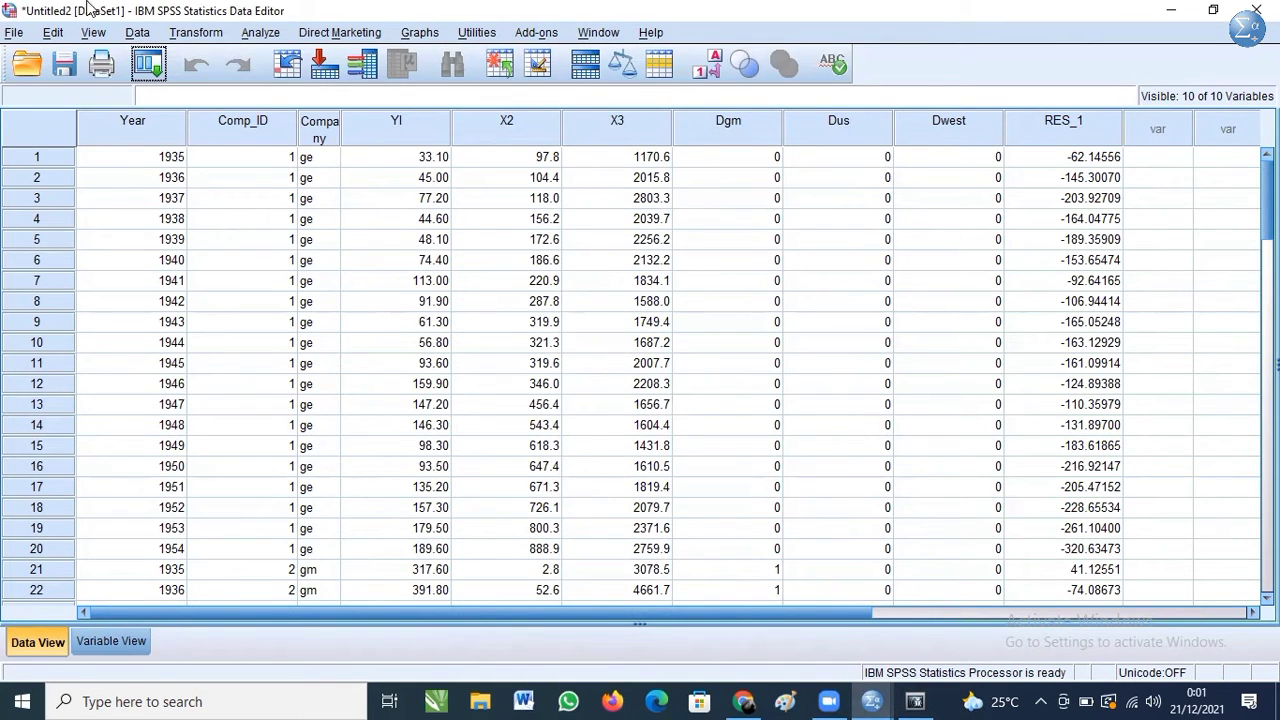
pyautogui.click(196, 32)
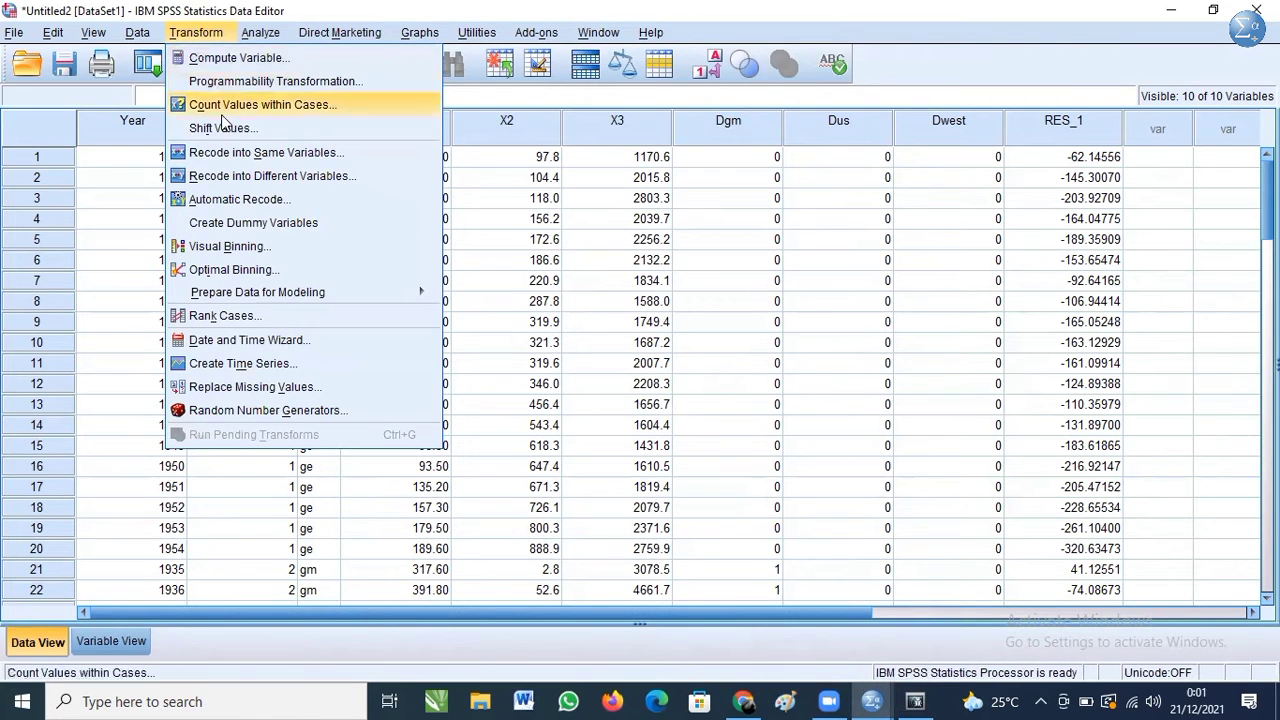
pyautogui.click(244, 58)
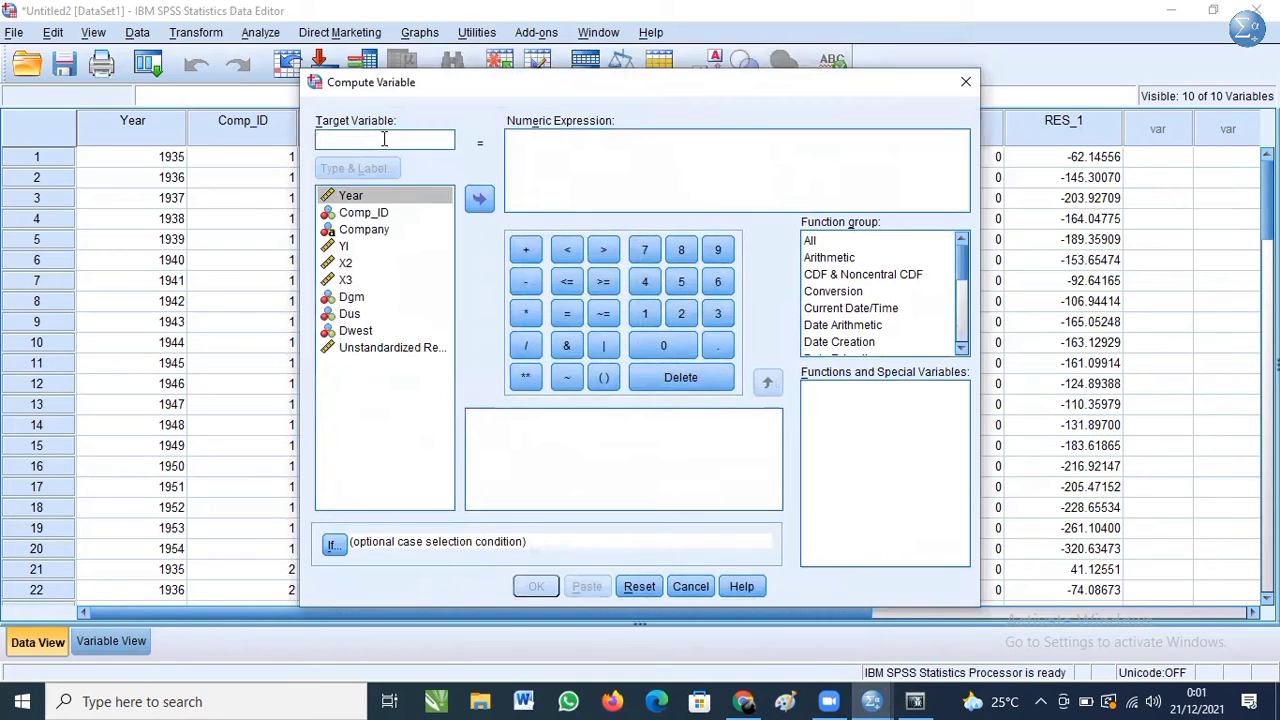
pyautogui.write('ABS')
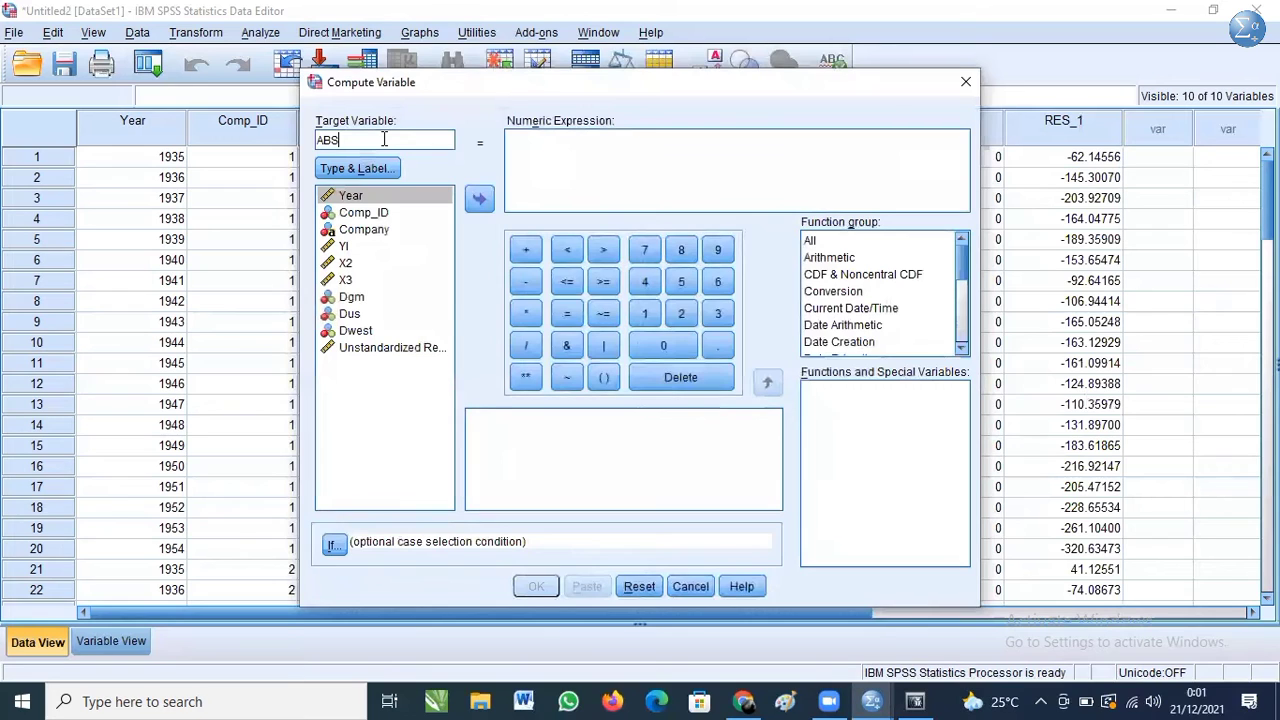
pyautogui.write('_')
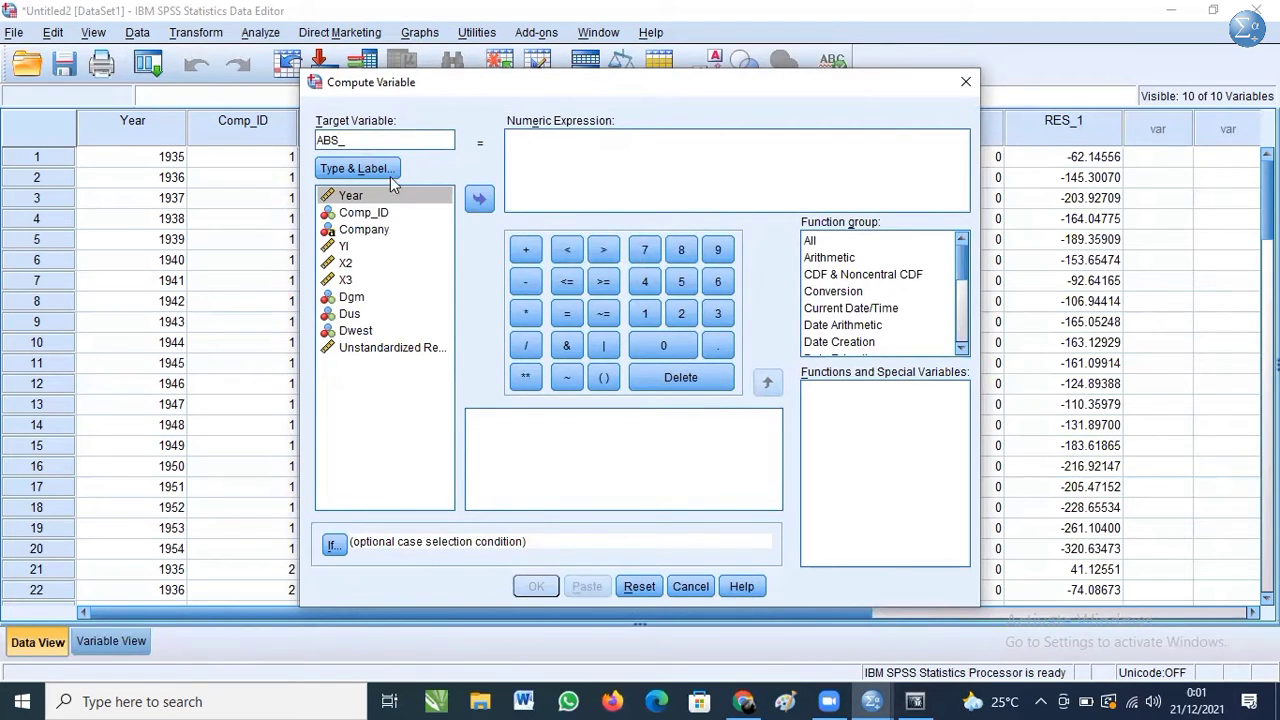
pyautogui.write('RES1')
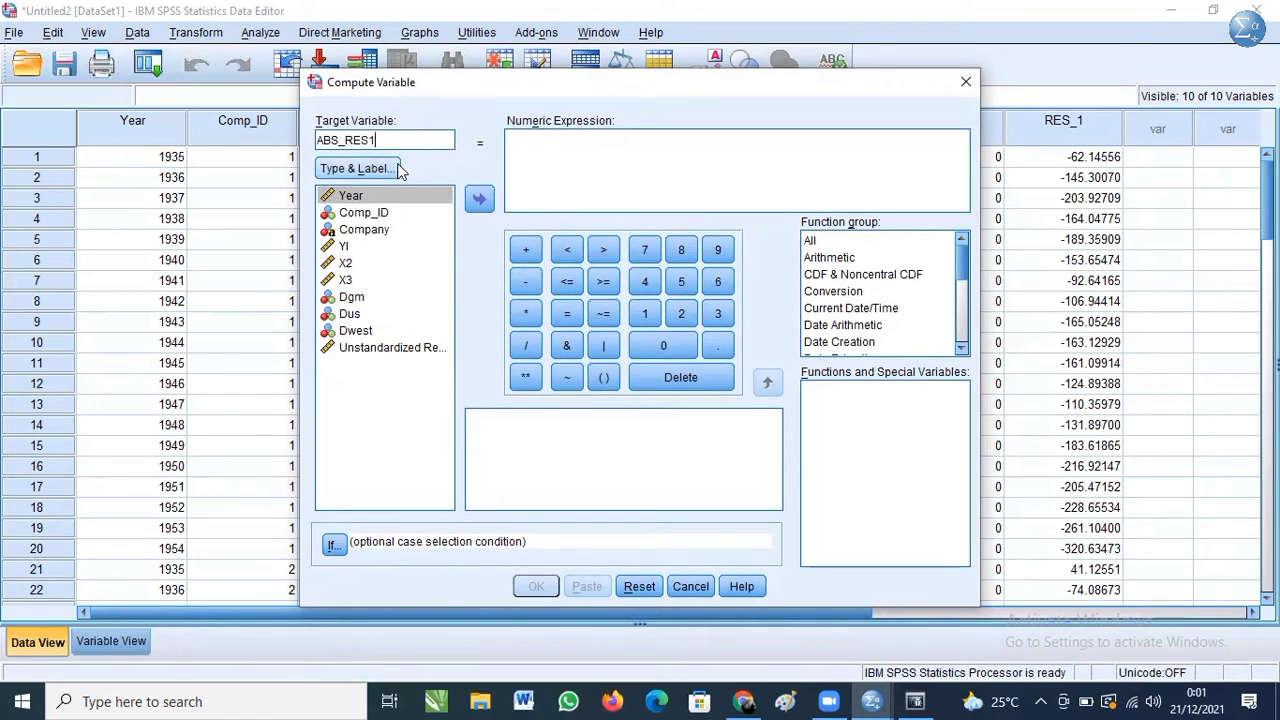
# - Define the numeric expression as ABS(RES_1) using the Abs function and the unstandardized residual, and compute the variable
pyautogui.click(630, 166)
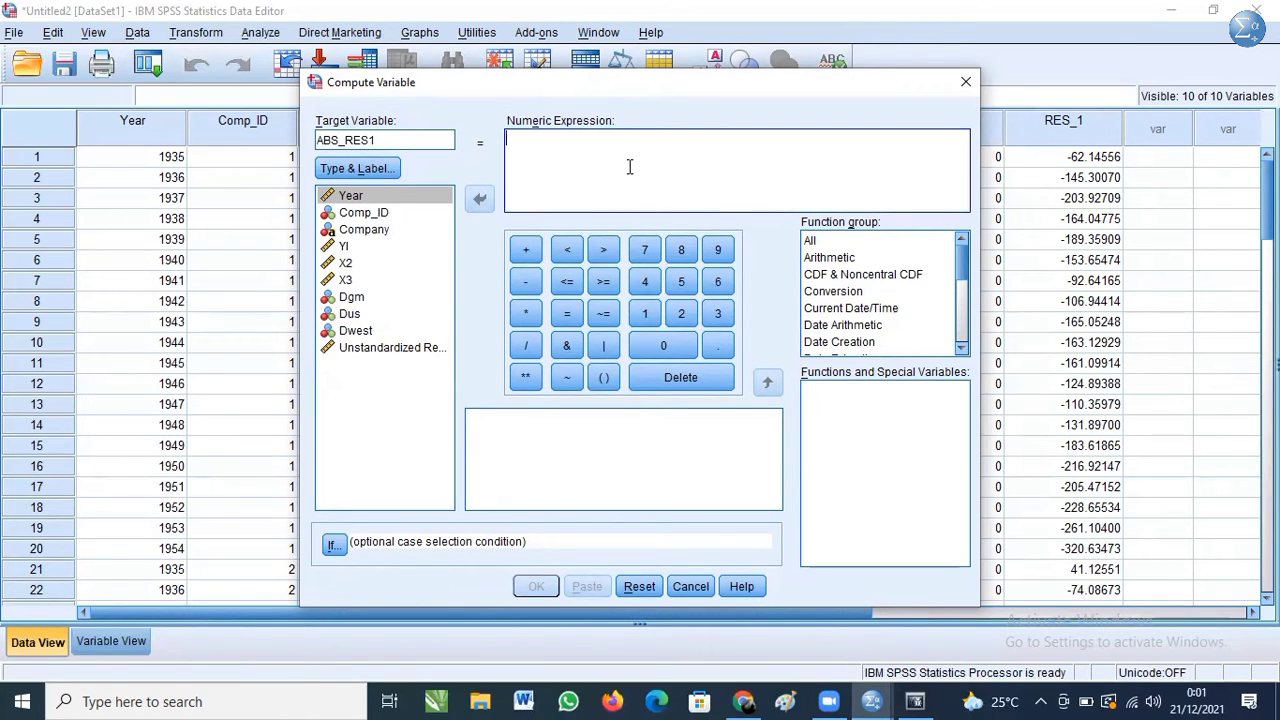
pyautogui.click(857, 258)
pyautogui.click(853, 240)
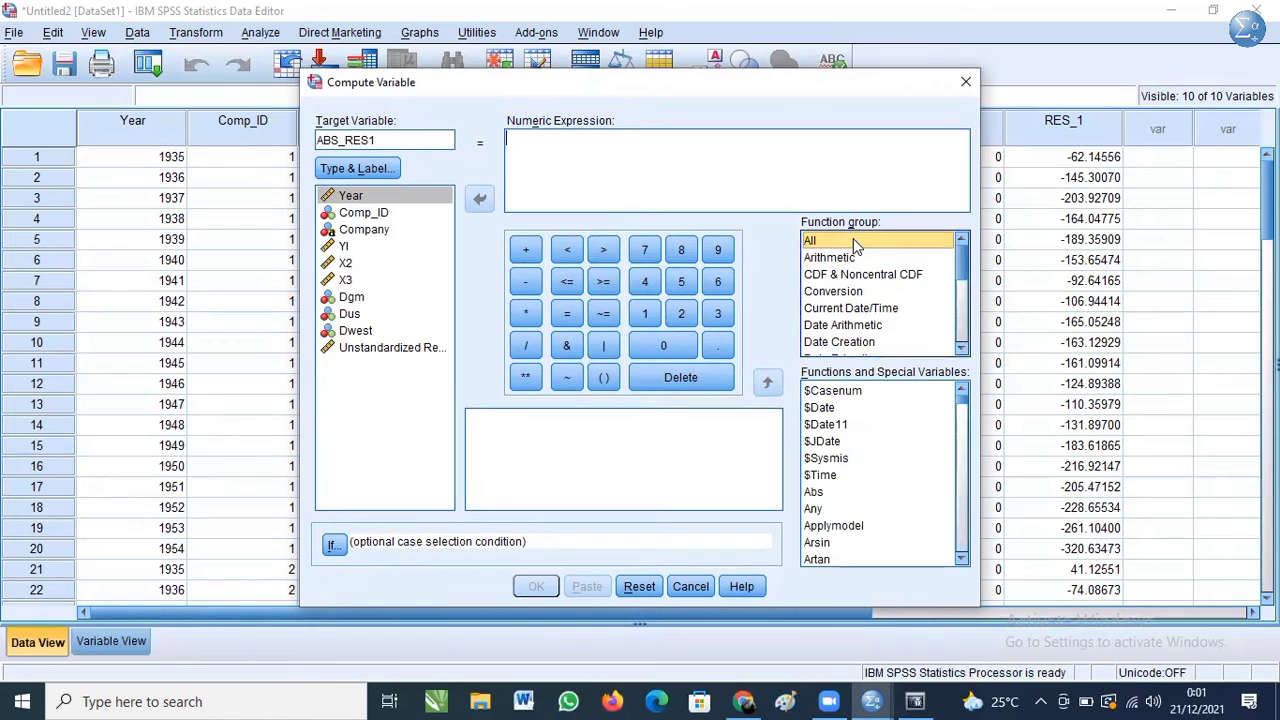
pyautogui.click(884, 494)
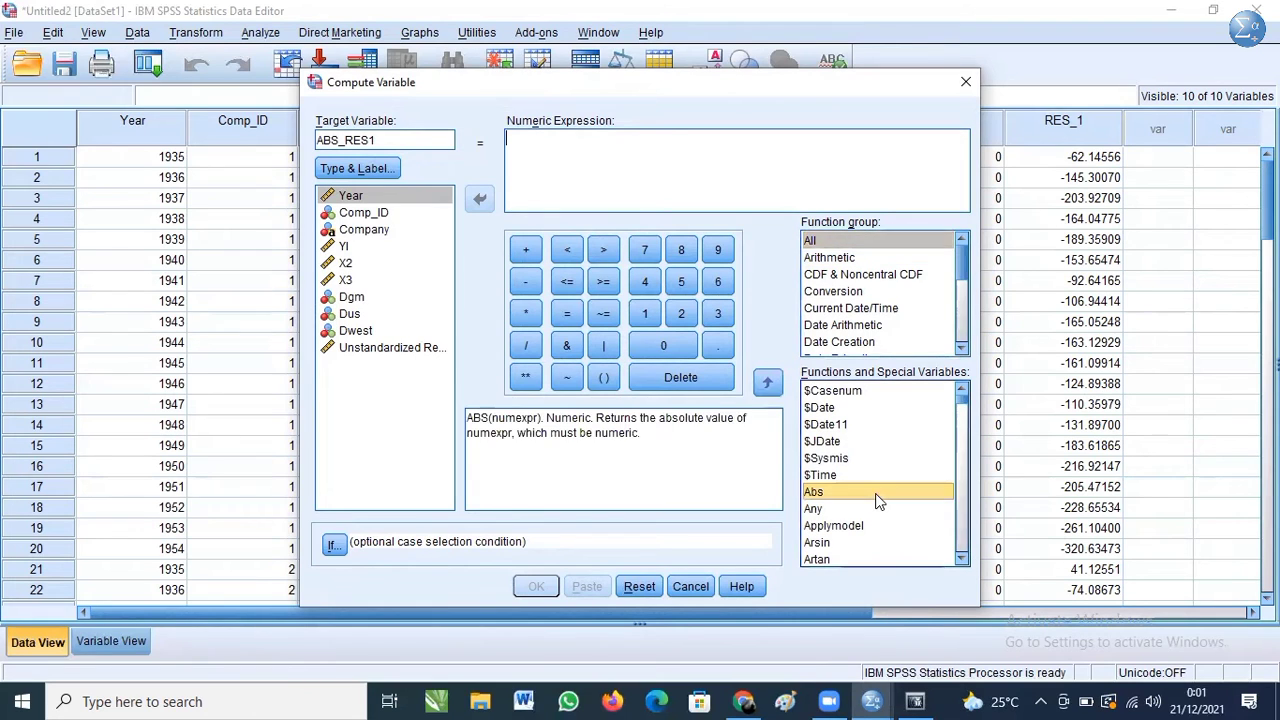
pyautogui.click(767, 382)
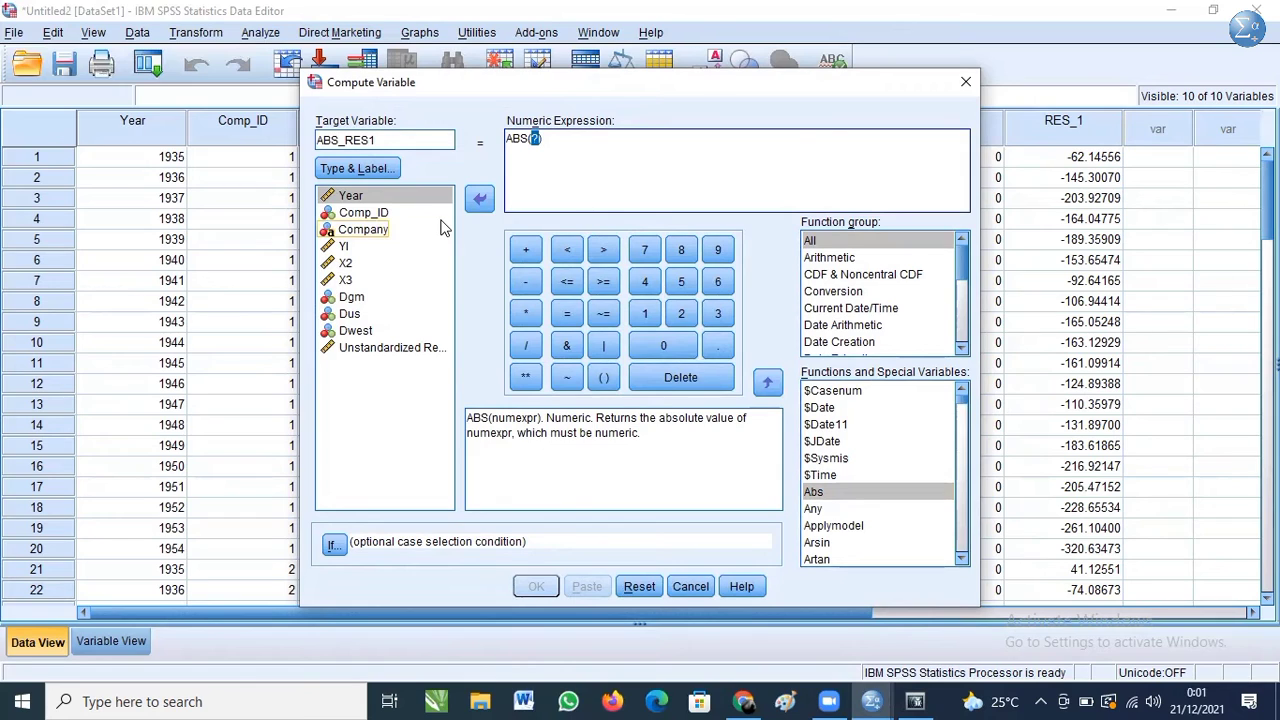
pyautogui.click(390, 349)
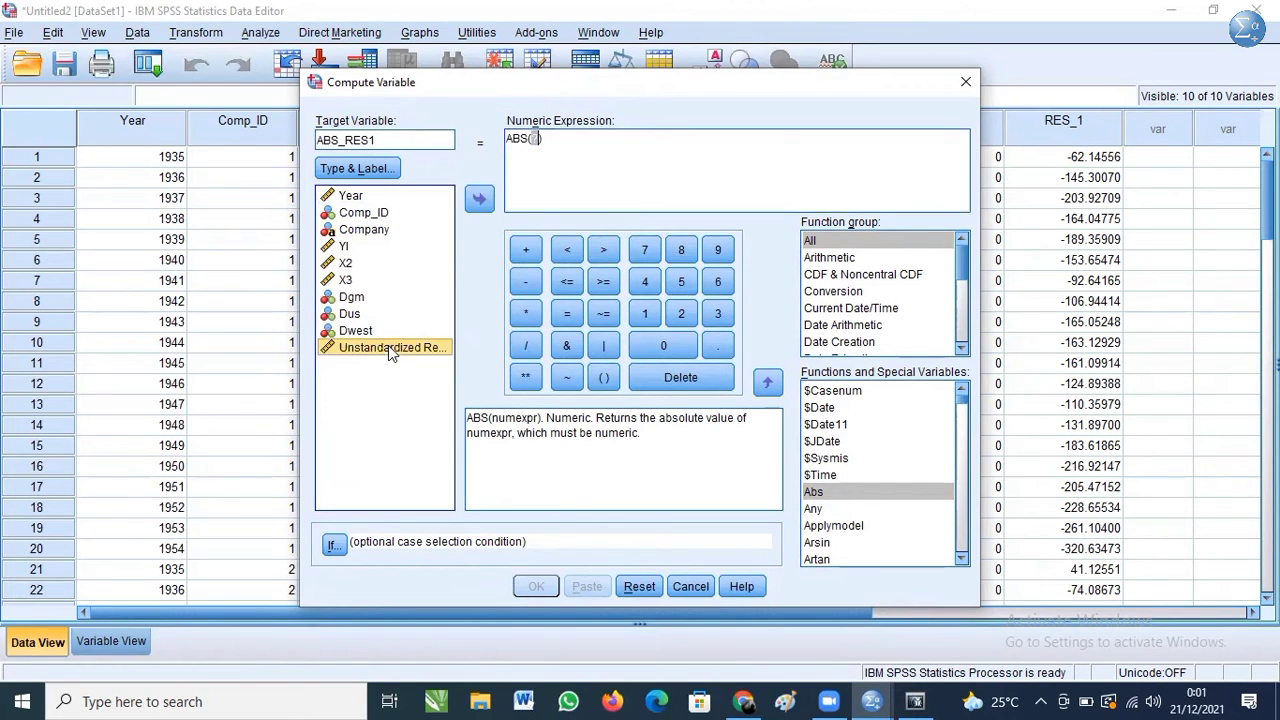
pyautogui.click(480, 200)
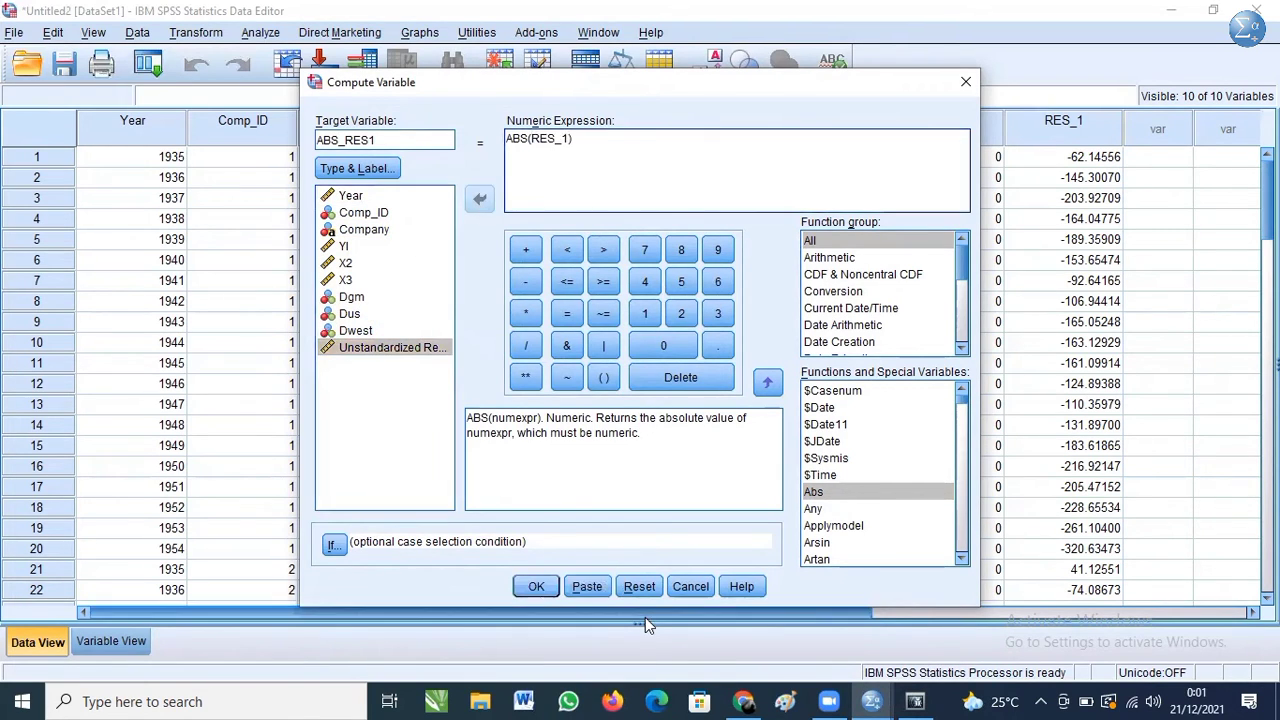
pyautogui.click(540, 587)
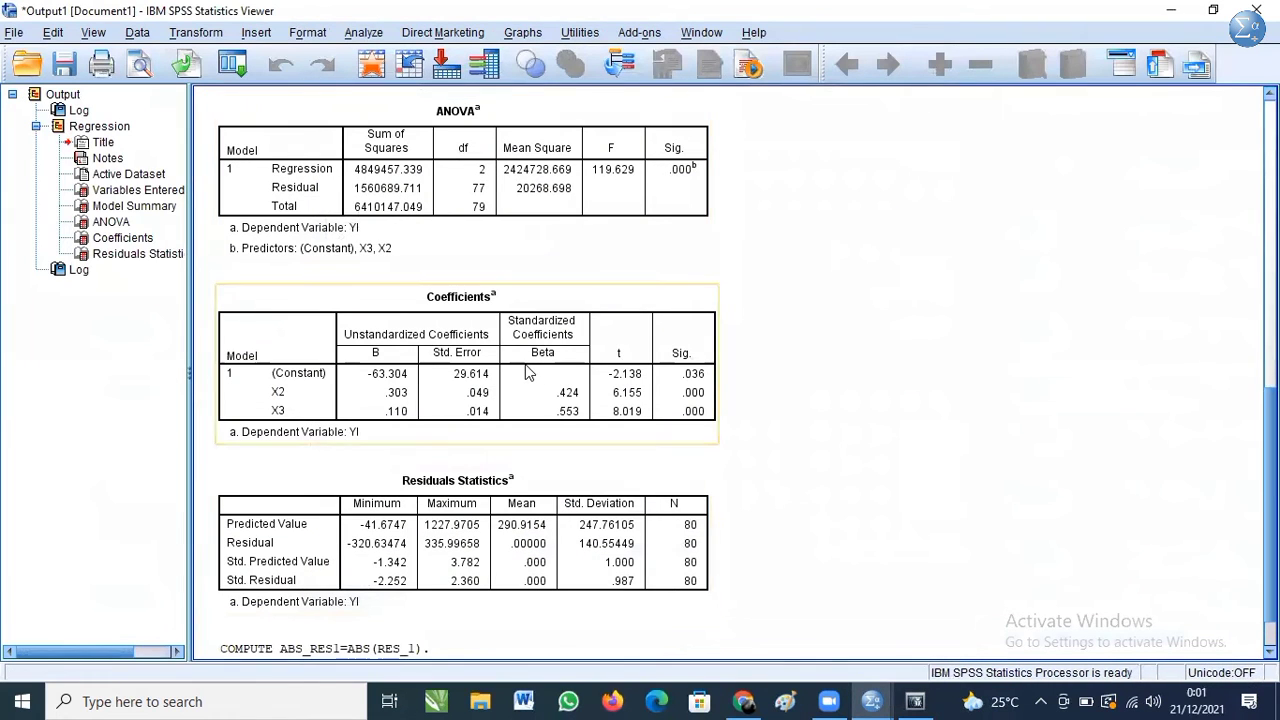
pyautogui.click(529, 373)
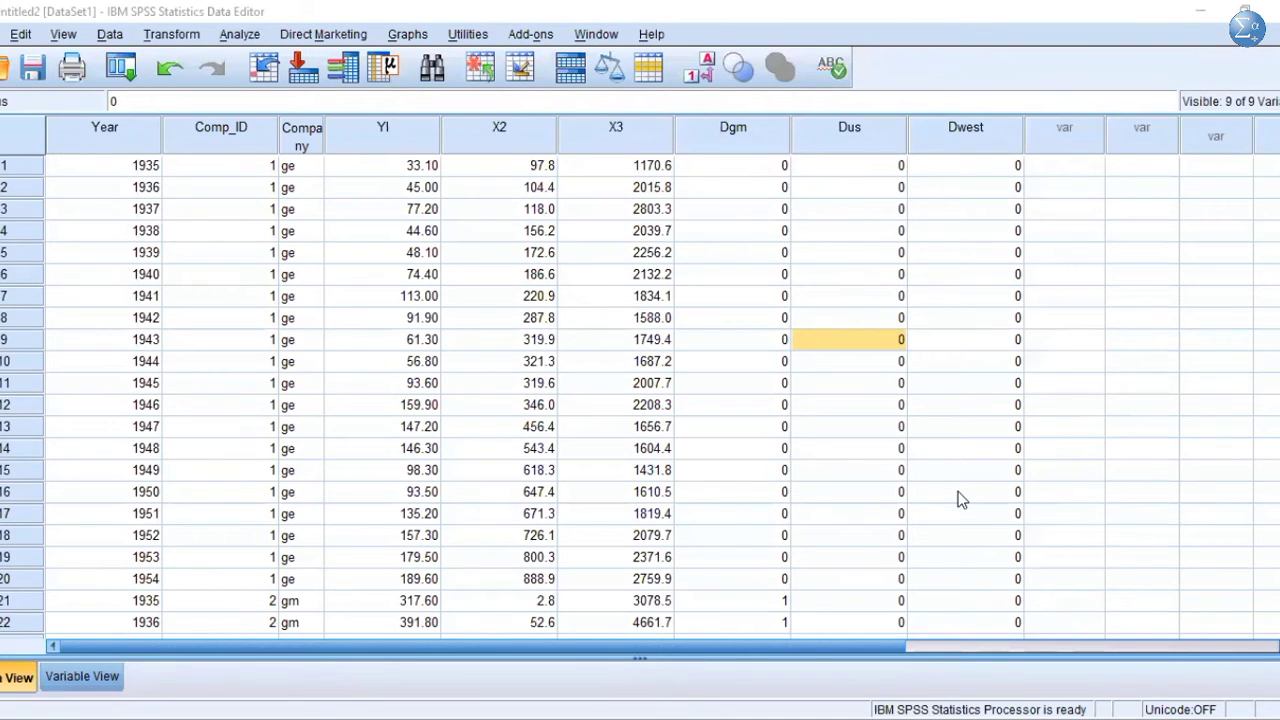
# - Run the linear regression of YI on X2 and X3 again, saving the unstandardized residuals
pyautogui.click(240, 40)
pyautogui.moveTo(290, 242)
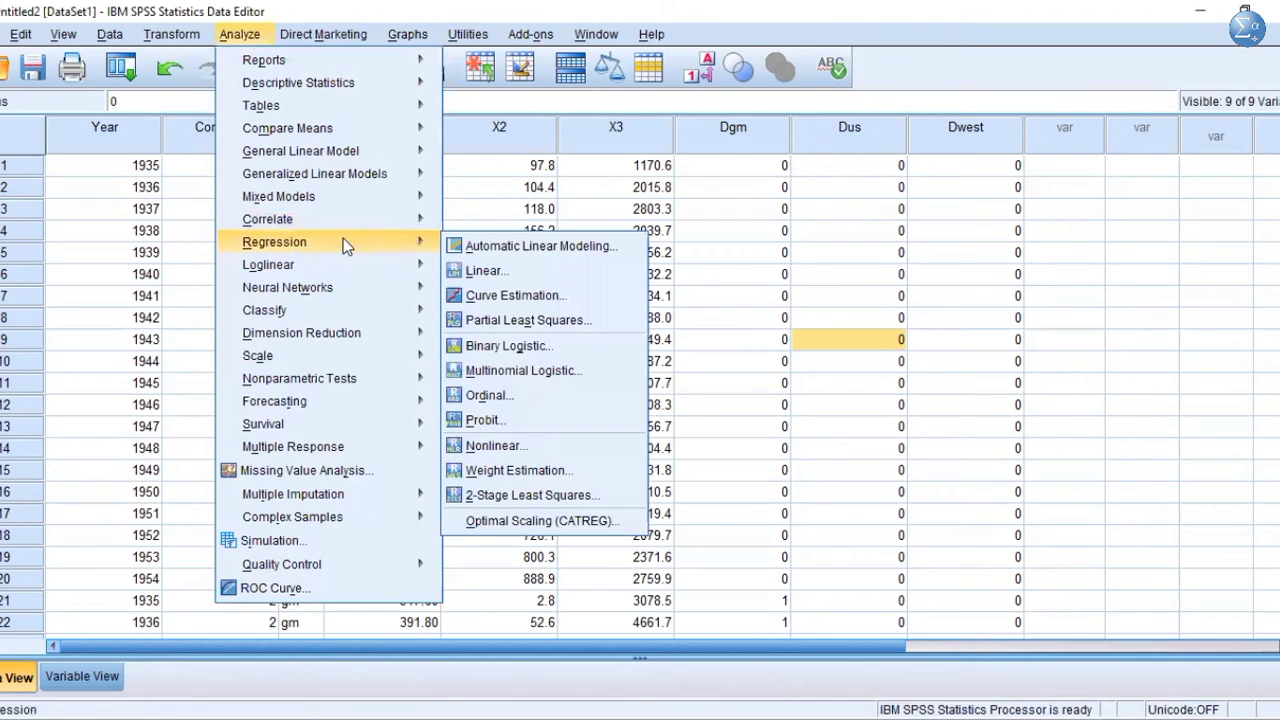
pyautogui.click(470, 262)
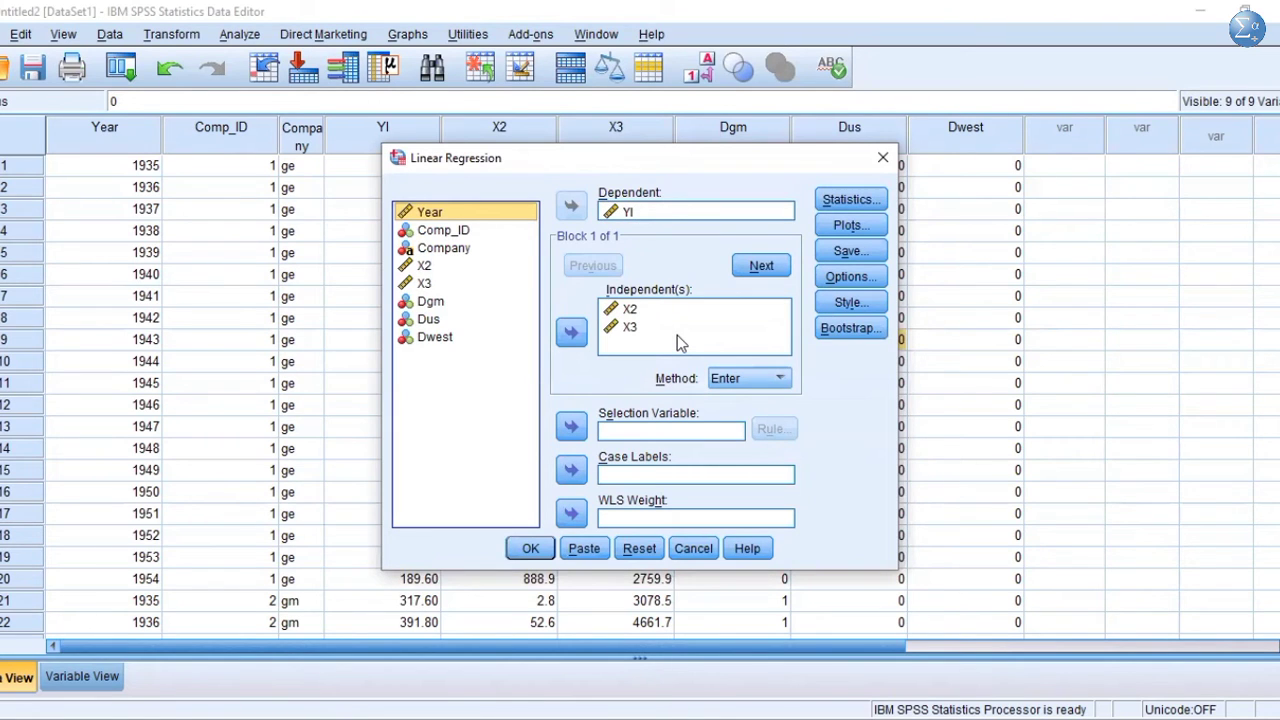
pyautogui.click(849, 253)
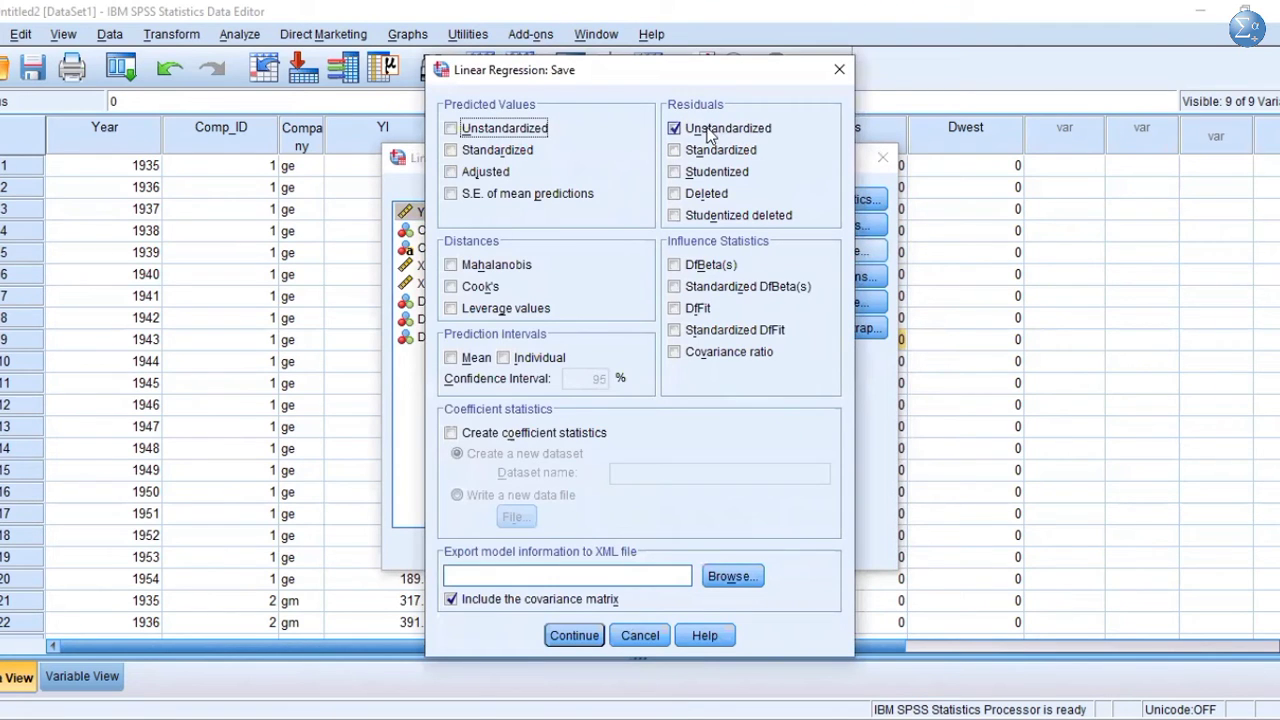
pyautogui.click(573, 636)
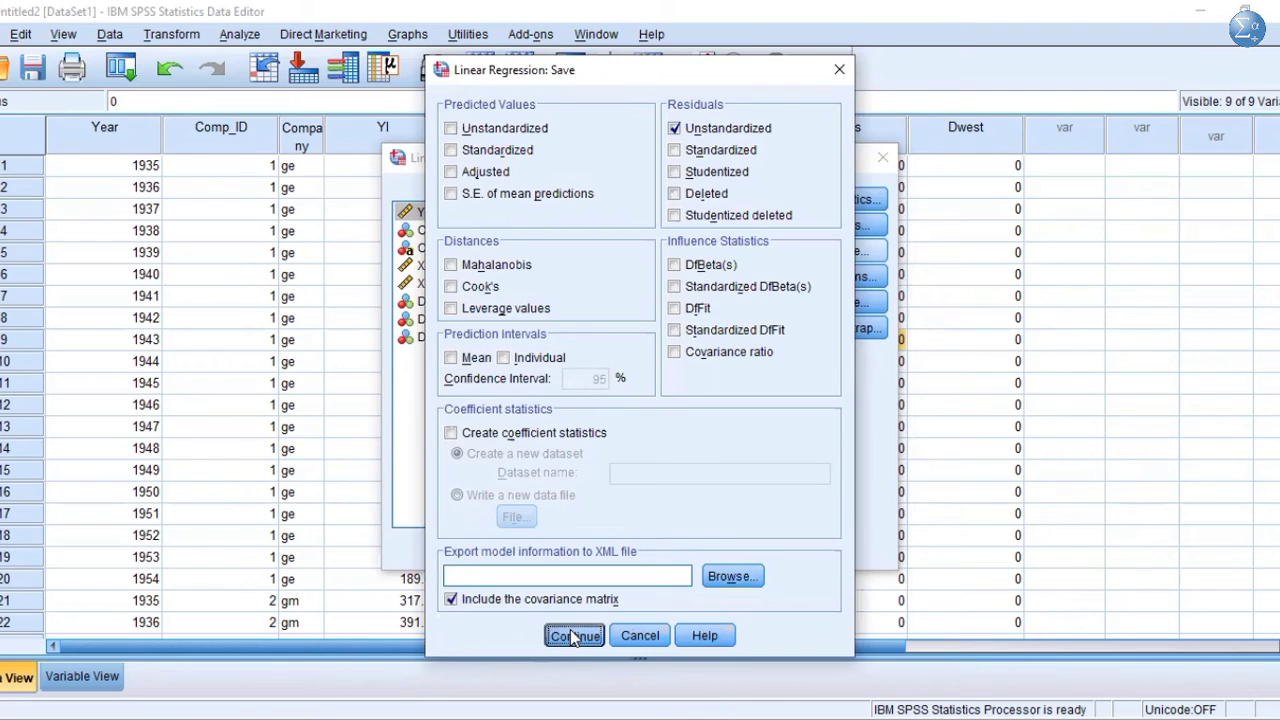
pyautogui.click(534, 551)
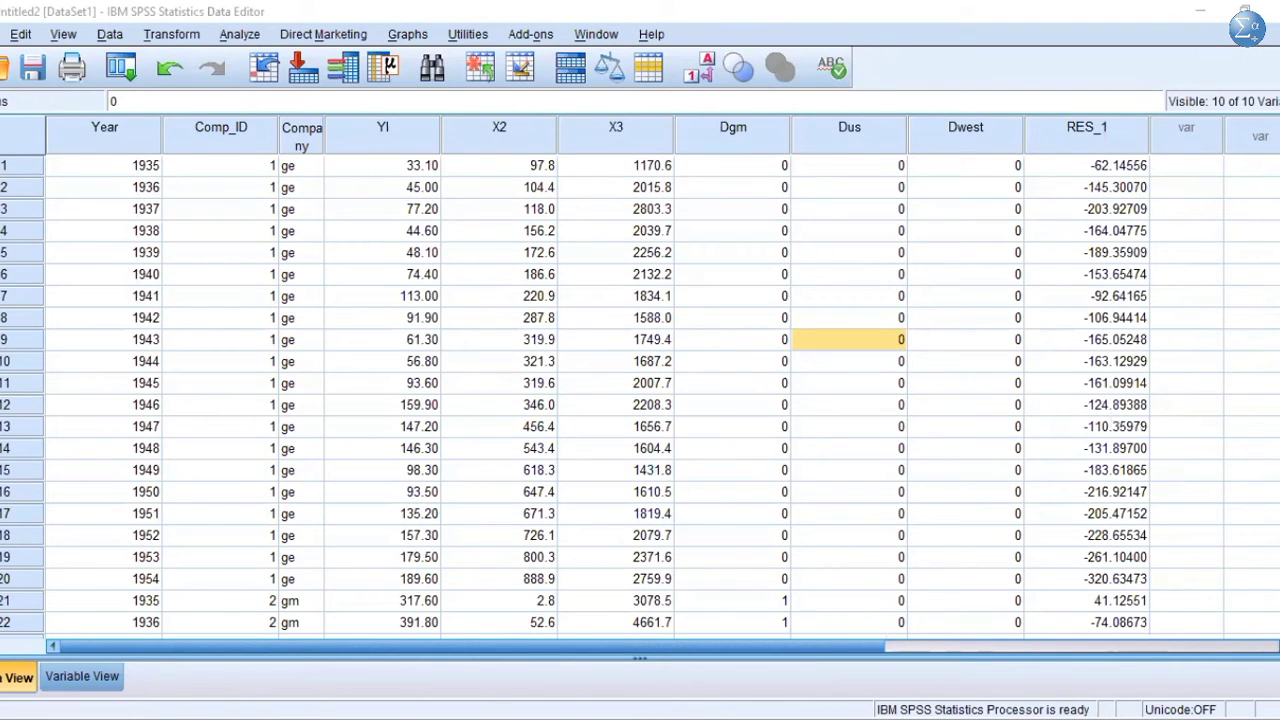
# - Compute the target variable ABS_RES1 from the saved residuals with the expression ABS(RES_1)
pyautogui.click(172, 34)
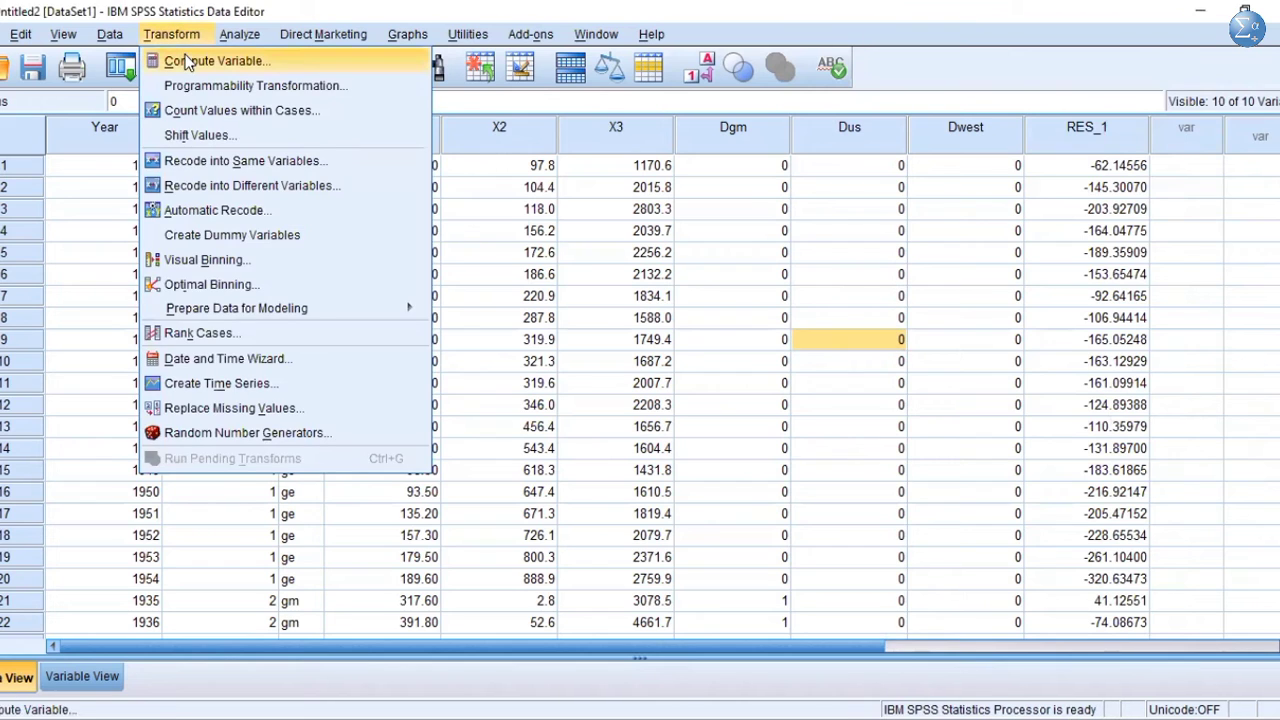
pyautogui.click(186, 62)
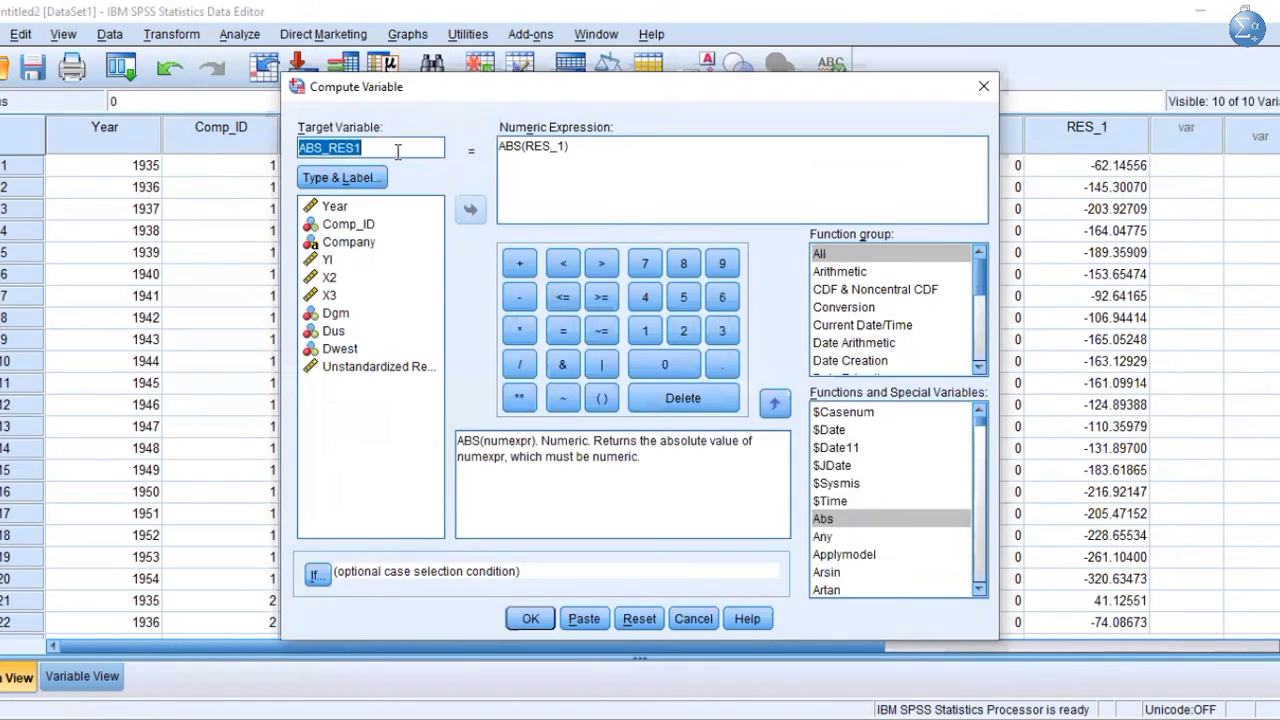
pyautogui.click(398, 150)
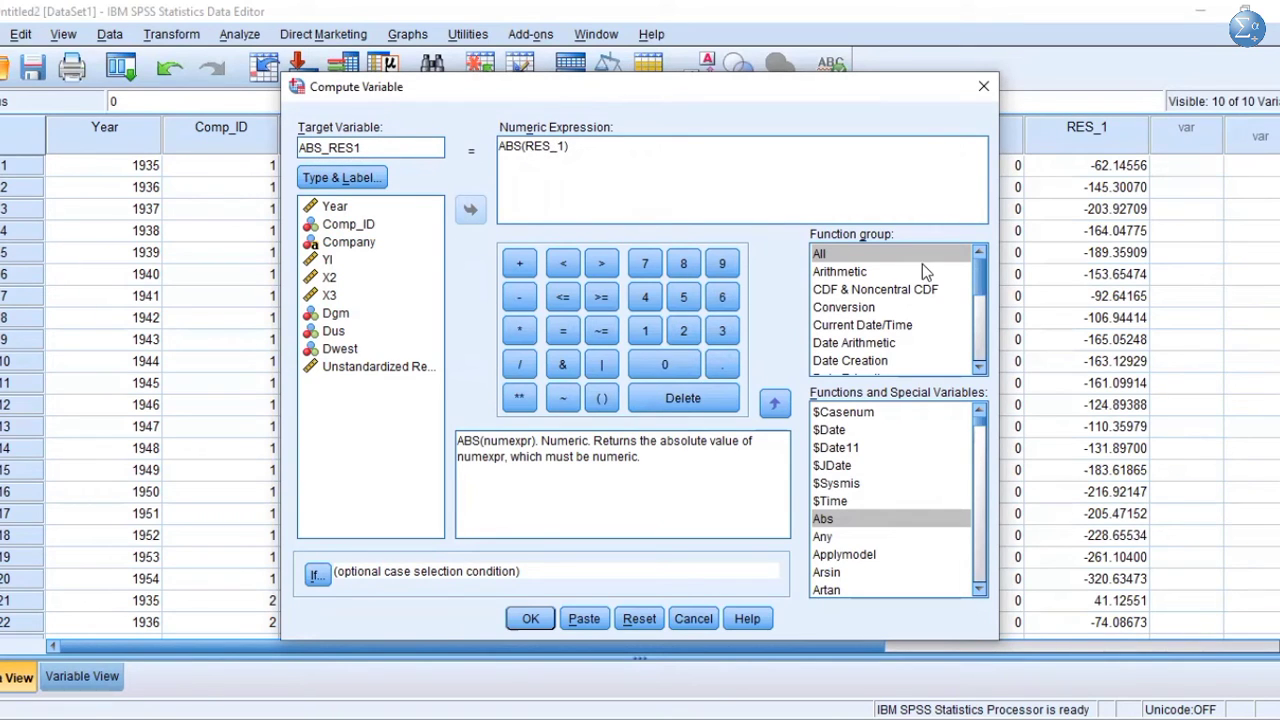
pyautogui.click(887, 256)
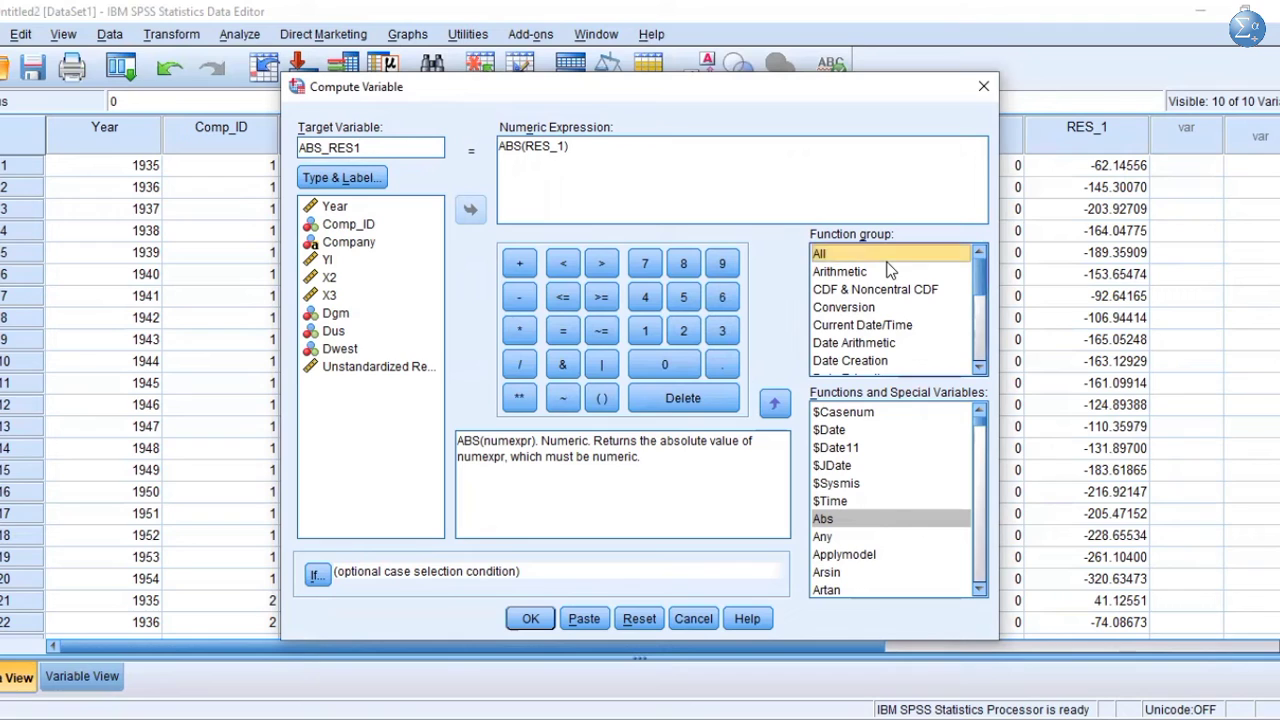
pyautogui.click(890, 516)
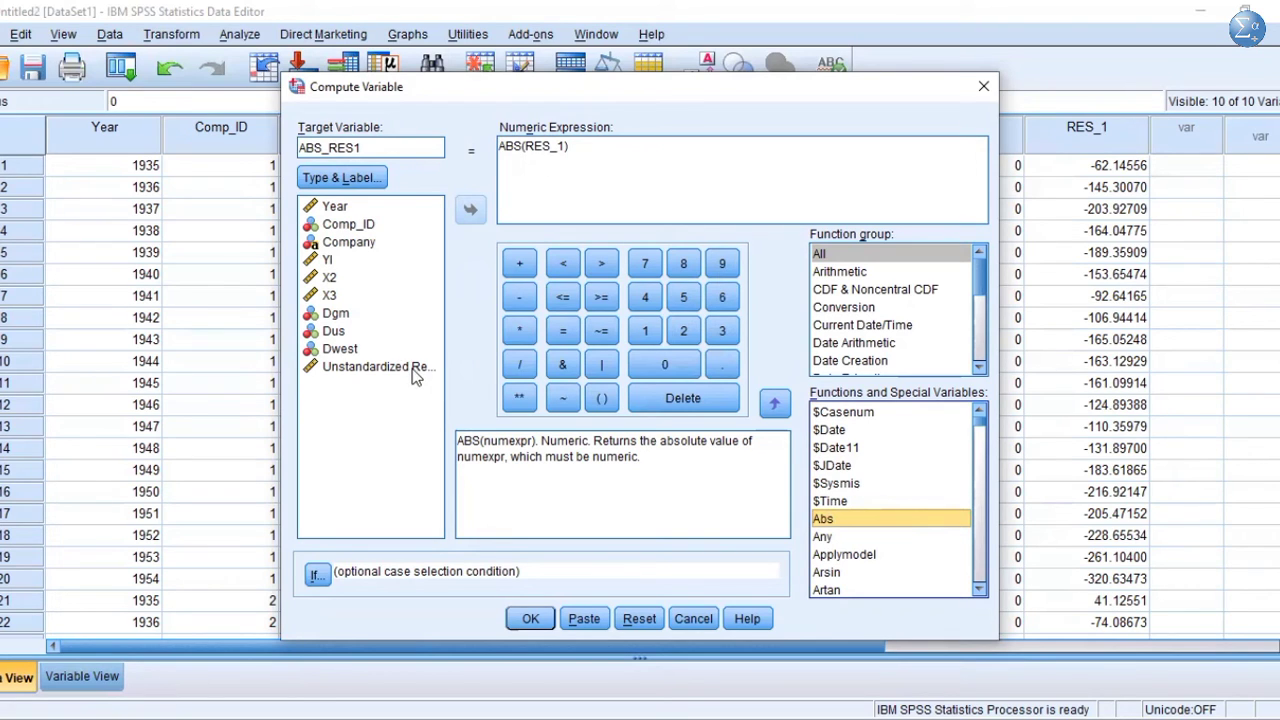
pyautogui.click(521, 622)
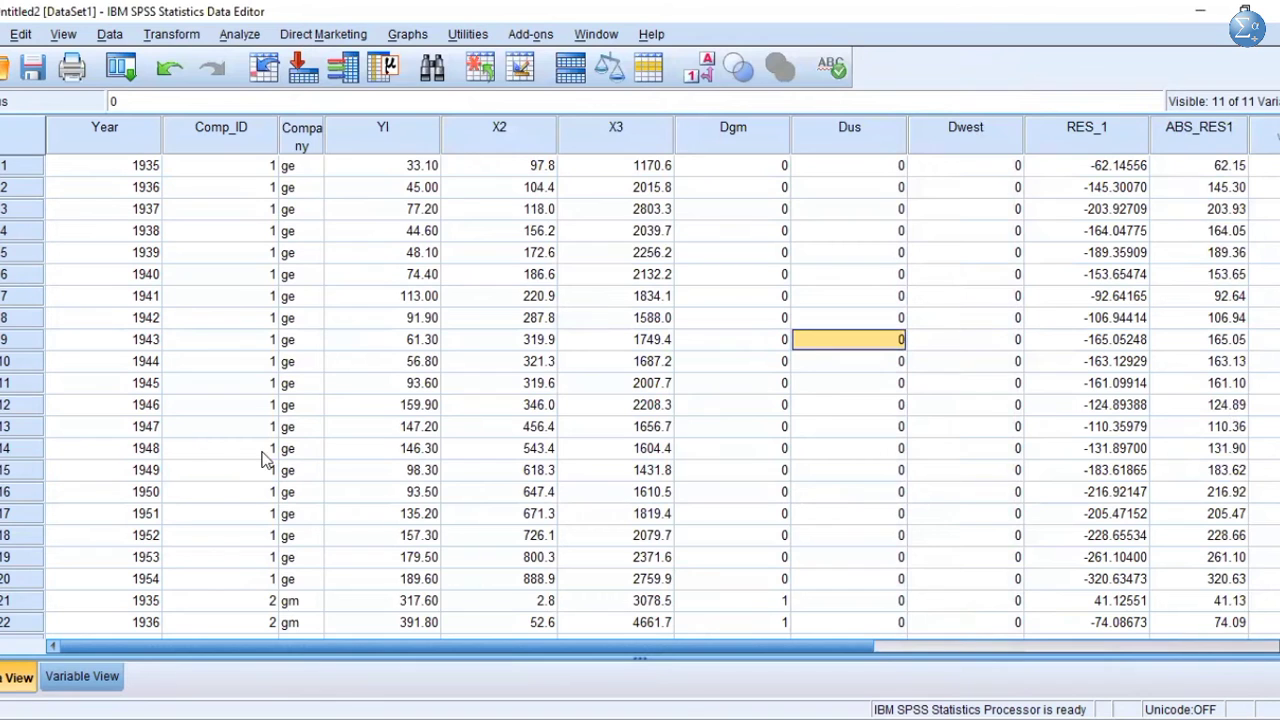
# - Set up a linear regression with ABS_RES1 replacing YI as dependent variable and X2 and X3 as independent variables
pyautogui.click(226, 33)
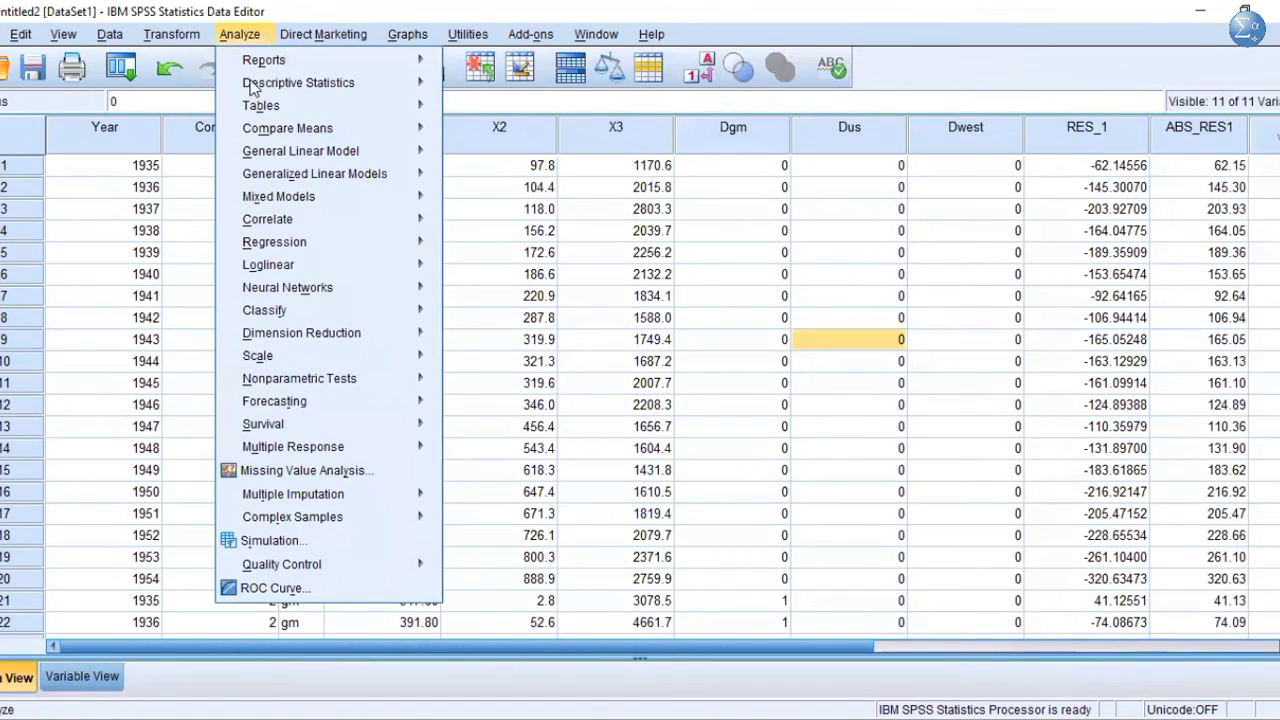
pyautogui.moveTo(288, 230)
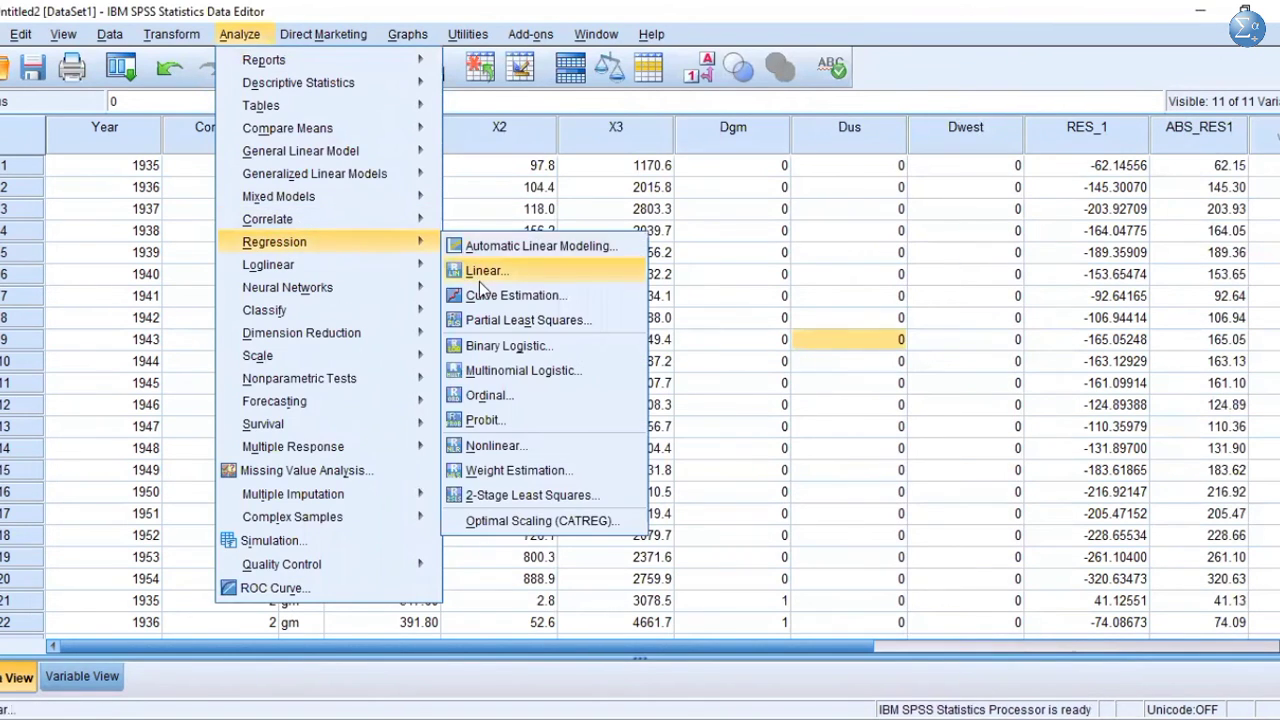
pyautogui.click(479, 271)
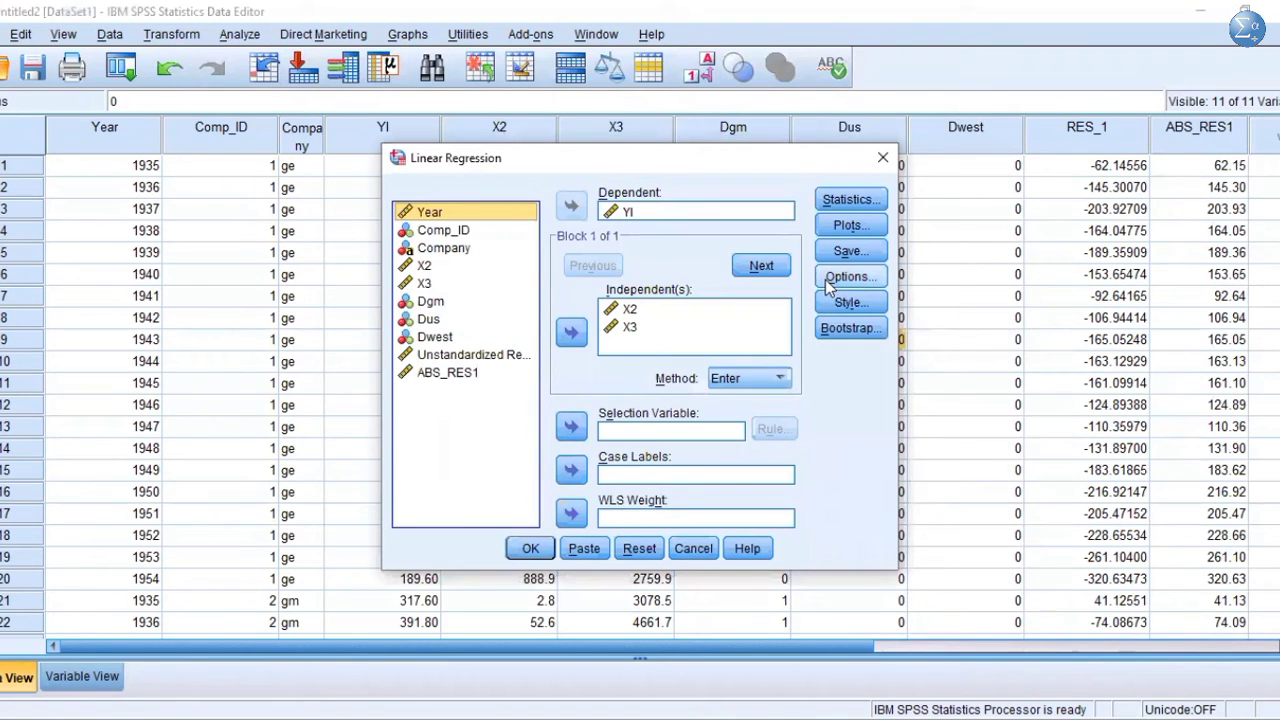
pyautogui.click(646, 213)
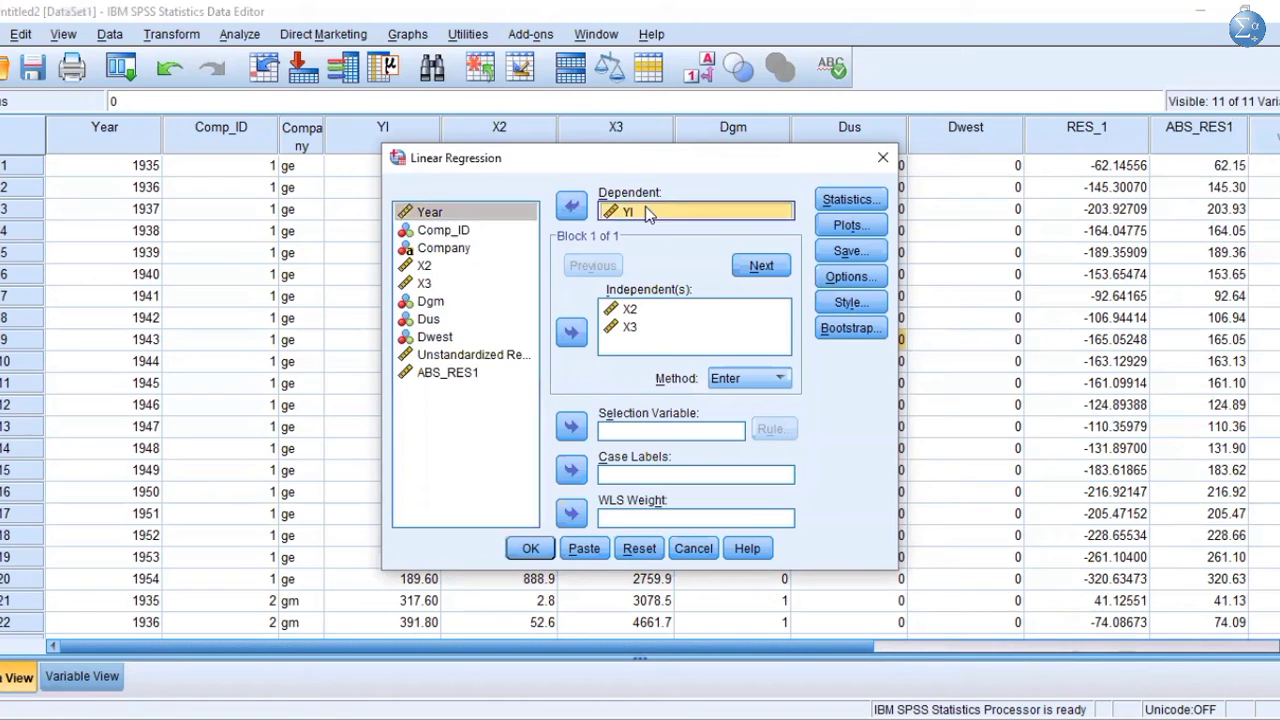
pyautogui.click(571, 205)
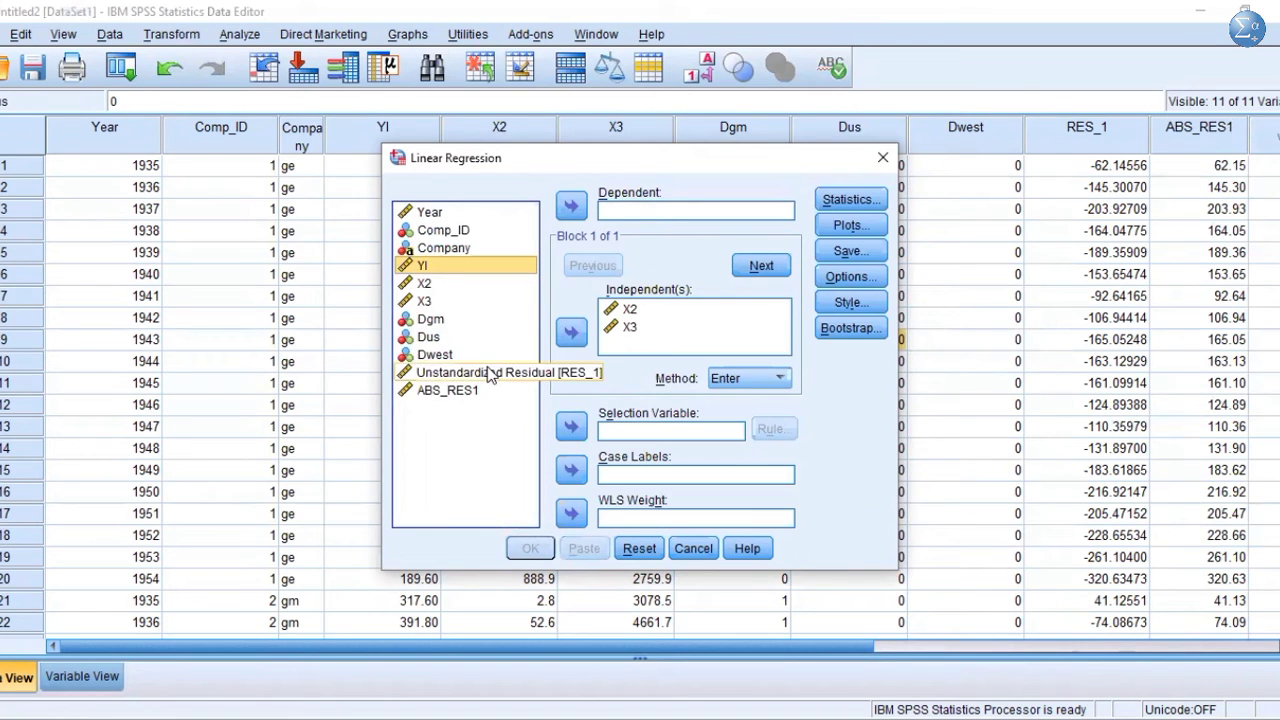
pyautogui.click(468, 398)
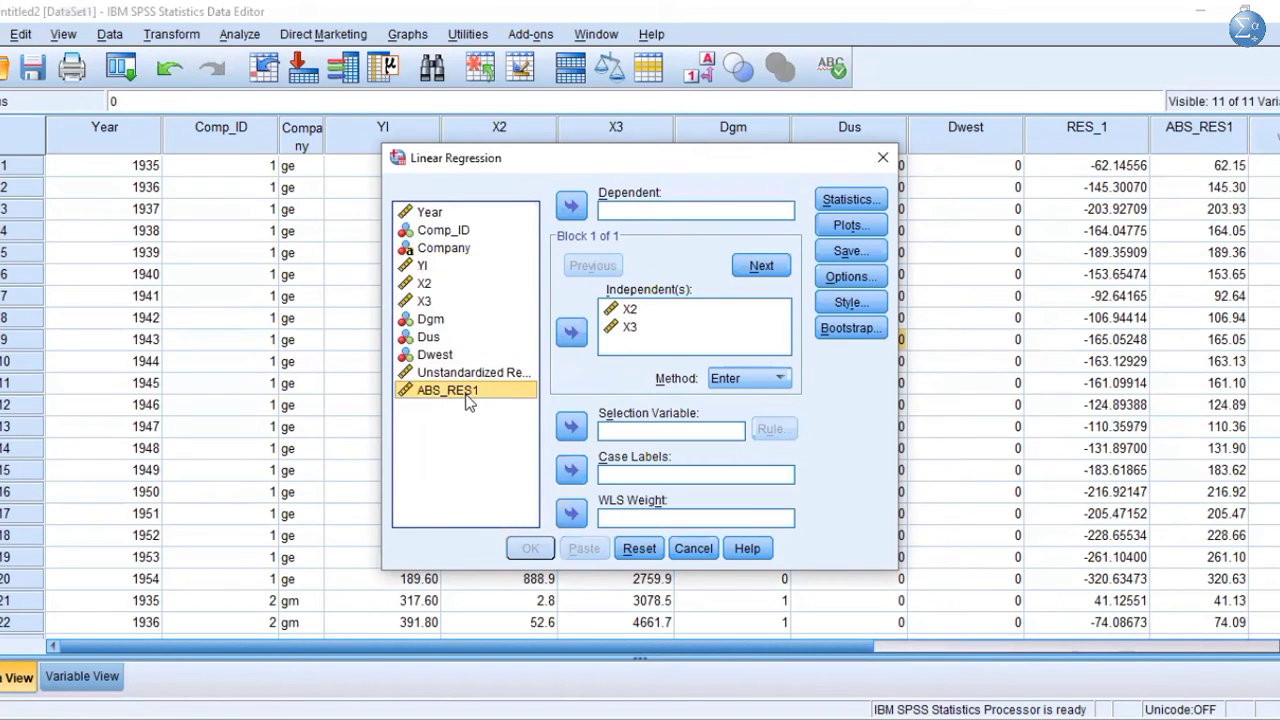
pyautogui.click(571, 205)
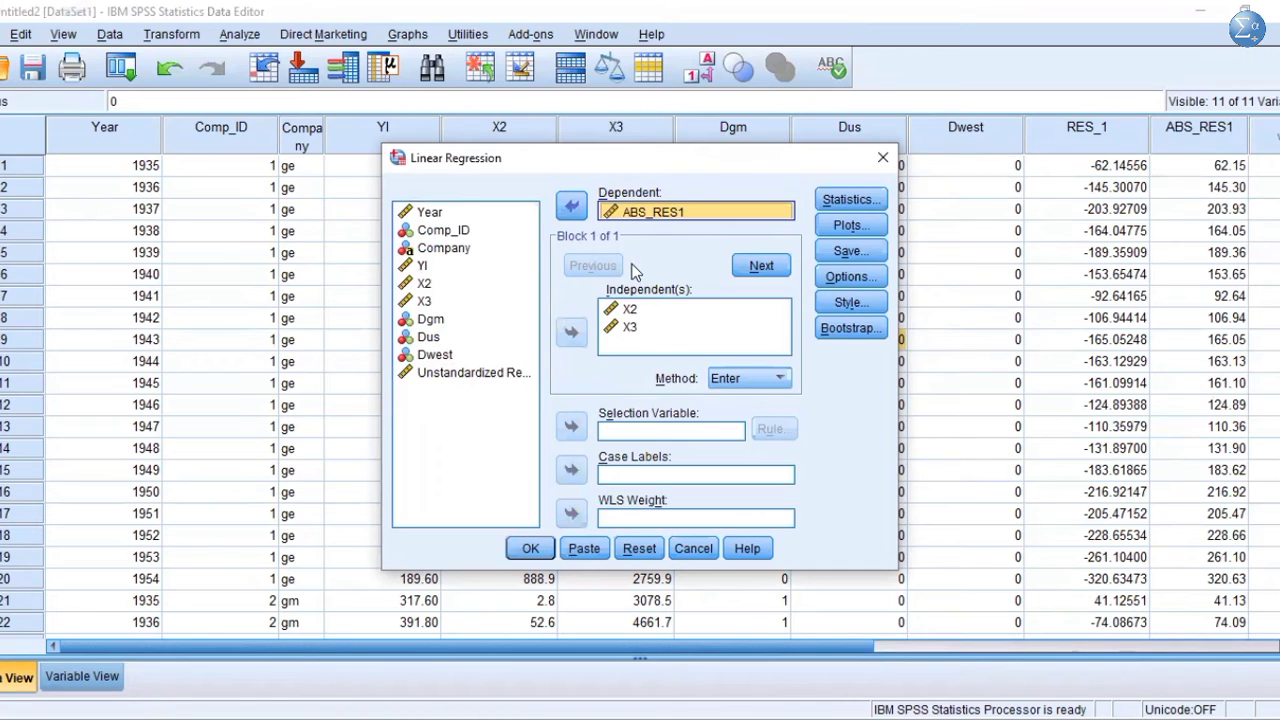
# - Accept a regression scatterplot with *SRESID on the Y axis and *ZPRED on the X axis
pyautogui.click(850, 226)
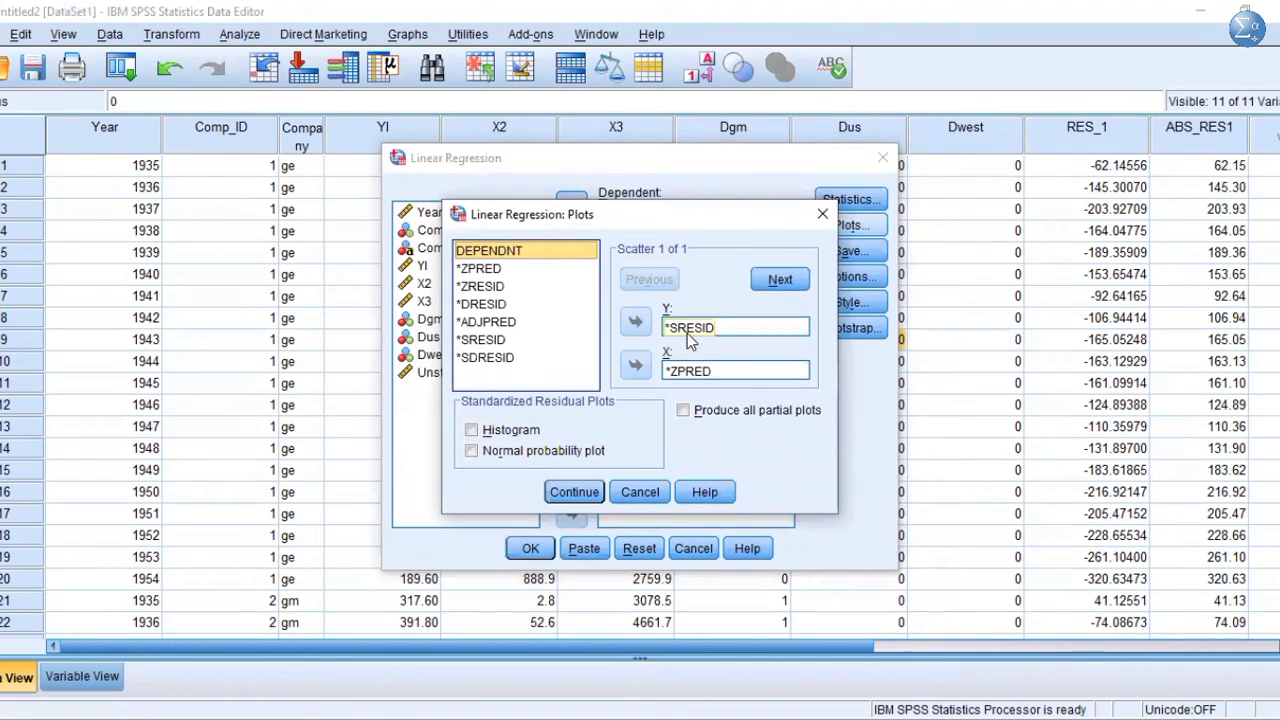
pyautogui.click(687, 372)
pyautogui.click(574, 496)
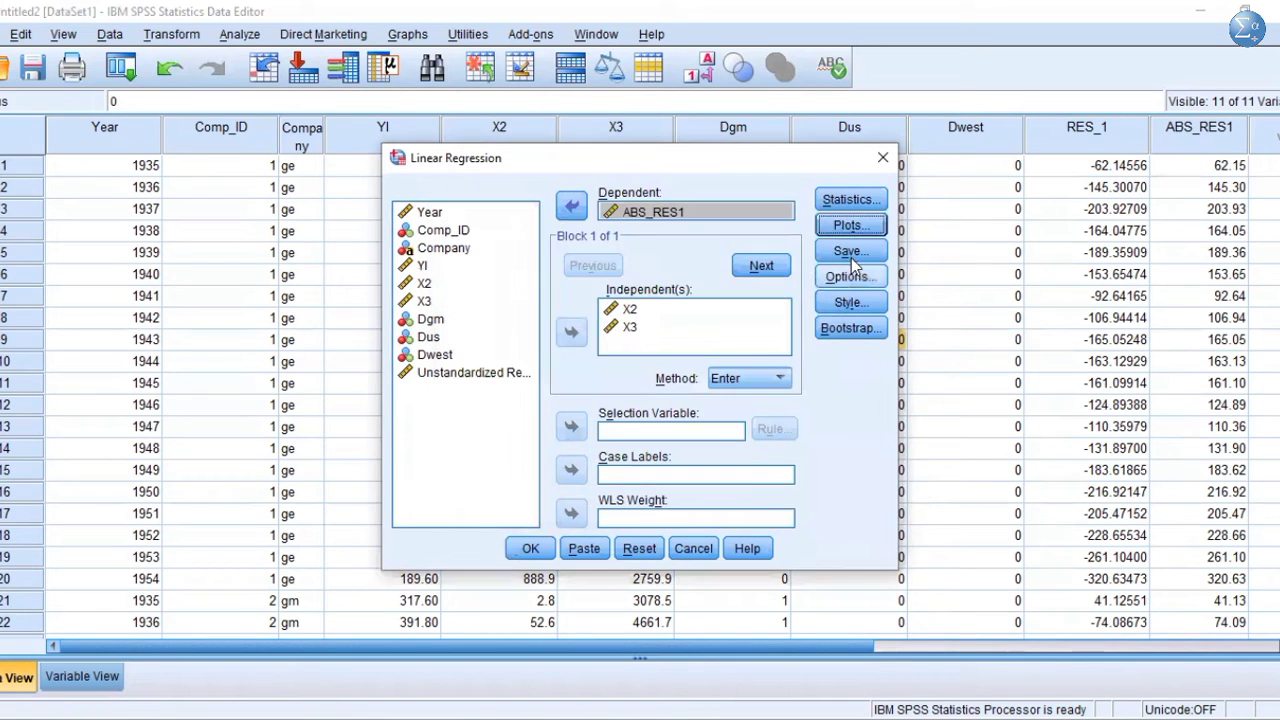
# - Turn off saving of the unstandardized residuals and run the regression of ABS_RES1 on X2 and X3
pyautogui.click(848, 252)
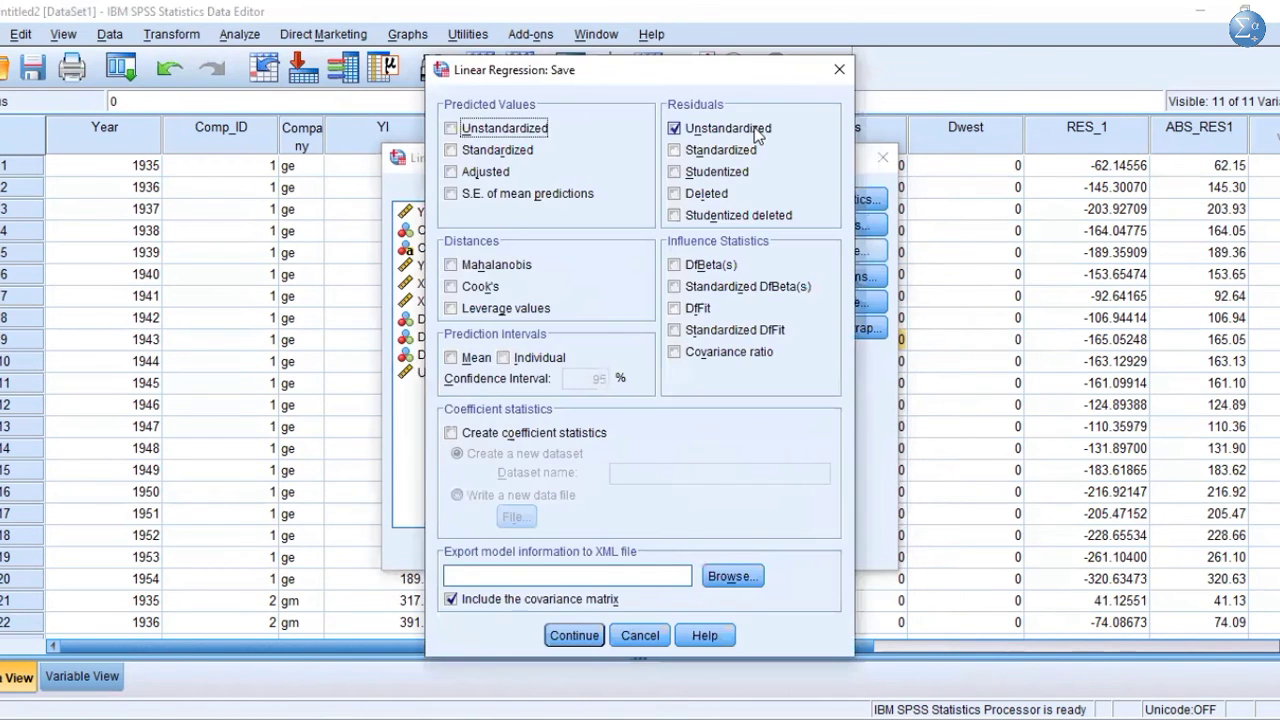
pyautogui.click(757, 137)
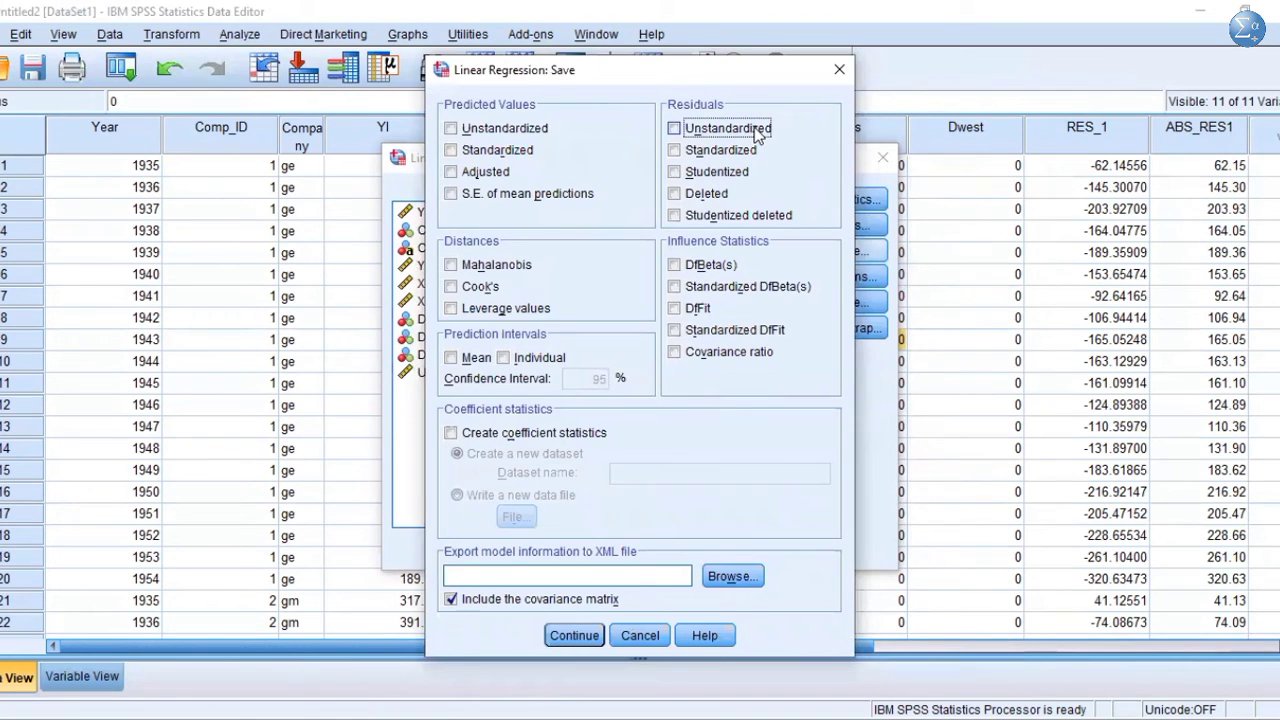
pyautogui.click(556, 638)
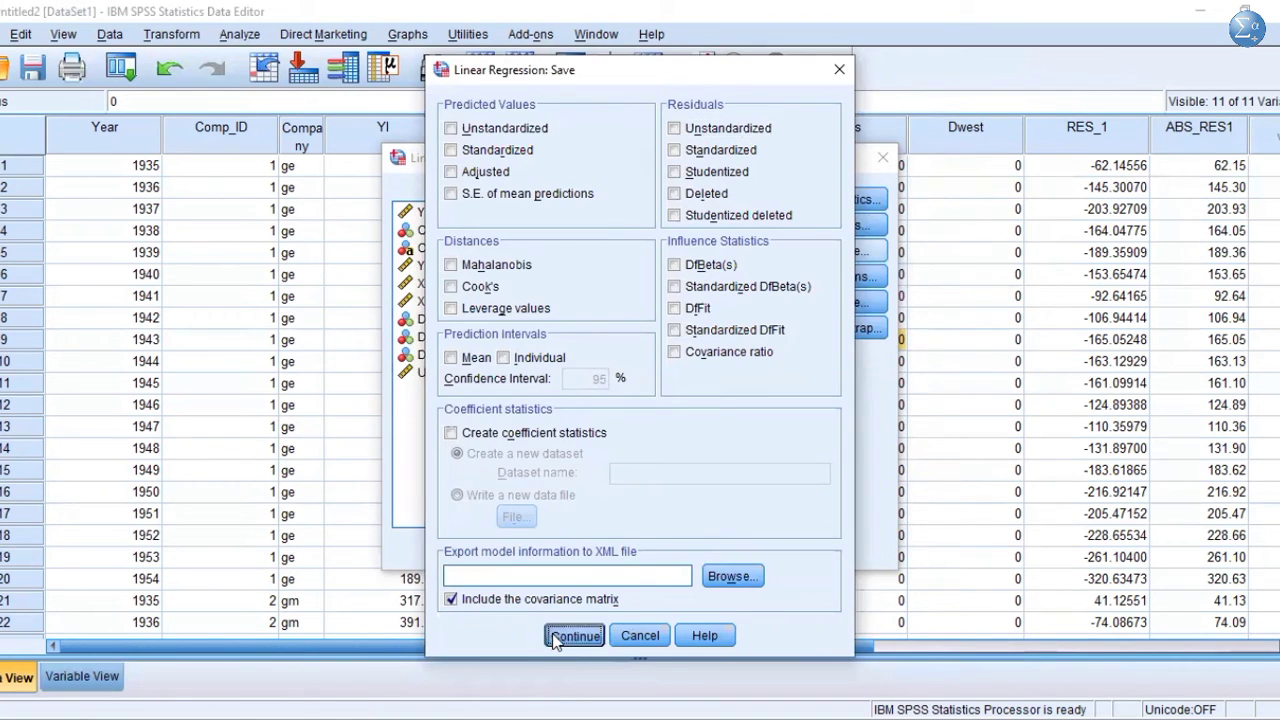
pyautogui.click(528, 550)
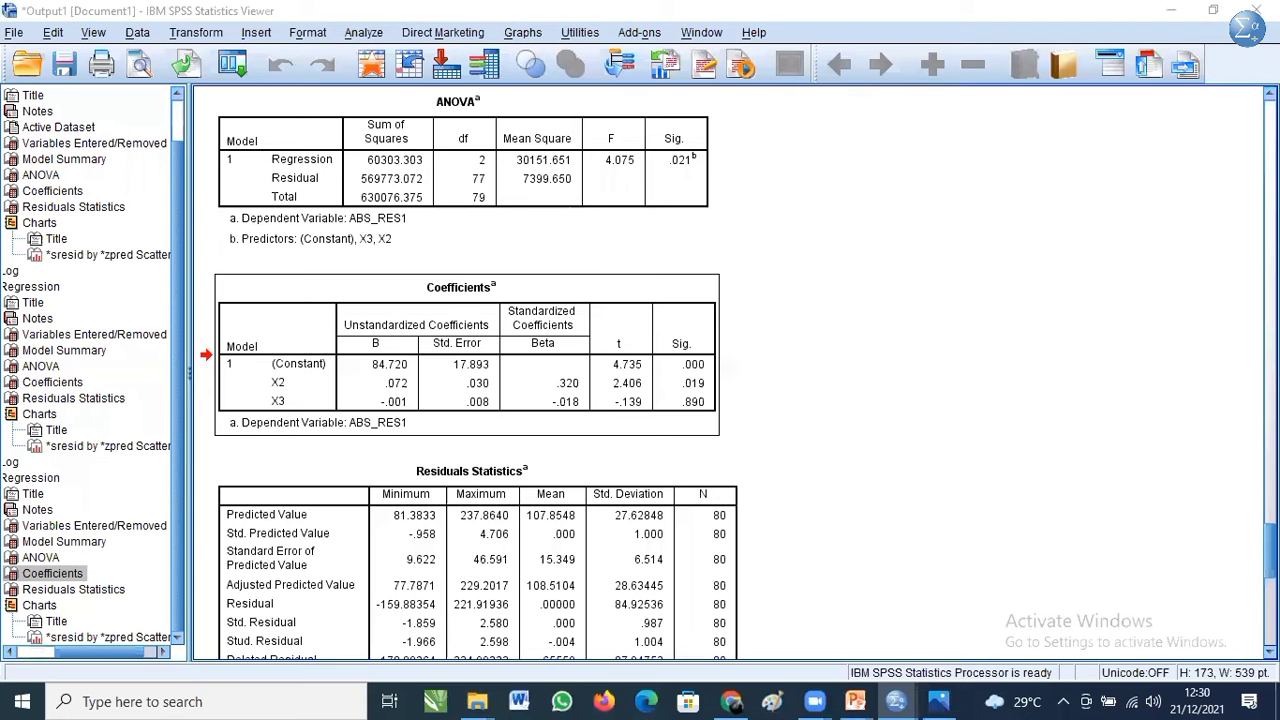
# - Create a simple bar chart of the individual case values of X2, labelled by case number, and select the chart
pyautogui.click(516, 42)
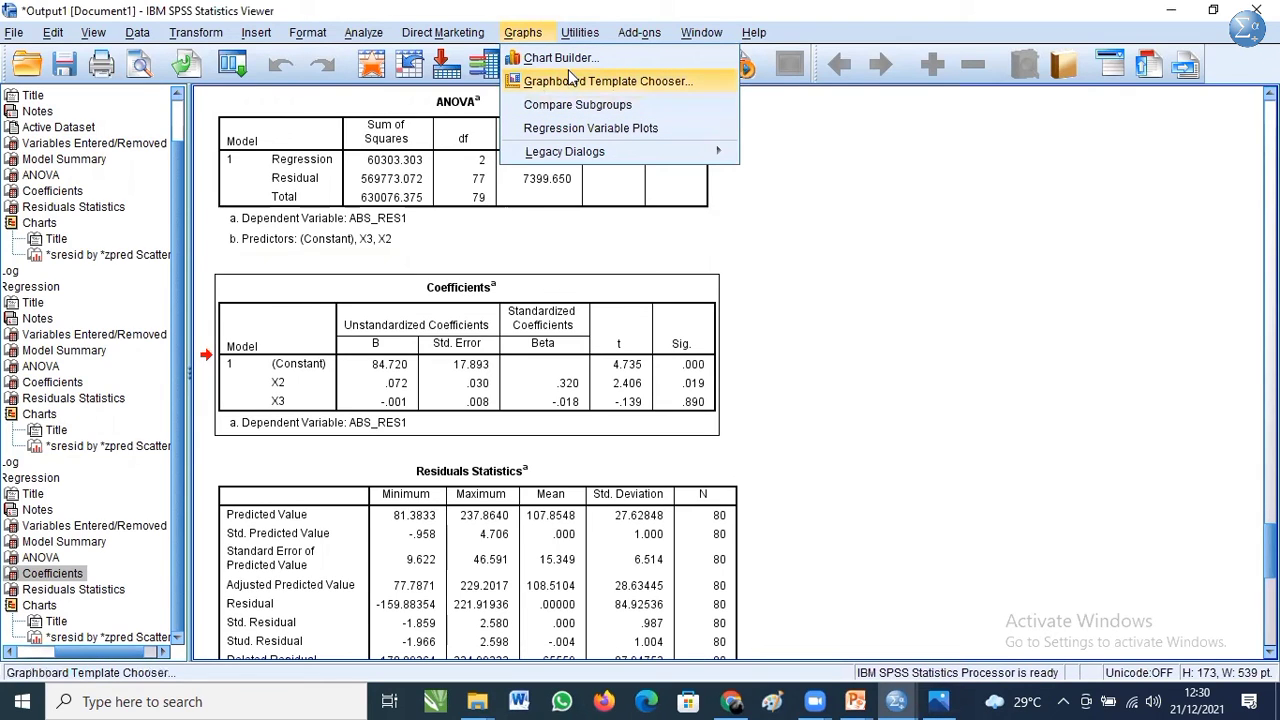
pyautogui.moveTo(705, 155)
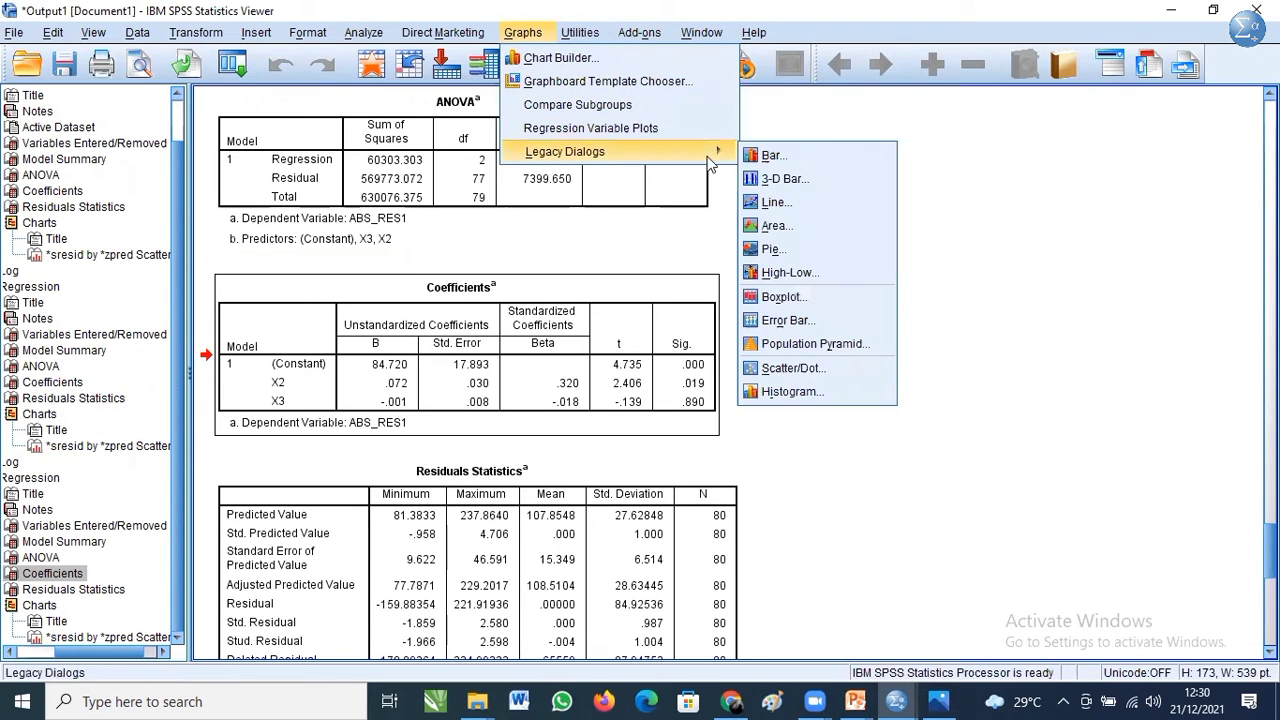
pyautogui.click(773, 157)
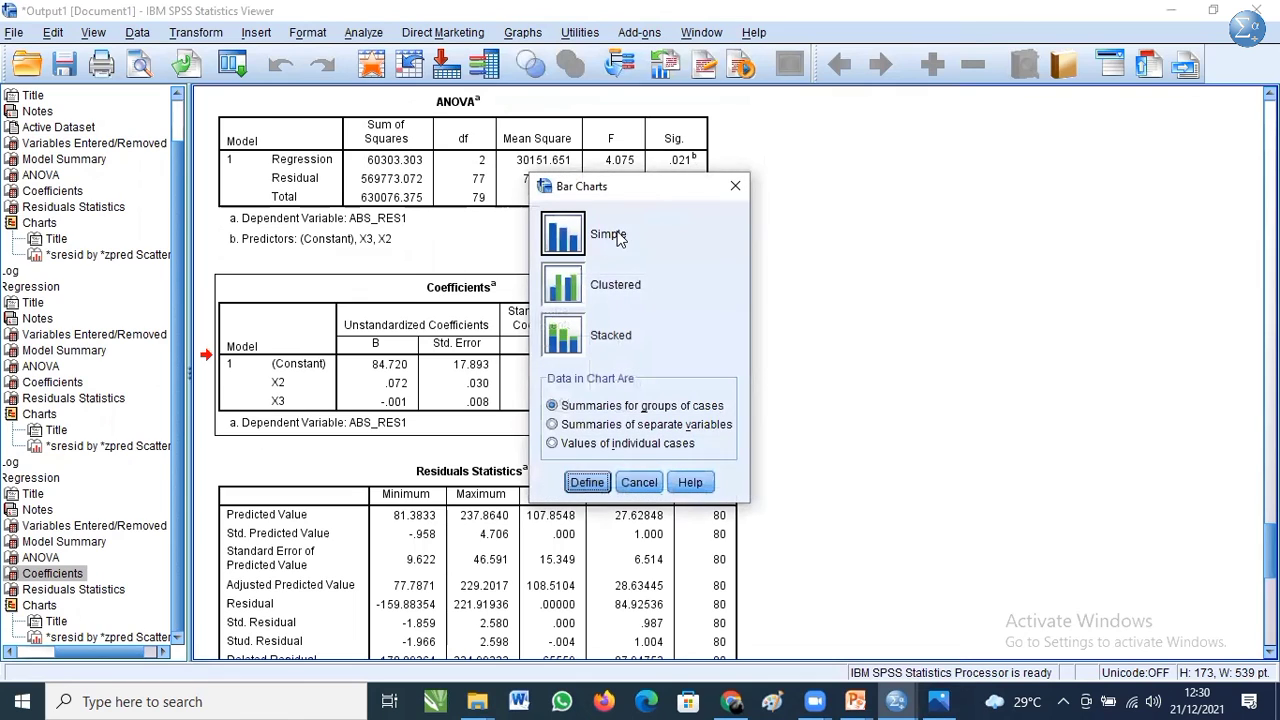
pyautogui.click(590, 448)
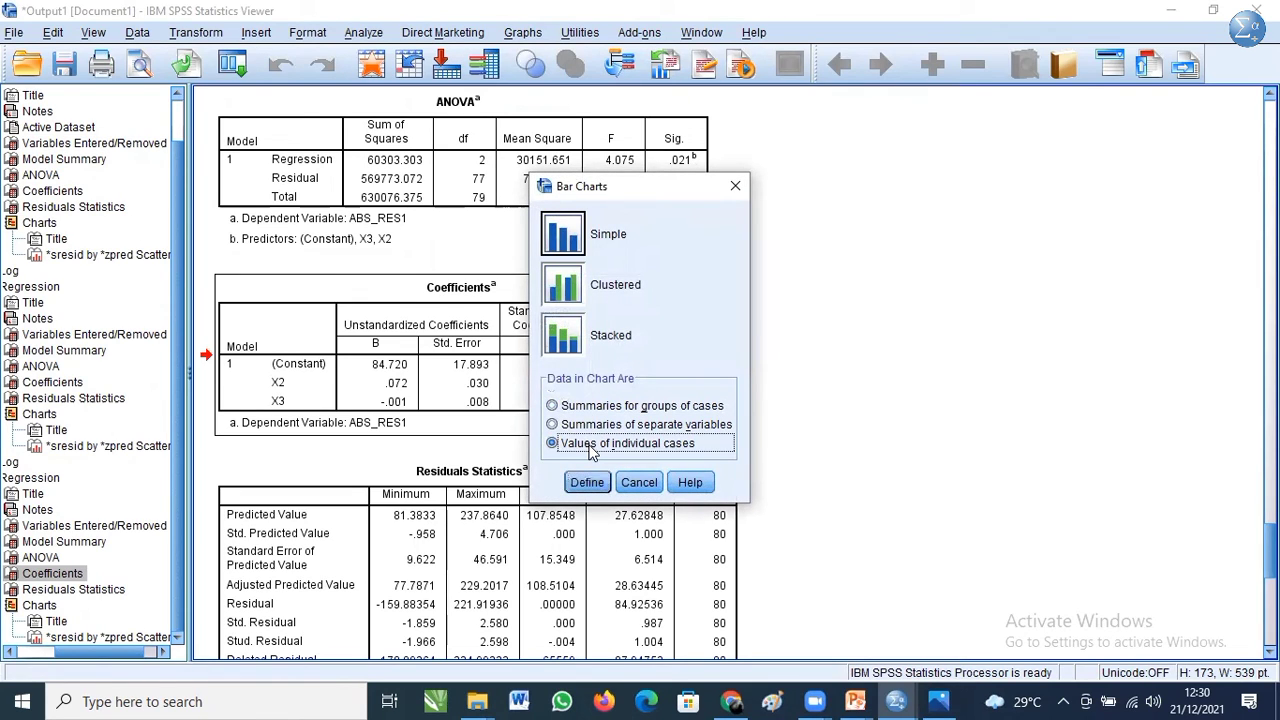
pyautogui.click(586, 484)
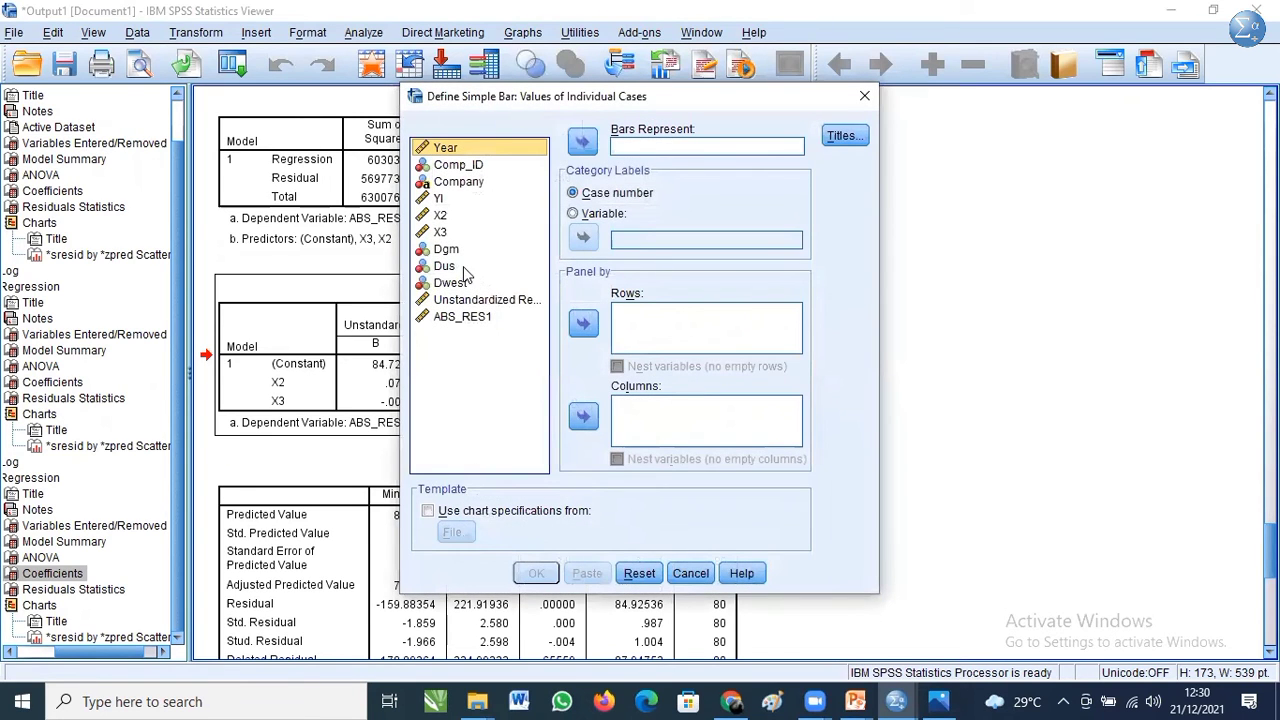
pyautogui.click(440, 216)
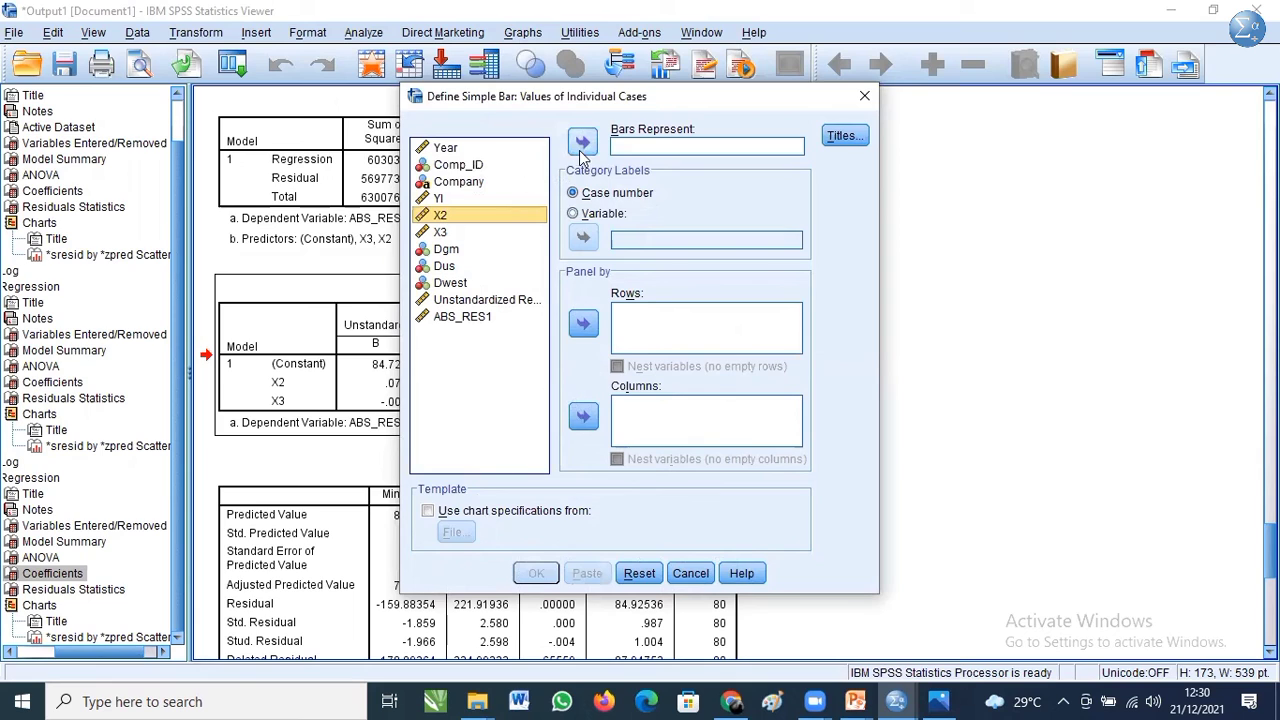
pyautogui.click(582, 147)
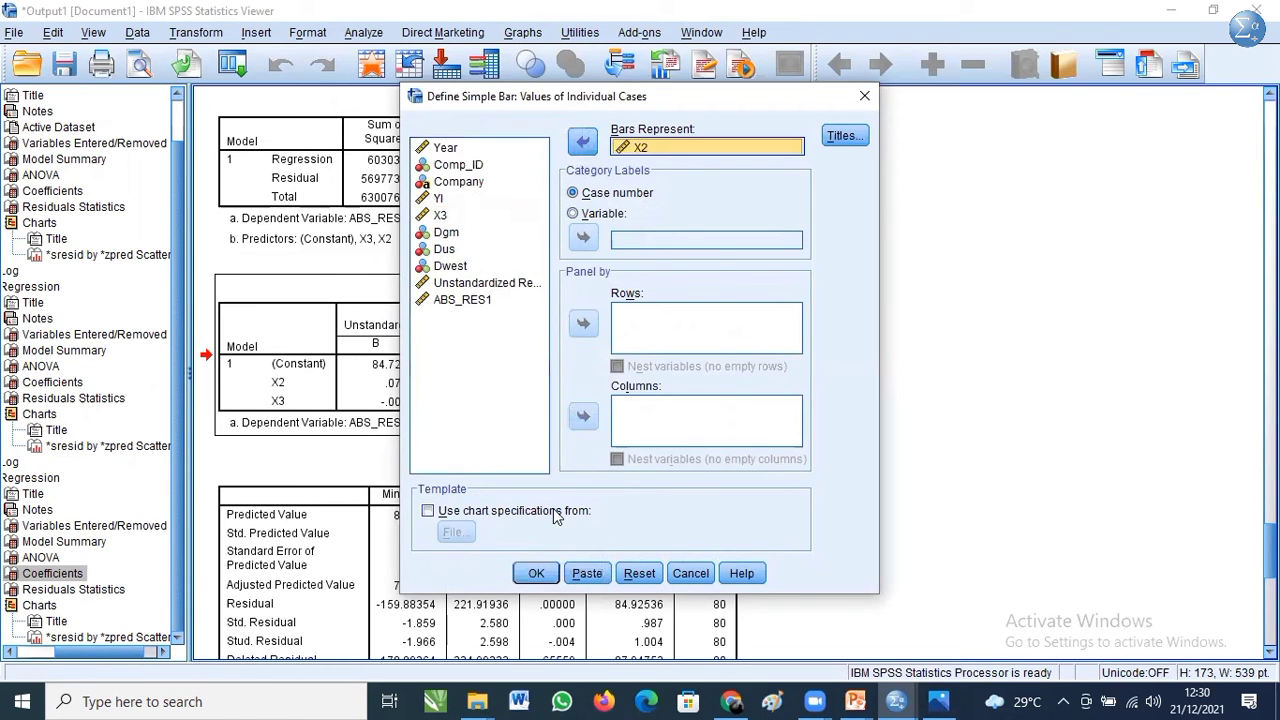
pyautogui.click(535, 575)
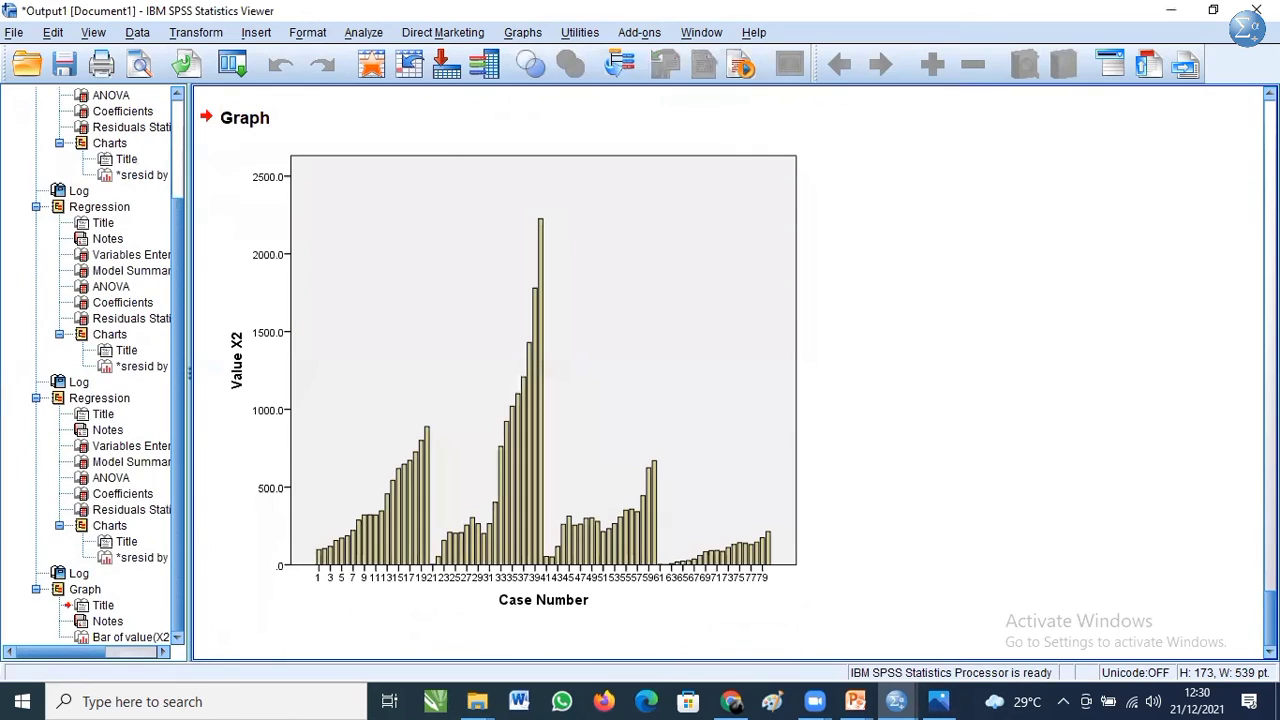
pyautogui.click(535, 412)
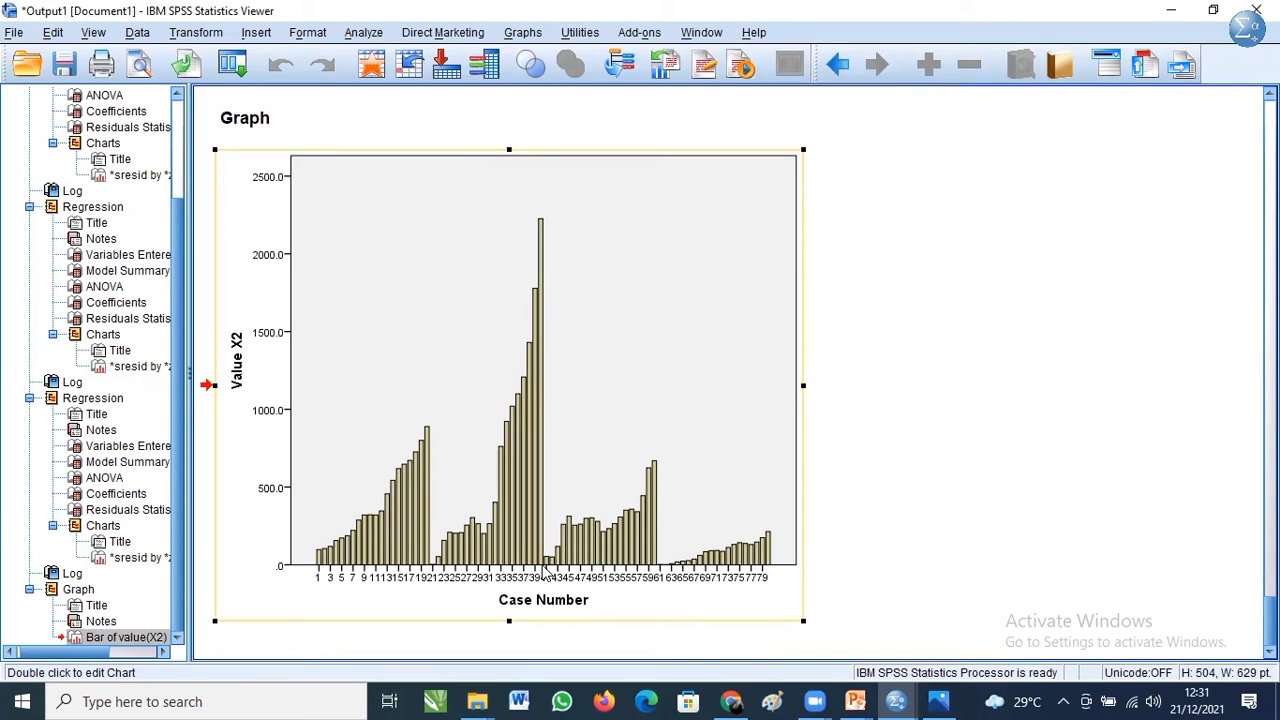
# - Delete case 40, the 1954 row of company gm, from the dataset in the Data Editor
pyautogui.click(896, 701)
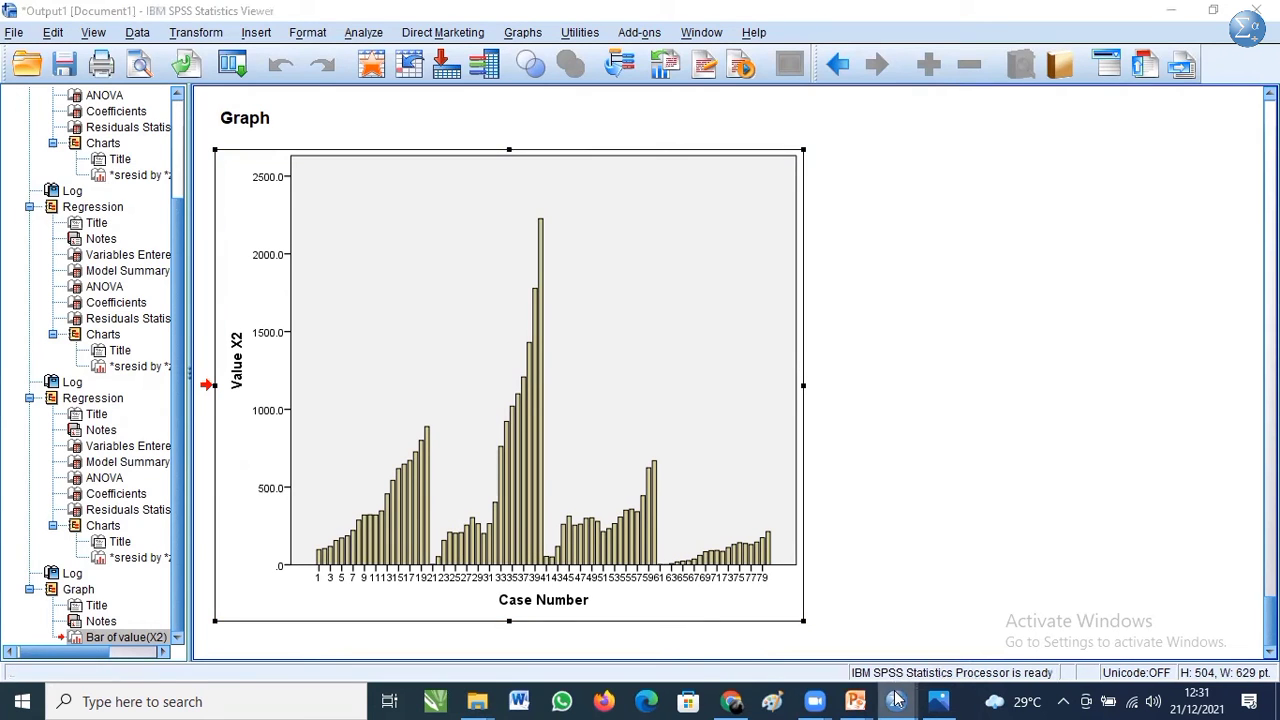
pyautogui.click(1000, 615)
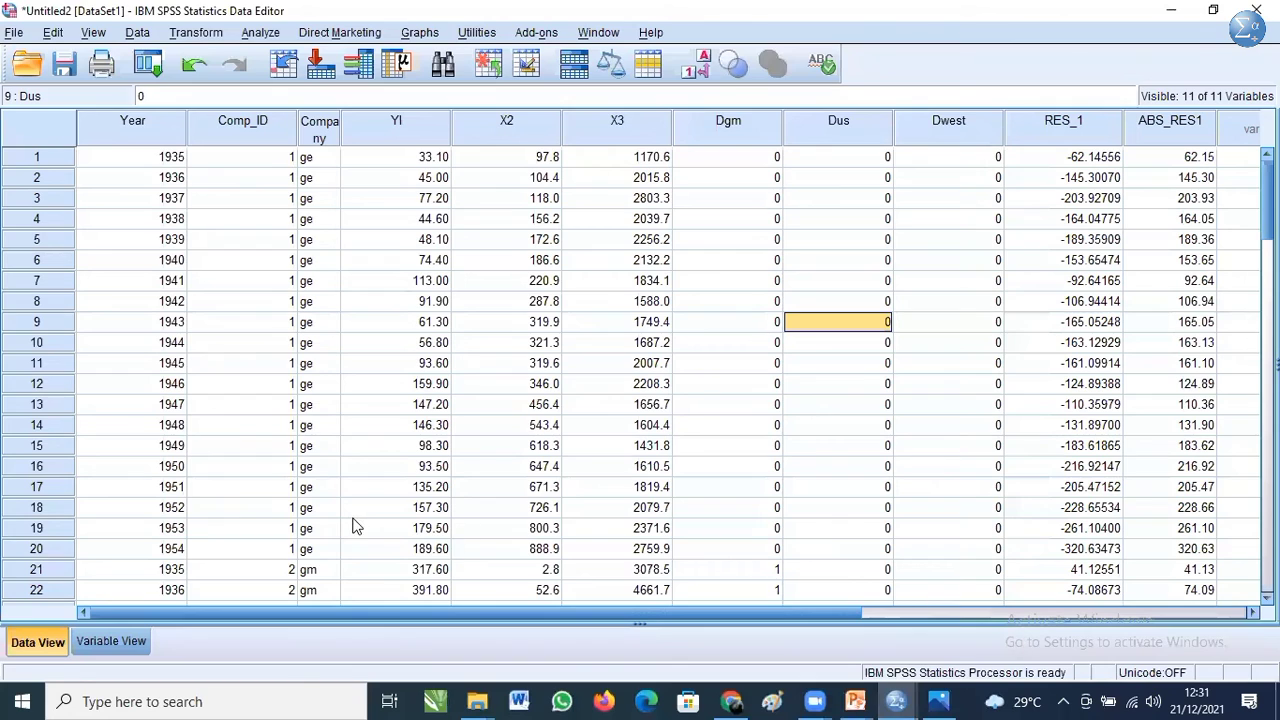
pyautogui.click(36, 569)
pyautogui.press('Down')
pyautogui.press('Down')
pyautogui.press('Down')
pyautogui.press('Down')
pyautogui.press('Down')
pyautogui.press('Down')
pyautogui.press('Down')
pyautogui.press('Down')
pyautogui.press('Down')
pyautogui.press('Down')
pyautogui.press('Down')
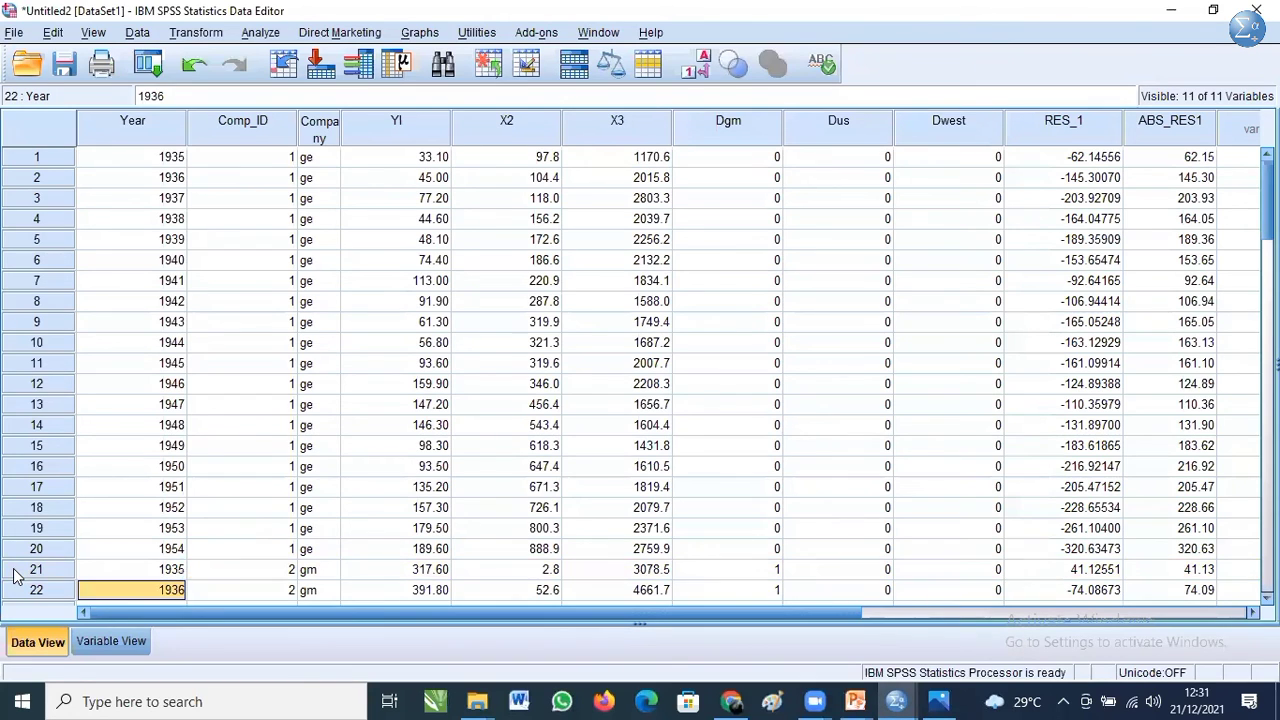
pyautogui.press('Down')
pyautogui.press('Down')
pyautogui.press('Down')
pyautogui.press('Down')
pyautogui.press('Down')
pyautogui.press('Down')
pyautogui.press('Down')
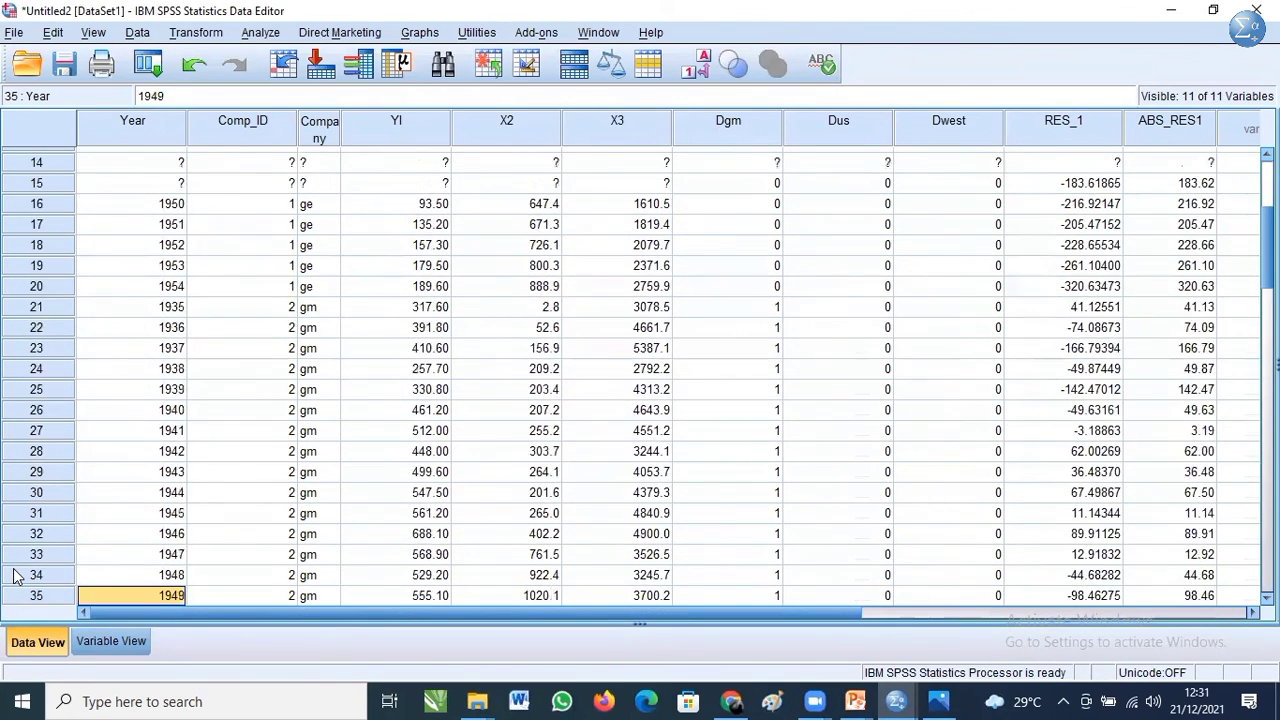
pyautogui.press('Down')
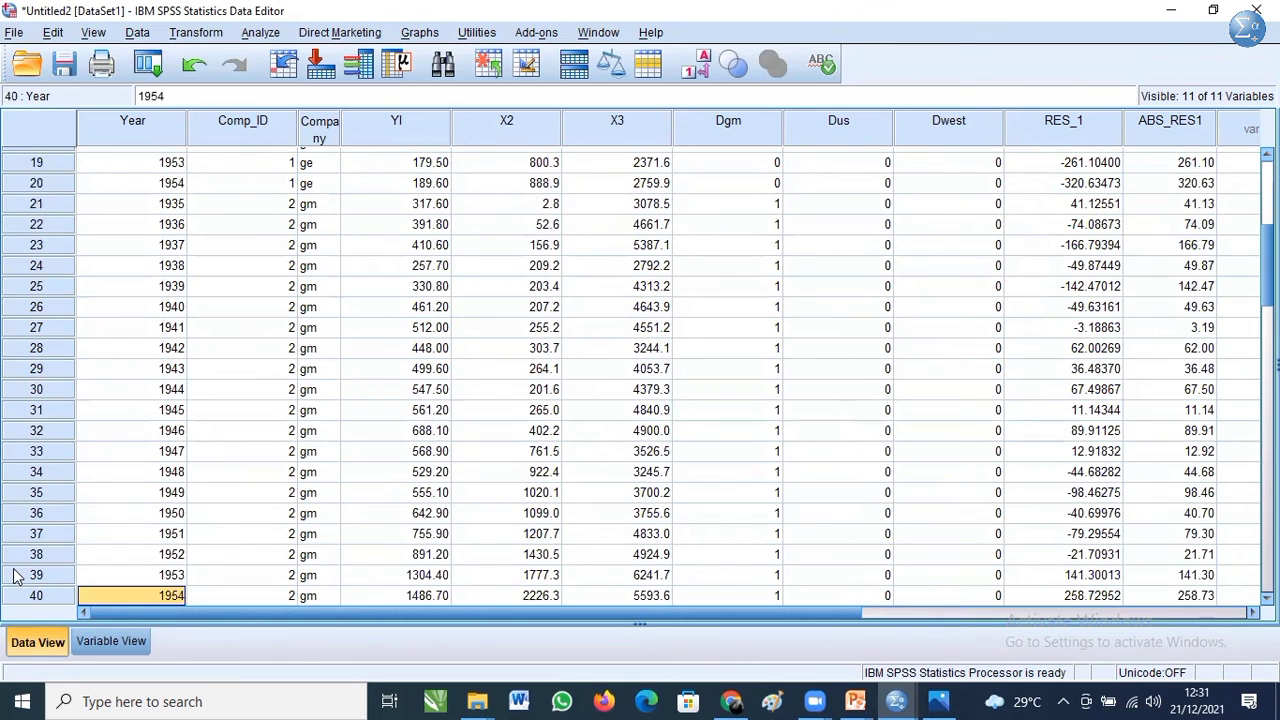
pyautogui.rightClick(32, 596)
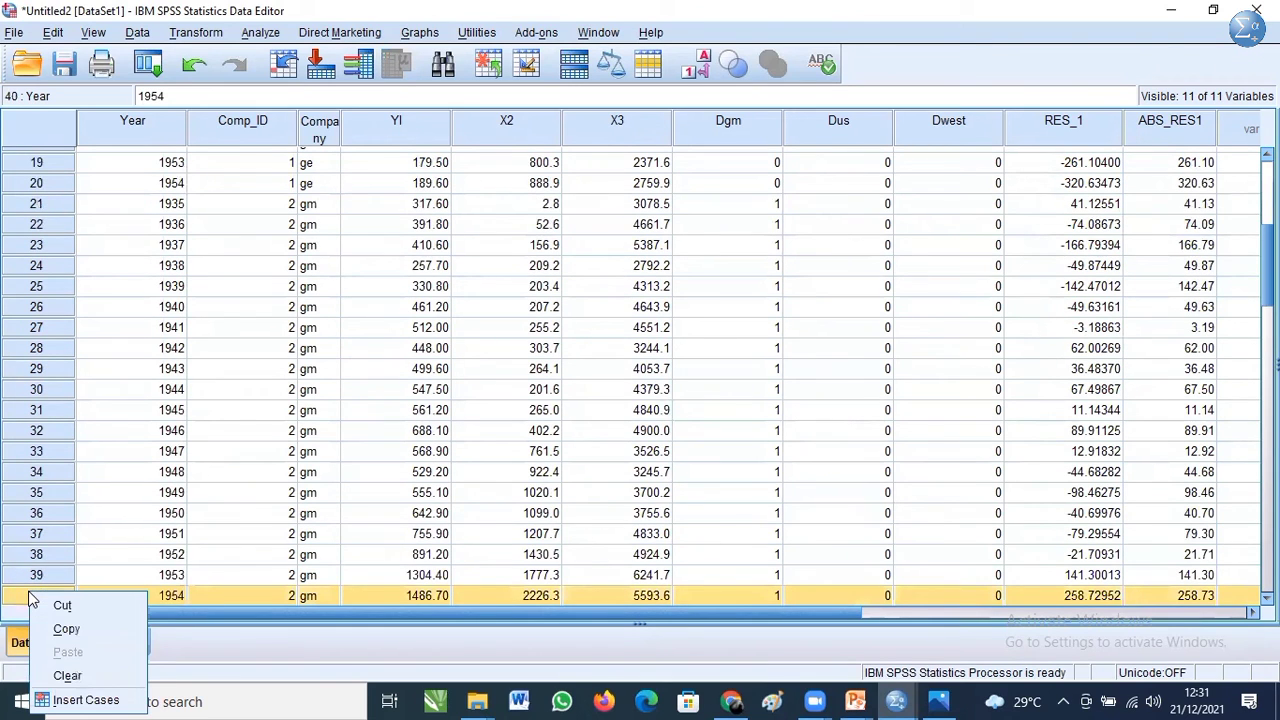
pyautogui.click(78, 676)
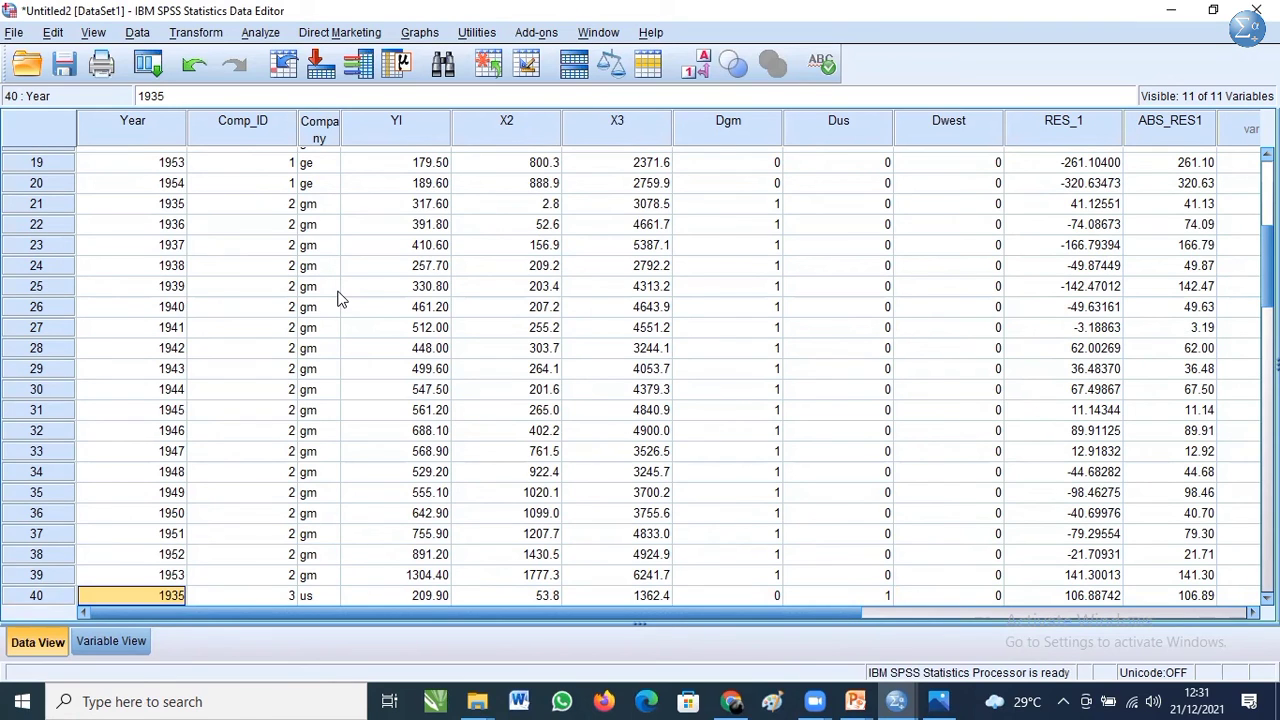
# - Run the linear regression of ABS_RES1 on X2 and X3 again and check the significance values in the Coefficients table
pyautogui.click(260, 32)
pyautogui.moveTo(358, 273)
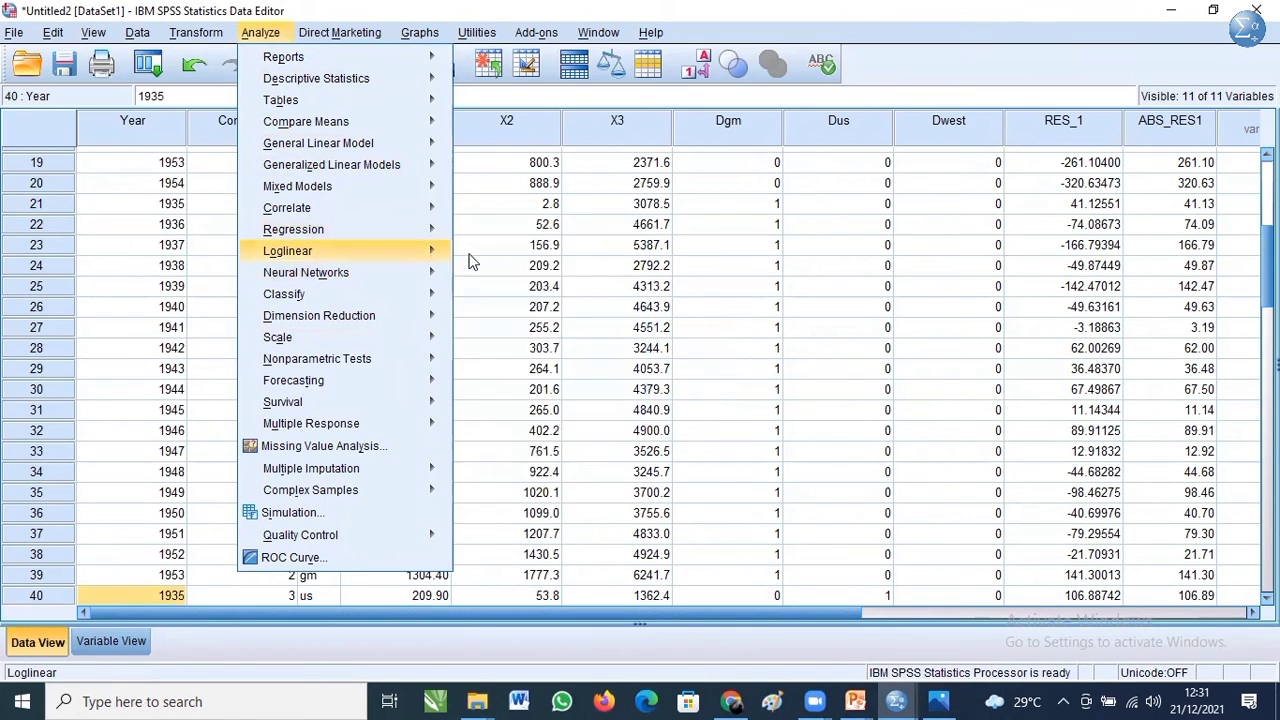
pyautogui.moveTo(413, 230)
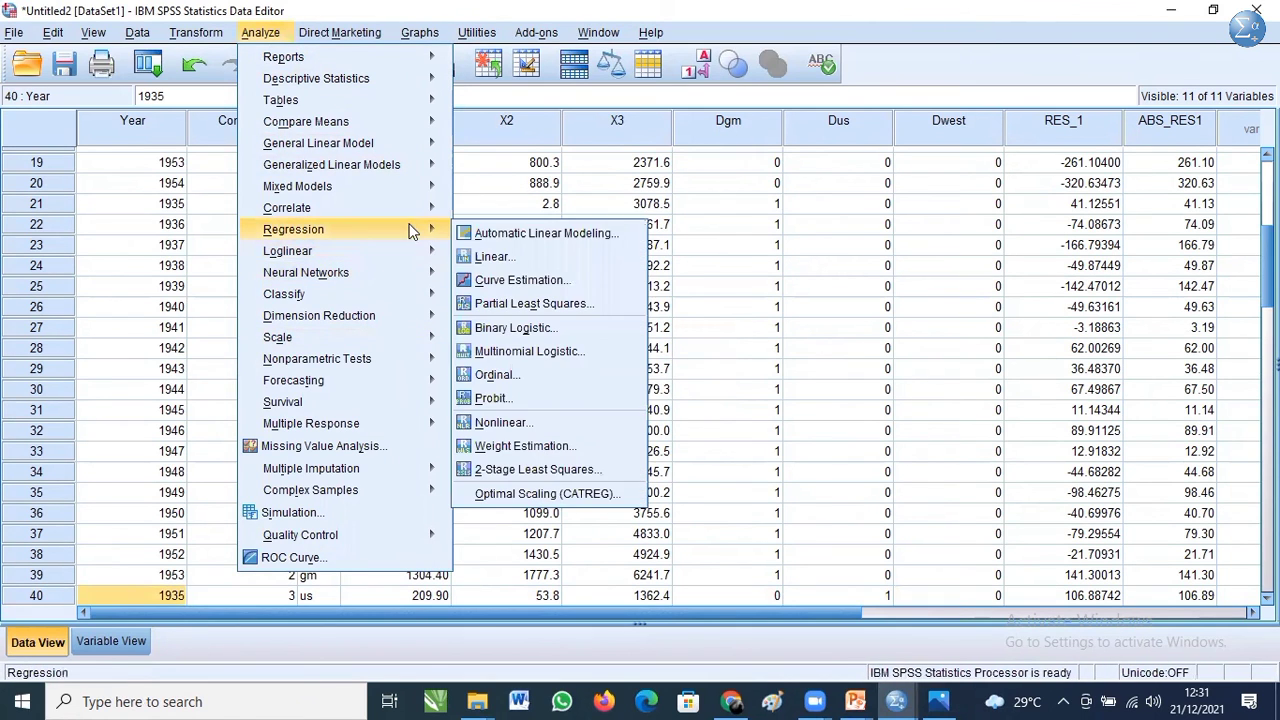
pyautogui.click(478, 259)
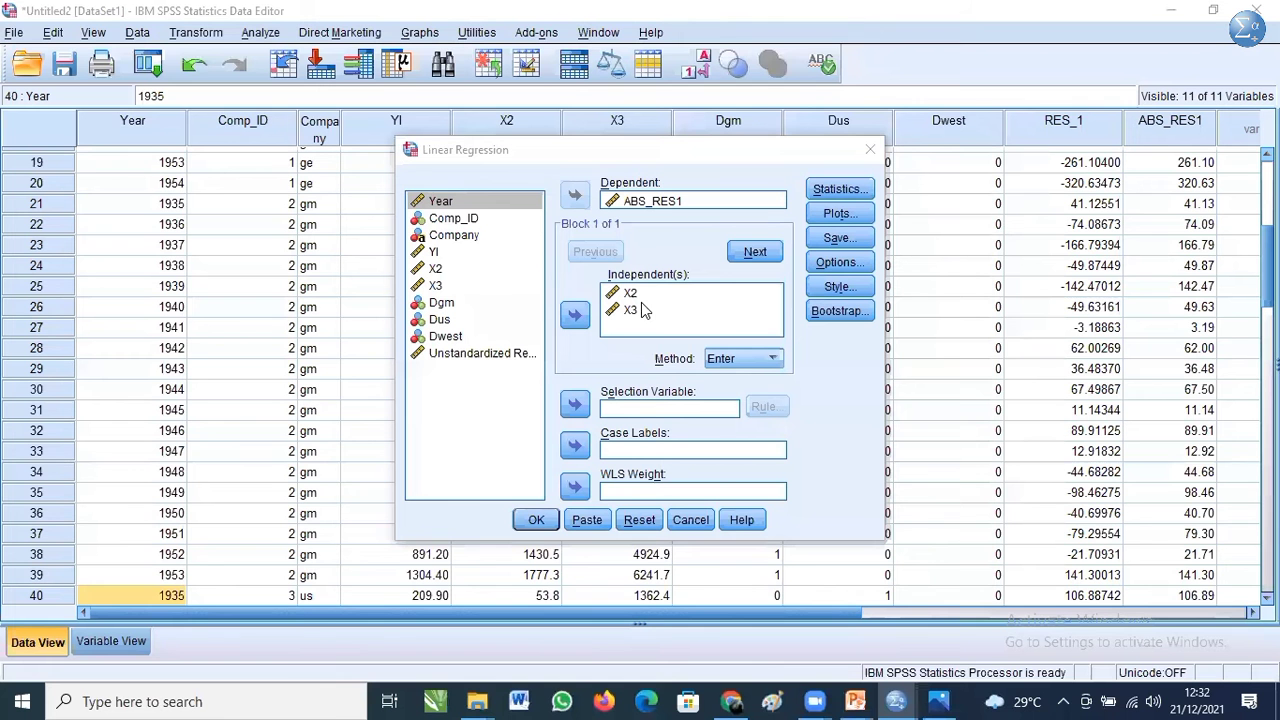
pyautogui.click(533, 520)
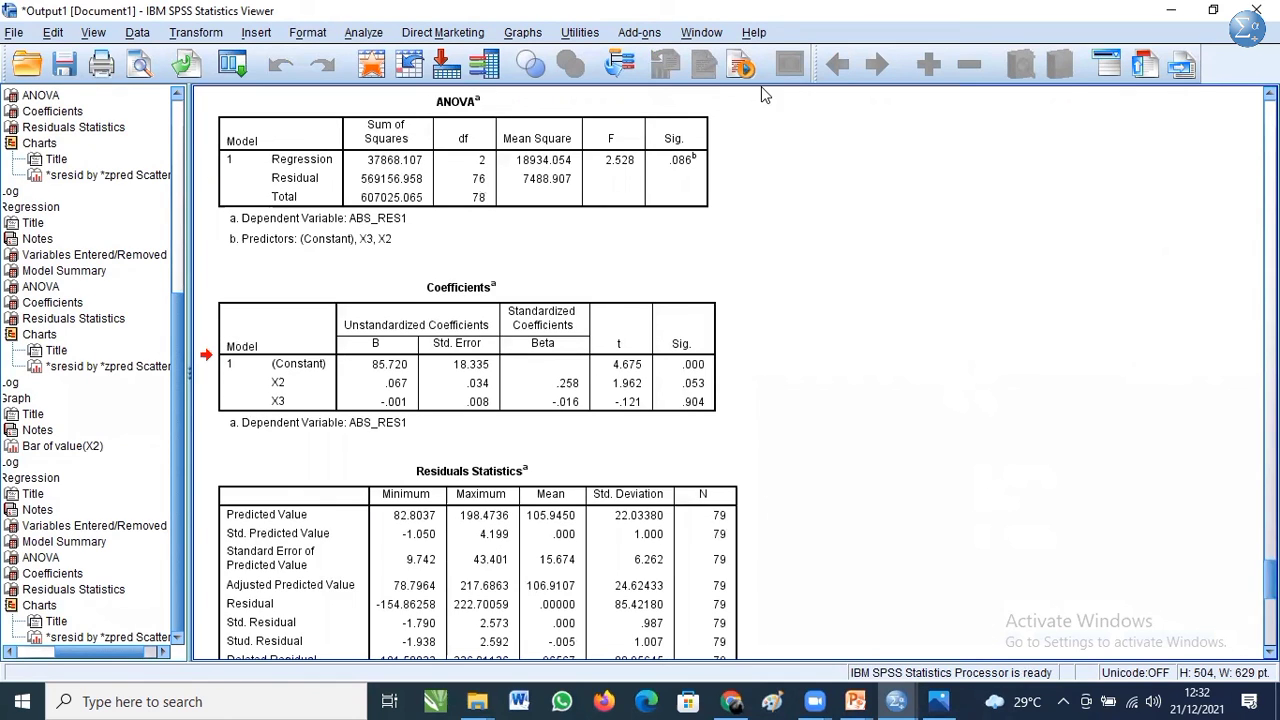
pyautogui.click(706, 405)
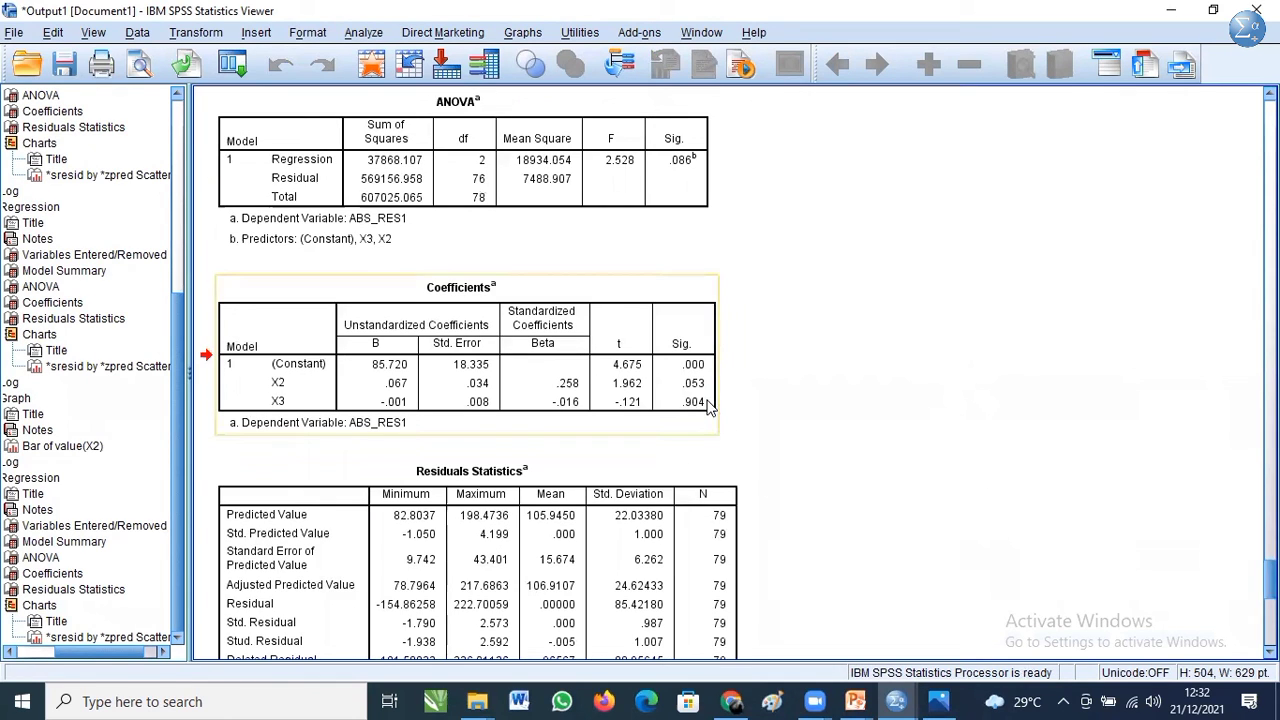
pyautogui.click(706, 405)
pyautogui.click(446, 311)
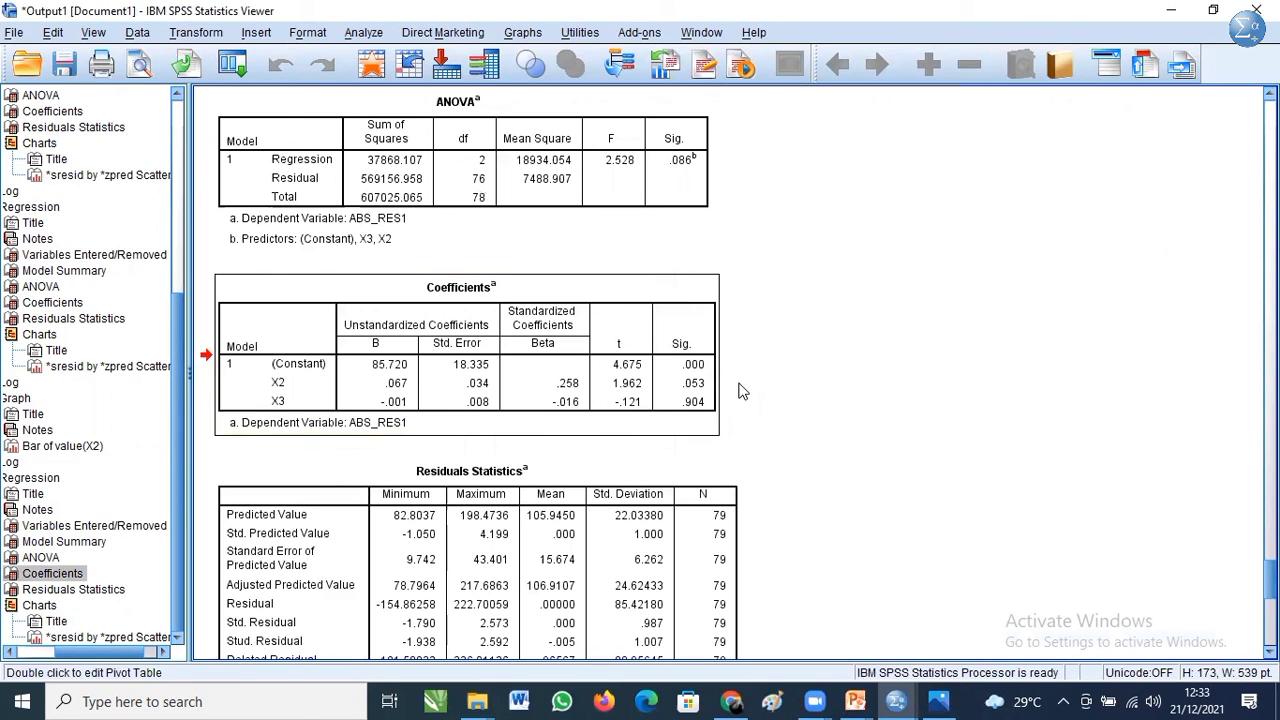
pyautogui.click(706, 392)
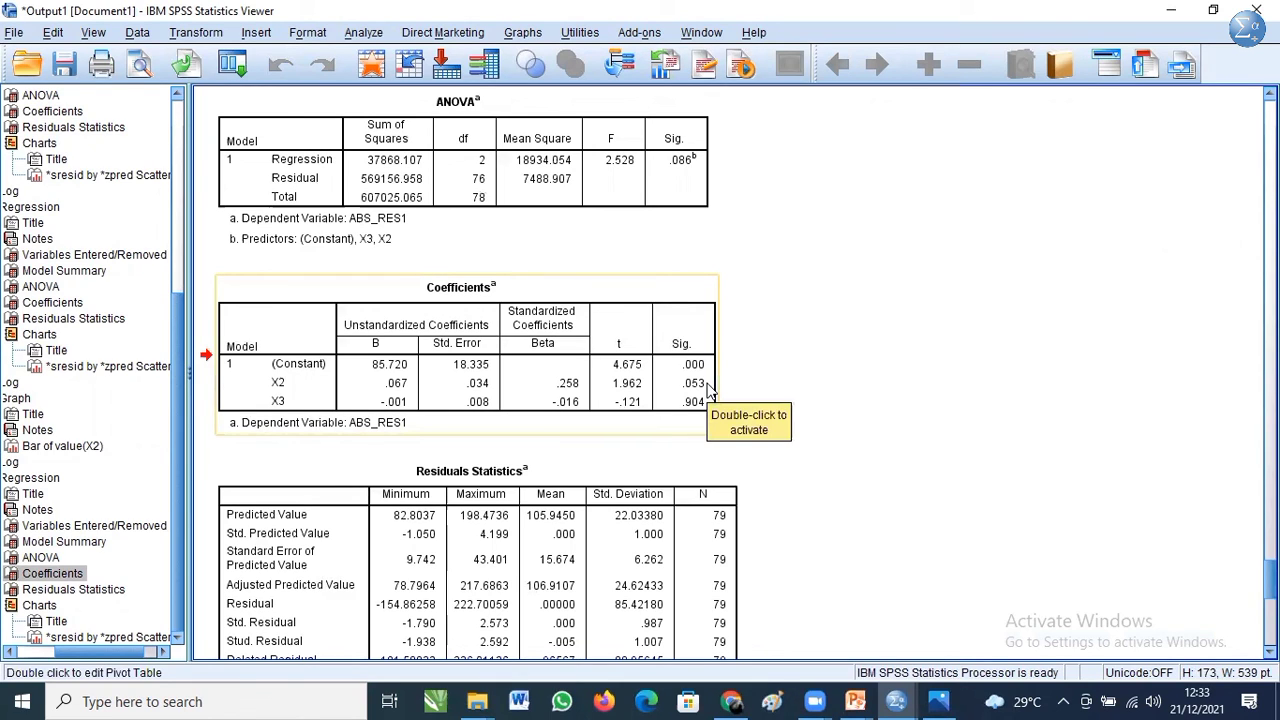